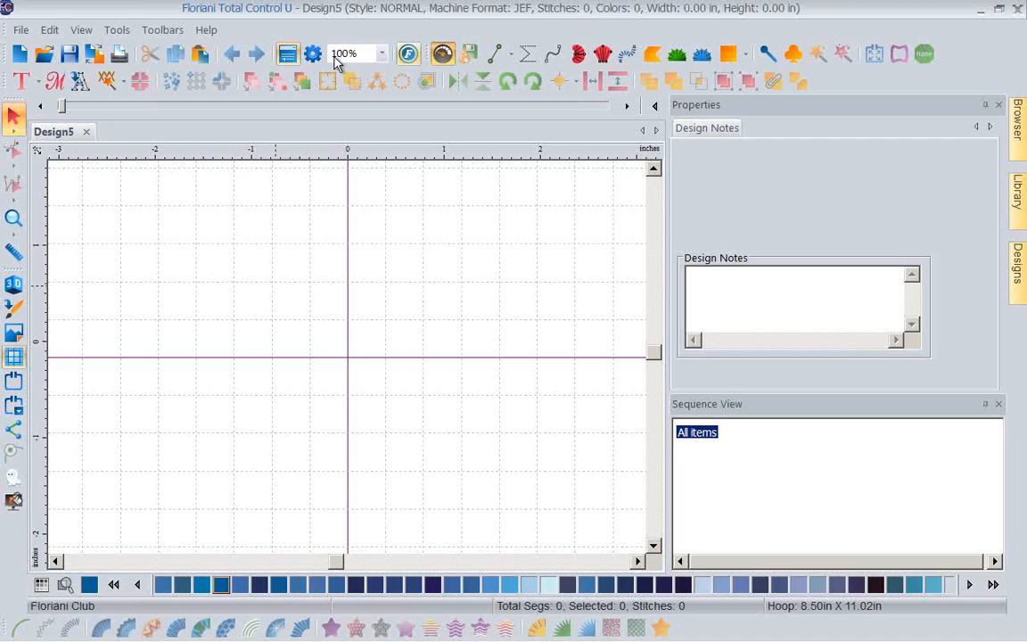
pyautogui.click(212, 32)
pyautogui.click(224, 50)
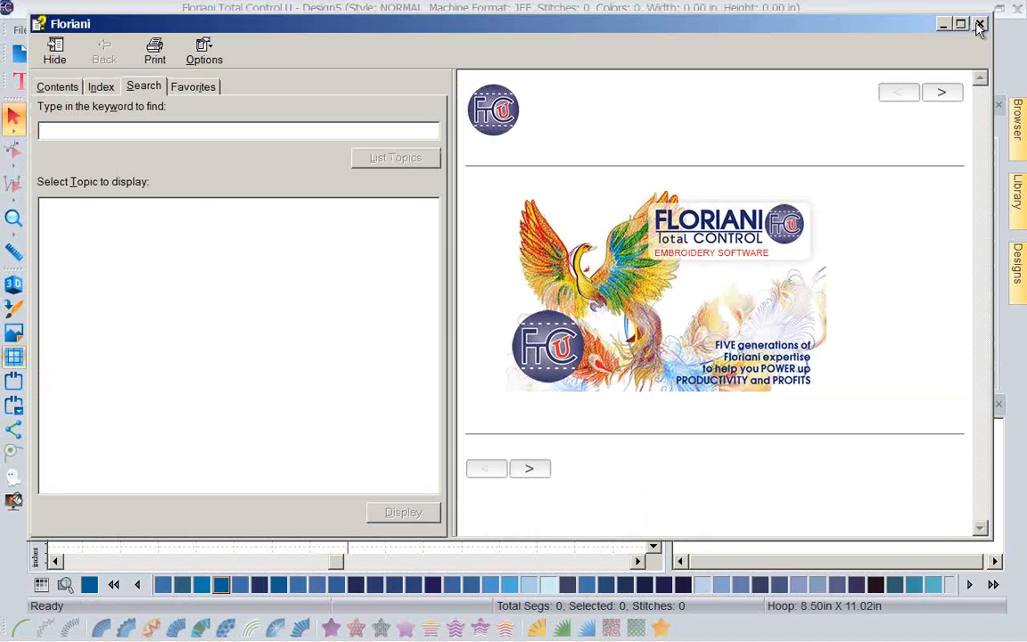
pyautogui.click(979, 24)
# Open the My Floriani Today page, enter the MyFloriani.Club website from it, and dismiss the script error.
pyautogui.click(205, 29)
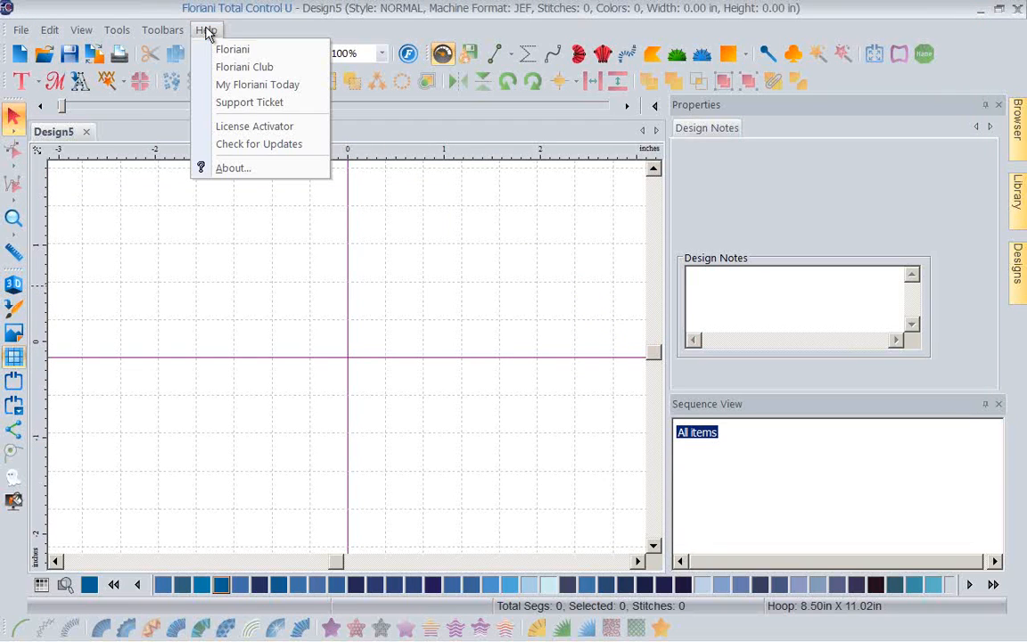
pyautogui.click(235, 84)
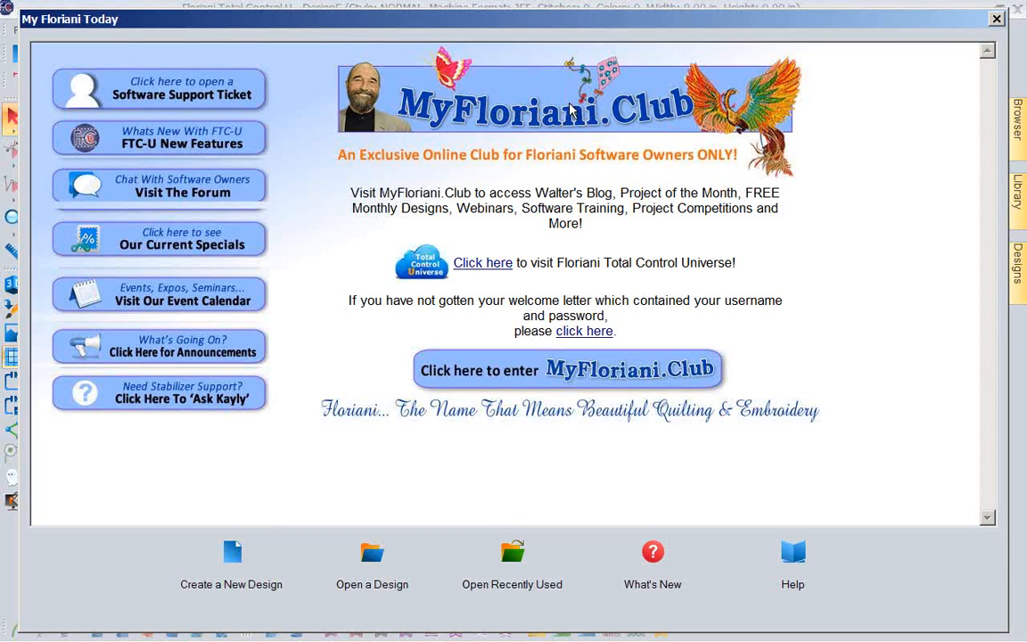
pyautogui.click(561, 375)
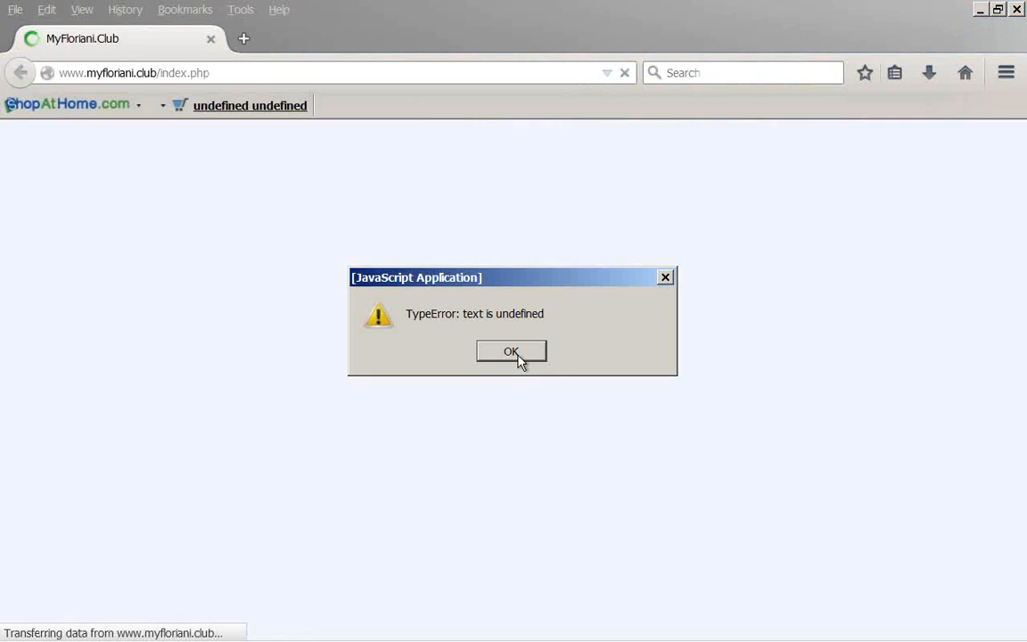
pyautogui.click(521, 359)
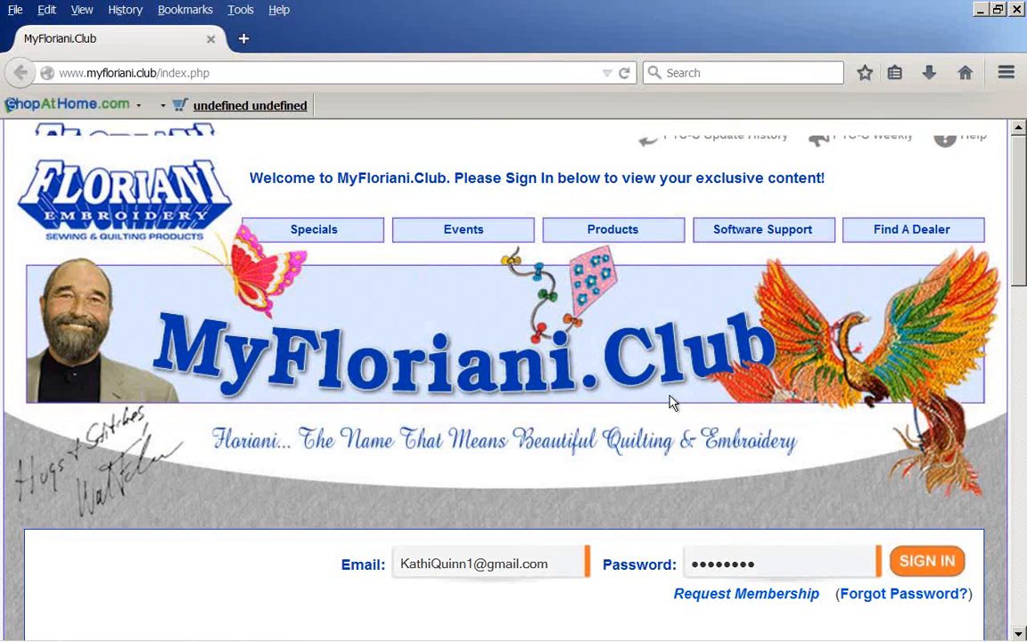
# Sign in to MyFloriani.Club with the e-mail and password already filled in.
pyautogui.scroll(-2, 673, 403)
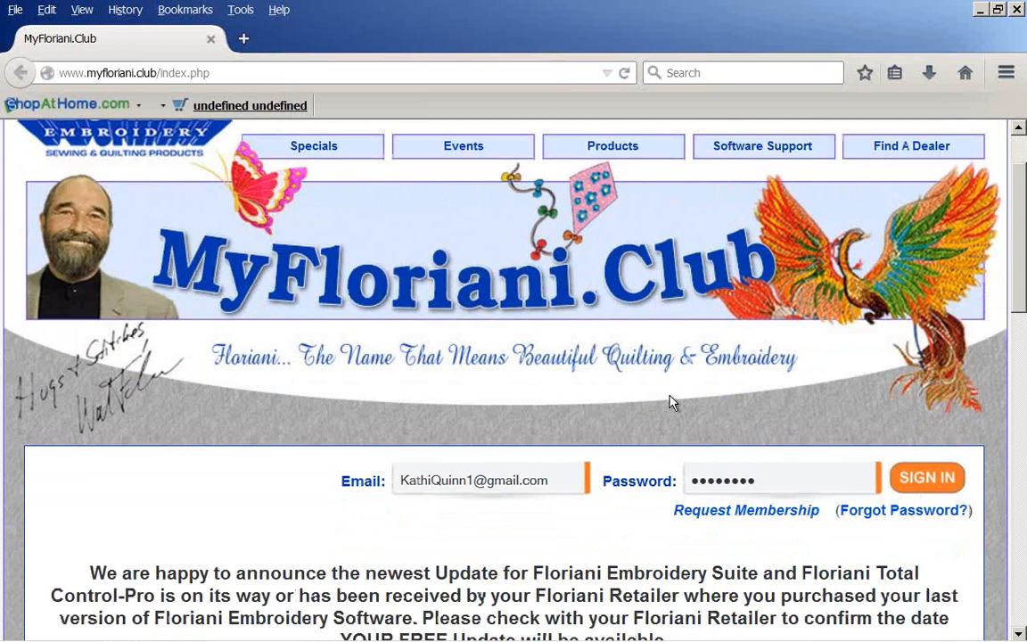
pyautogui.scroll(-2, 673, 403)
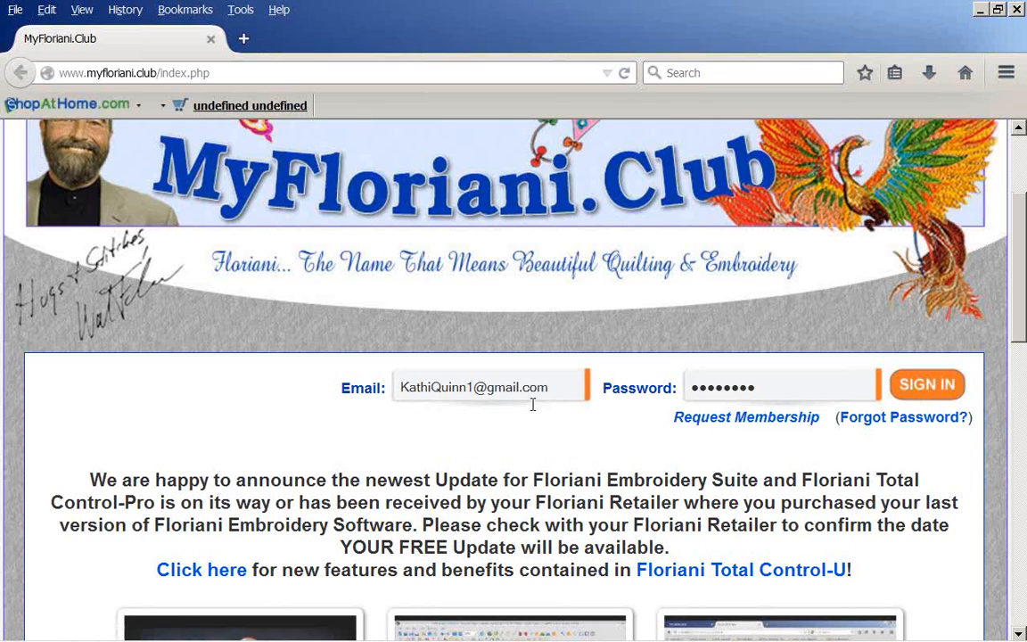
pyautogui.click(921, 393)
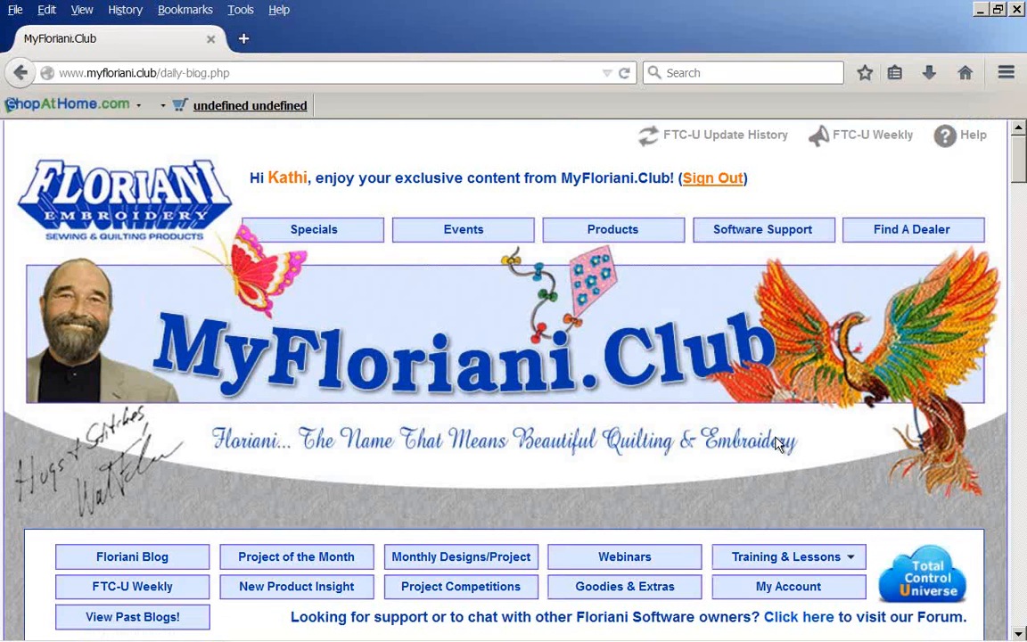
# Open the club's Monthly Designs/Project page.
pyautogui.scroll(-1, 732, 457)
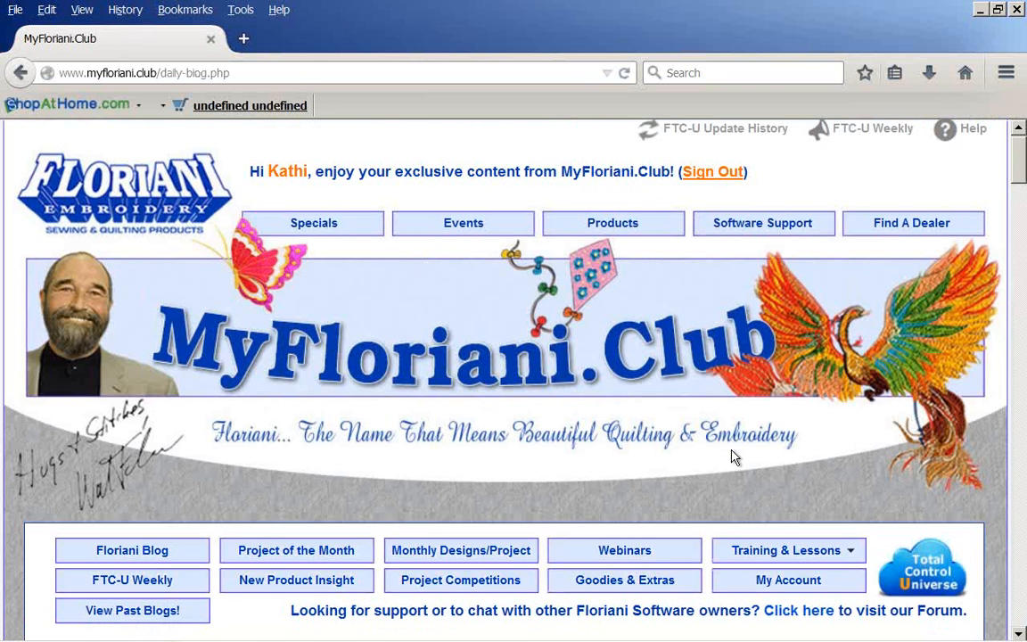
pyautogui.scroll(-1, 732, 456)
pyautogui.scroll(-3, 732, 457)
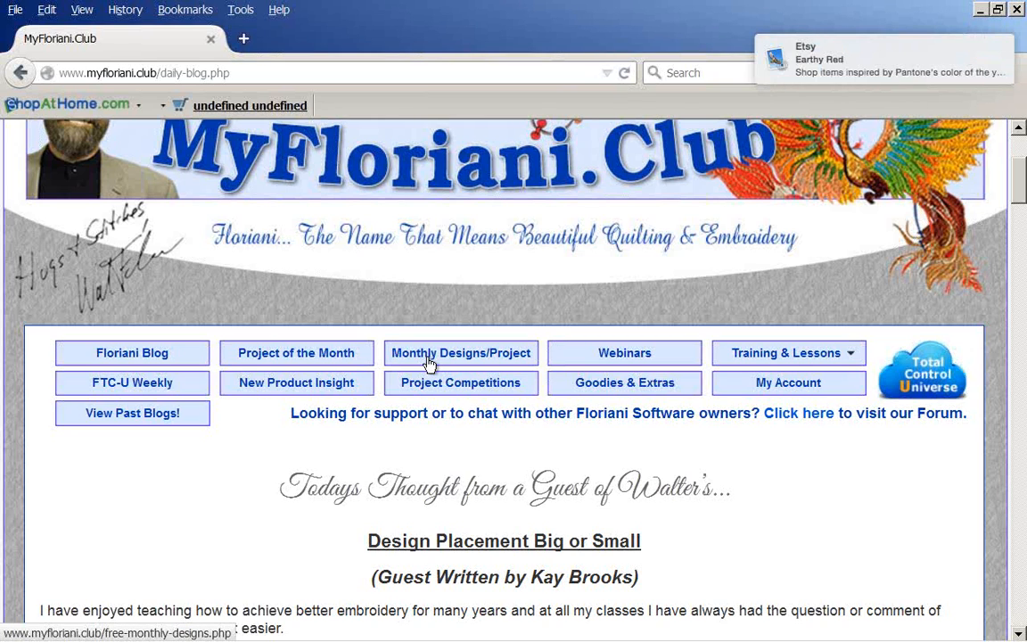
pyautogui.click(429, 355)
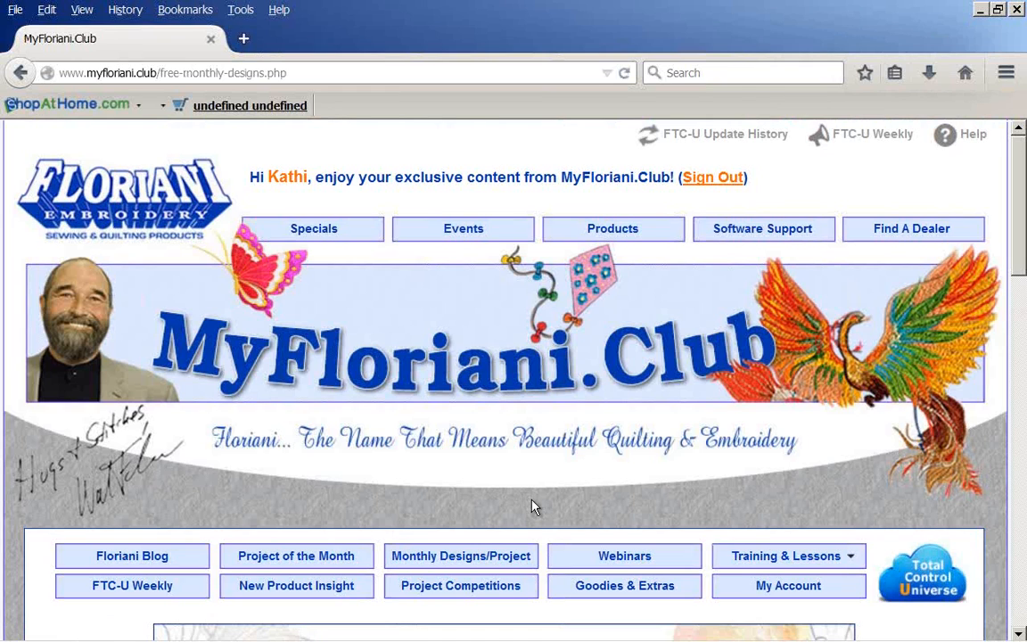
# Download the current month's free designs, saving CurrentMonth.zip to the computer.
pyautogui.scroll(-1, 533, 506)
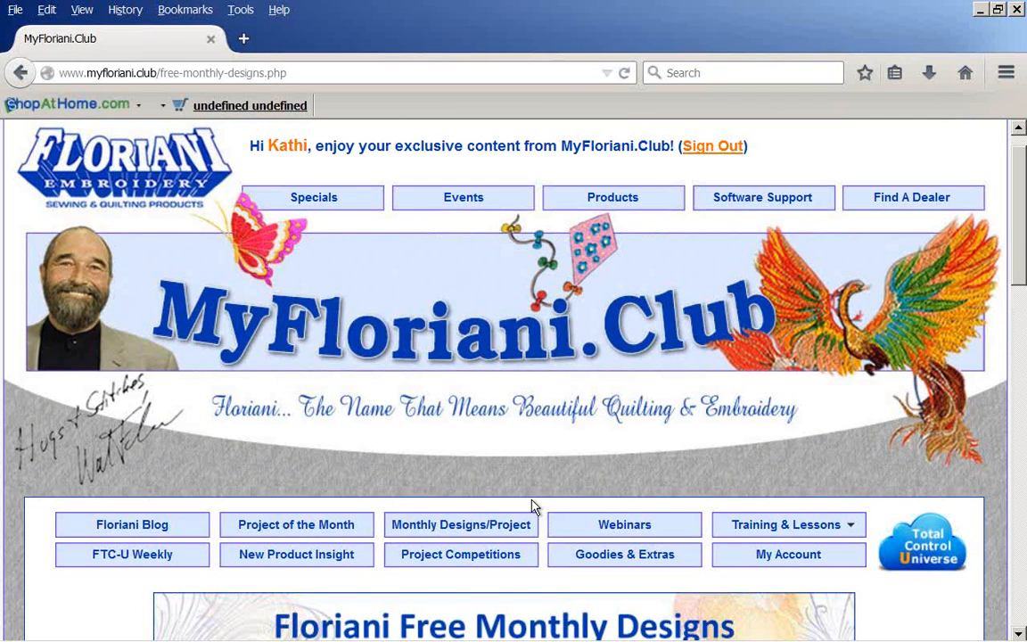
pyautogui.scroll(-5, 624, 517)
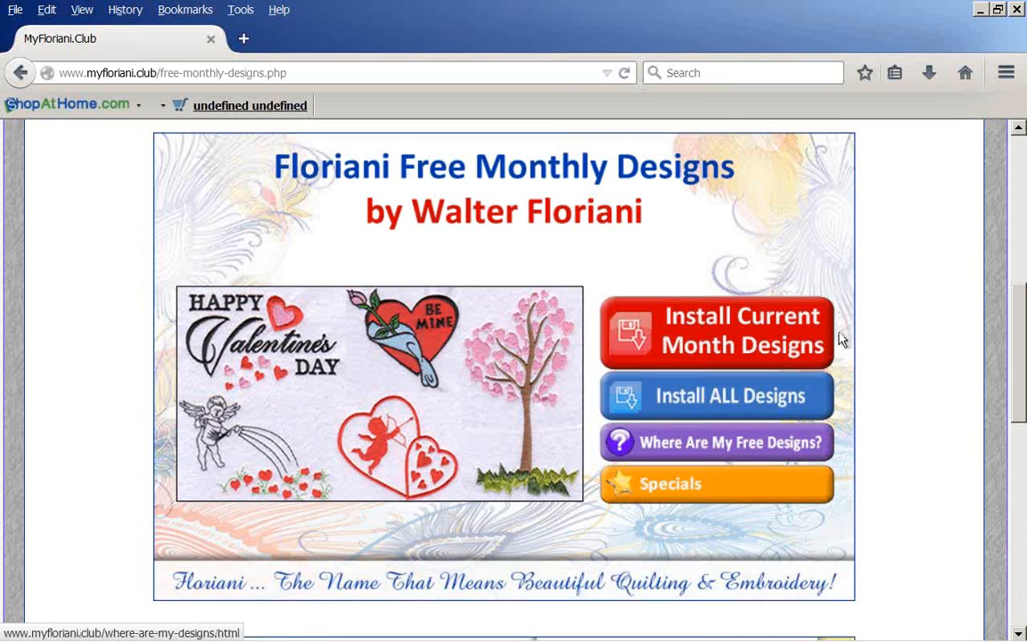
pyautogui.click(704, 333)
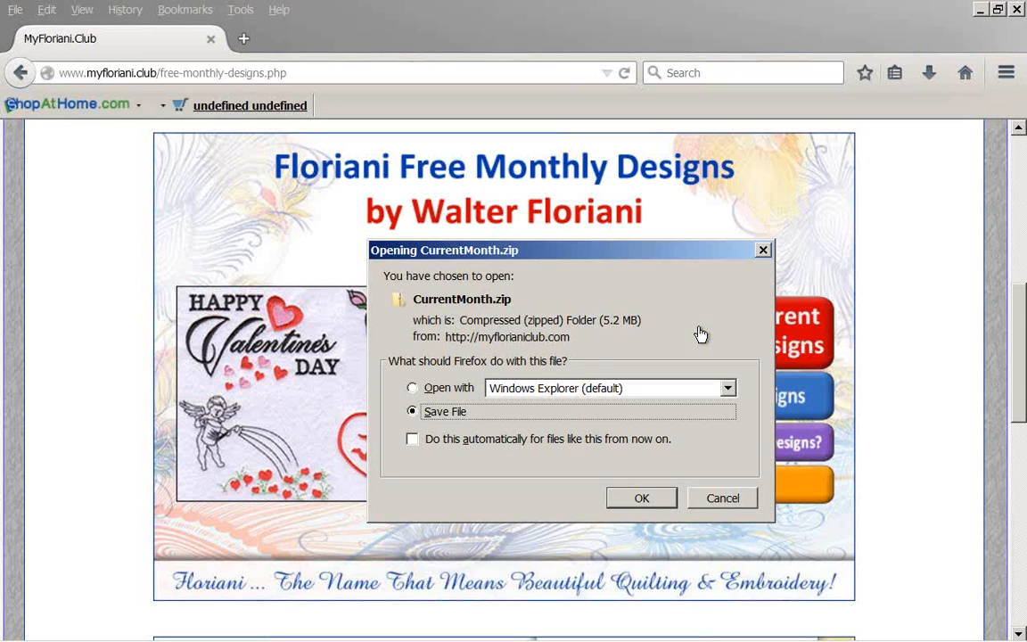
pyautogui.click(640, 498)
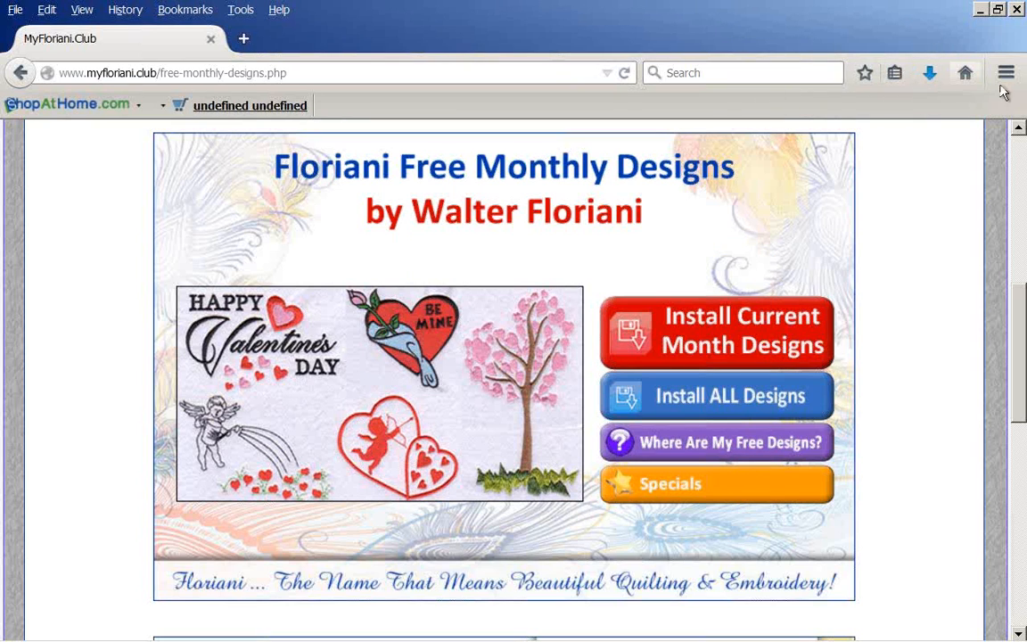
# Open the downloaded archive and run its CurrentMonth application to install the January 2015 Free Software Designs.
pyautogui.click(929, 73)
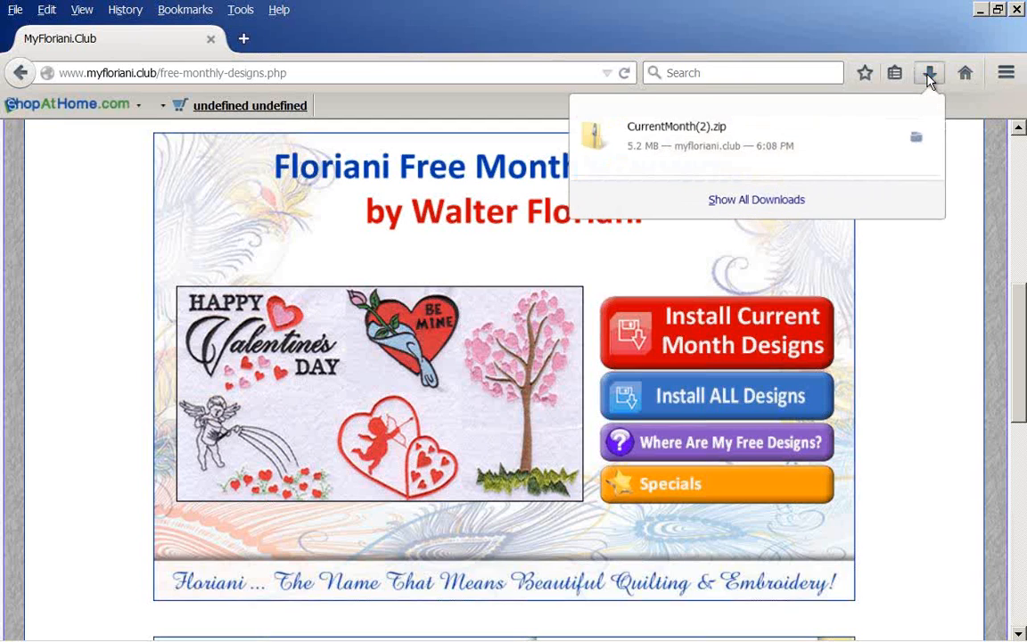
pyautogui.click(662, 140)
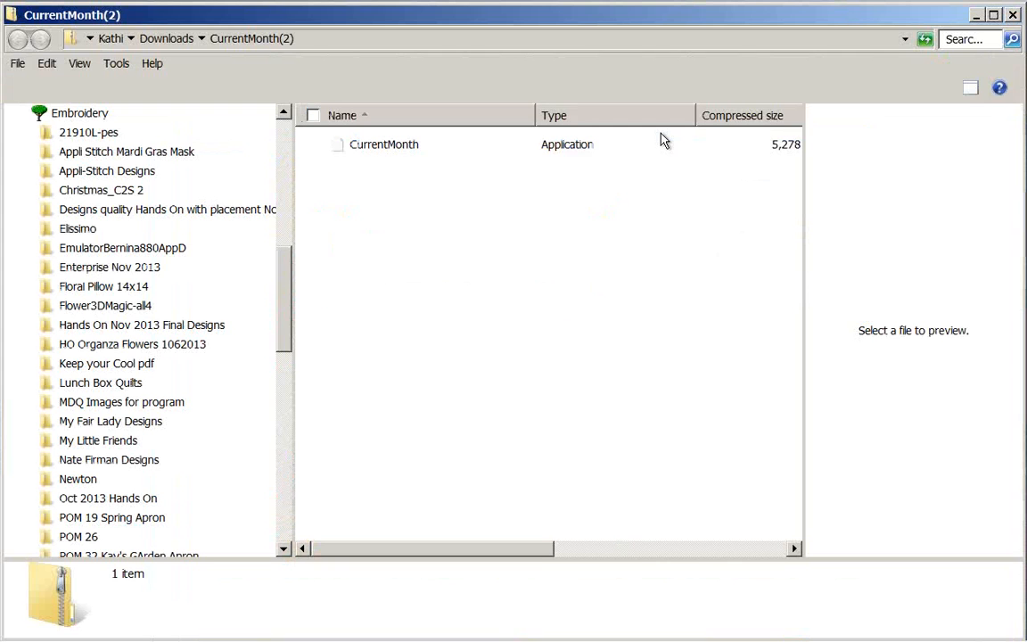
pyautogui.click(367, 148)
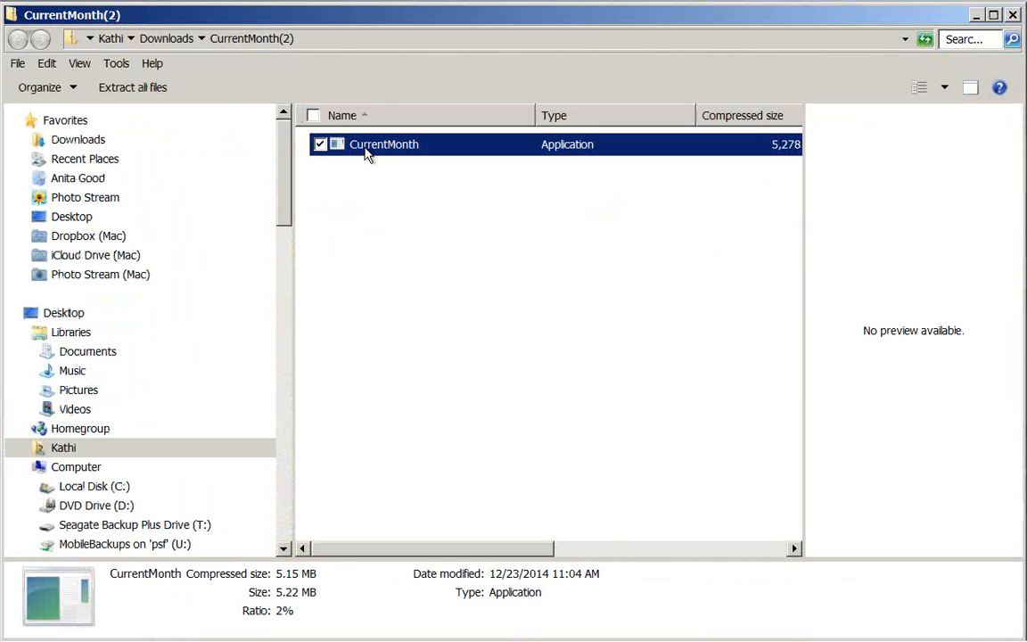
pyautogui.doubleClick(367, 148)
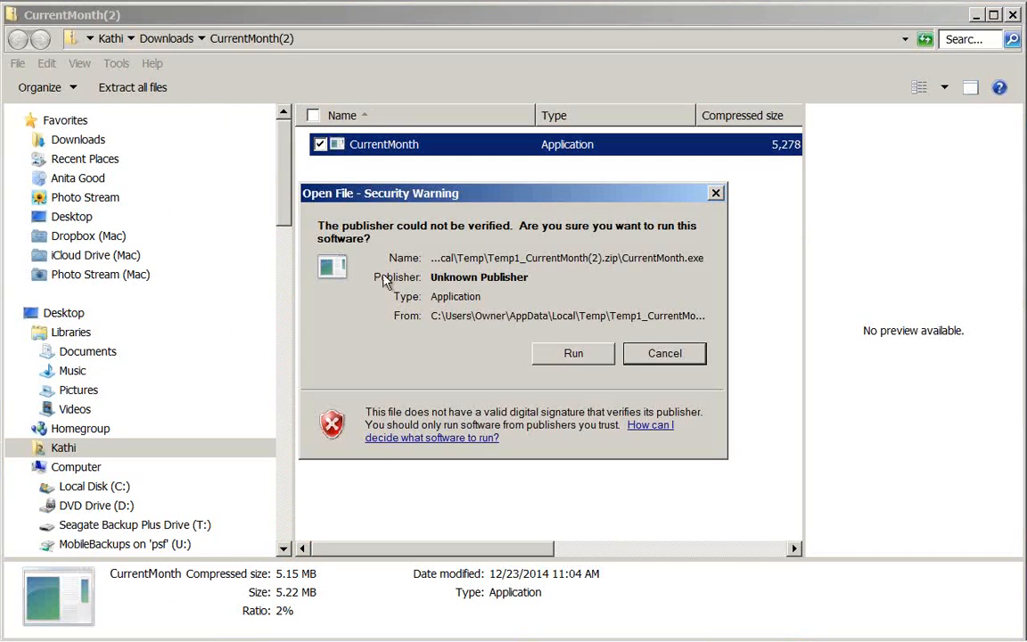
pyautogui.click(577, 356)
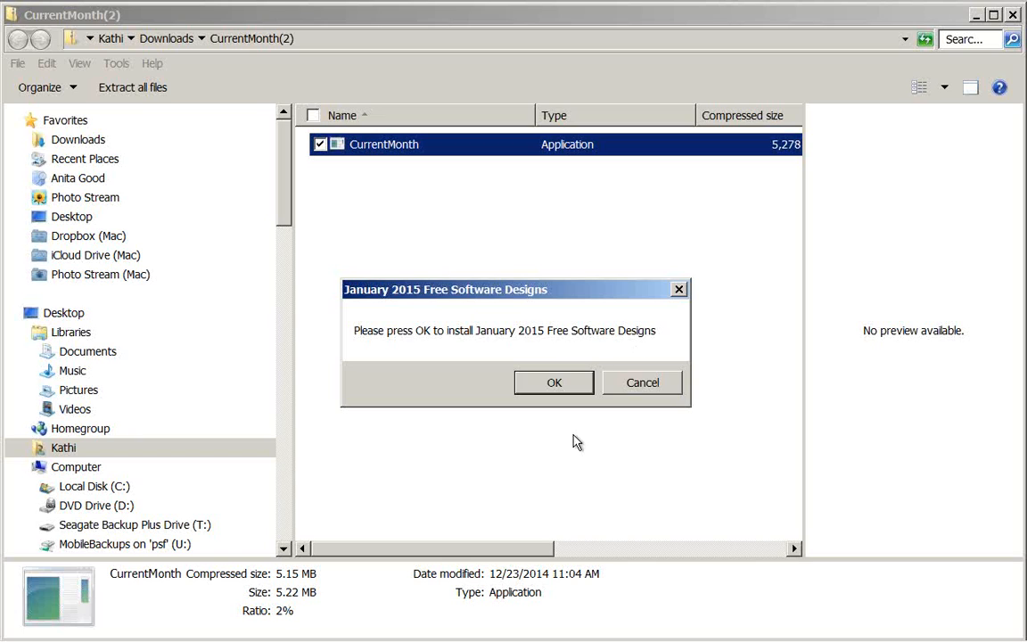
pyautogui.click(575, 389)
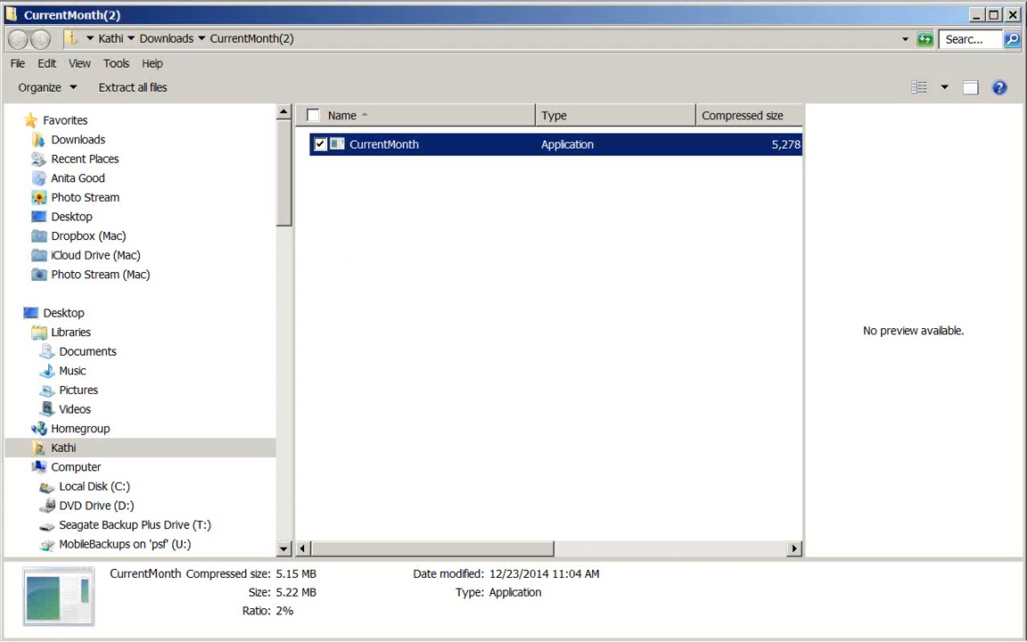
# Close the archive window, the browser and the My Floriani Today page to return to the empty design.
pyautogui.click(1014, 14)
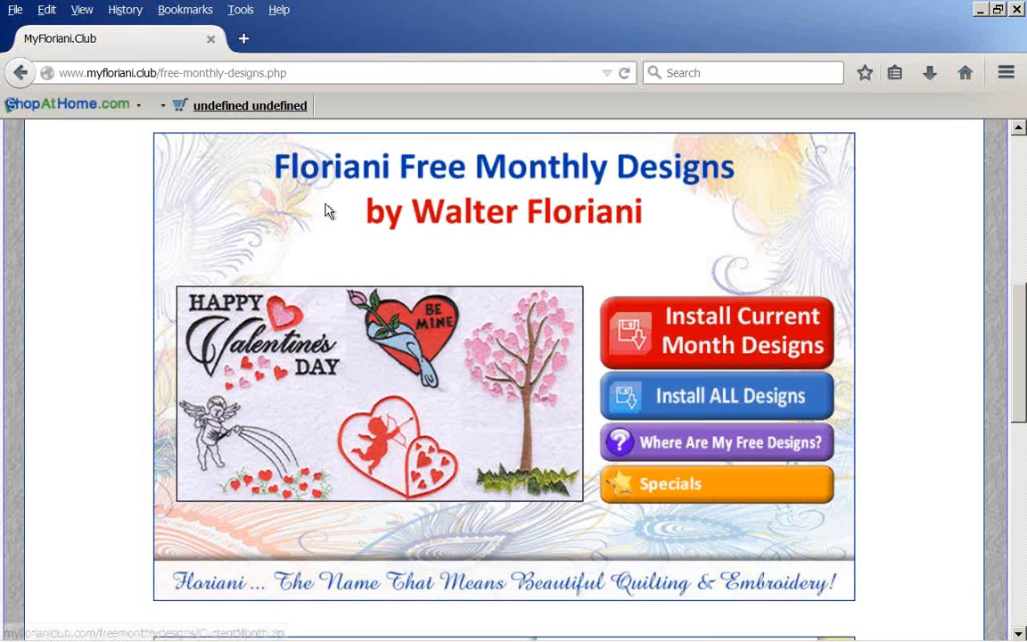
pyautogui.click(1016, 12)
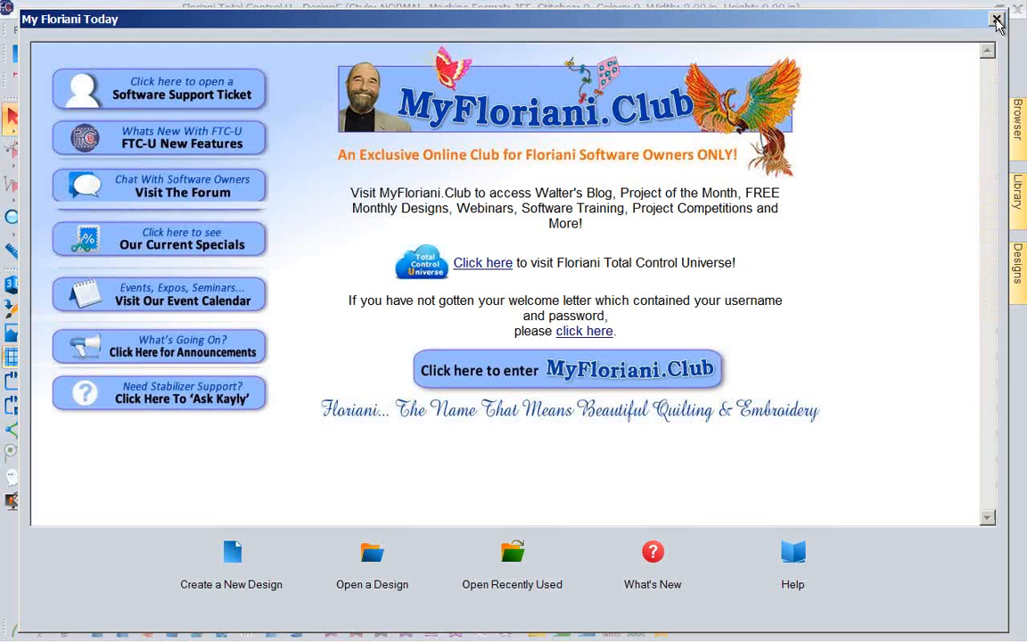
pyautogui.click(996, 19)
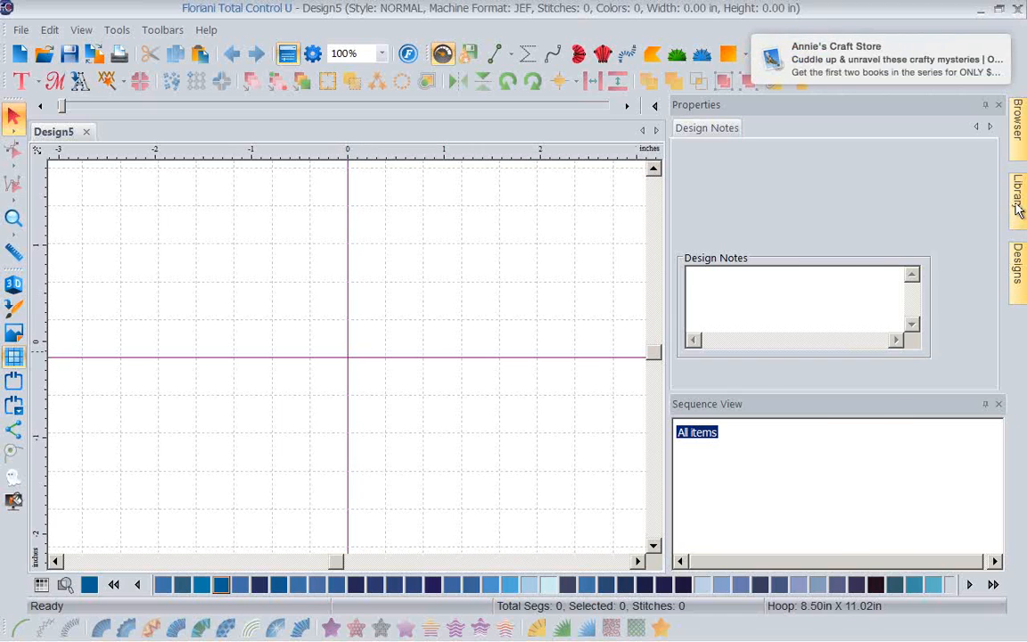
# Choose the Celestial collection in the design library and place its Hdc1.ART star design on the workspace.
pyautogui.moveTo(1019, 208)
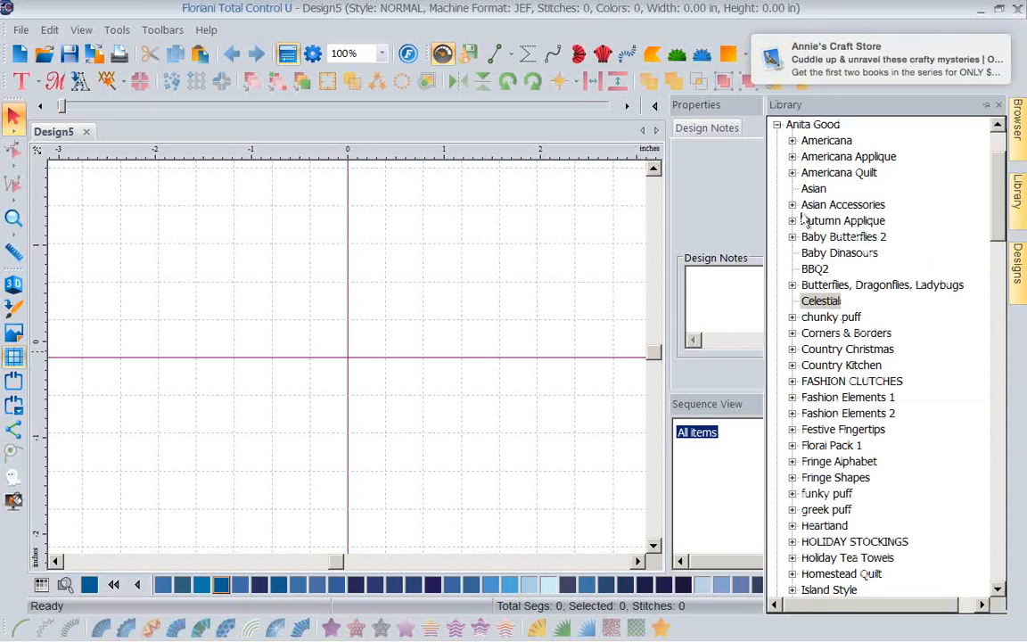
pyautogui.click(823, 302)
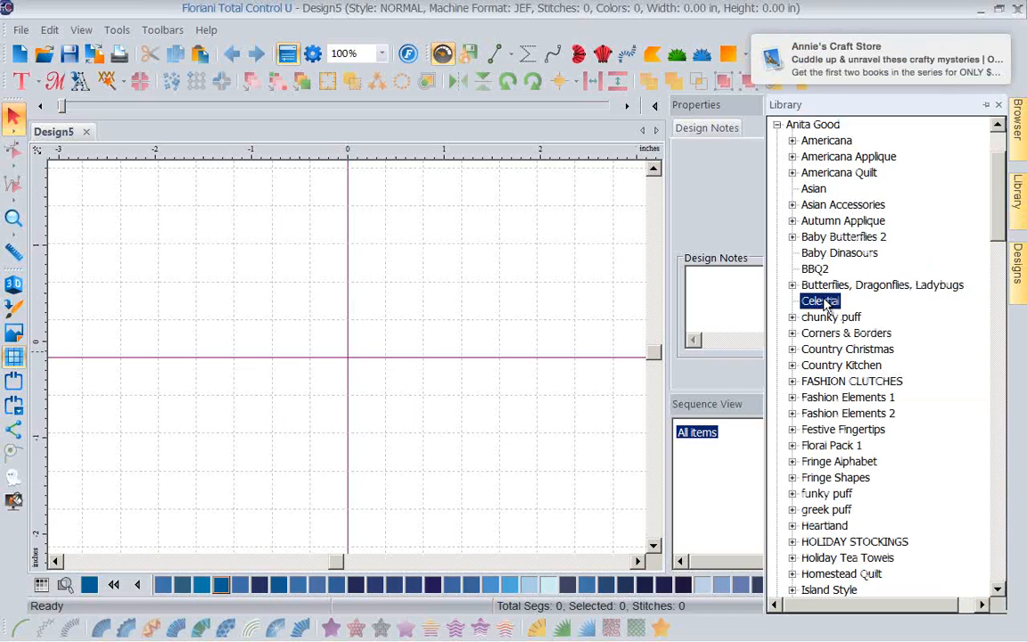
pyautogui.click(1017, 276)
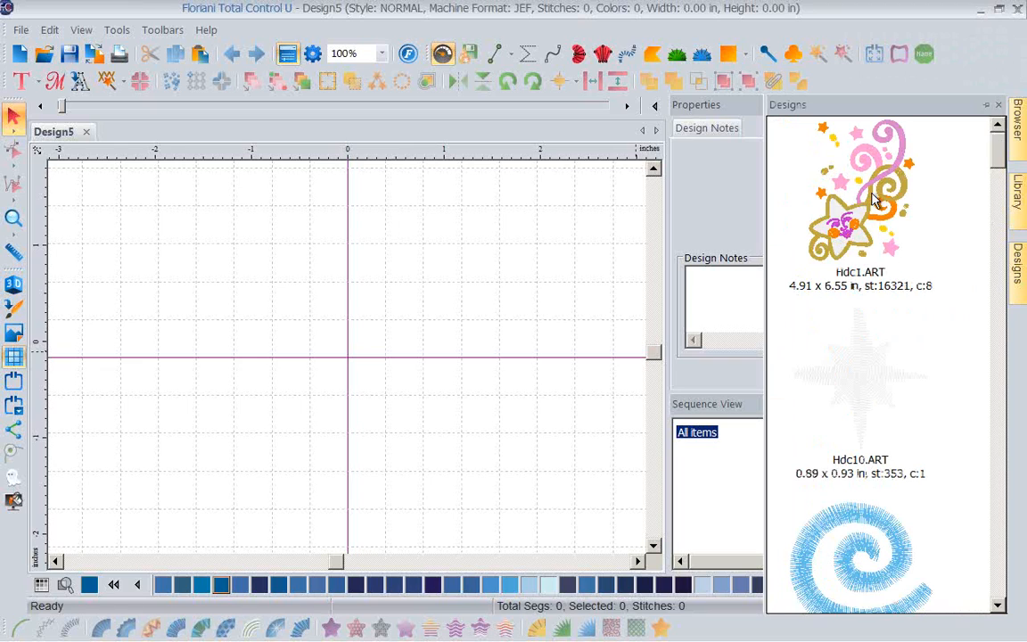
pyautogui.moveTo(876, 202); pyautogui.dragTo(587, 348)
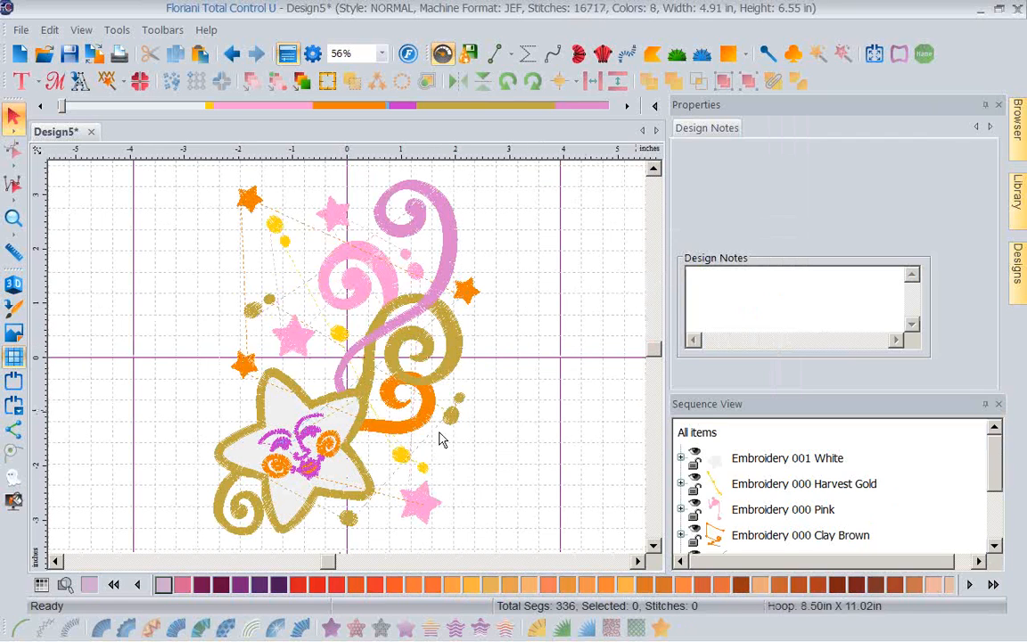
# Examine the star design's colour groups by selecting all items, the Harvest Gold group and the Clay Brown group.
pyautogui.click(697, 432)
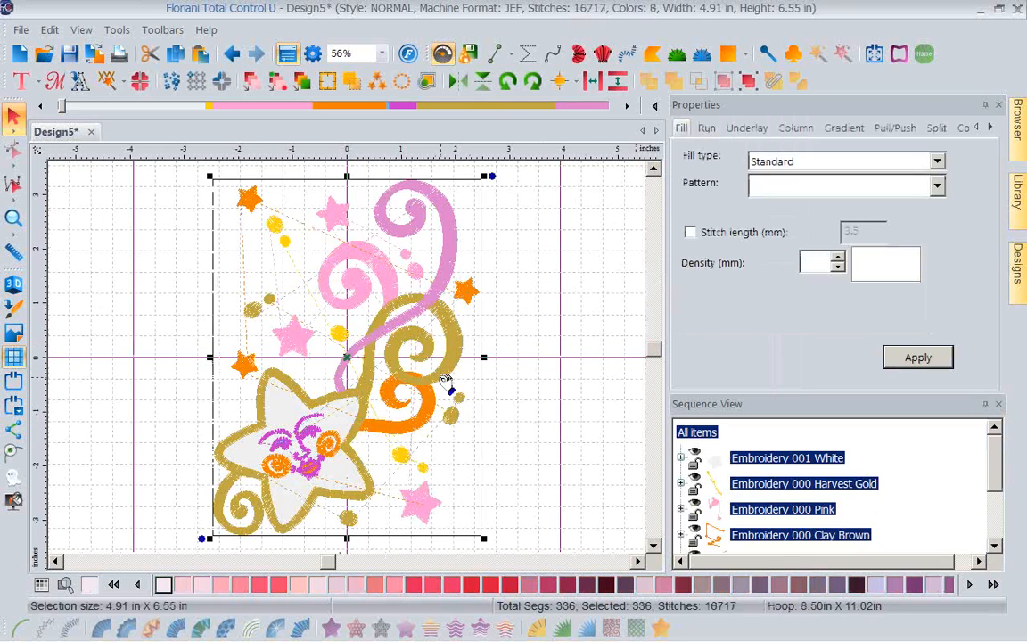
pyautogui.click(791, 482)
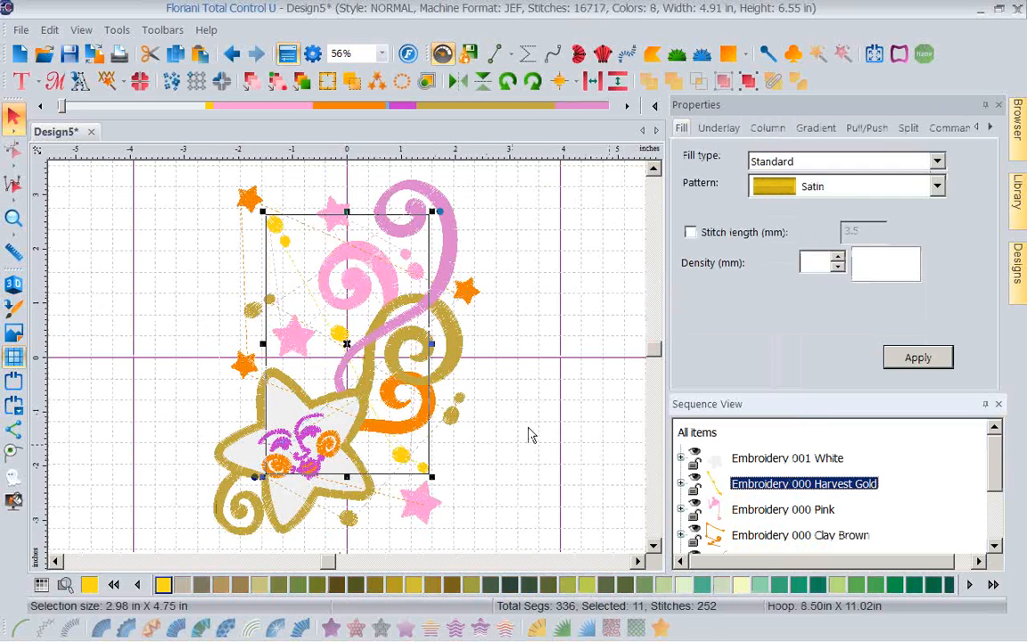
pyautogui.click(697, 432)
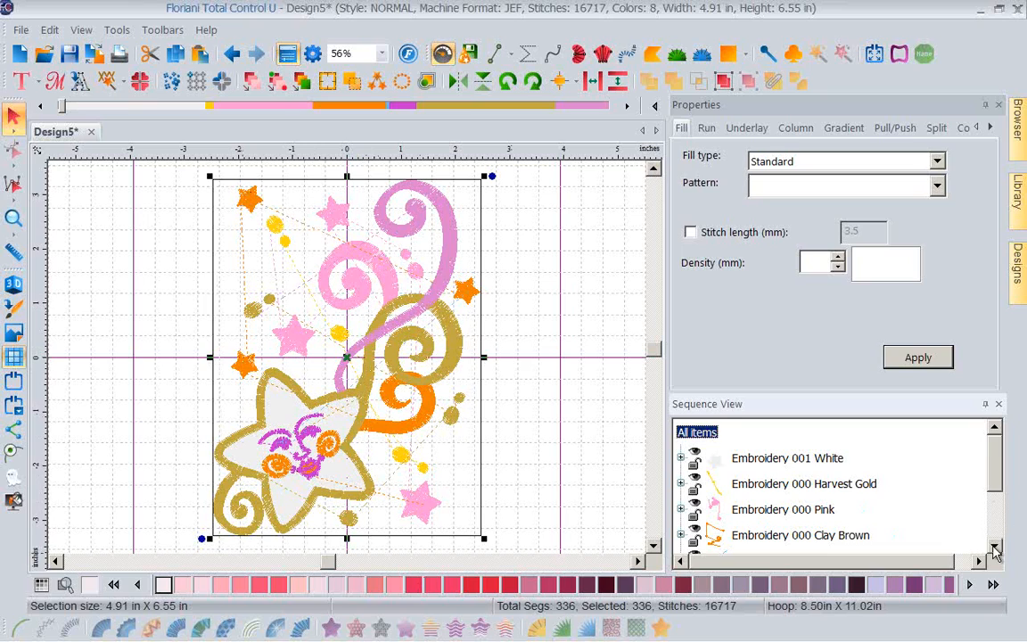
pyautogui.scroll(-2, 894, 494)
pyautogui.click(740, 484)
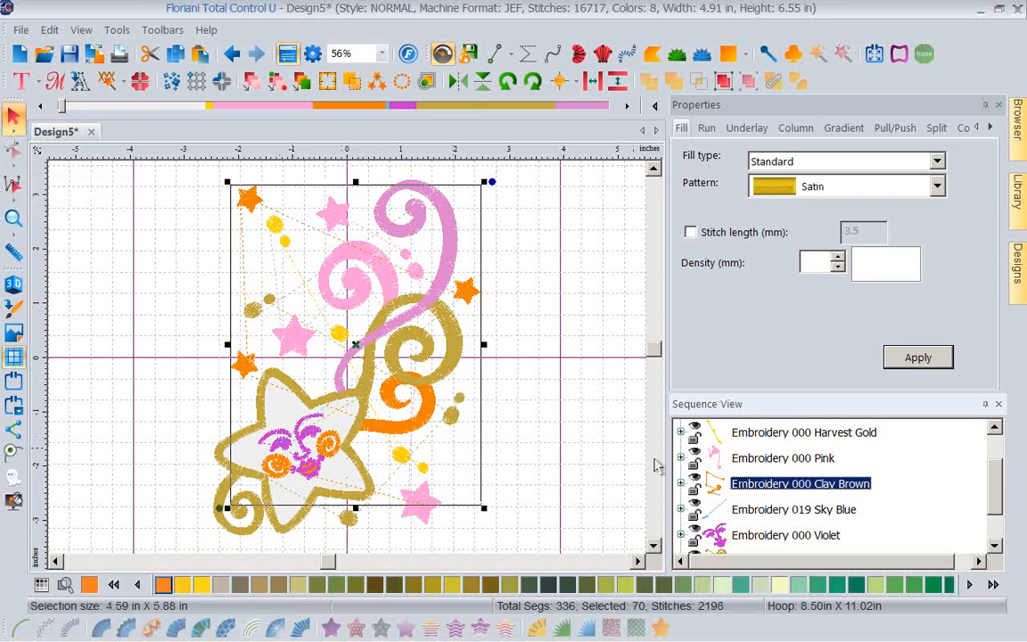
# Expand the Clay Brown group and examine its segments, selecting the first Stitches segment and the first Satin Path.
pyautogui.click(680, 483)
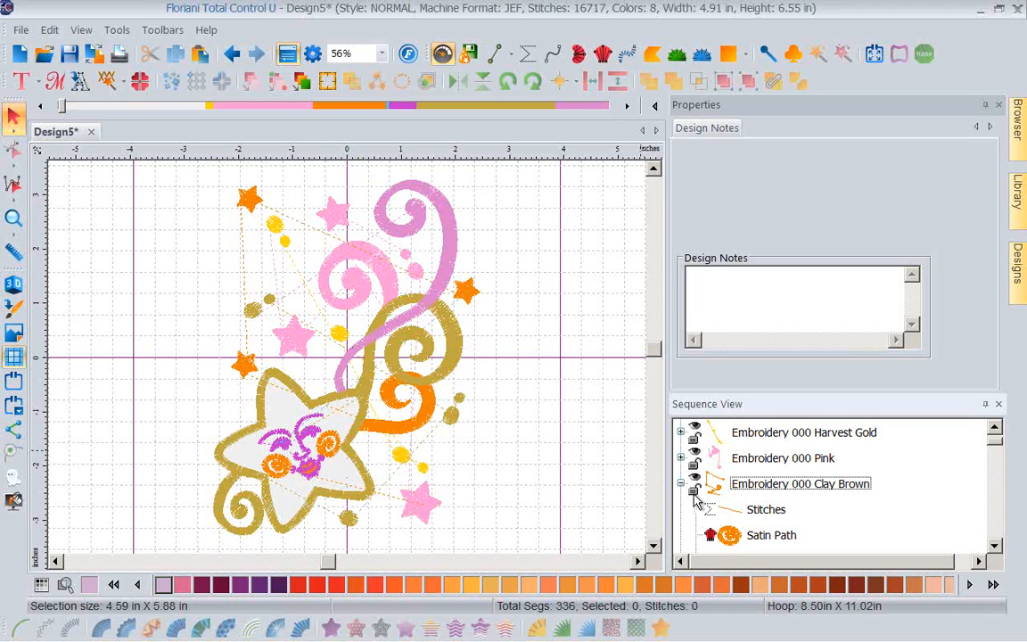
pyautogui.click(995, 546)
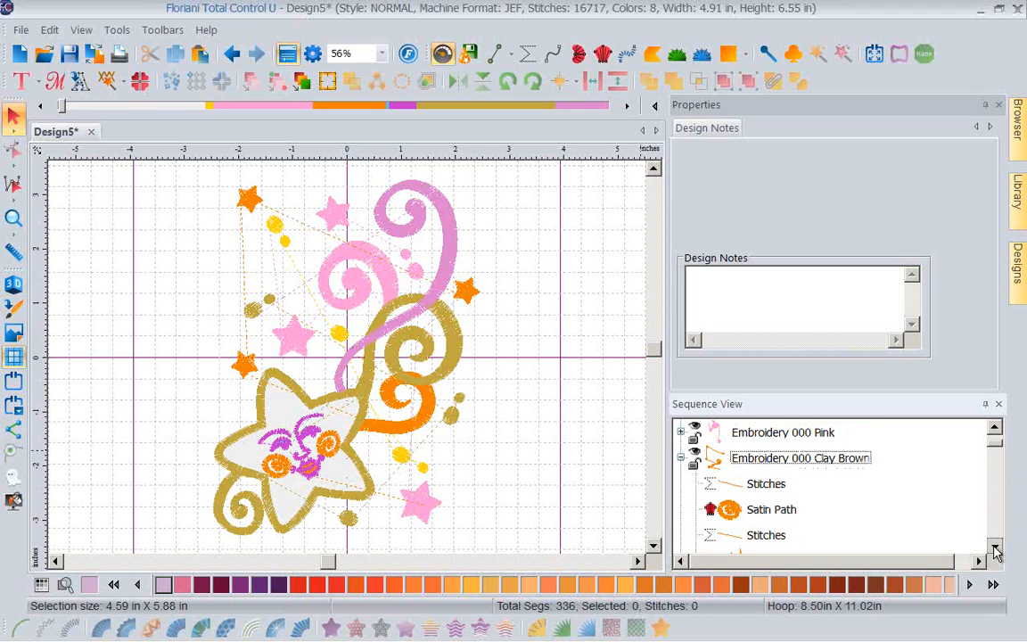
pyautogui.click(995, 546)
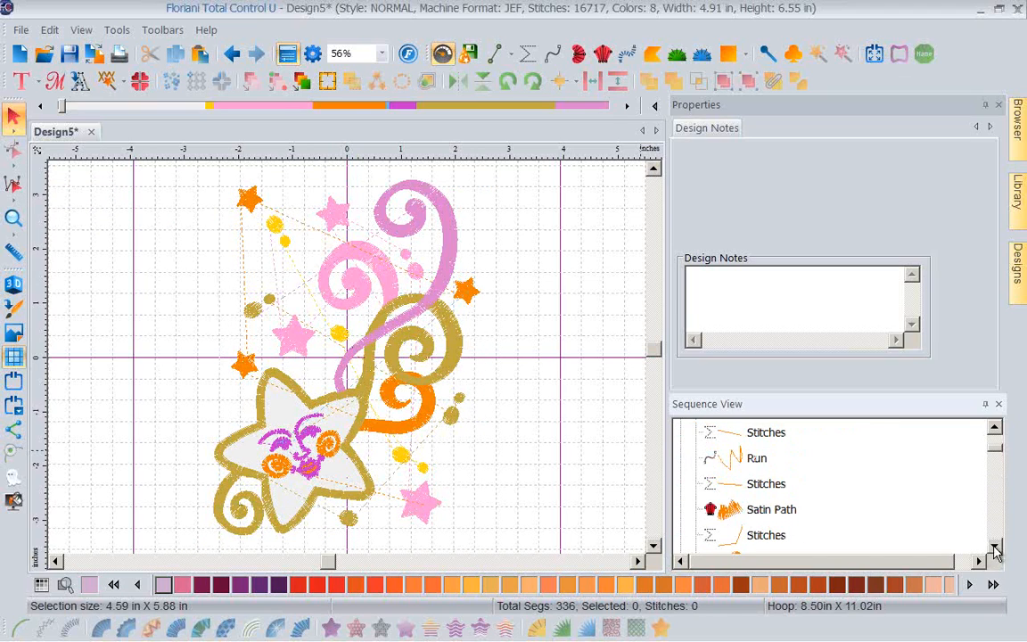
pyautogui.click(994, 427)
pyautogui.click(995, 427)
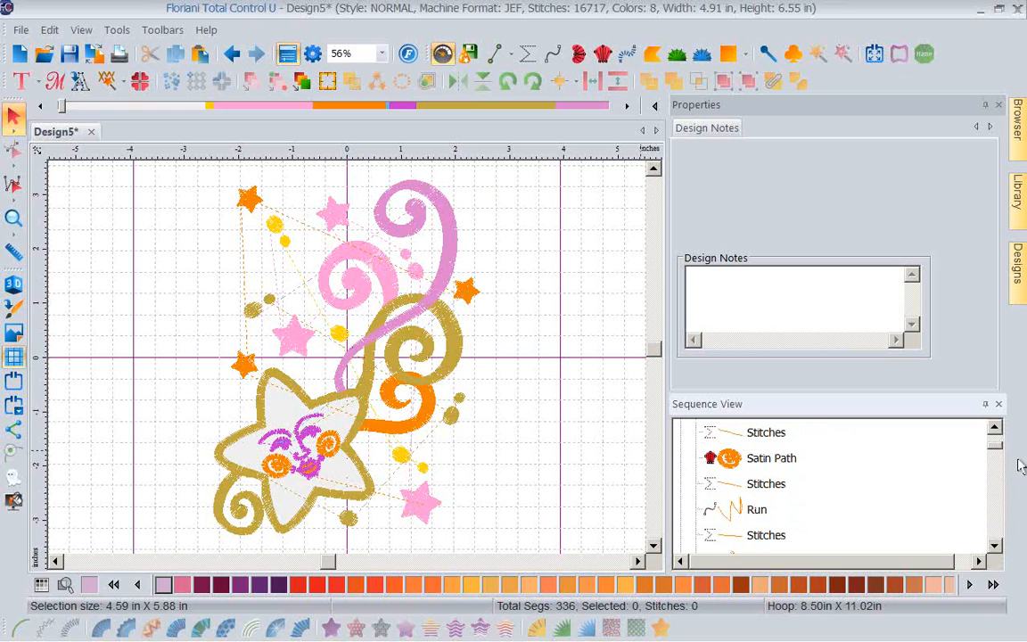
pyautogui.click(994, 427)
pyautogui.click(772, 458)
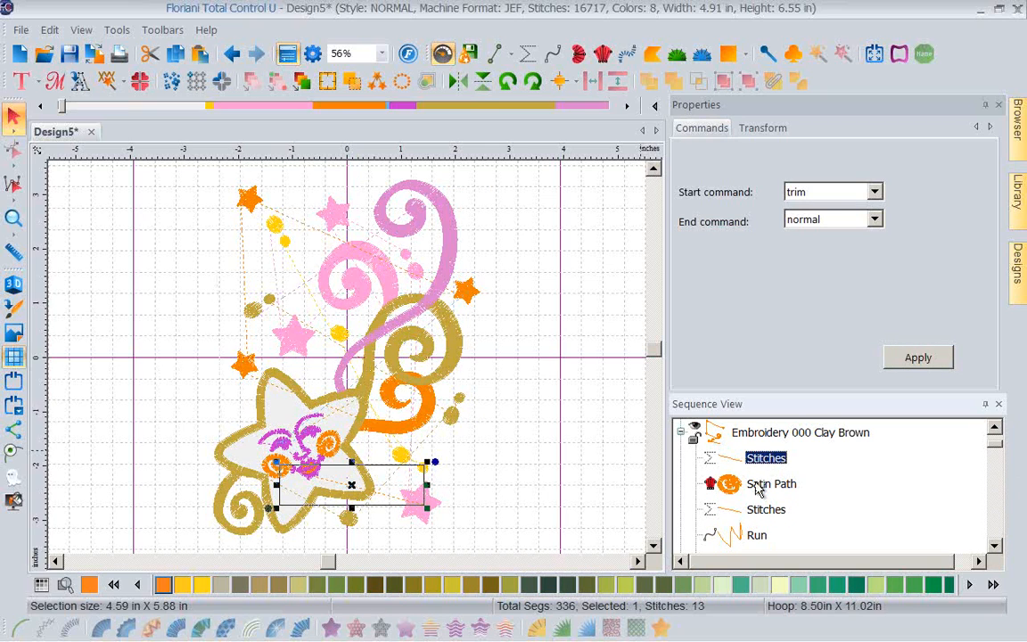
pyautogui.click(755, 486)
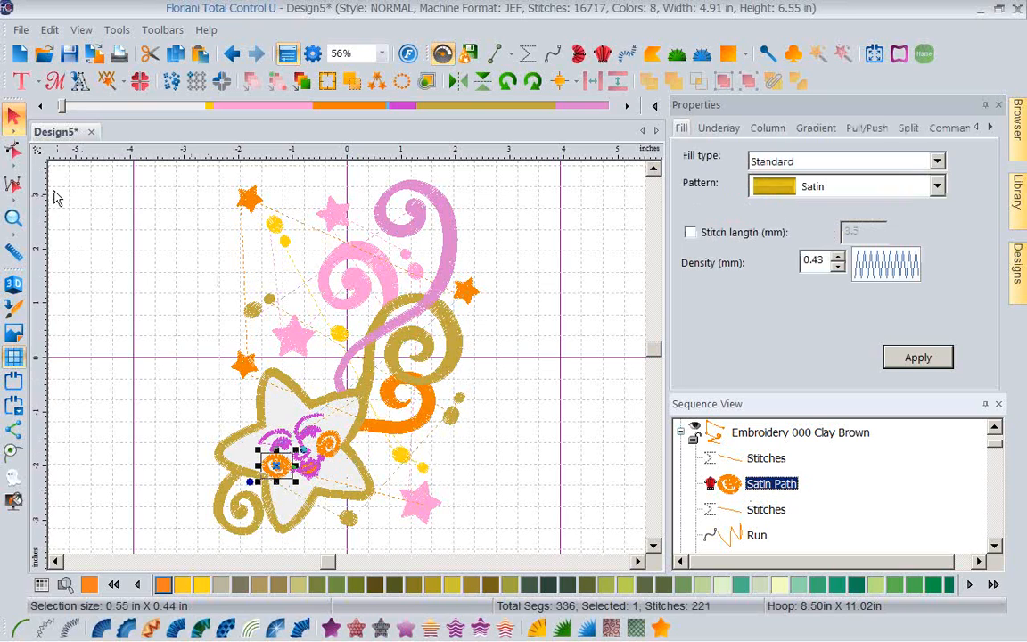
# Display the selected cheek Satin Path's outline, inclination and entry/exit points, zoomed to the selection.
pyautogui.click(14, 151)
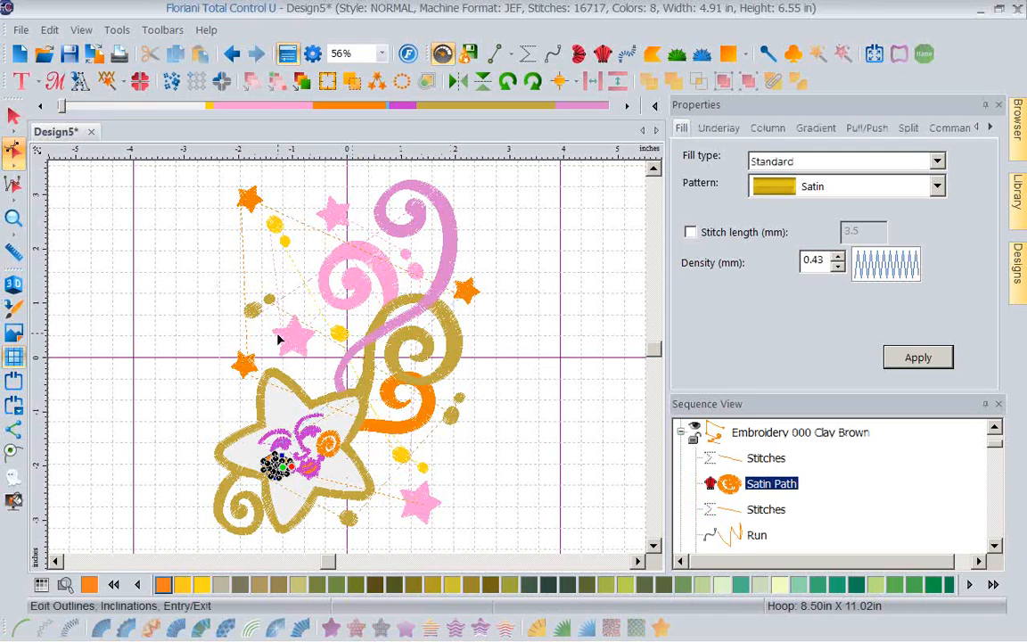
pyautogui.click(381, 54)
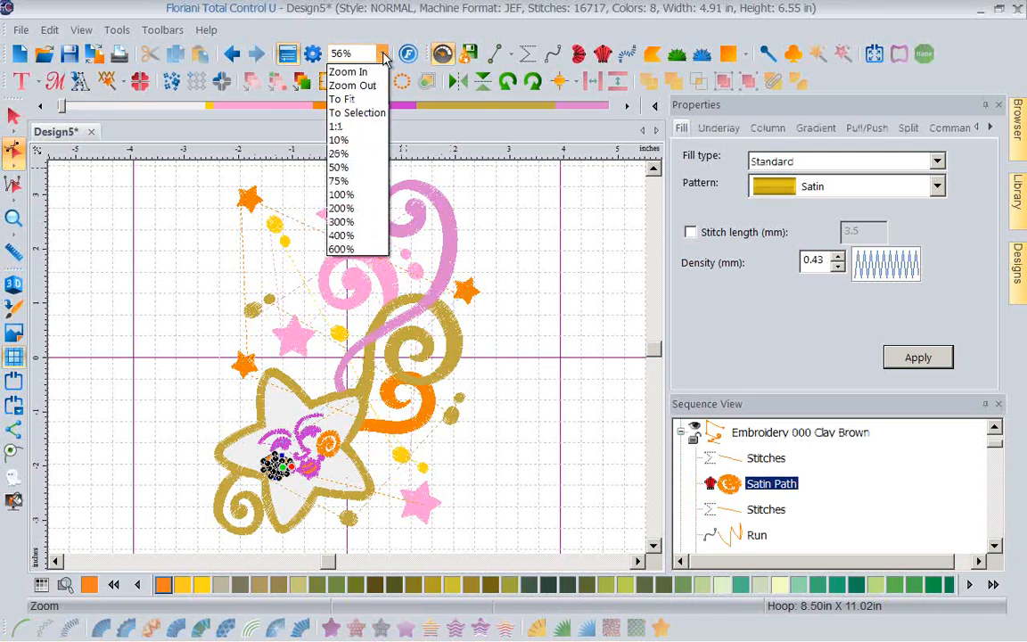
pyautogui.click(347, 99)
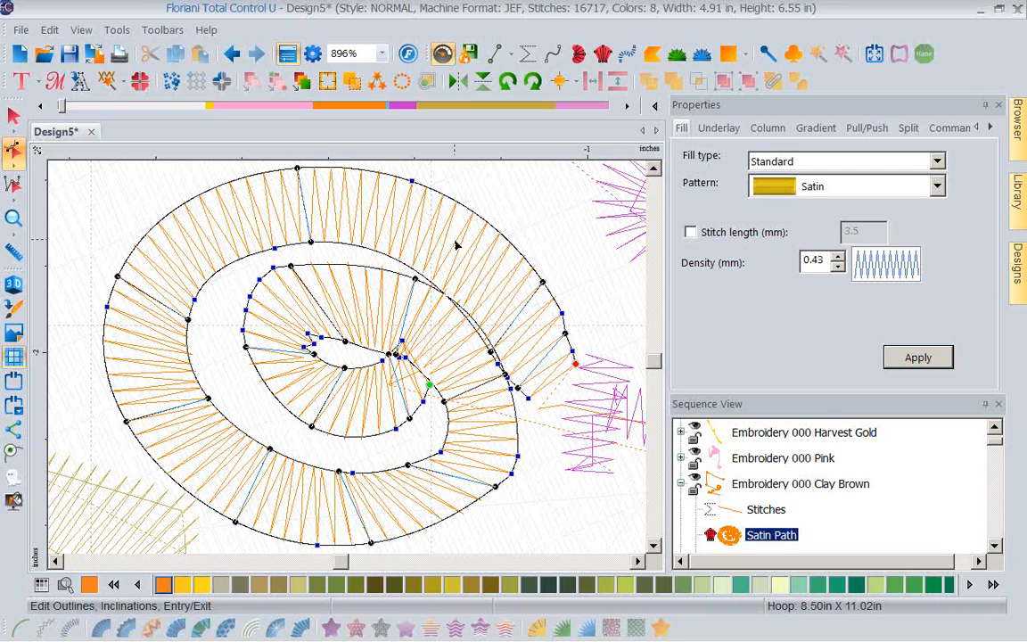
# Create a new page and place the Hdc19c.ART sun and clouds design from the design library on it.
pyautogui.click(19, 54)
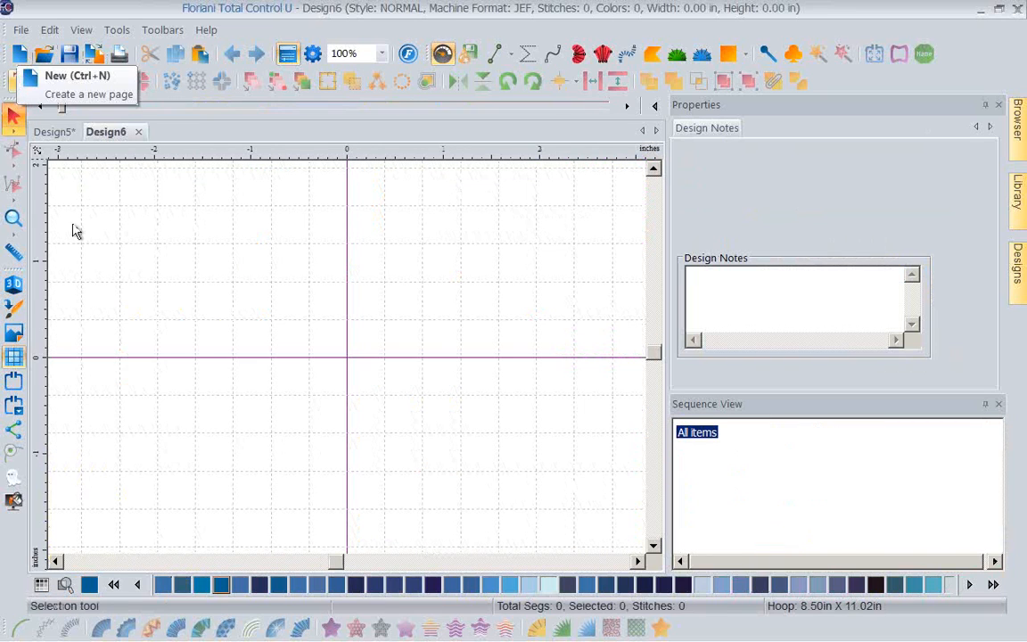
pyautogui.moveTo(1022, 299)
pyautogui.moveTo(996, 152); pyautogui.dragTo(1001, 313)
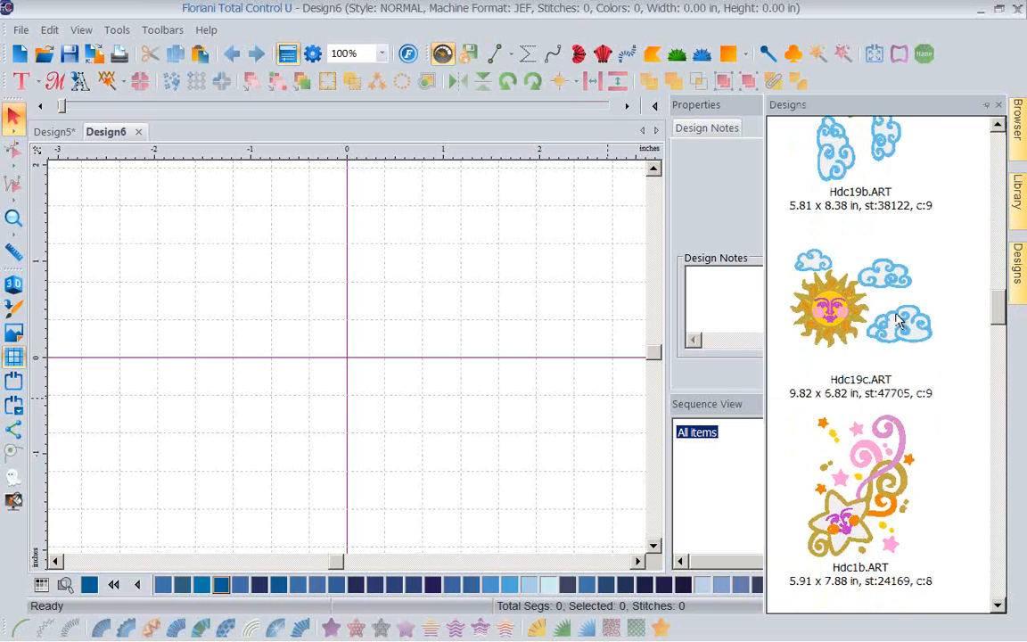
pyautogui.moveTo(768, 290); pyautogui.dragTo(477, 344)
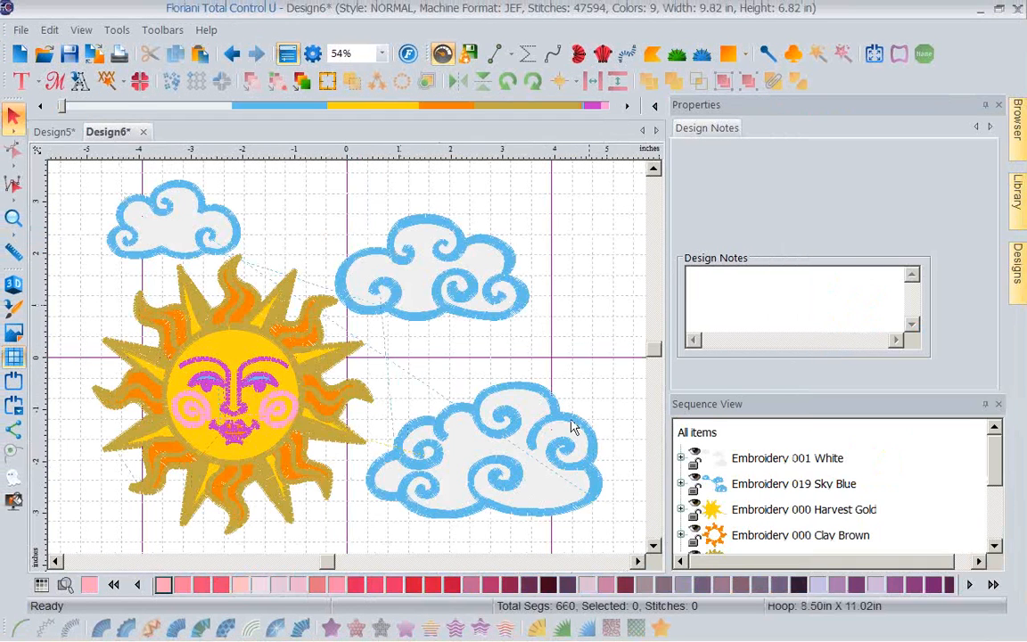
# Expand the Sky Blue group of the sun and clouds design and examine a Satin Path, a Run and a Stitches segment.
pyautogui.click(681, 483)
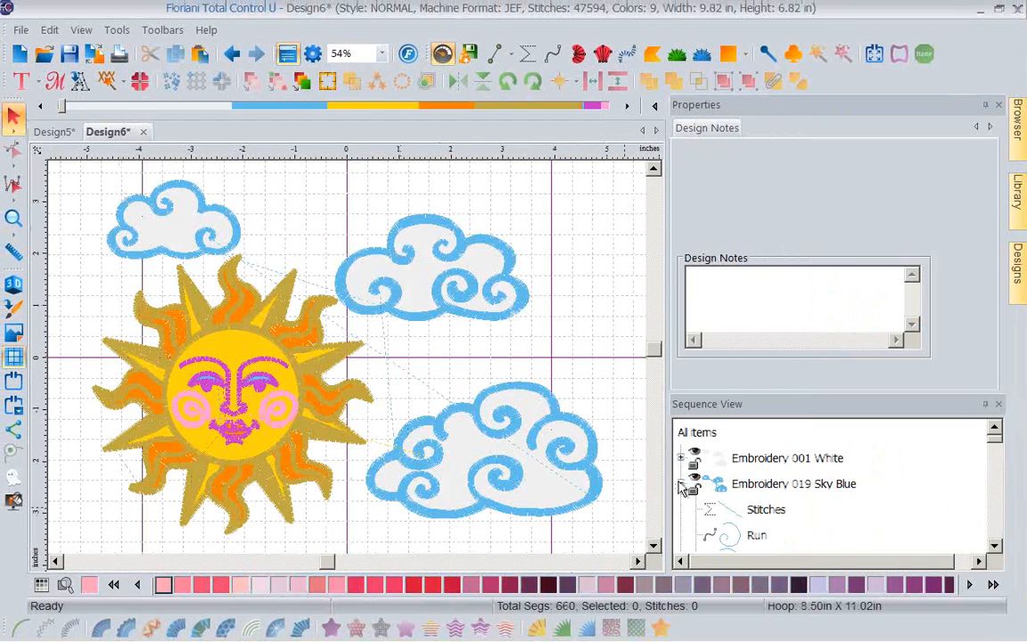
pyautogui.click(995, 545)
pyautogui.click(995, 546)
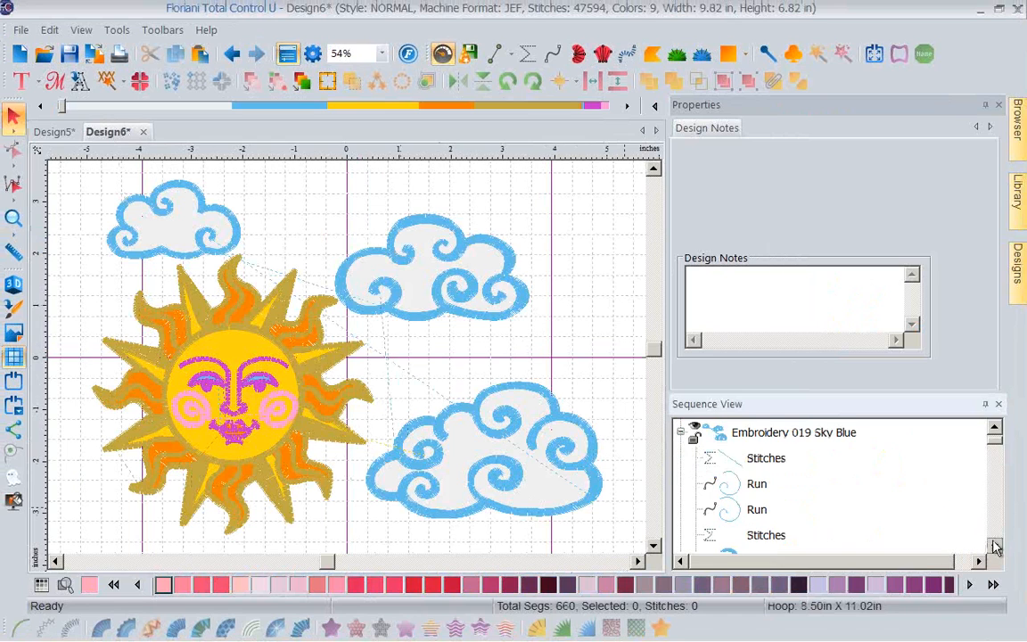
pyautogui.click(994, 546)
pyautogui.click(994, 545)
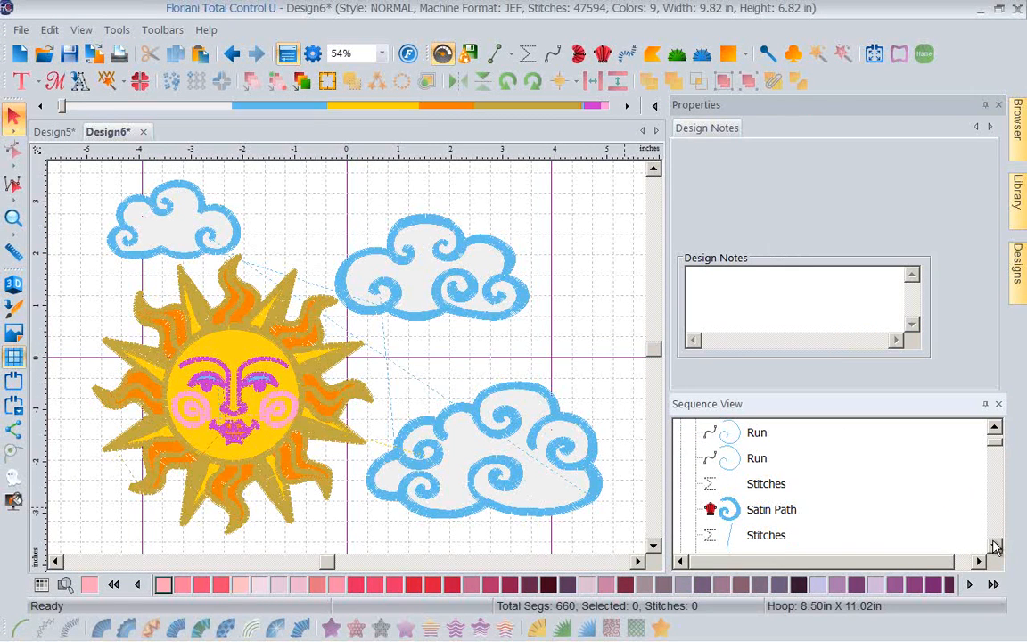
pyautogui.click(994, 546)
pyautogui.click(994, 546)
pyautogui.click(995, 545)
pyautogui.click(995, 545)
pyautogui.click(994, 546)
pyautogui.click(995, 545)
pyautogui.click(994, 545)
pyautogui.click(994, 545)
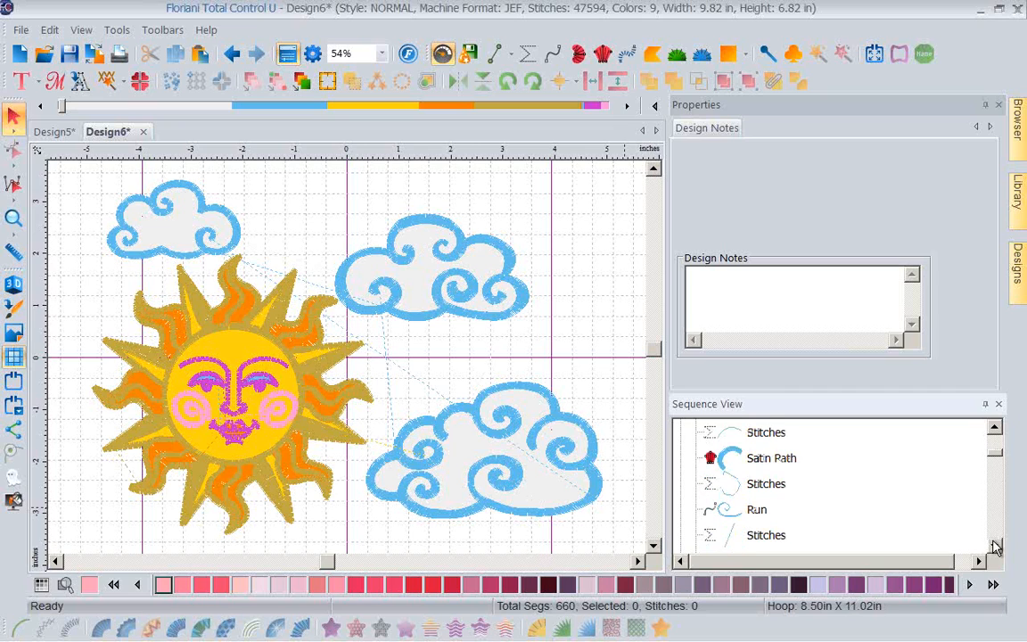
pyautogui.click(754, 458)
pyautogui.click(759, 510)
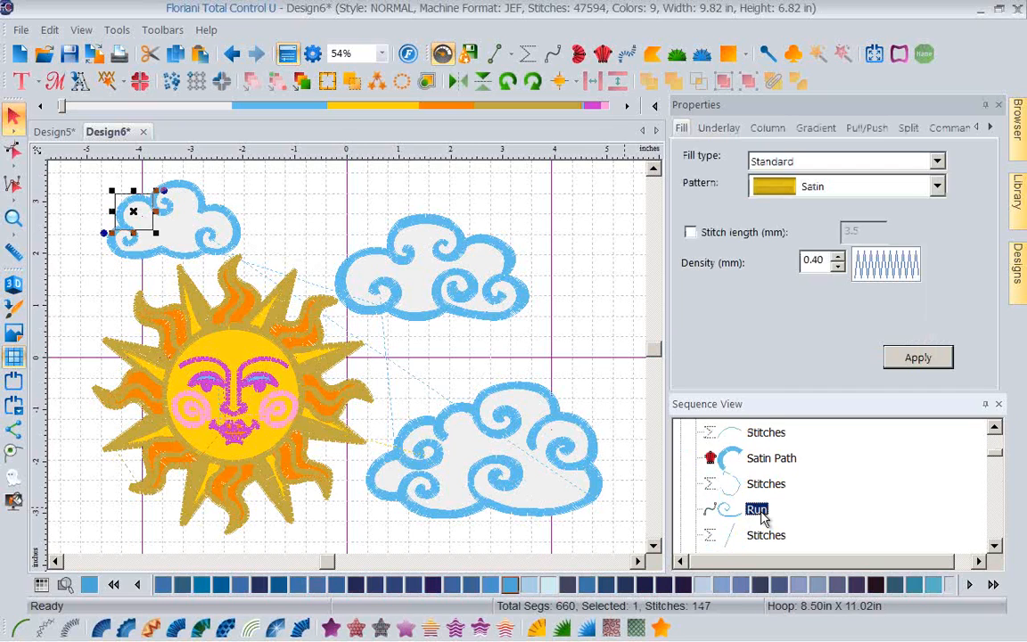
pyautogui.click(768, 536)
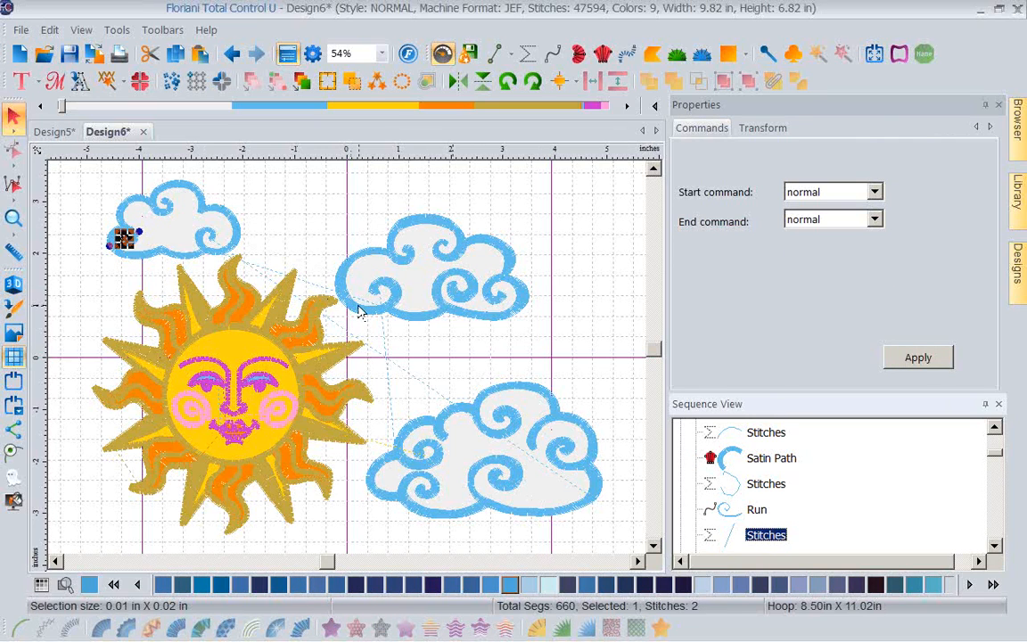
# Create a new page and open the Hdc1 design from the Celestial folder with Convert to outlines enabled.
pyautogui.click(20, 53)
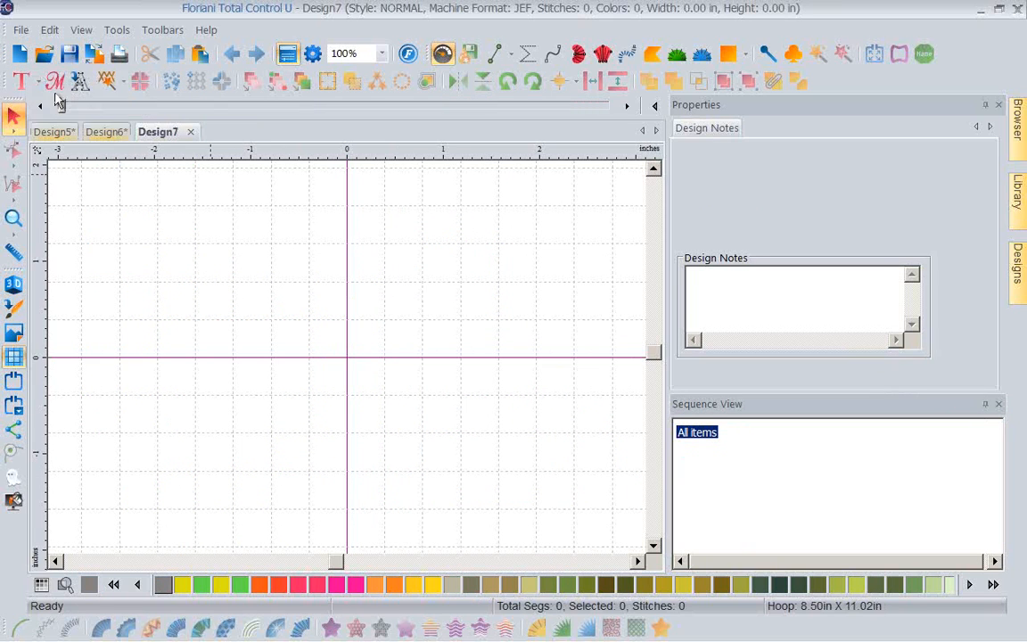
pyautogui.click(45, 56)
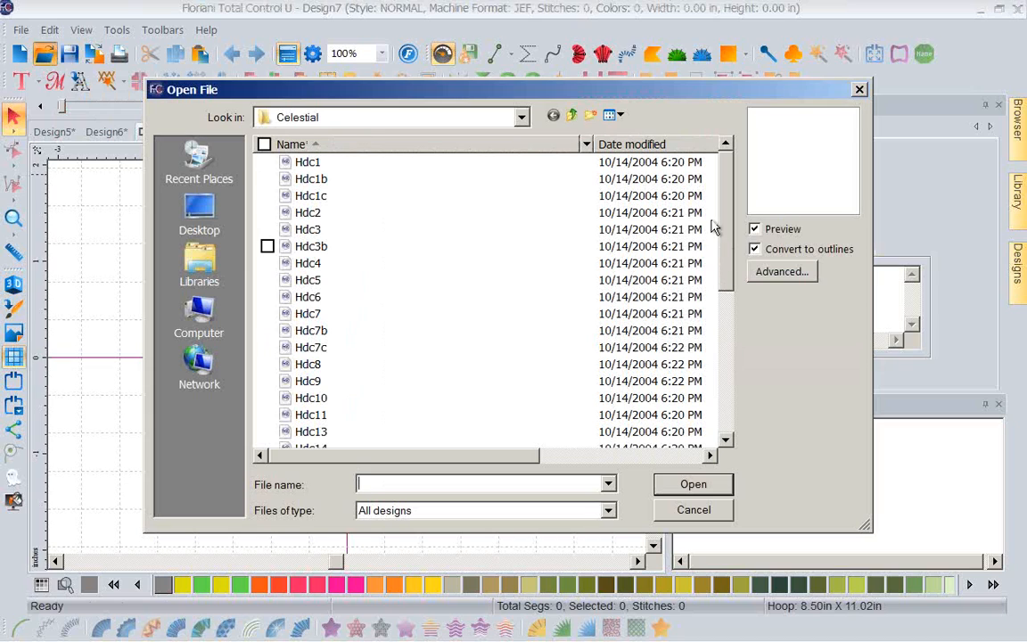
pyautogui.click(306, 162)
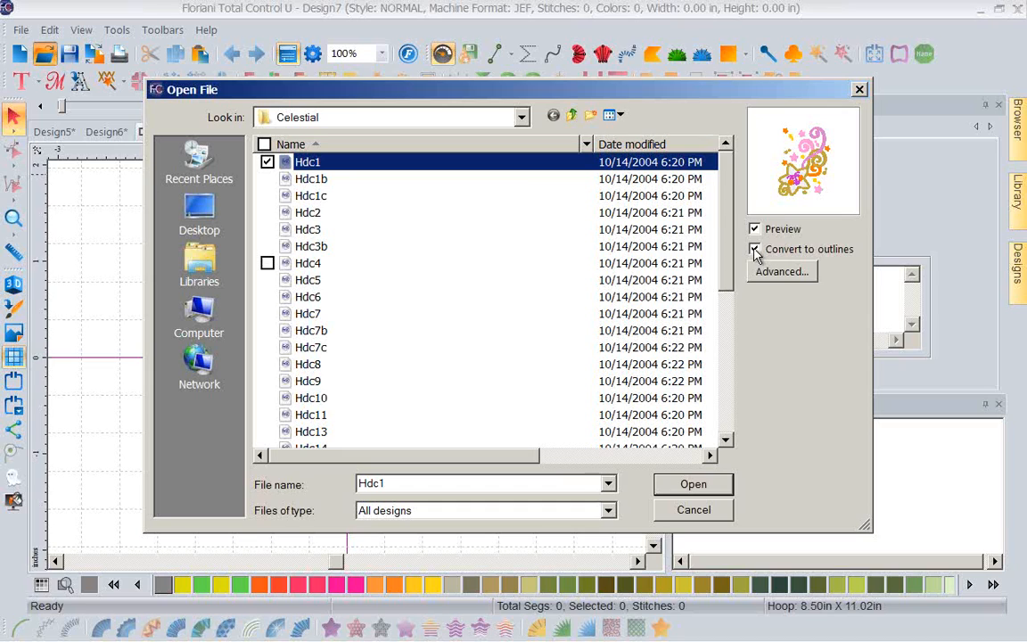
pyautogui.click(772, 273)
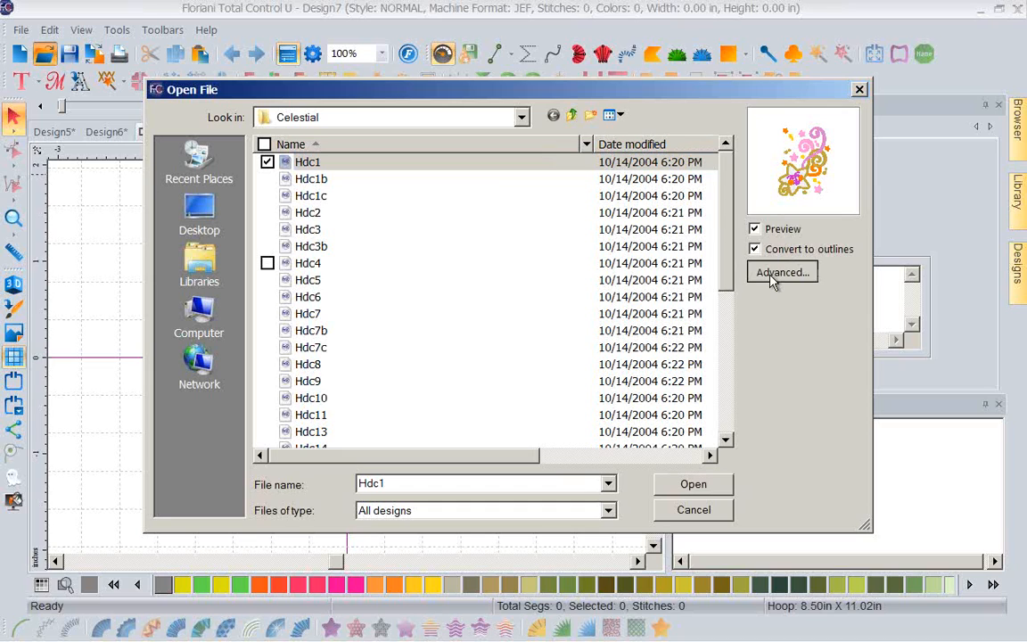
pyautogui.click(693, 488)
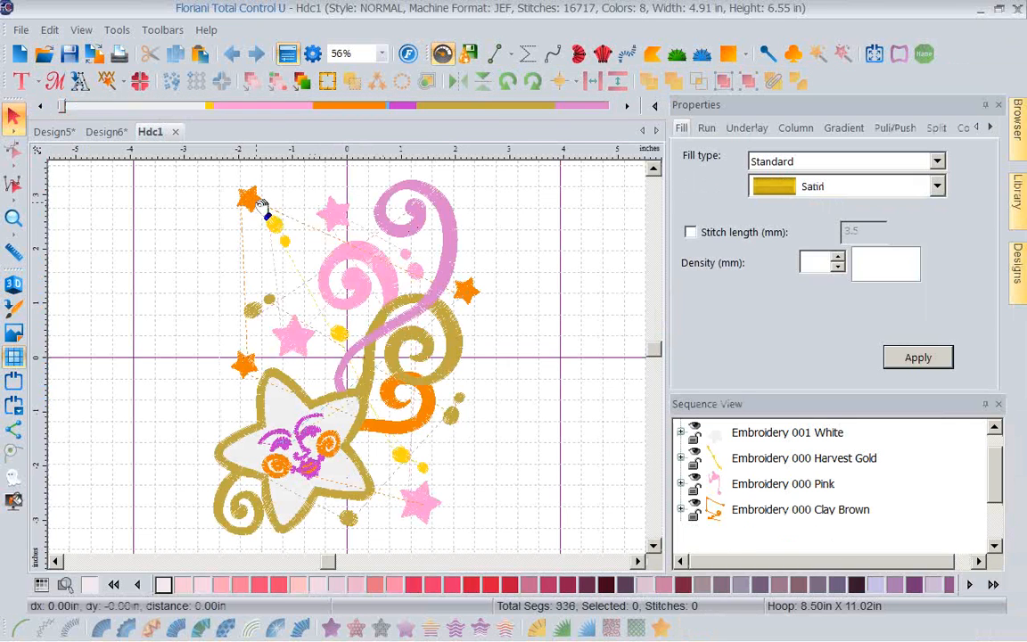
# Examine the opened Hdc1 file's Clay Brown group, expanding it and selecting its first Stitches and Satin Path segments.
pyautogui.click(259, 205)
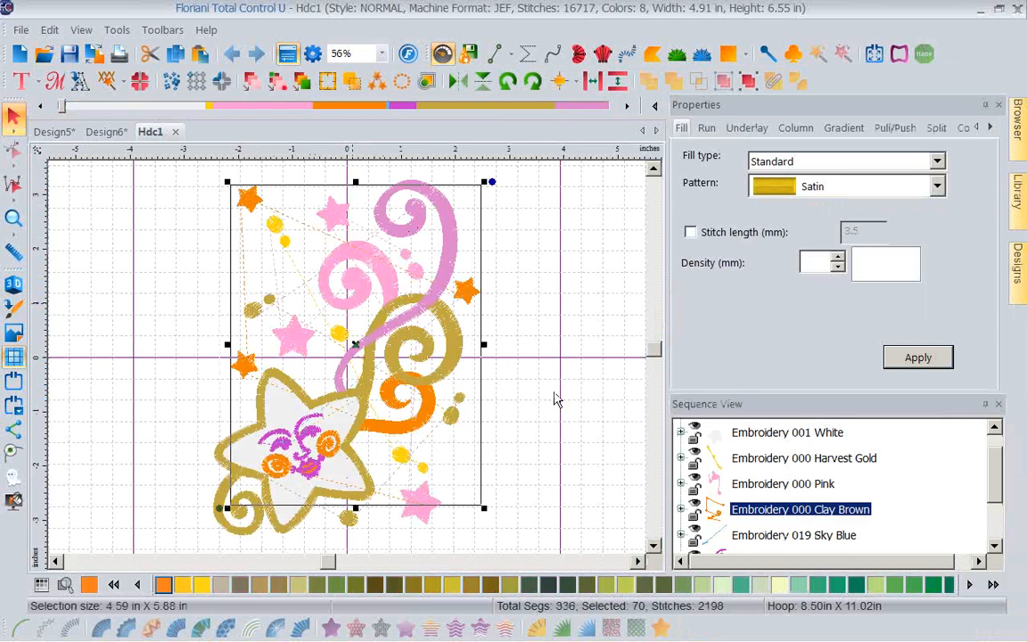
pyautogui.click(681, 508)
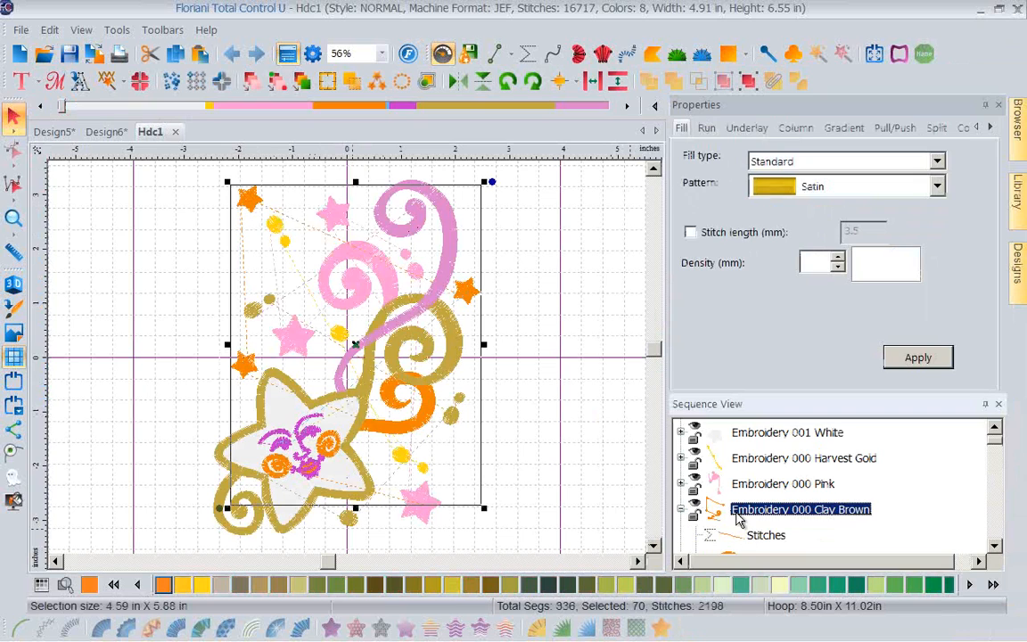
pyautogui.click(762, 535)
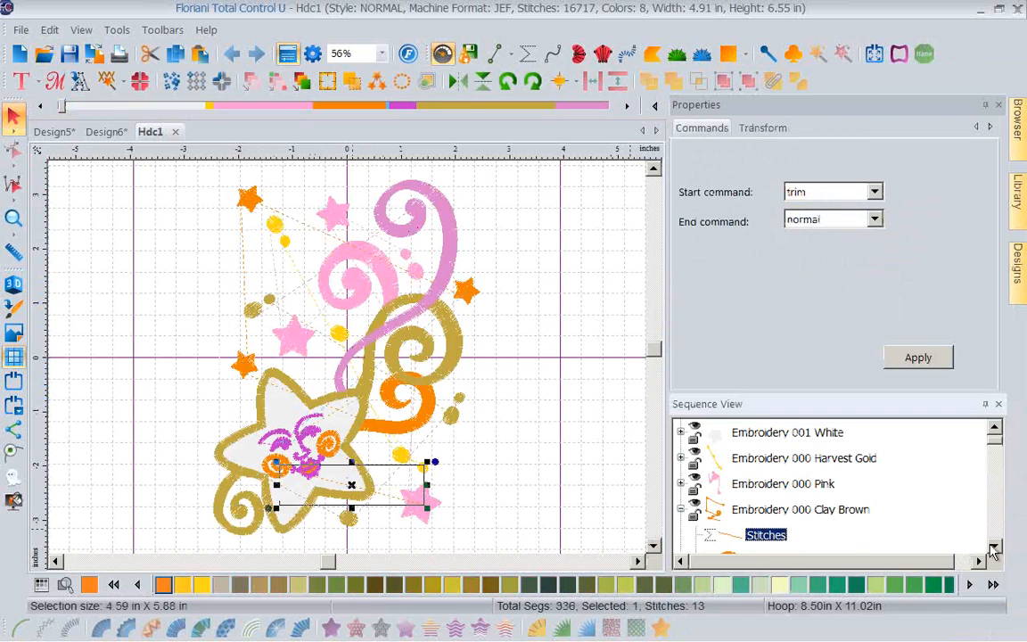
pyautogui.click(994, 547)
pyautogui.click(994, 547)
pyautogui.click(759, 510)
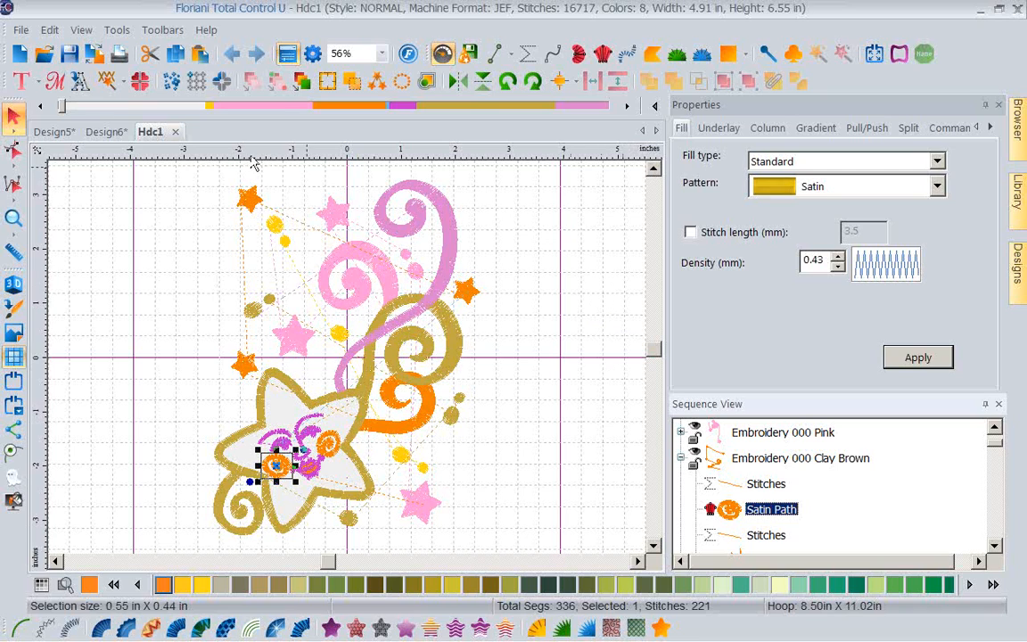
# Create a new page and open Tcb2b from the Corners & Borders brother-babylock-pes folder with Convert to outlines disabled.
pyautogui.click(18, 55)
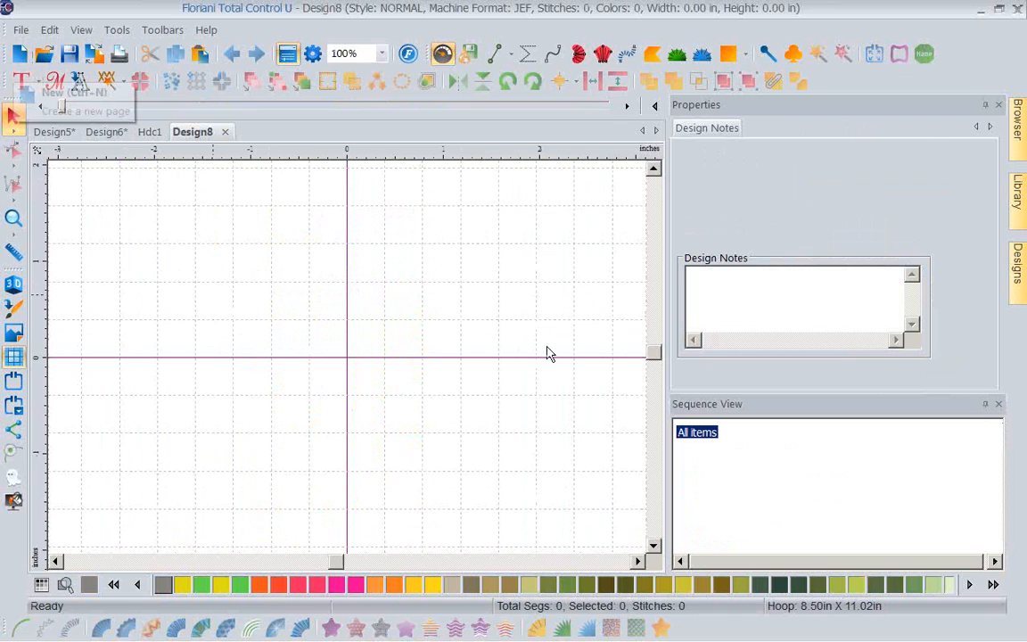
pyautogui.click(44, 54)
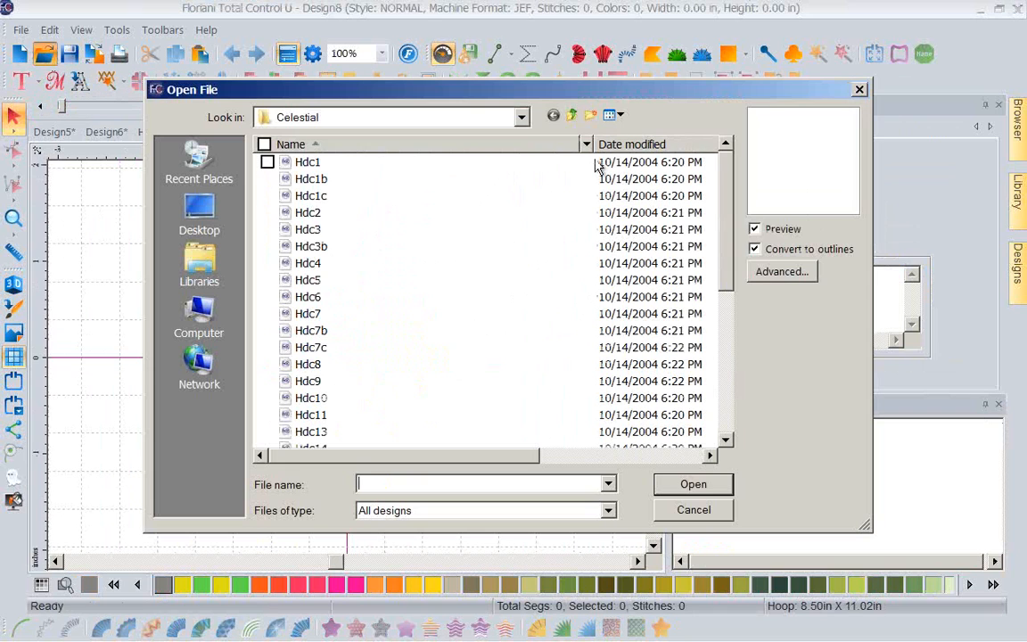
pyautogui.click(571, 115)
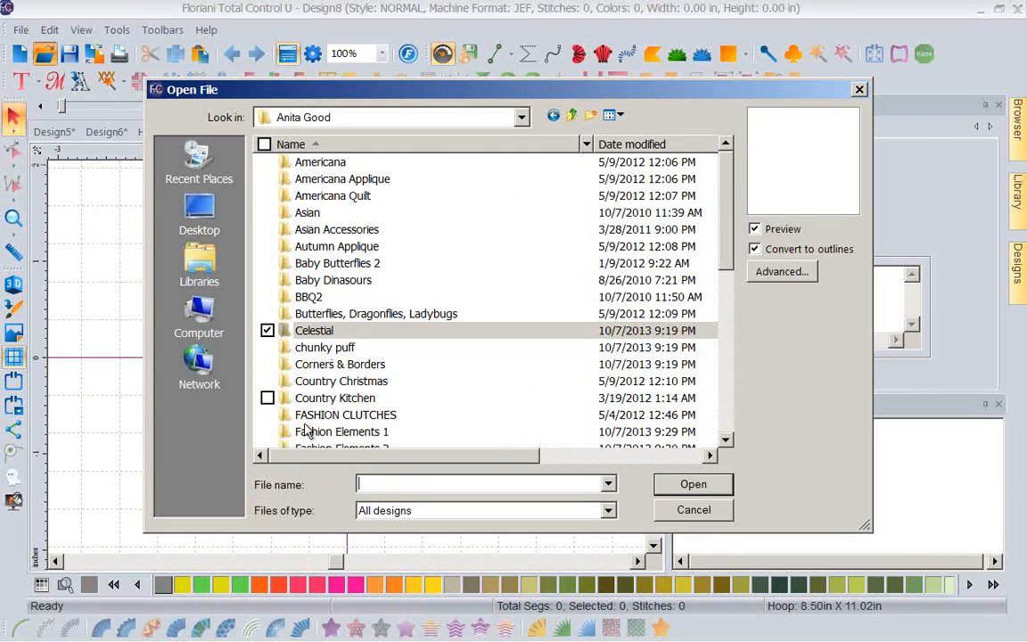
pyautogui.doubleClick(290, 366)
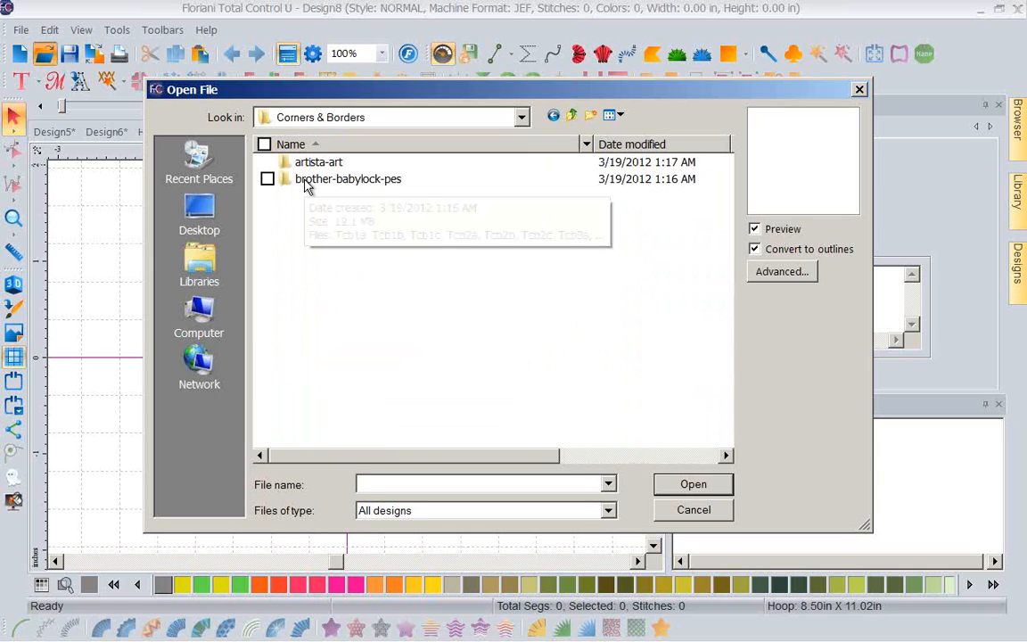
pyautogui.doubleClick(304, 181)
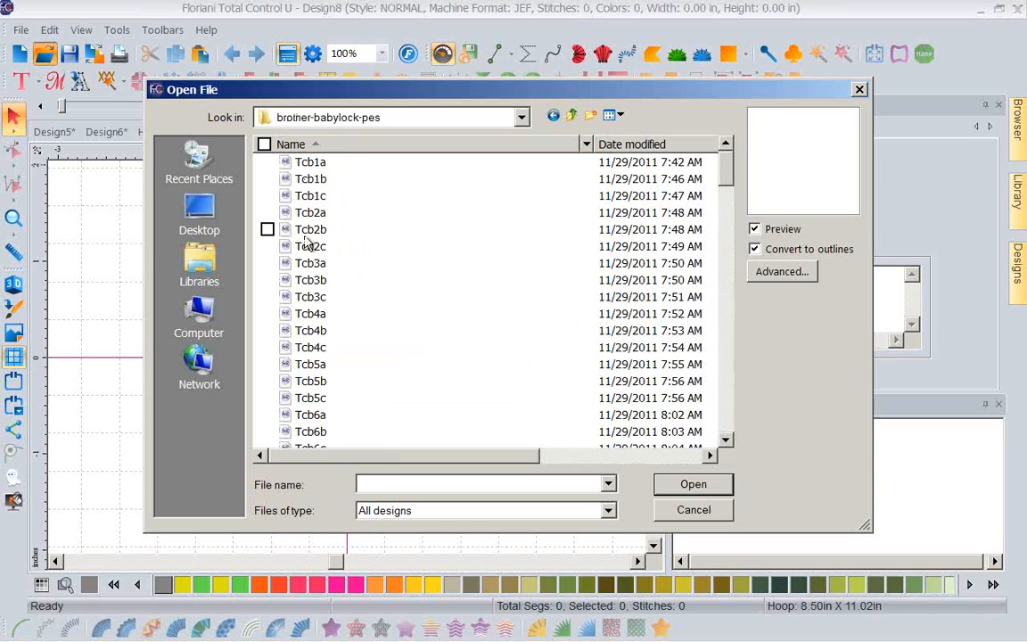
pyautogui.click(305, 231)
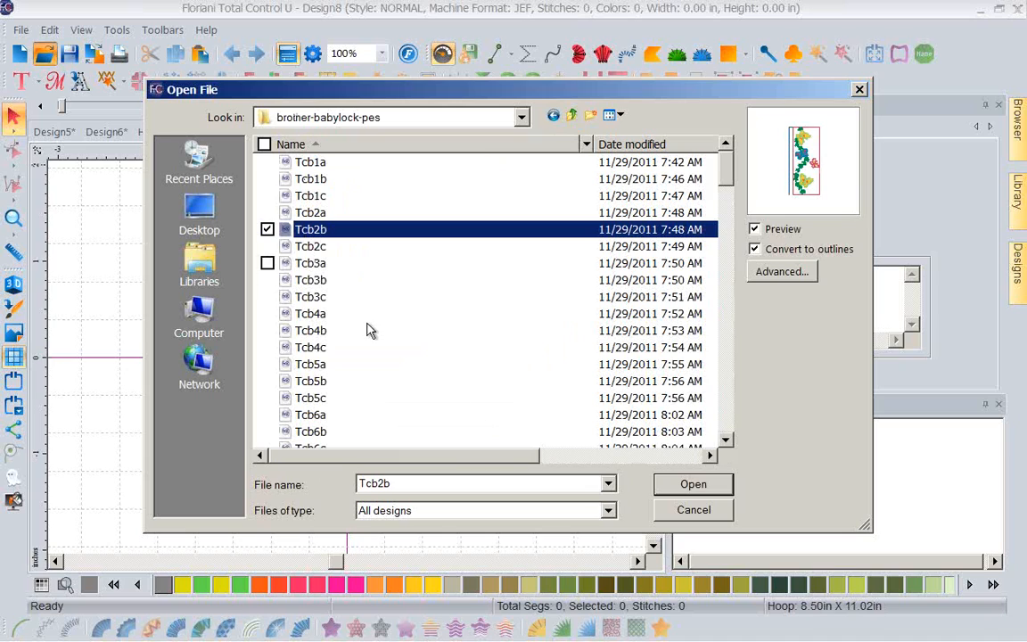
pyautogui.click(755, 248)
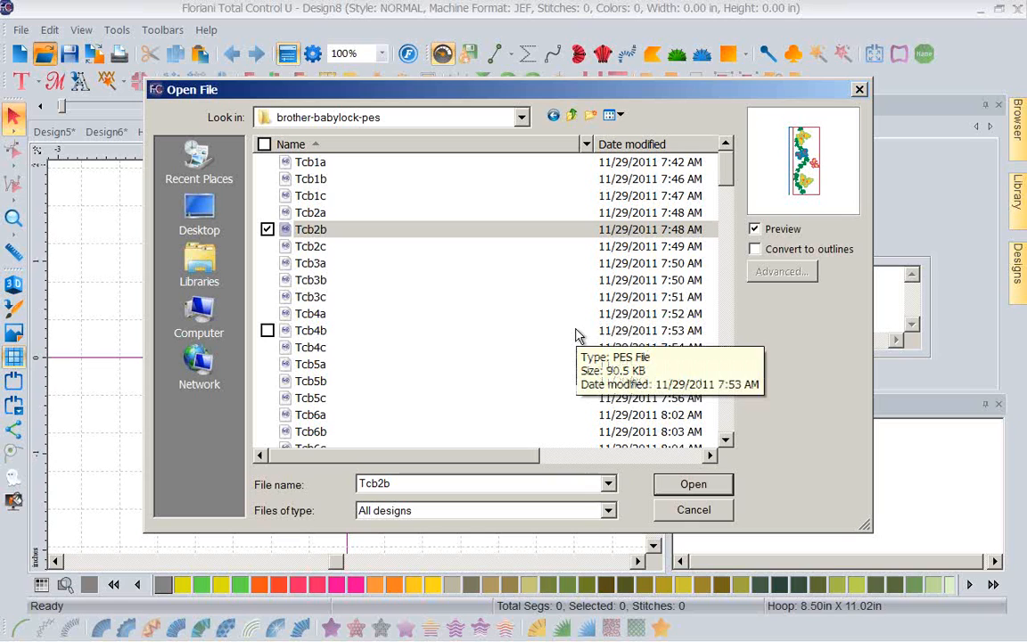
pyautogui.click(668, 486)
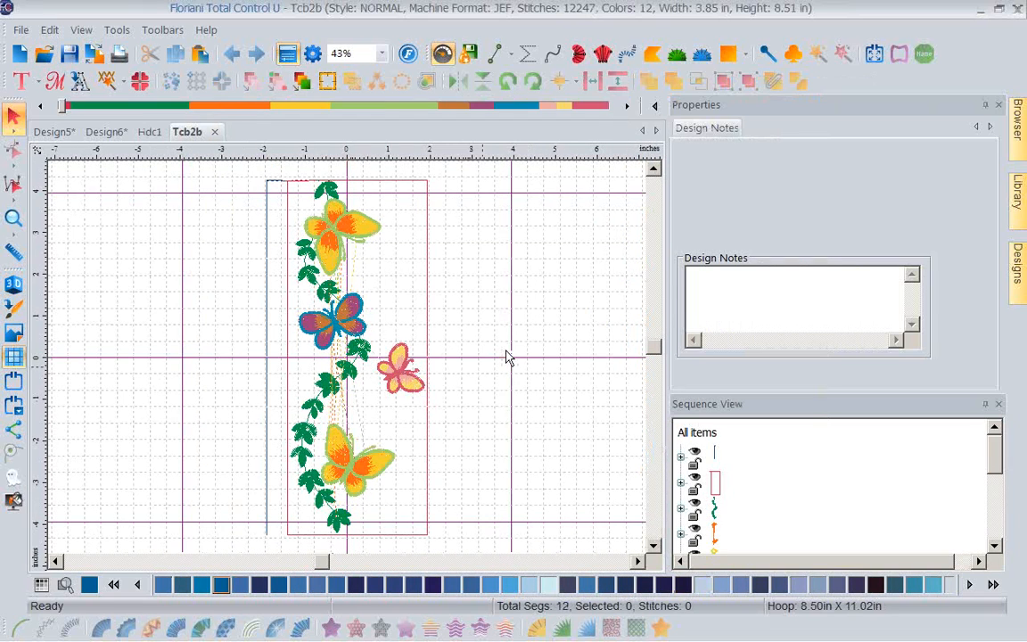
# Expand the first six colour groups of Tcb2b to examine their segments, and select the purple butterfly wing colour.
pyautogui.click(681, 457)
pyautogui.click(681, 508)
pyautogui.click(994, 545)
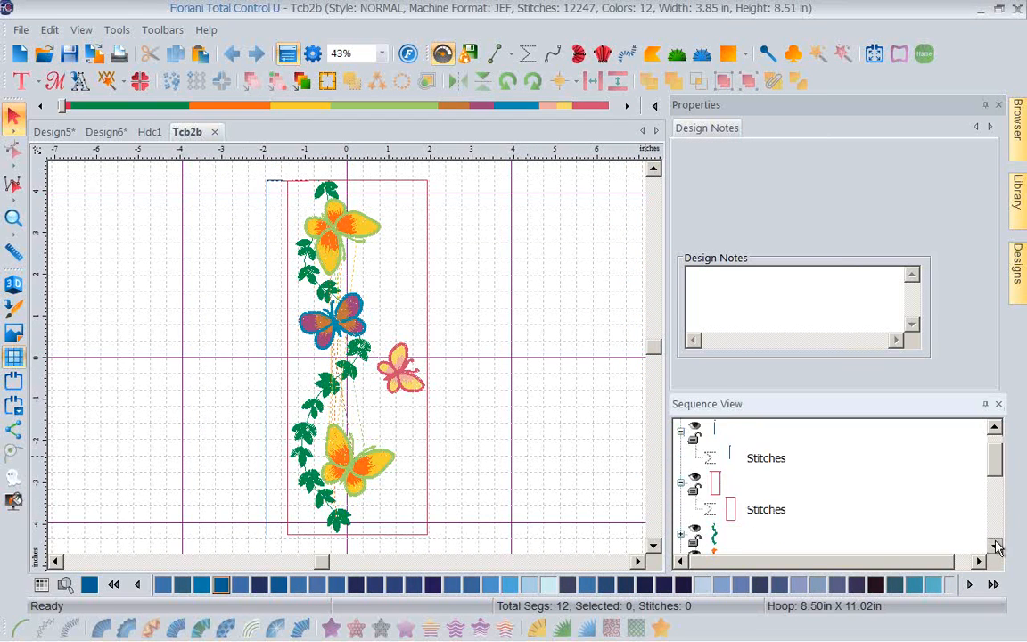
pyautogui.click(995, 545)
pyautogui.click(995, 545)
pyautogui.click(995, 545)
pyautogui.click(995, 545)
pyautogui.click(681, 431)
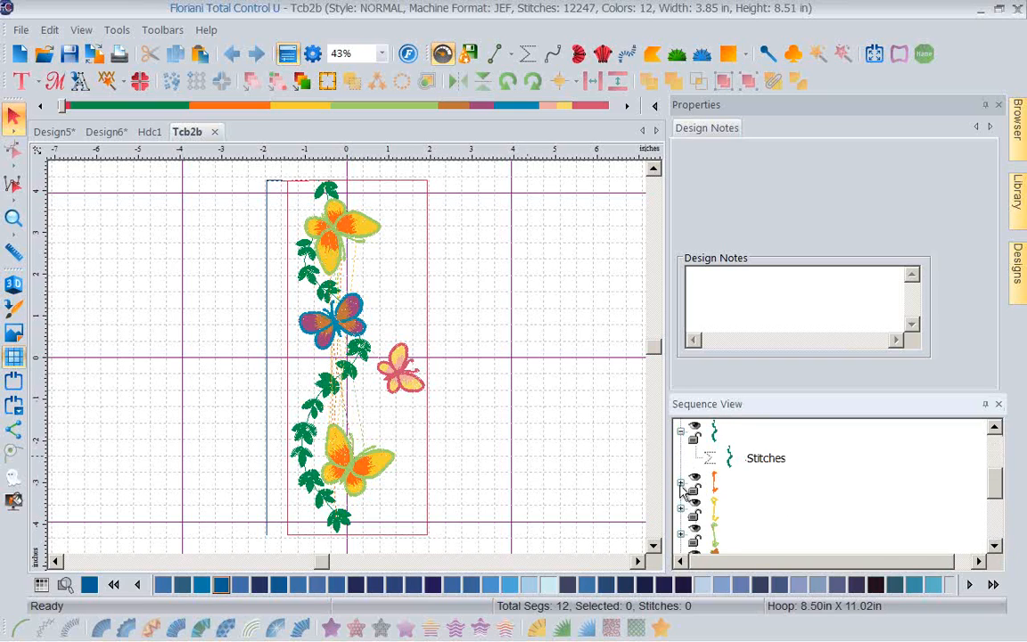
pyautogui.click(681, 483)
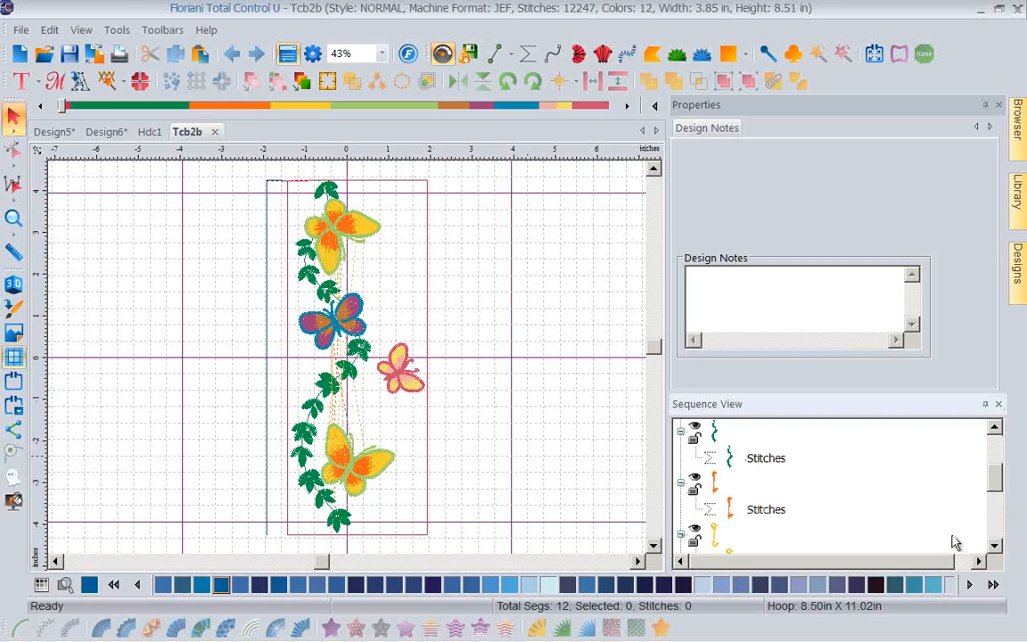
pyautogui.scroll(-1, 996, 547)
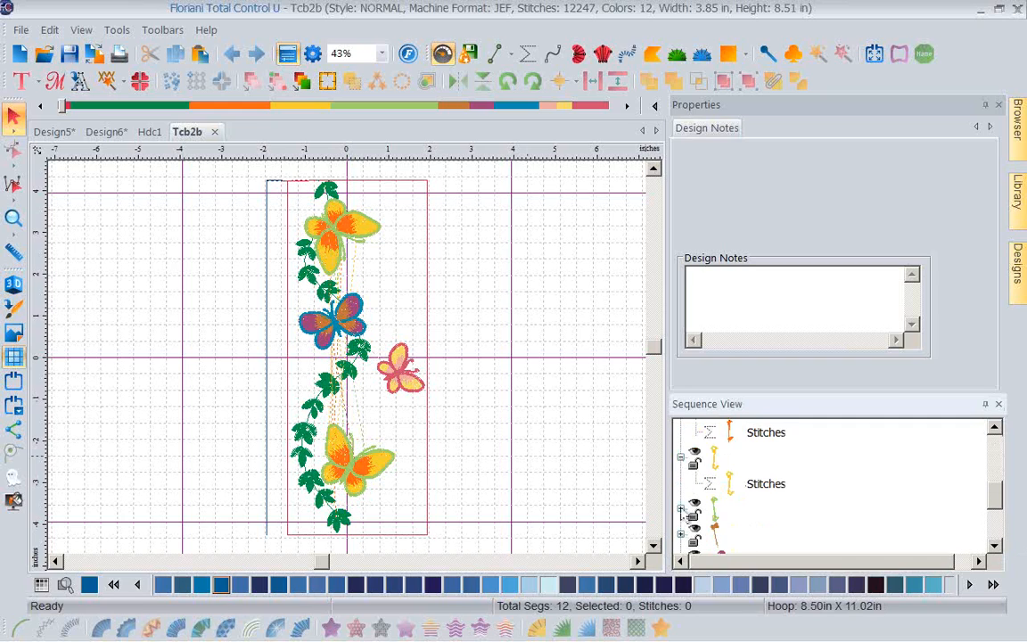
pyautogui.scroll(-3, 996, 546)
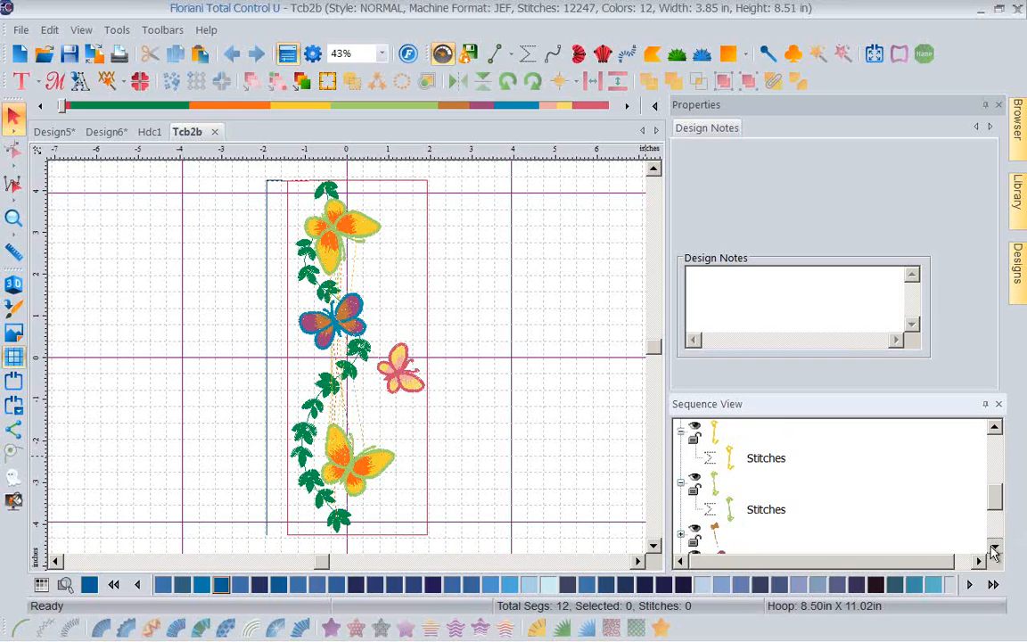
pyautogui.click(995, 546)
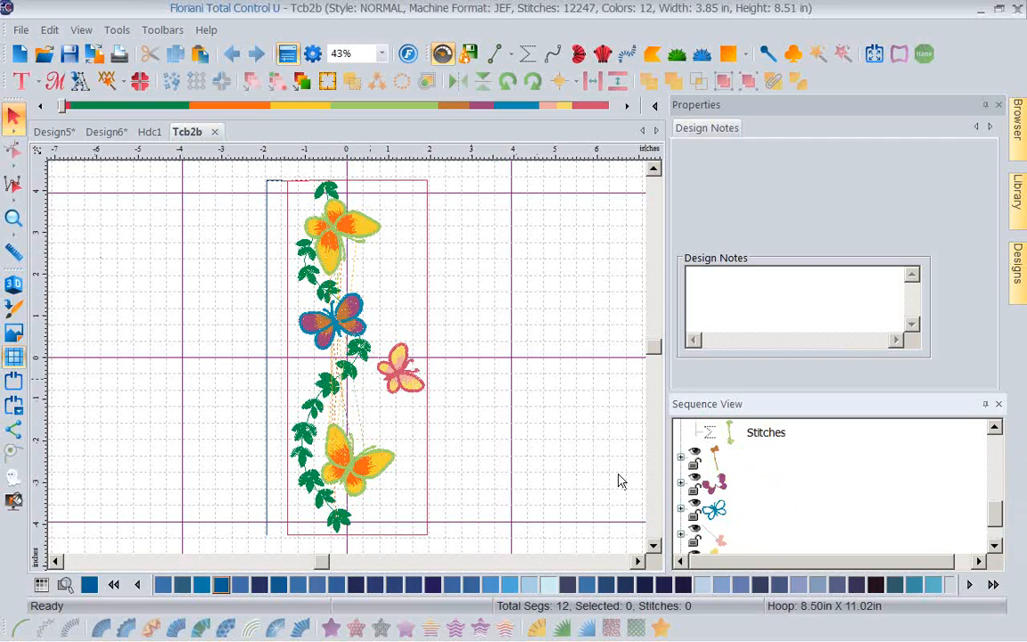
pyautogui.click(725, 486)
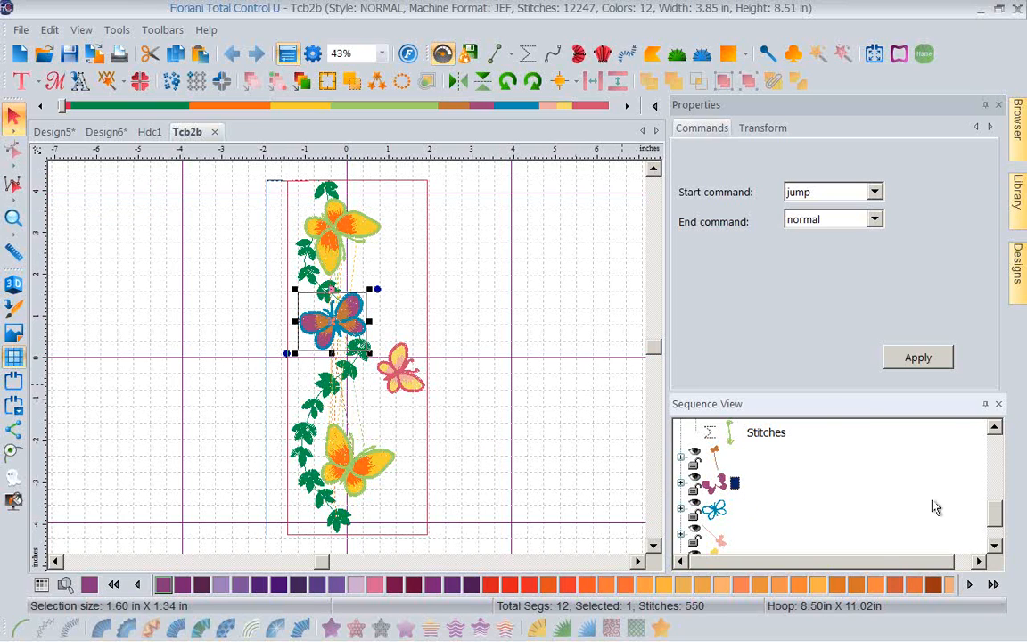
# Collapse all expanded colour groups in the sequence list of Tcb2b.
pyautogui.moveTo(999, 518); pyautogui.dragTo(998, 442)
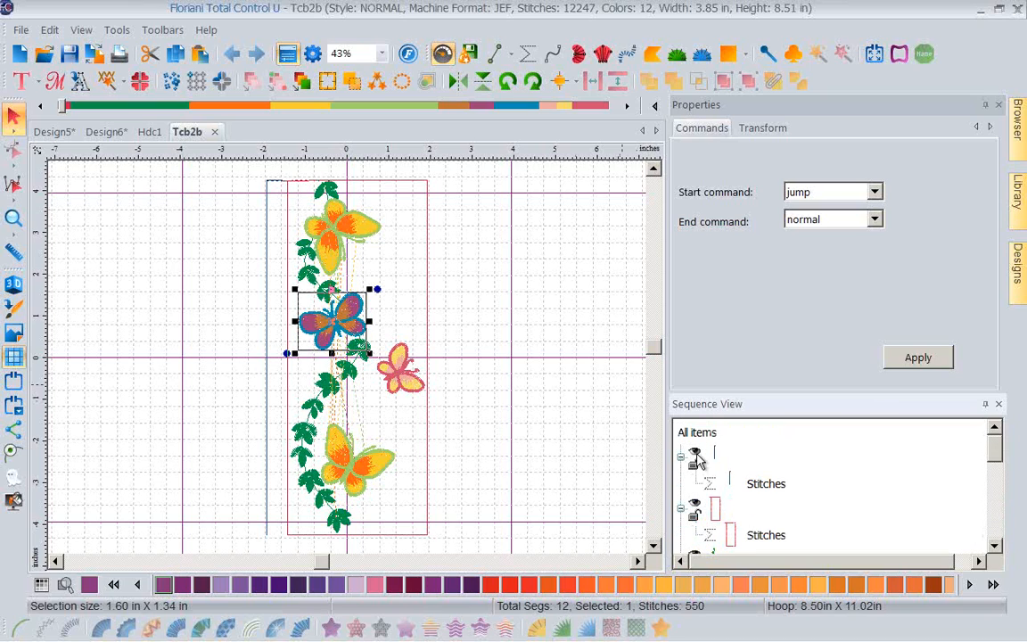
pyautogui.click(740, 448)
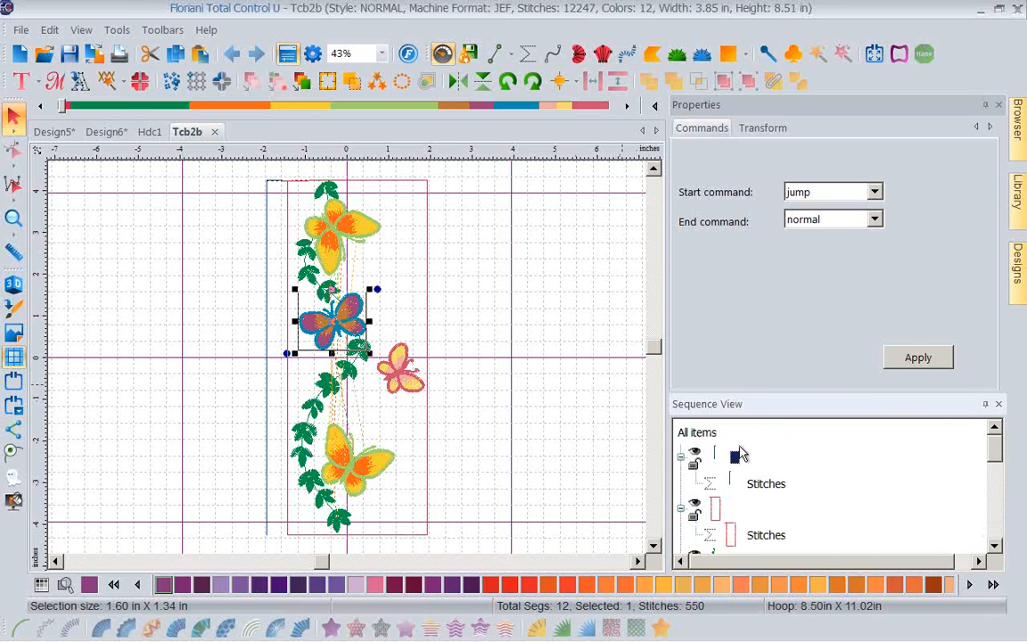
pyautogui.rightClick(740, 454)
pyautogui.click(771, 239)
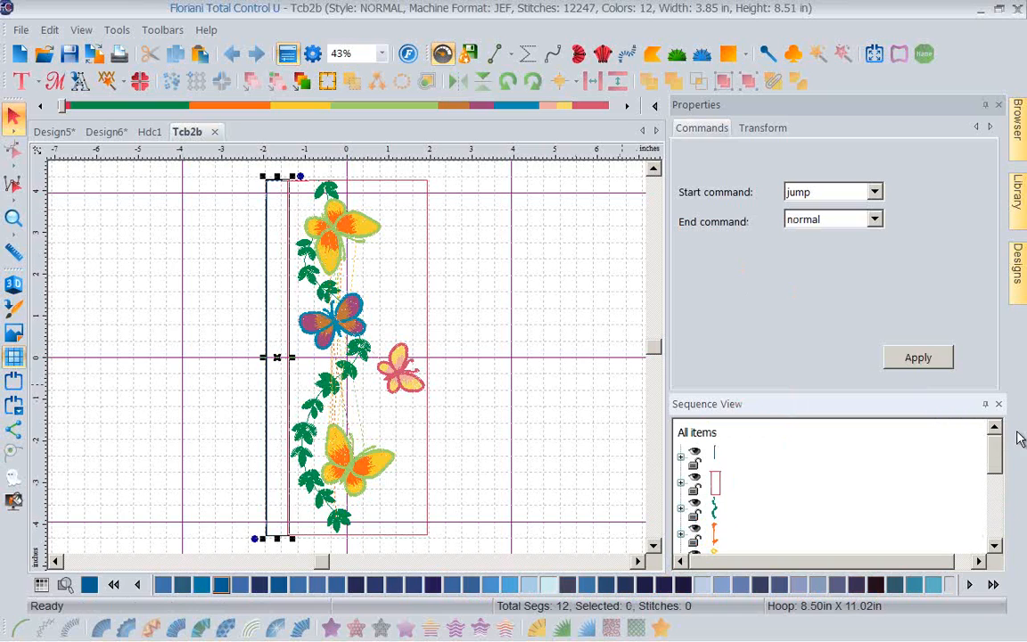
# Recolour the blue outline of the purple butterfly with Floriani Poly 308 Dark Blue.
pyautogui.scroll(-3, 894, 450)
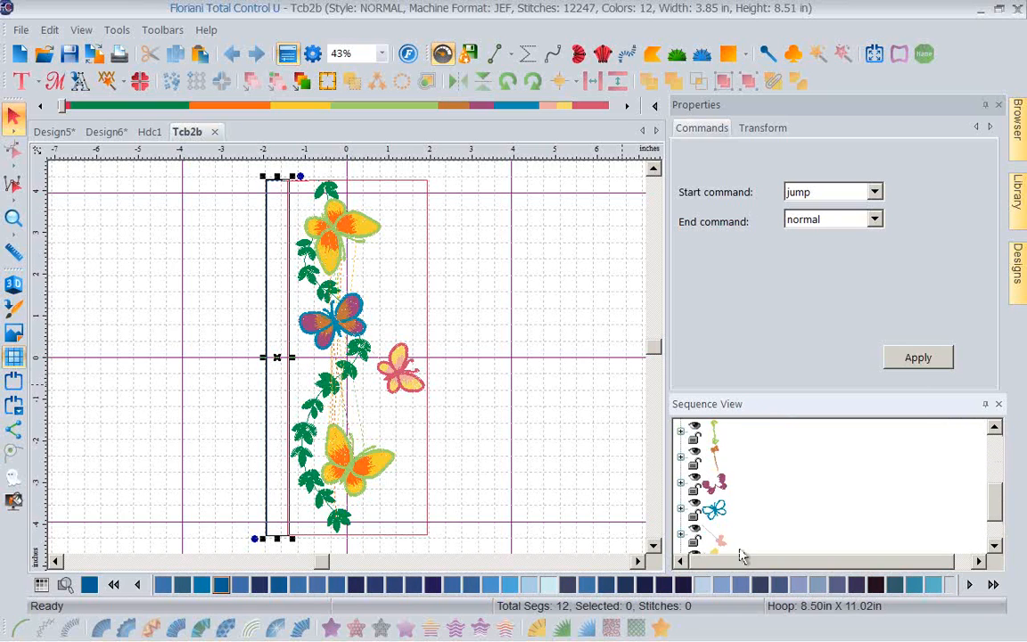
pyautogui.click(713, 520)
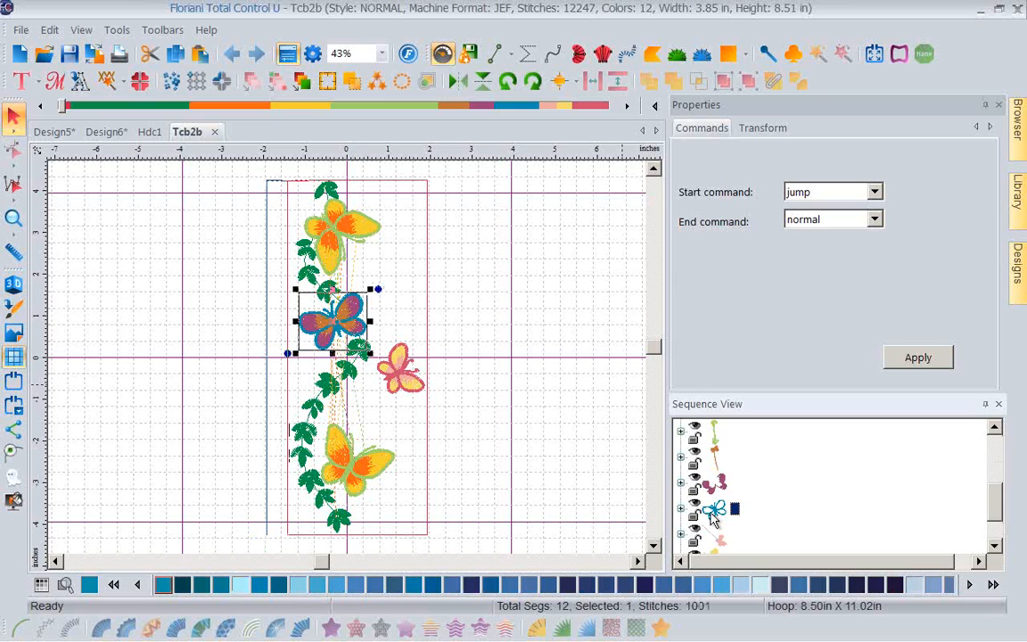
pyautogui.click(992, 583)
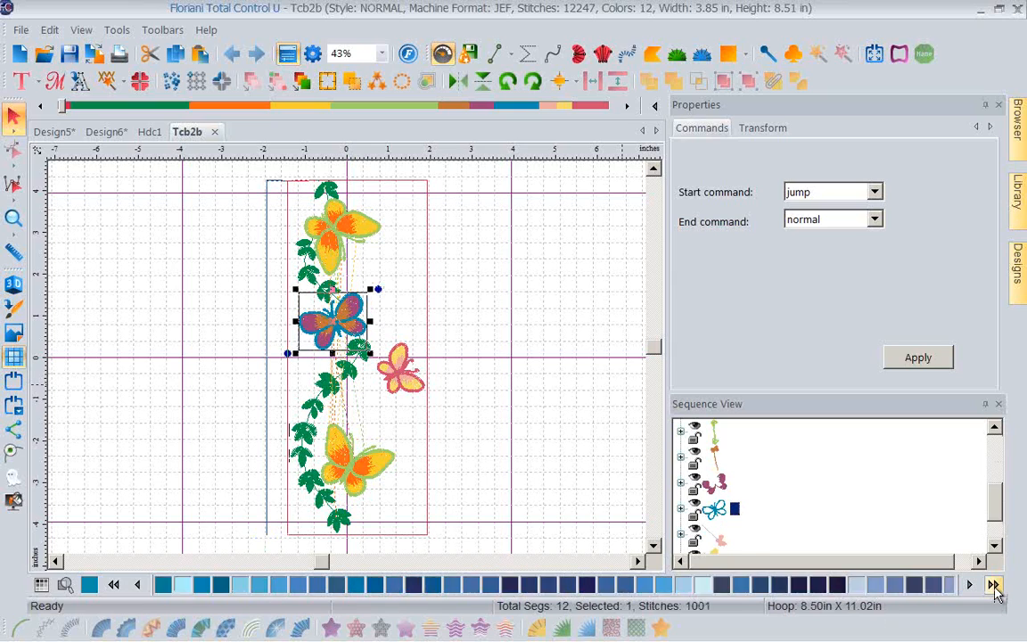
pyautogui.click(992, 584)
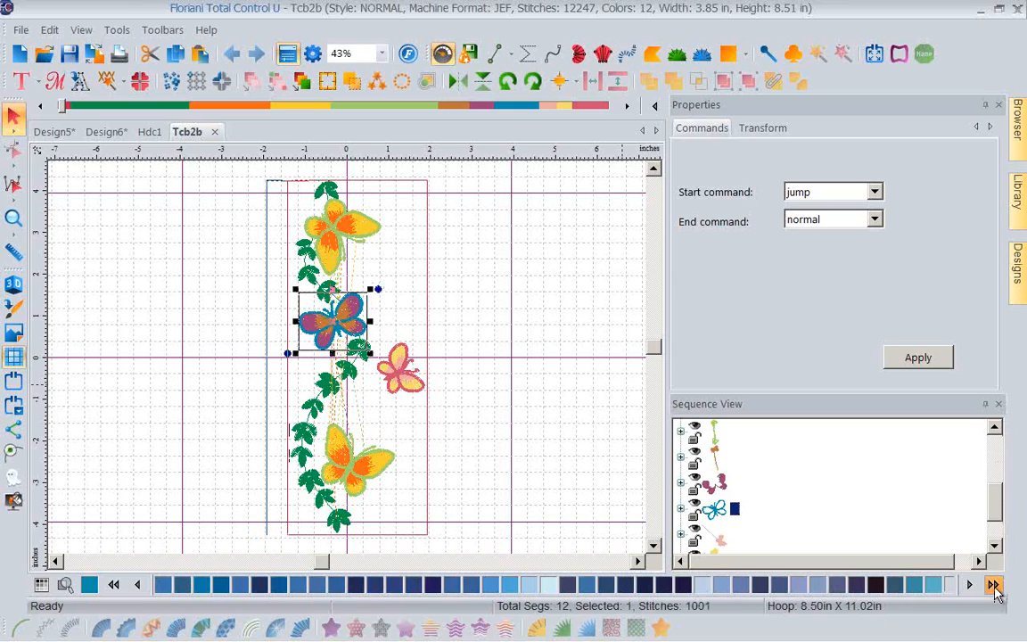
pyautogui.click(353, 586)
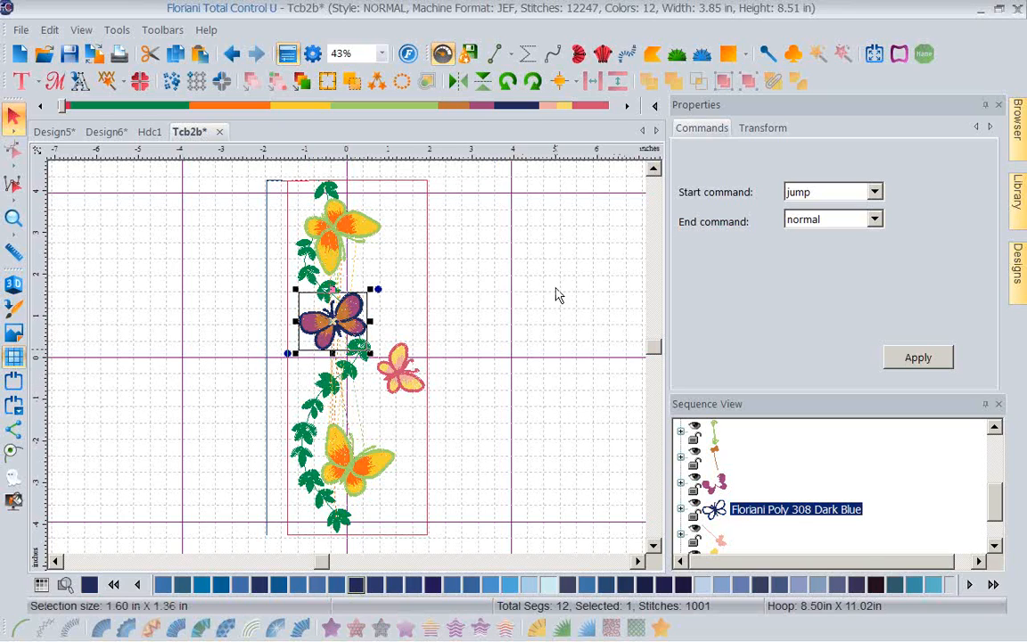
# Rotate the whole butterfly border 90 degrees counterclockwise and enlarge it proportionally to about 14.42 x 6.52 in.
pyautogui.scroll(5, 905, 477)
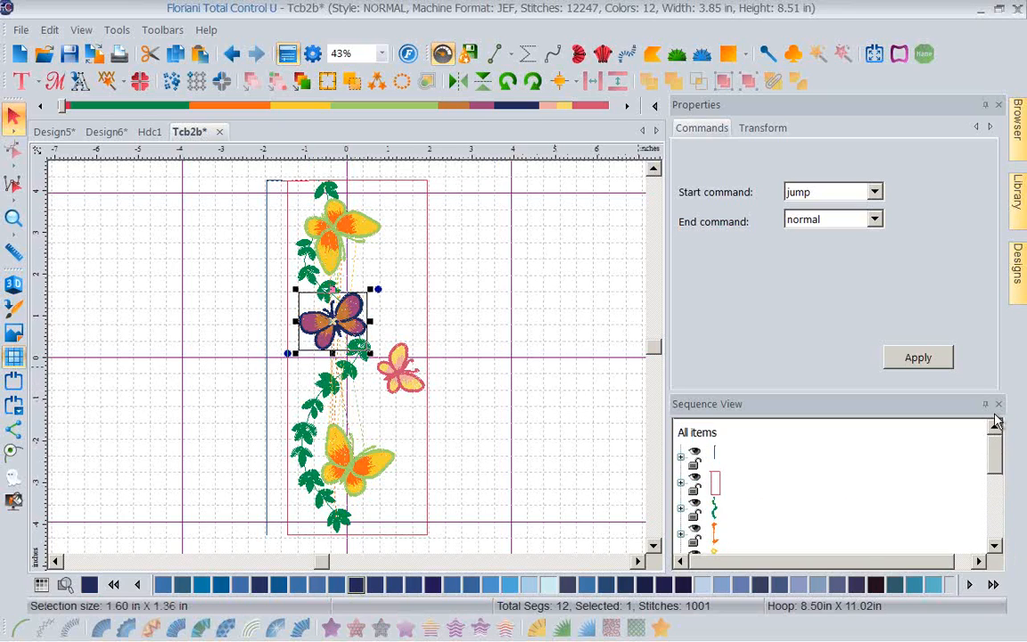
pyautogui.click(697, 433)
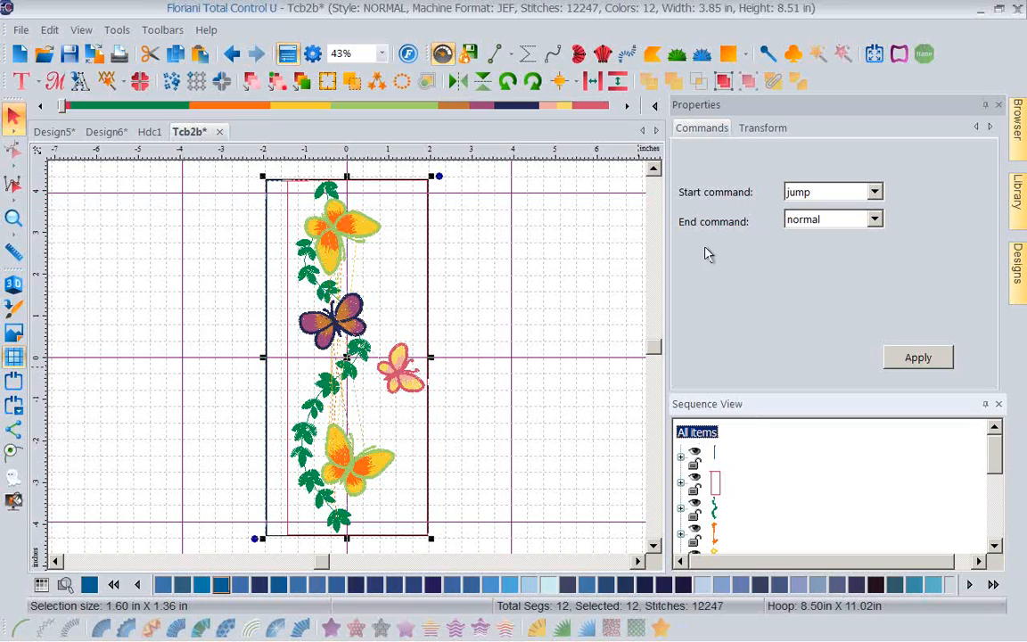
pyautogui.click(506, 83)
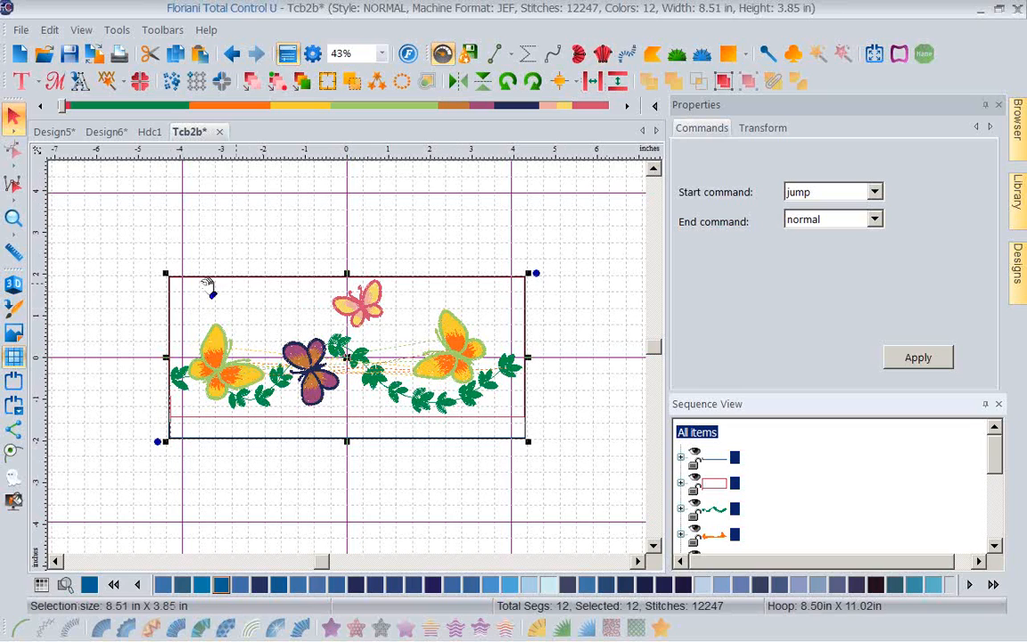
pyautogui.moveTo(166, 273)
pyautogui.mouseDown()
pyautogui.moveTo(123, 204)
pyautogui.moveTo(73, 160)
pyautogui.mouseUp()
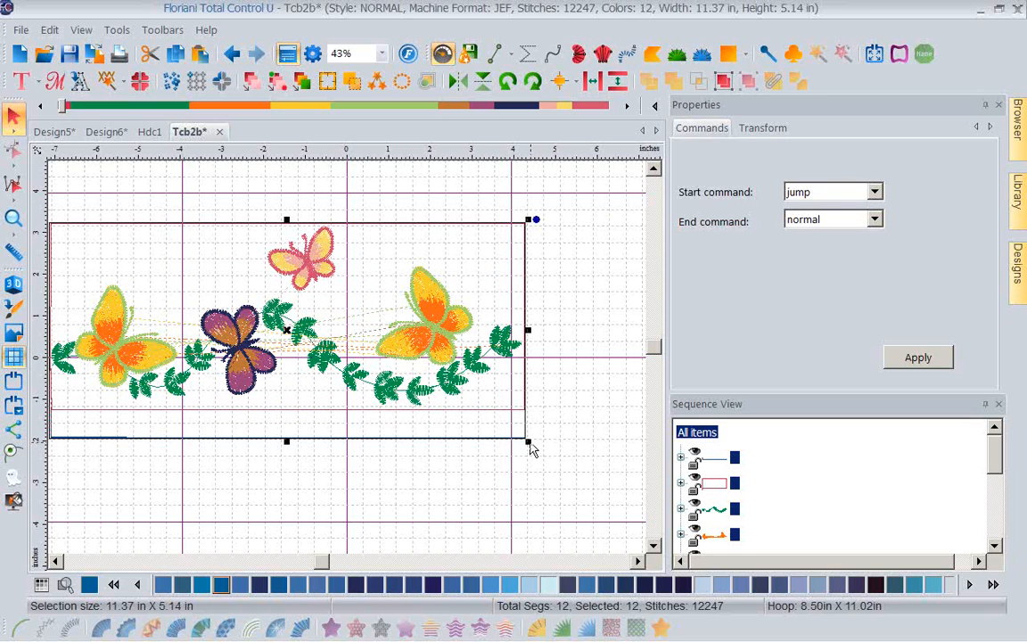
pyautogui.moveTo(528, 440); pyautogui.dragTo(655, 509)
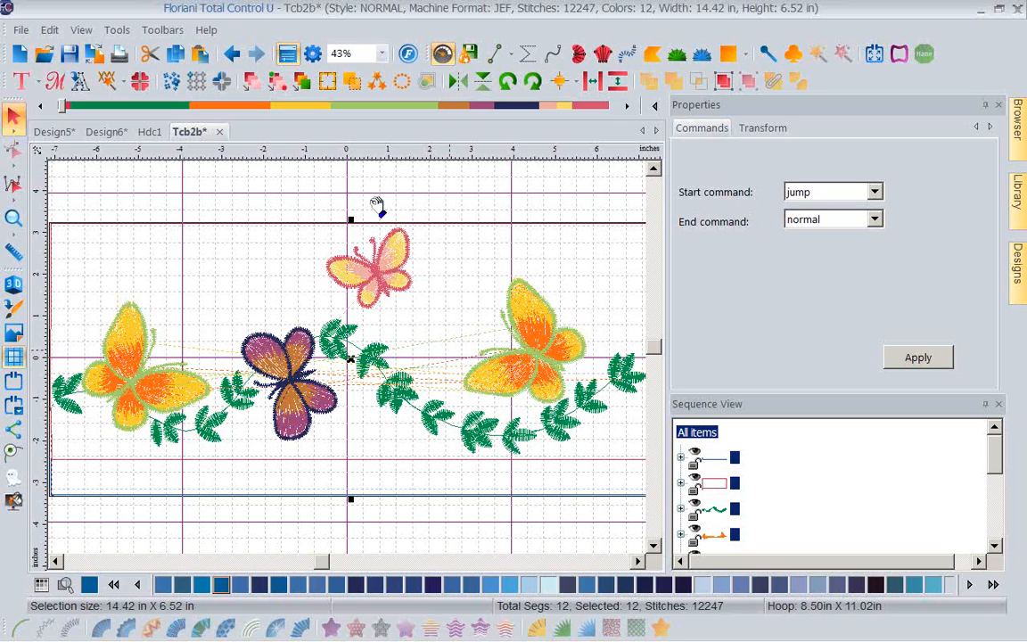
# Enable Convert to outlines for file opening and preview the designs from Tcb1a to Tcb6c in the brother-babylock-pes folder.
pyautogui.click(44, 55)
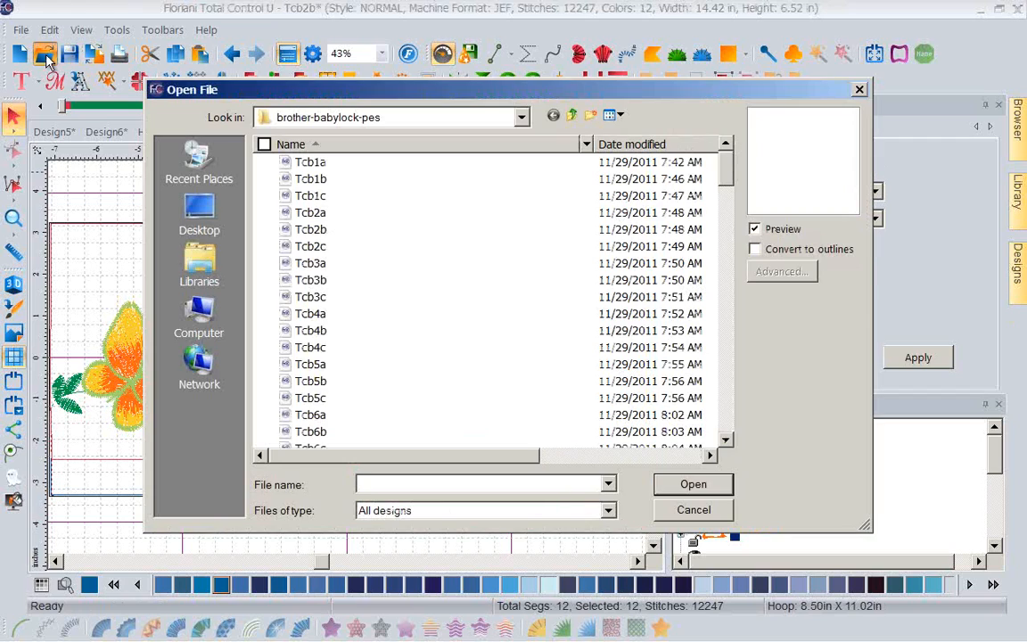
pyautogui.click(756, 250)
pyautogui.click(321, 162)
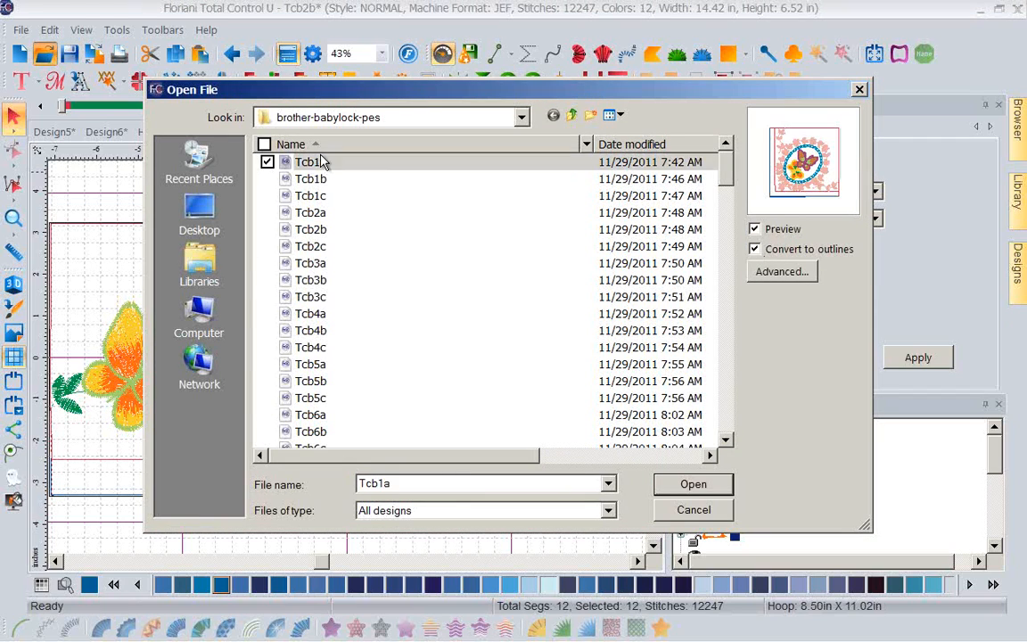
pyautogui.click(320, 178)
pyautogui.click(322, 196)
pyautogui.click(324, 210)
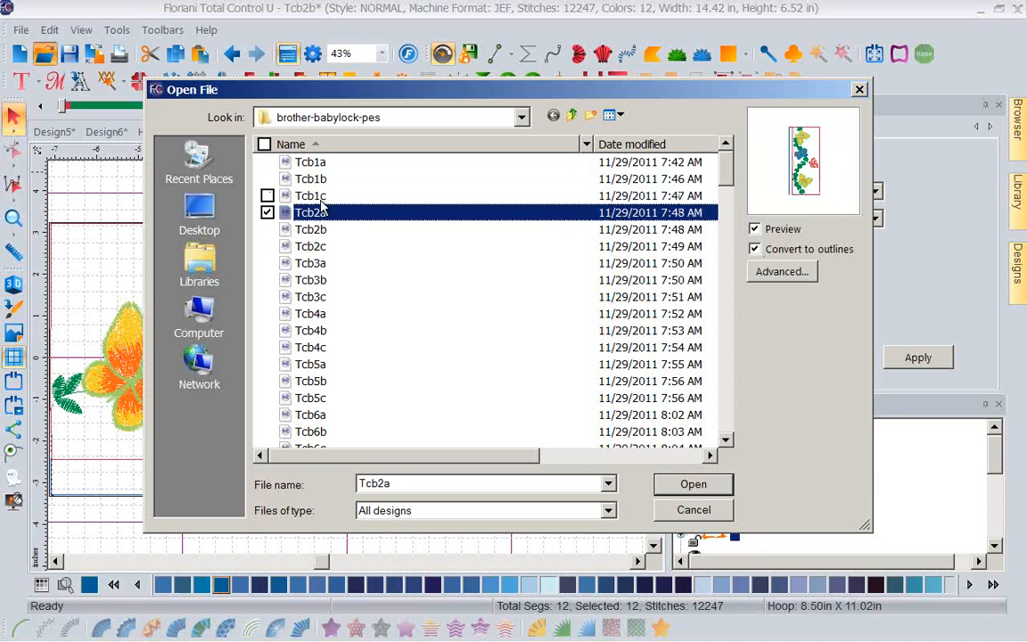
pyautogui.press('Down')
pyautogui.press('Down')
pyautogui.press('Down')
pyautogui.press('Down')
pyautogui.press('Down')
pyautogui.press('Down')
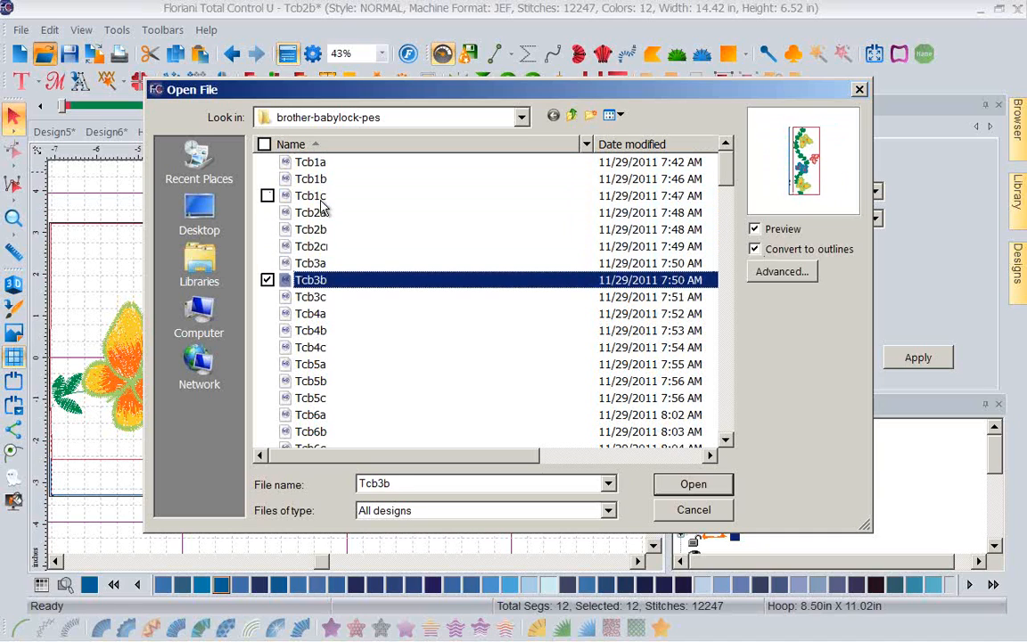
pyautogui.press('Down')
pyautogui.press('Down')
pyautogui.press('Down')
pyautogui.press('Down')
pyautogui.press('Down')
pyautogui.press('Down')
pyautogui.press('Down')
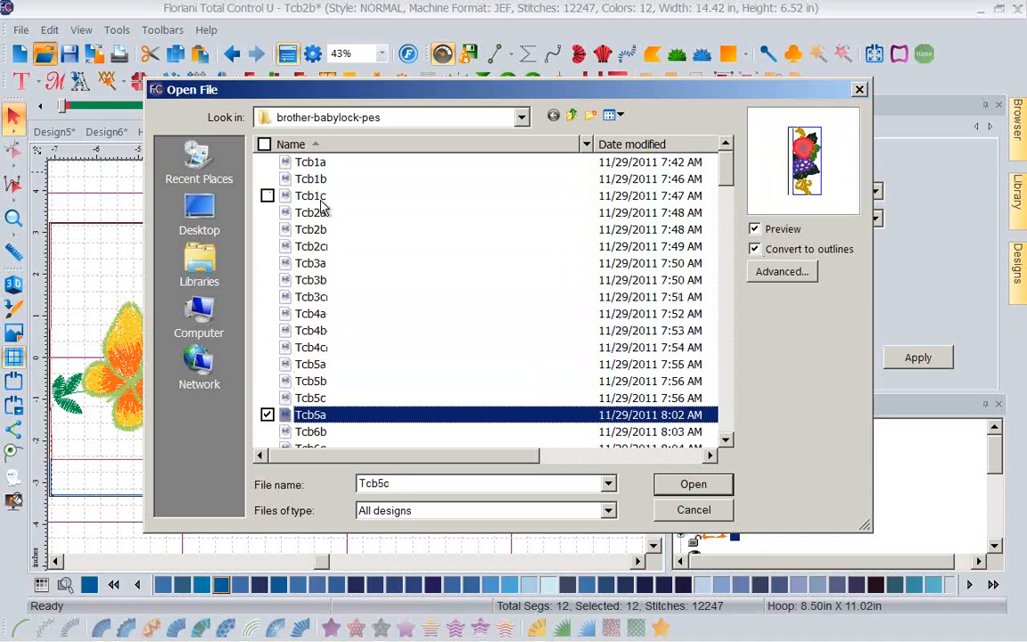
pyautogui.press('Down')
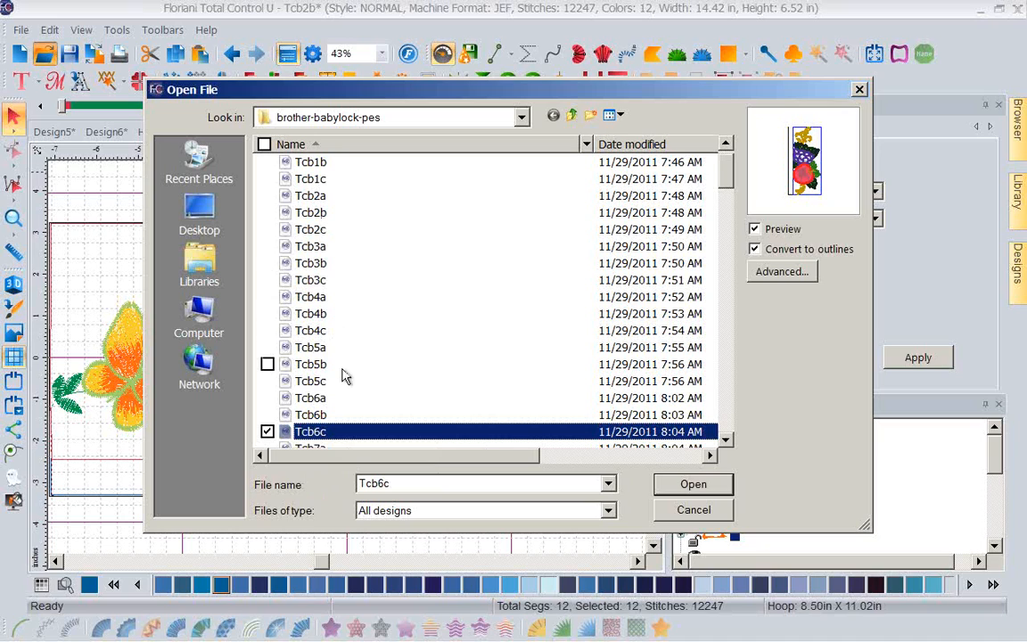
# Open the Tcb2b design with Convert to outlines enabled.
pyautogui.click(321, 216)
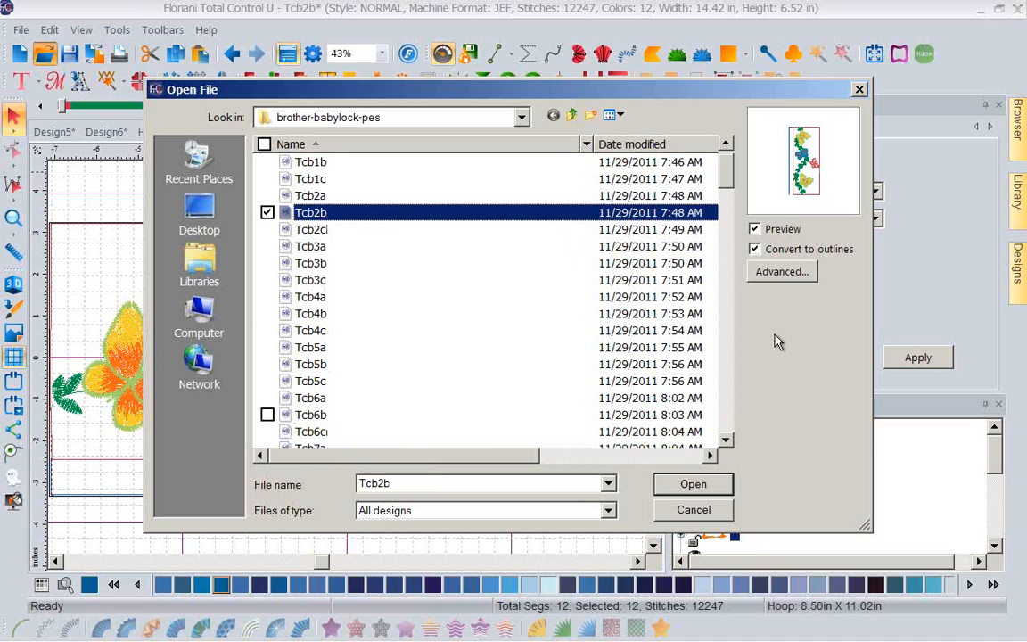
pyautogui.click(708, 486)
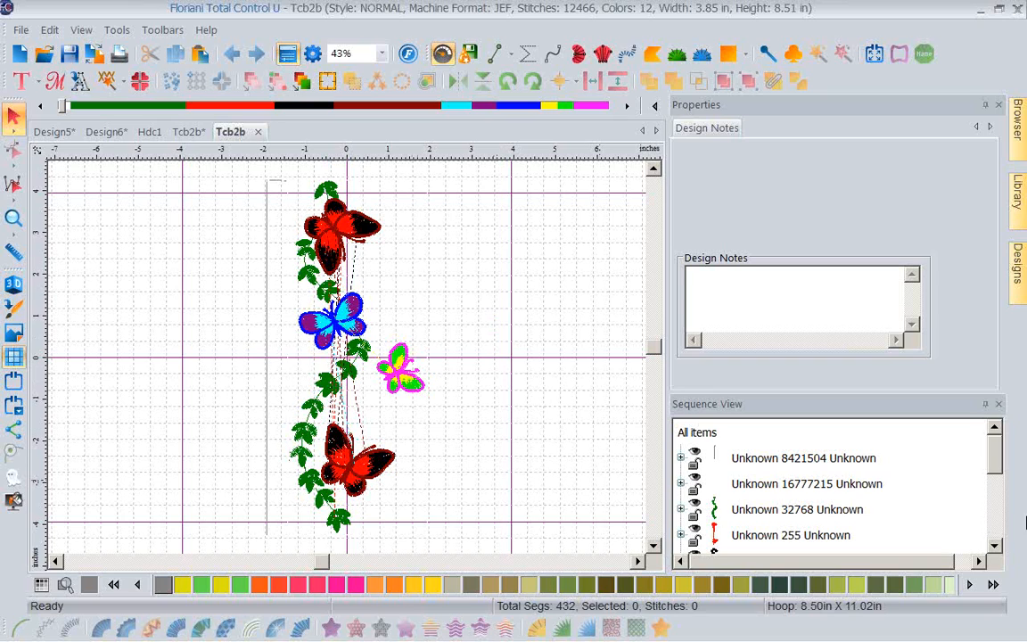
# Expand the green vine colour group of the converted Tcb2b and select its first Satin Path segment.
pyautogui.click(681, 509)
pyautogui.click(784, 510)
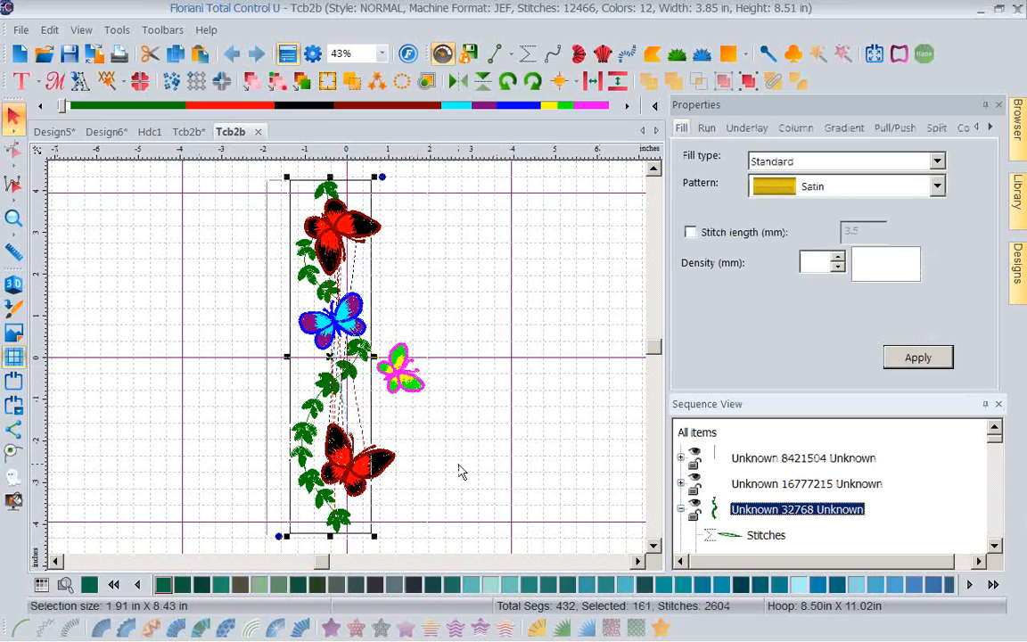
pyautogui.click(995, 547)
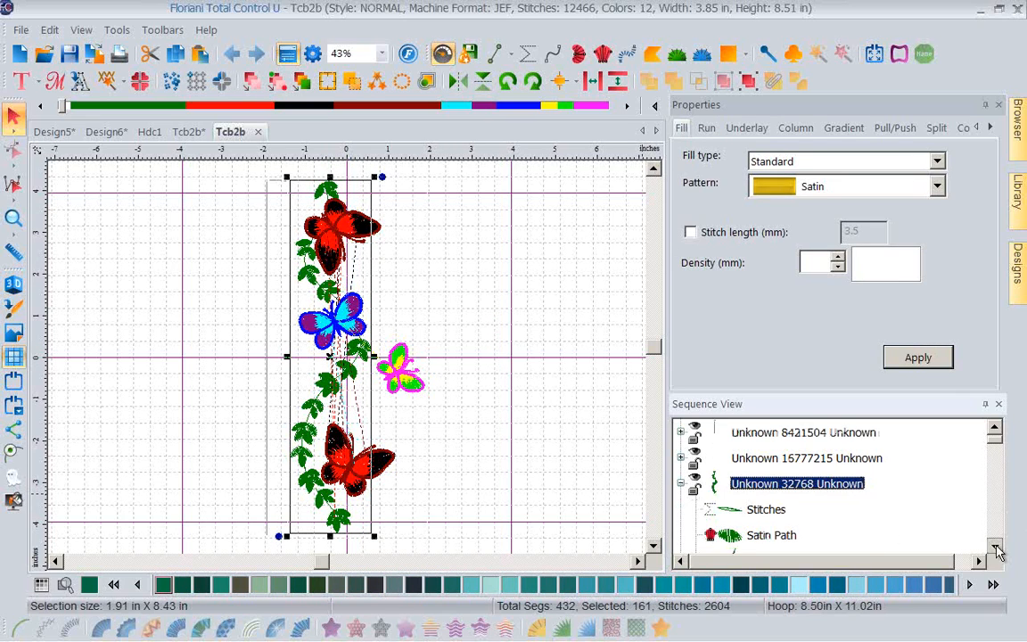
pyautogui.click(995, 546)
pyautogui.click(995, 547)
pyautogui.click(769, 484)
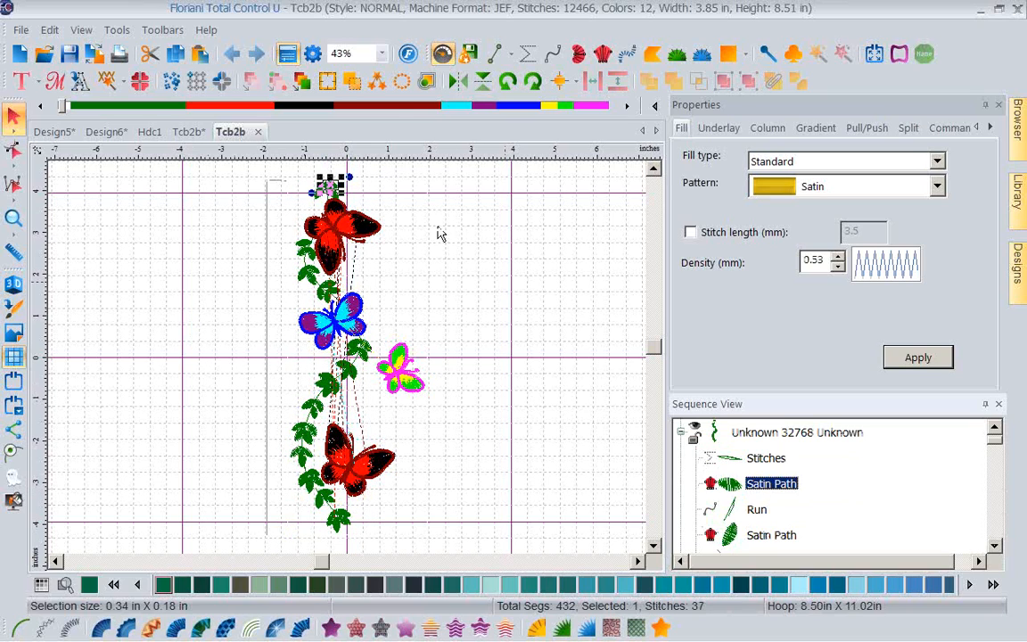
# Edit the first satin leaf's outline and slide the upper end of its left inclination line further along the edge.
pyautogui.click(381, 54)
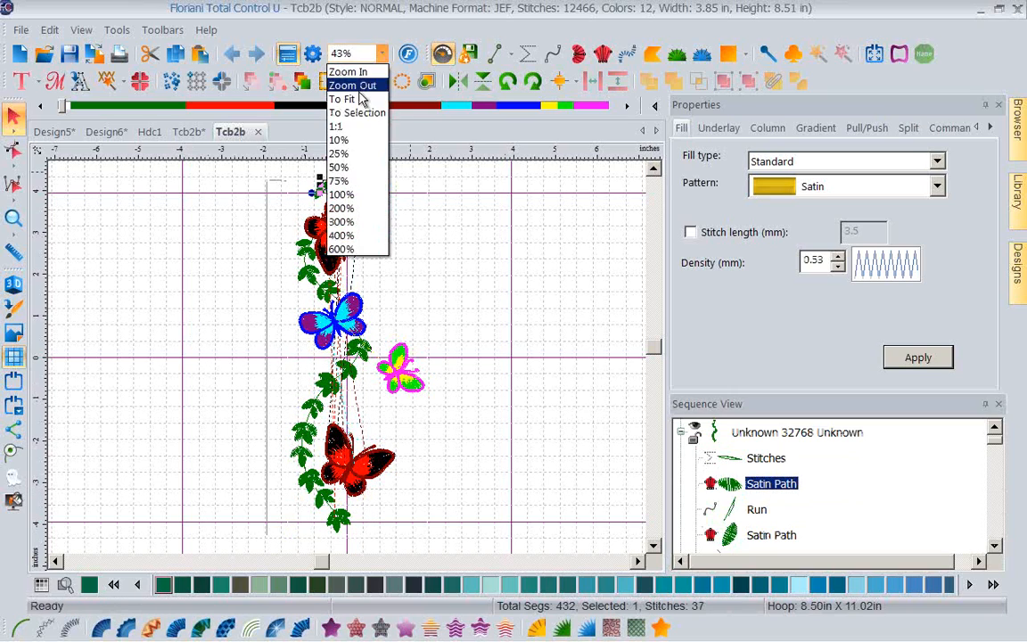
pyautogui.click(358, 100)
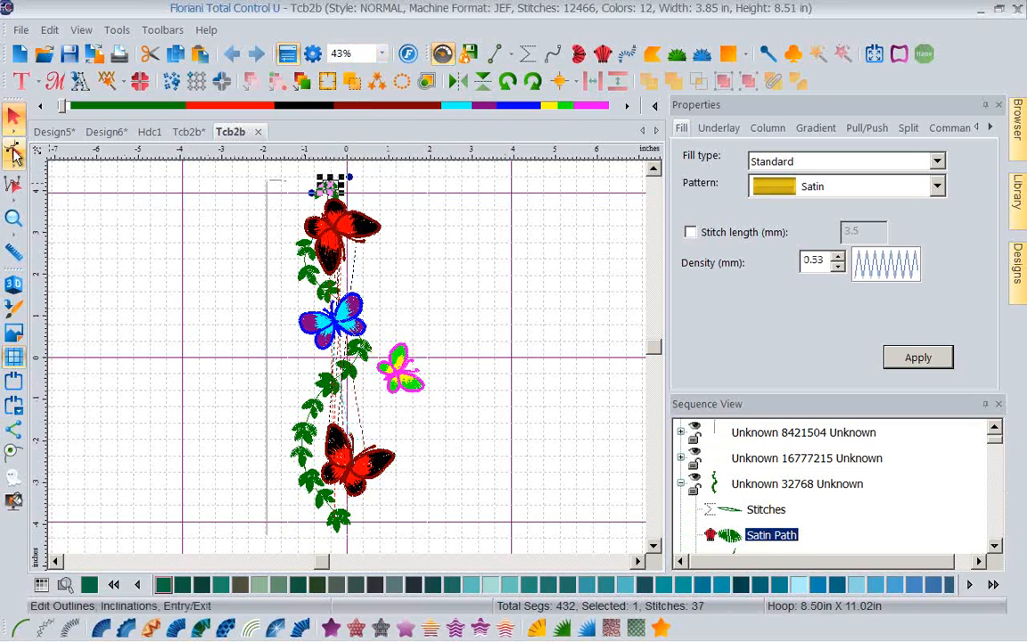
pyautogui.click(14, 154)
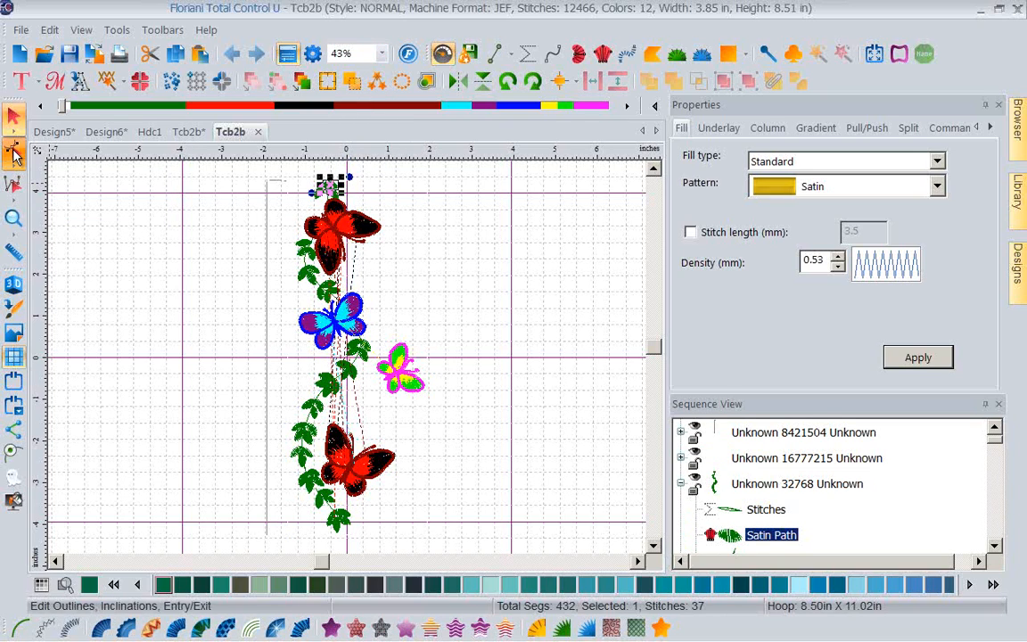
pyautogui.click(382, 54)
pyautogui.click(362, 108)
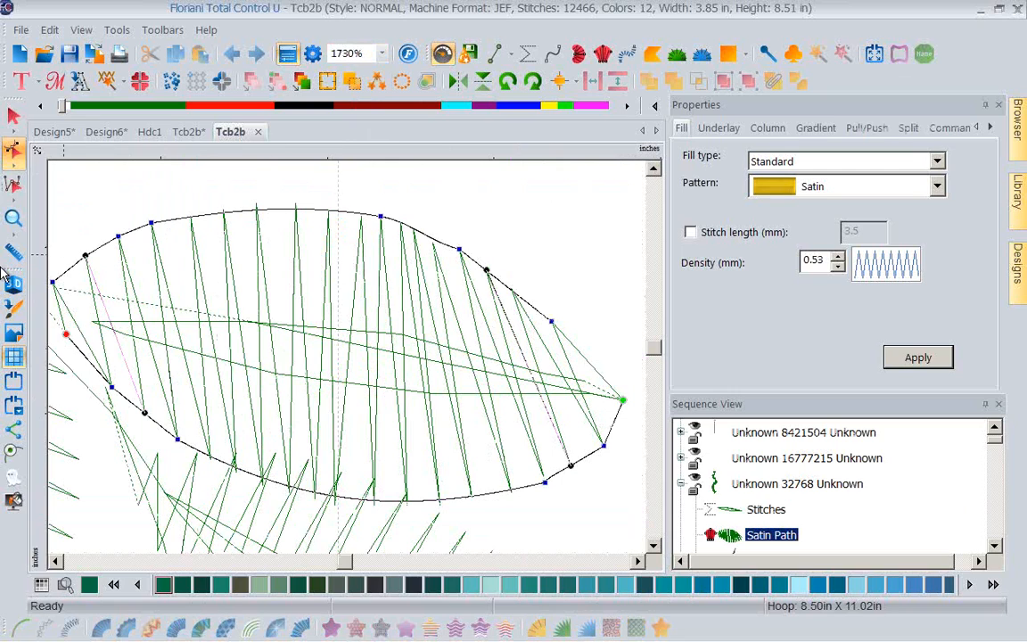
pyautogui.moveTo(86, 257); pyautogui.dragTo(140, 245)
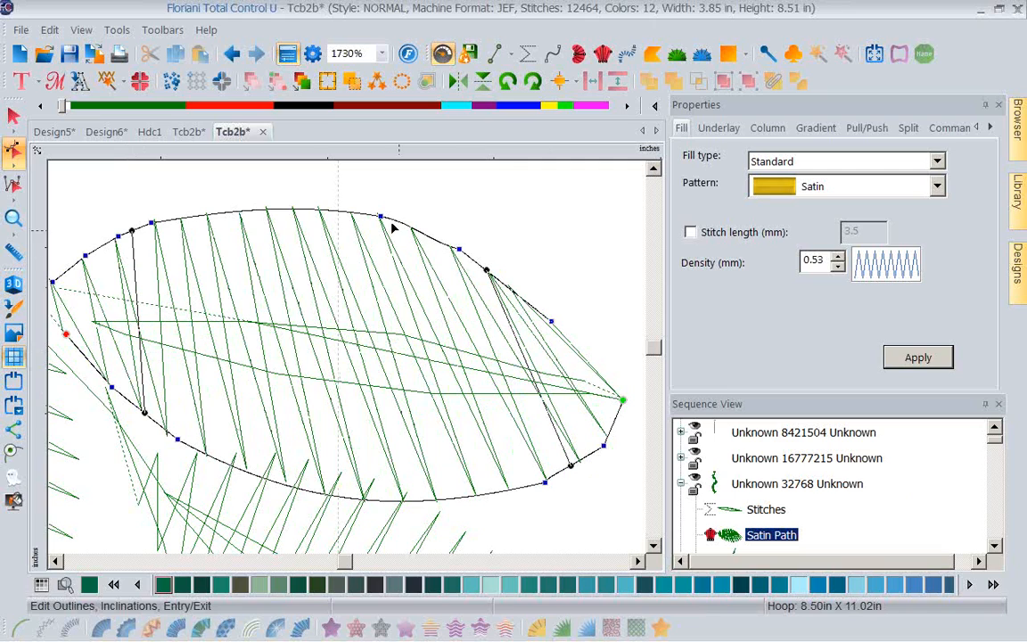
# Reshape the first leaf's upper edge by pulling its outline outward in the middle and near the right end.
pyautogui.moveTo(380, 216); pyautogui.dragTo(381, 197)
pyautogui.moveTo(233, 208); pyautogui.dragTo(225, 189)
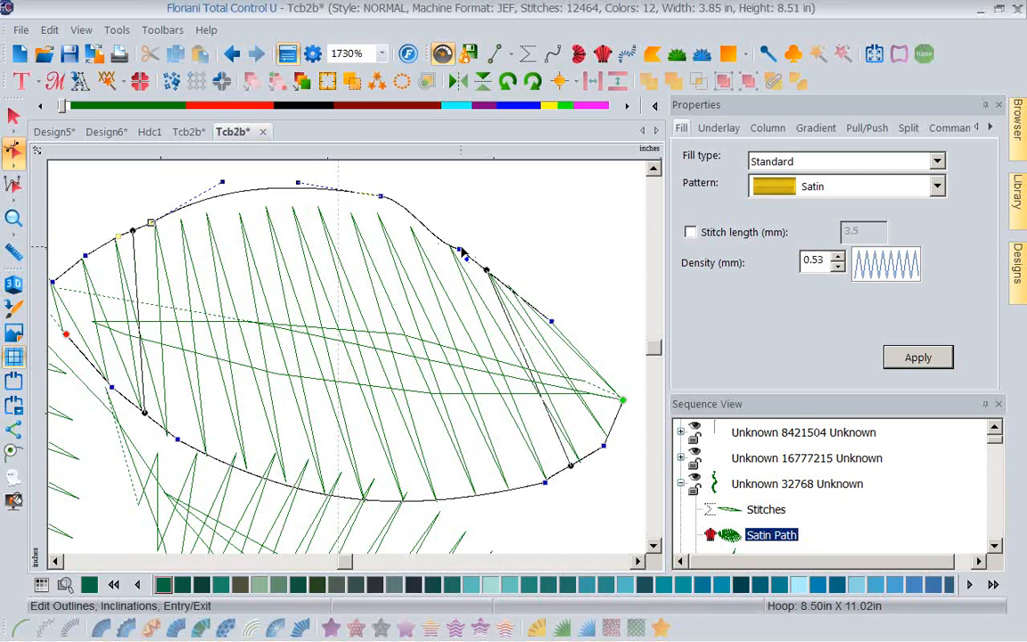
pyautogui.moveTo(486, 270); pyautogui.dragTo(485, 232)
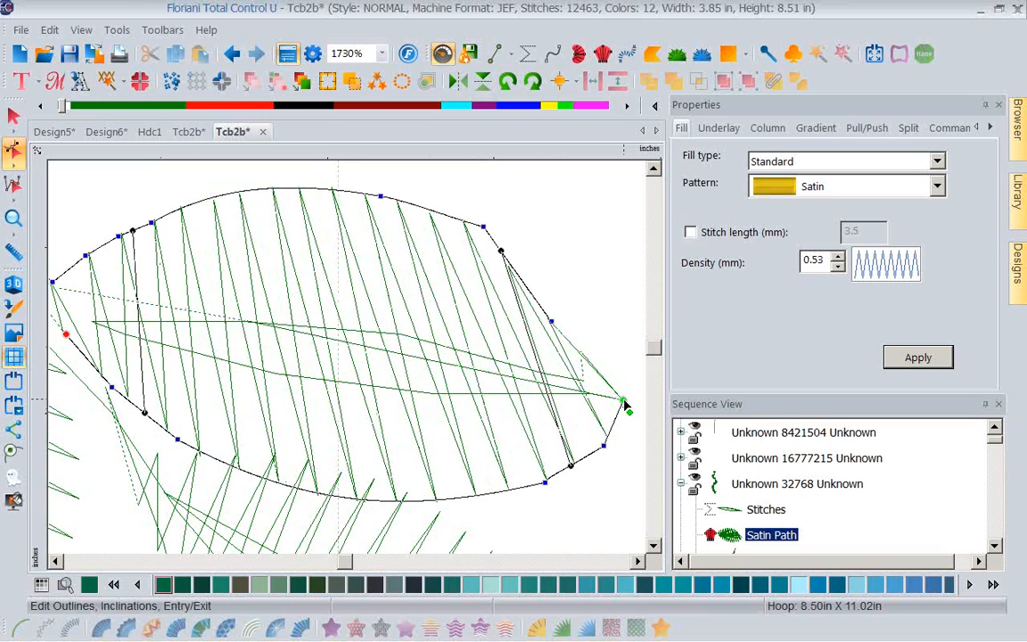
# Move the first leaf's green stitch point to its lower edge and the red one to its upper-left edge.
pyautogui.moveTo(626, 405); pyautogui.dragTo(514, 502)
pyautogui.moveTo(77, 310); pyautogui.dragTo(176, 229)
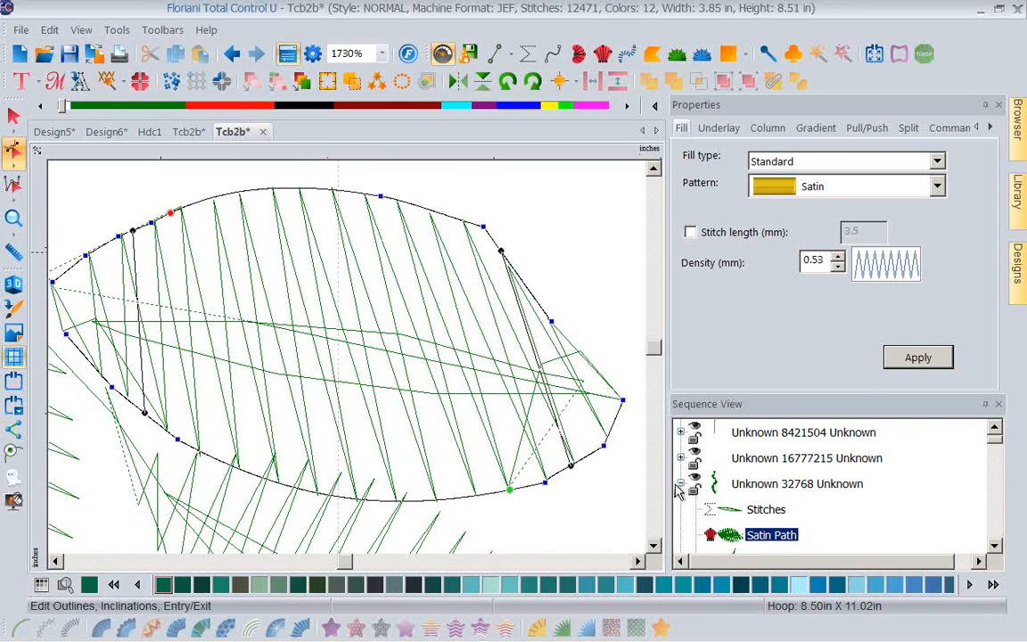
# Select the second Satin Path leaf in the green group and display its outline, inclination and entry/exit points.
pyautogui.click(994, 546)
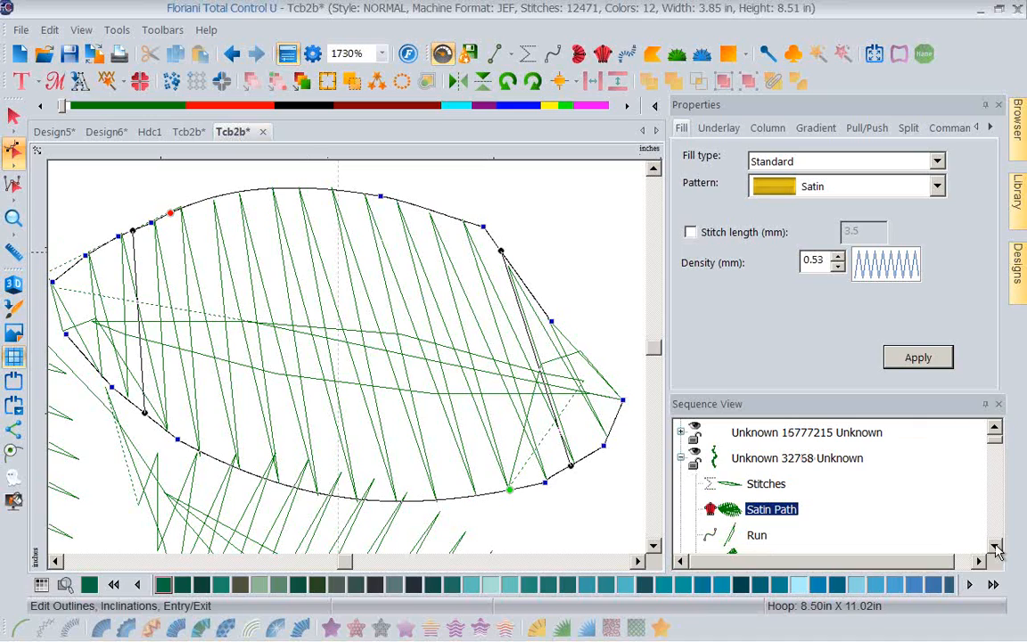
pyautogui.click(731, 514)
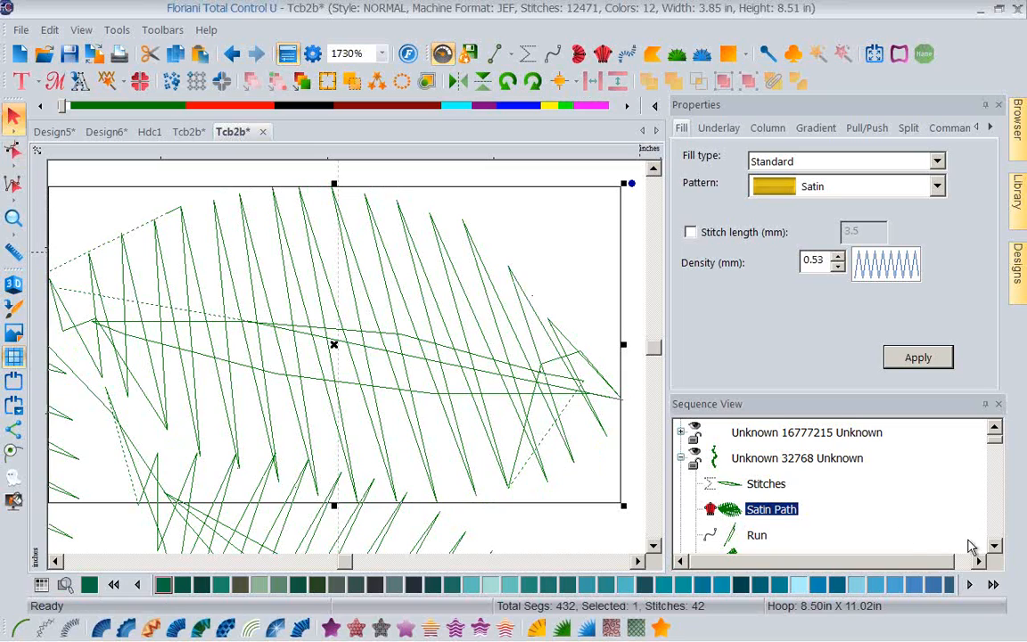
pyautogui.click(993, 546)
pyautogui.click(994, 545)
pyautogui.click(994, 545)
pyautogui.click(729, 485)
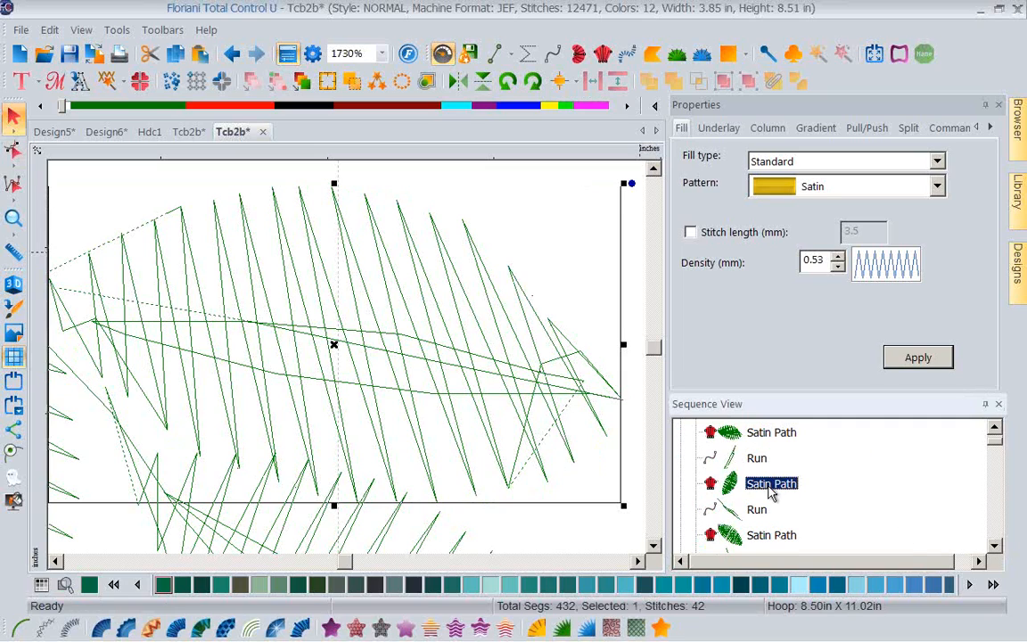
pyautogui.click(354, 54)
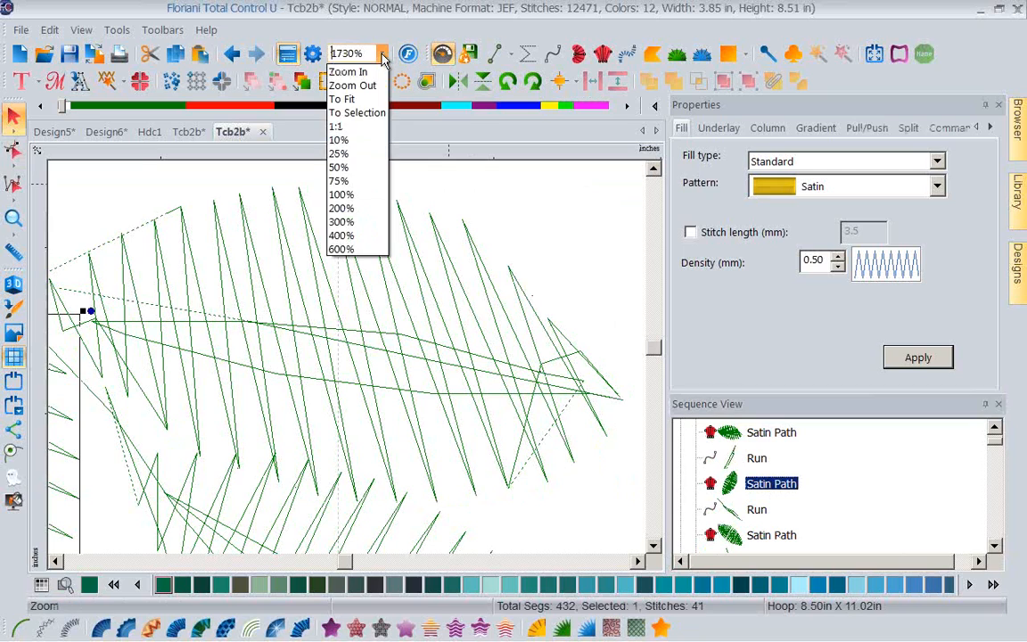
pyautogui.click(350, 113)
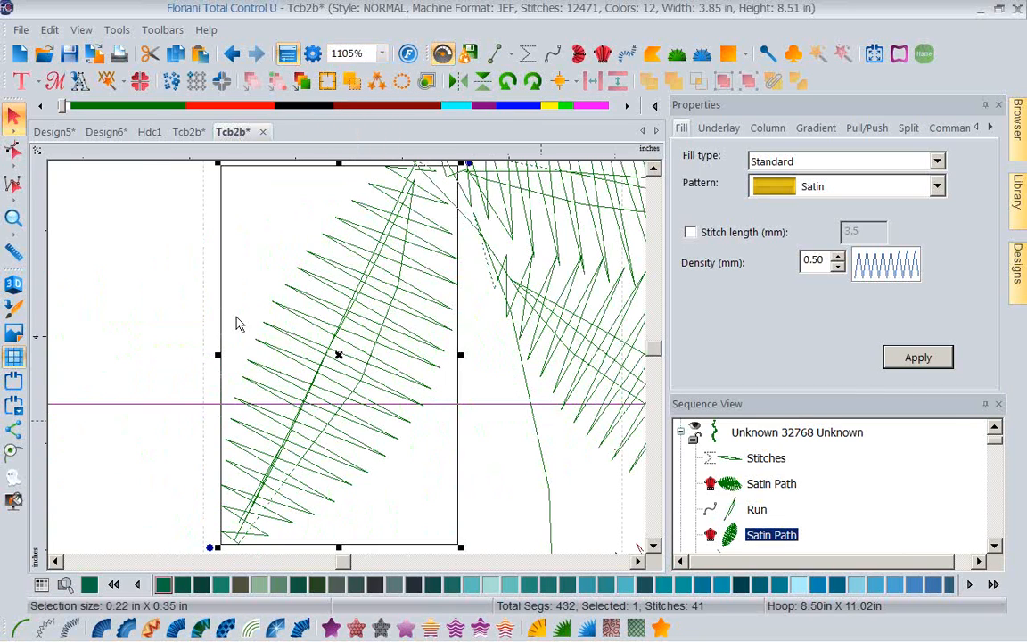
pyautogui.click(14, 149)
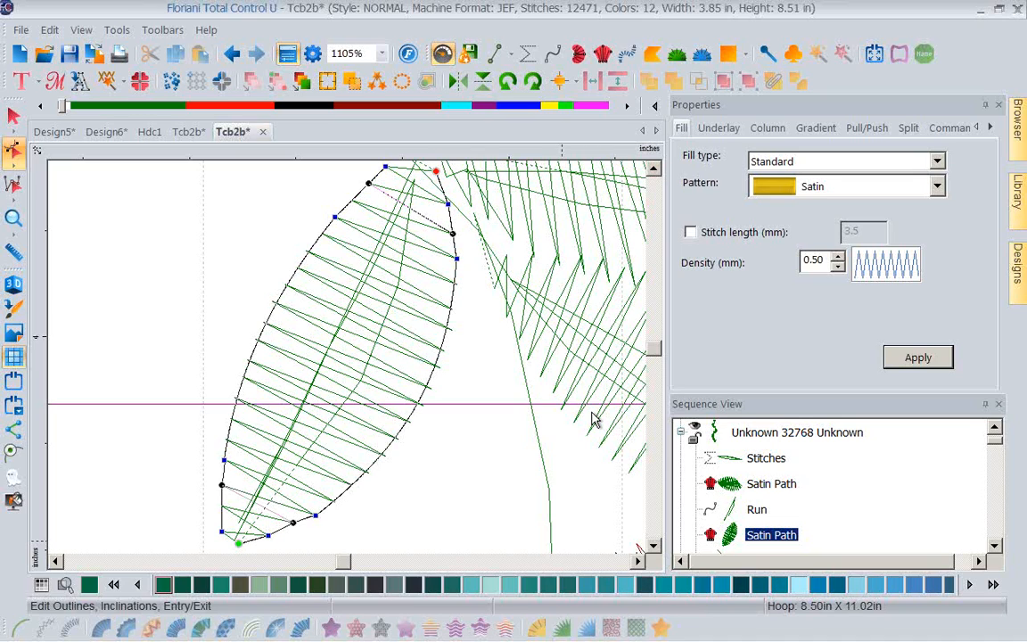
# Create a new blank design, and examine the Convert to outlines option for Tcb2a without opening the file.
pyautogui.click(19, 56)
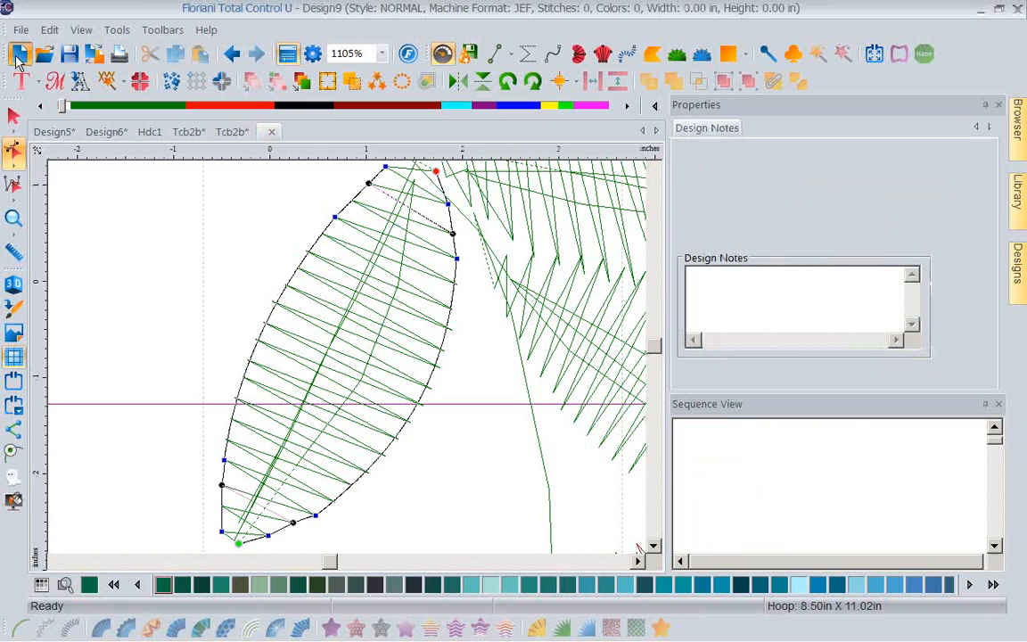
pyautogui.click(42, 56)
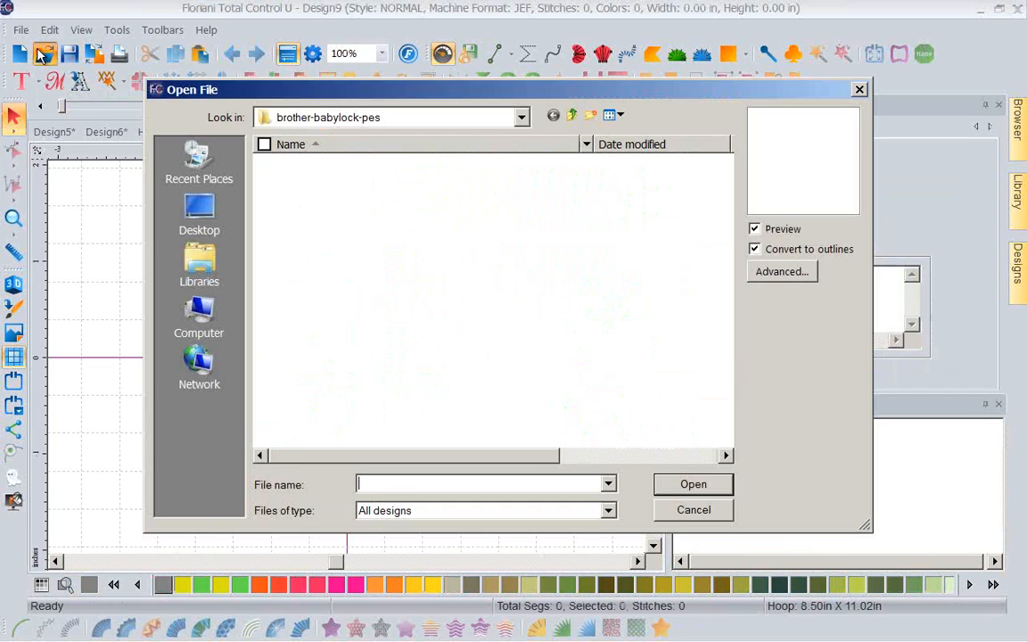
pyautogui.click(310, 212)
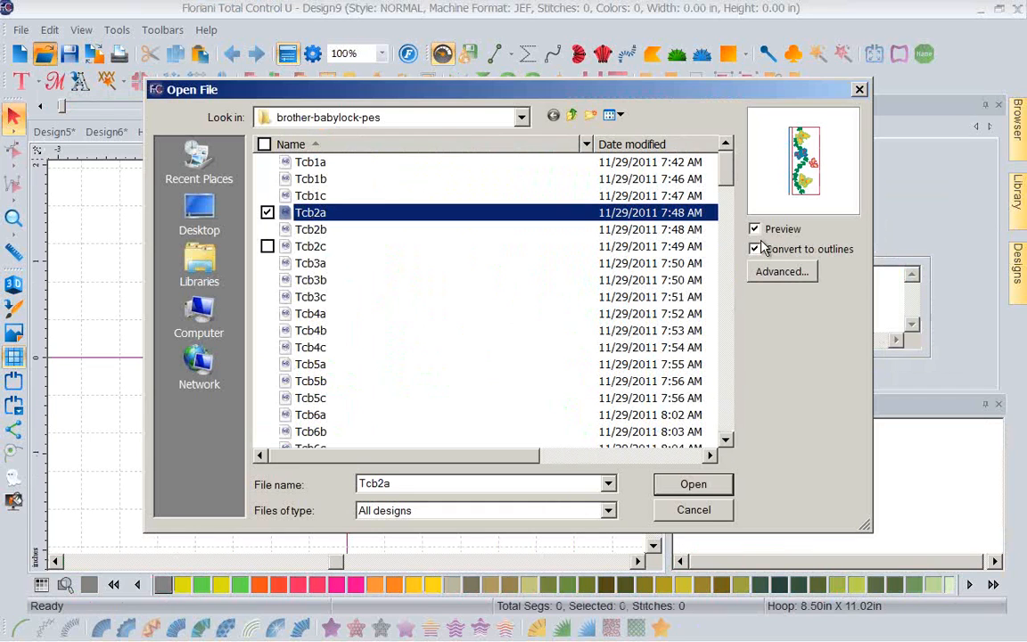
pyautogui.click(811, 250)
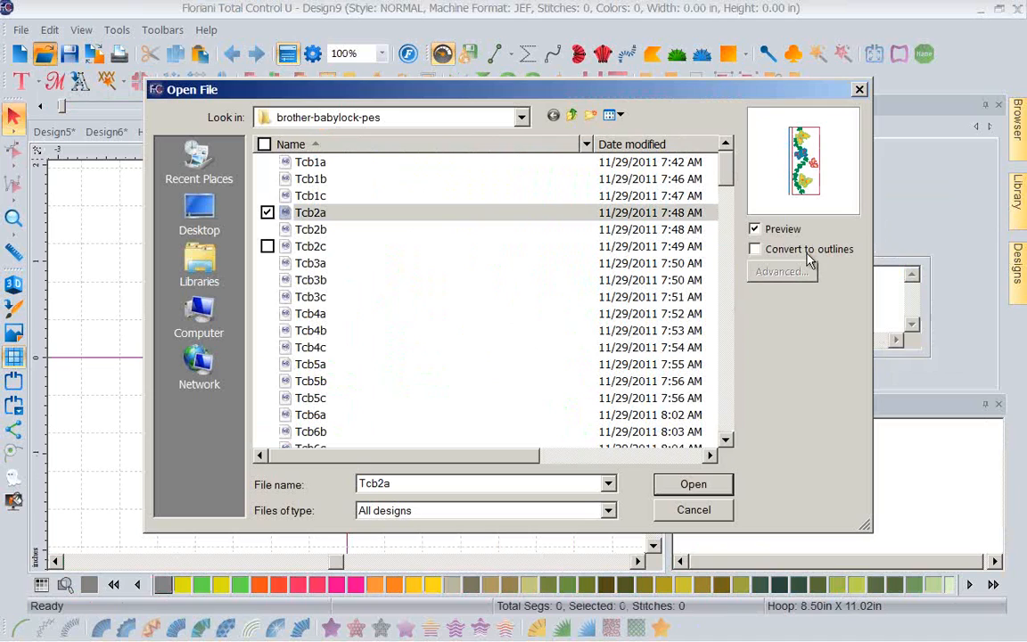
pyautogui.click(755, 251)
pyautogui.click(859, 92)
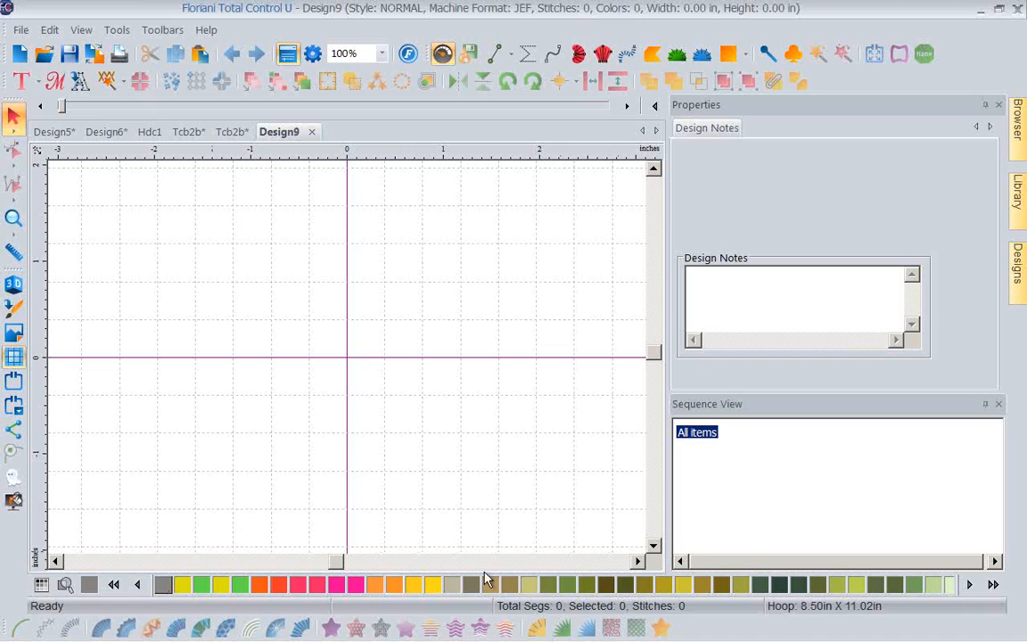
# Browse back through the Floriani Poly thread colours and view the list of available thread brand palettes.
pyautogui.click(139, 585)
pyautogui.click(139, 585)
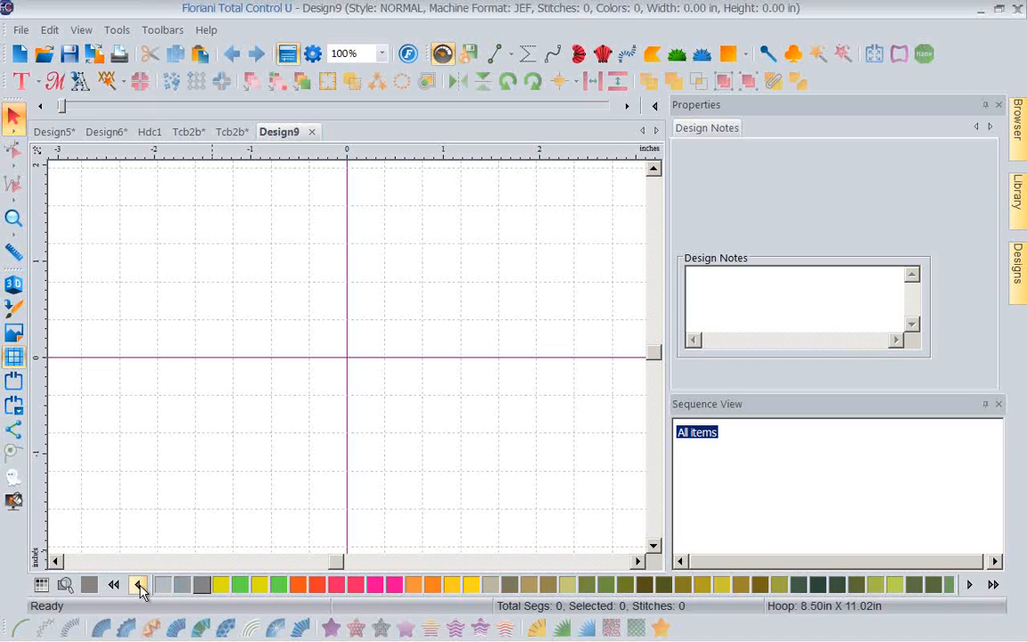
pyautogui.click(139, 585)
pyautogui.click(114, 585)
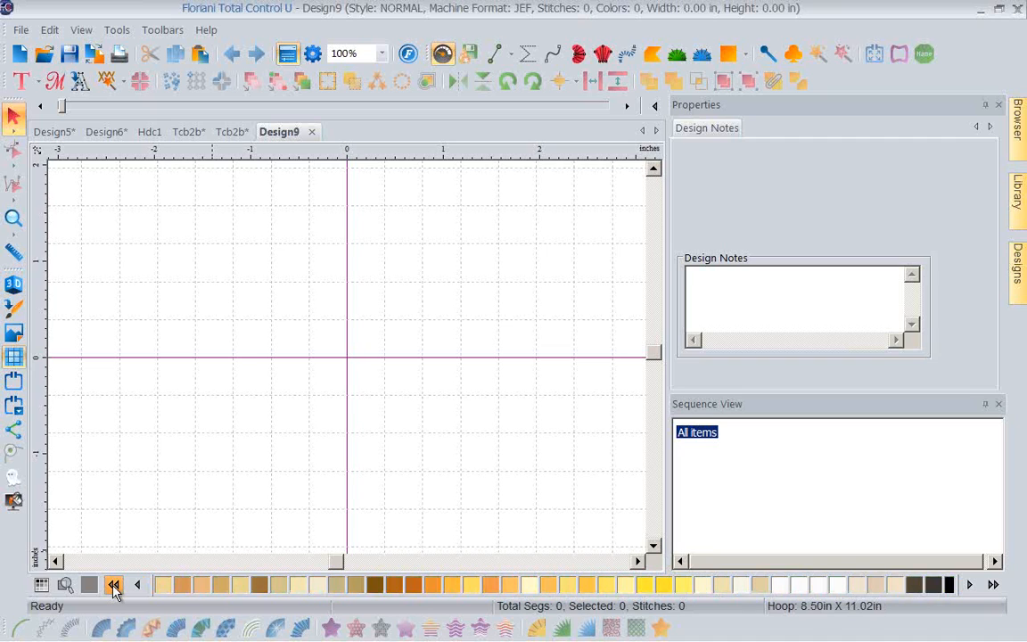
pyautogui.click(40, 588)
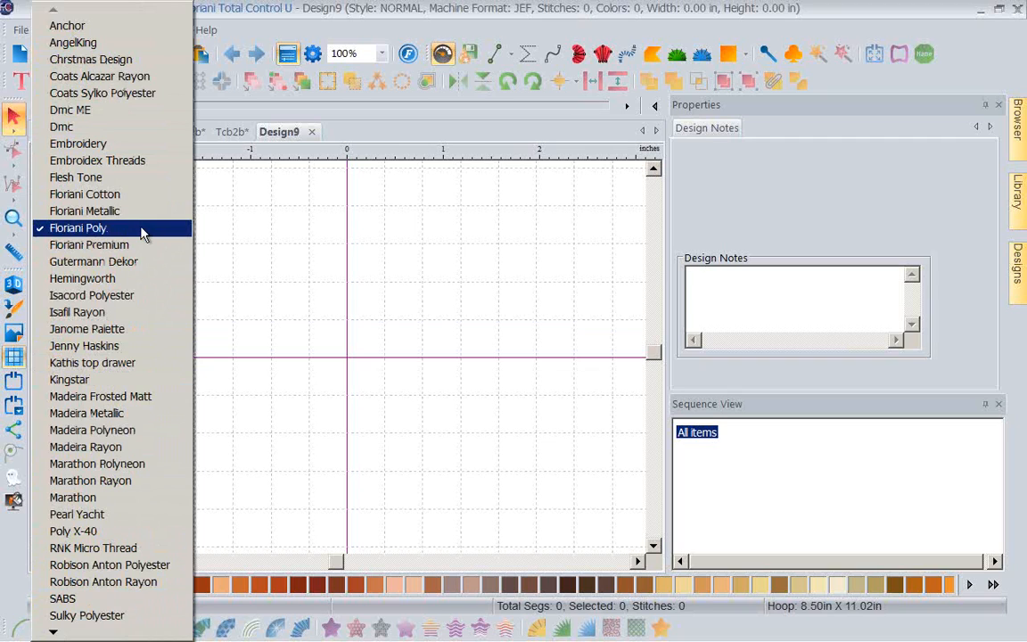
pyautogui.click(272, 256)
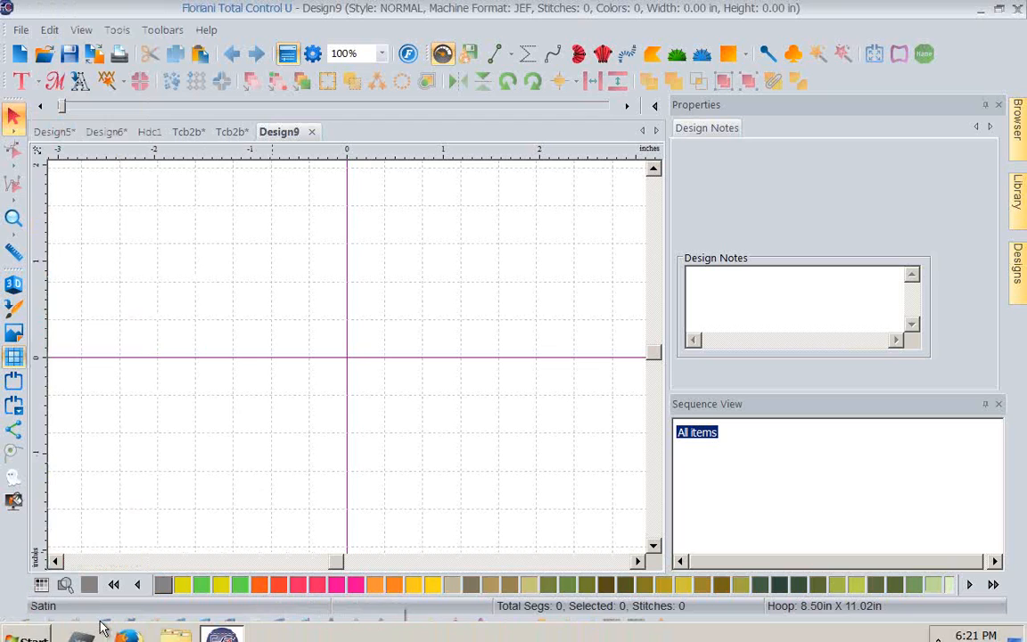
# Switch the thread palette to Isacord Polyester and back to Floriani Poly.
pyautogui.click(41, 584)
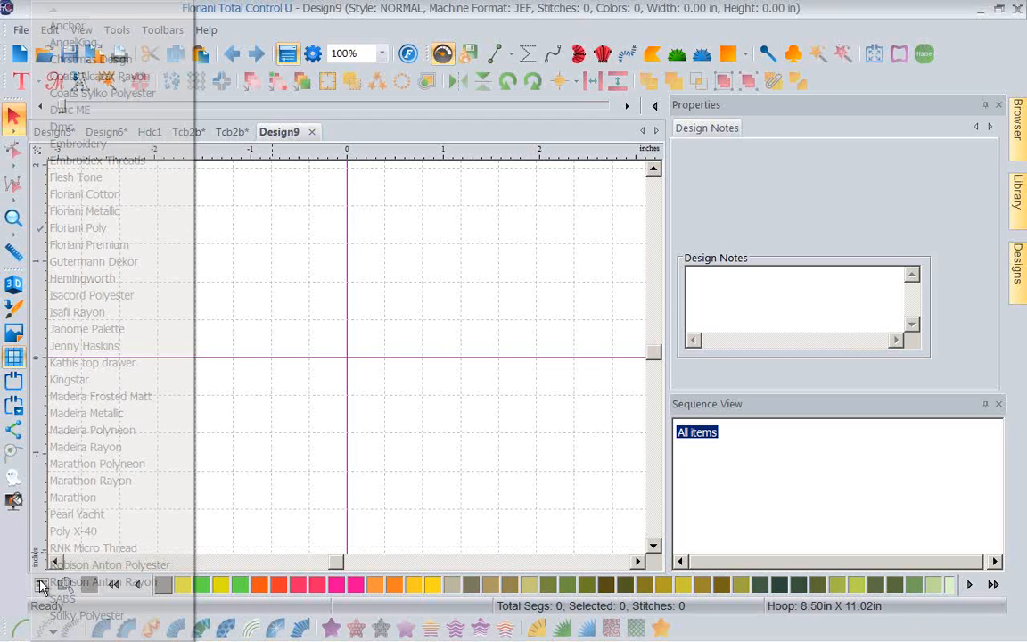
pyautogui.click(101, 295)
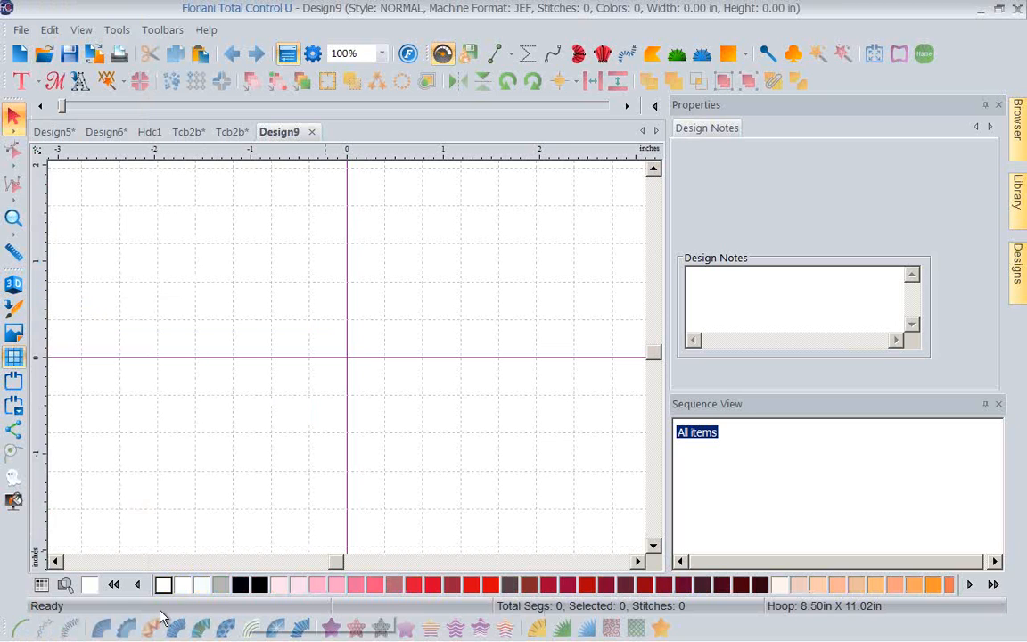
pyautogui.click(40, 585)
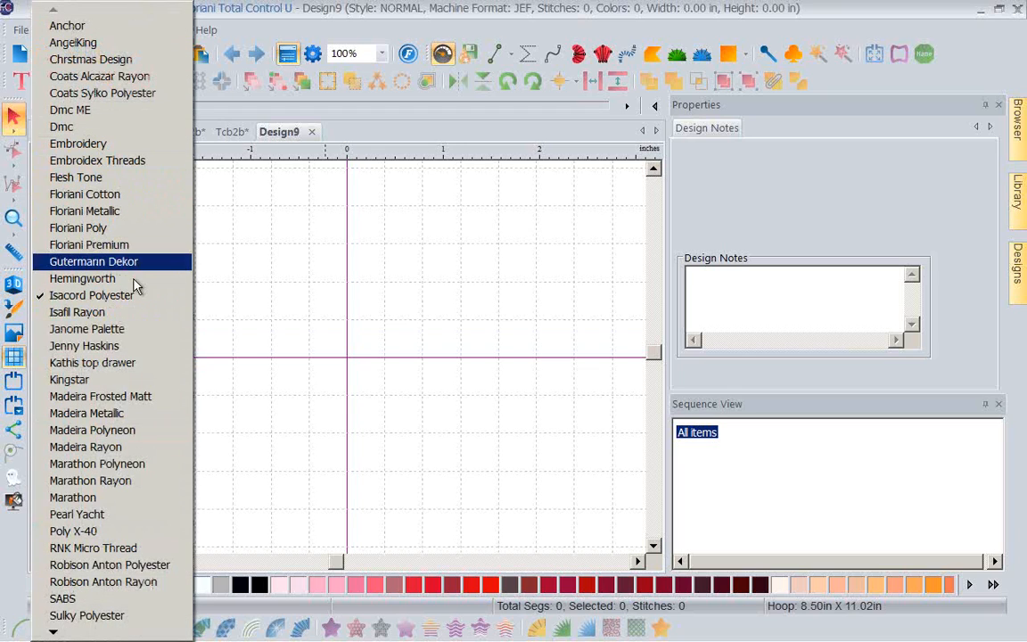
pyautogui.click(131, 229)
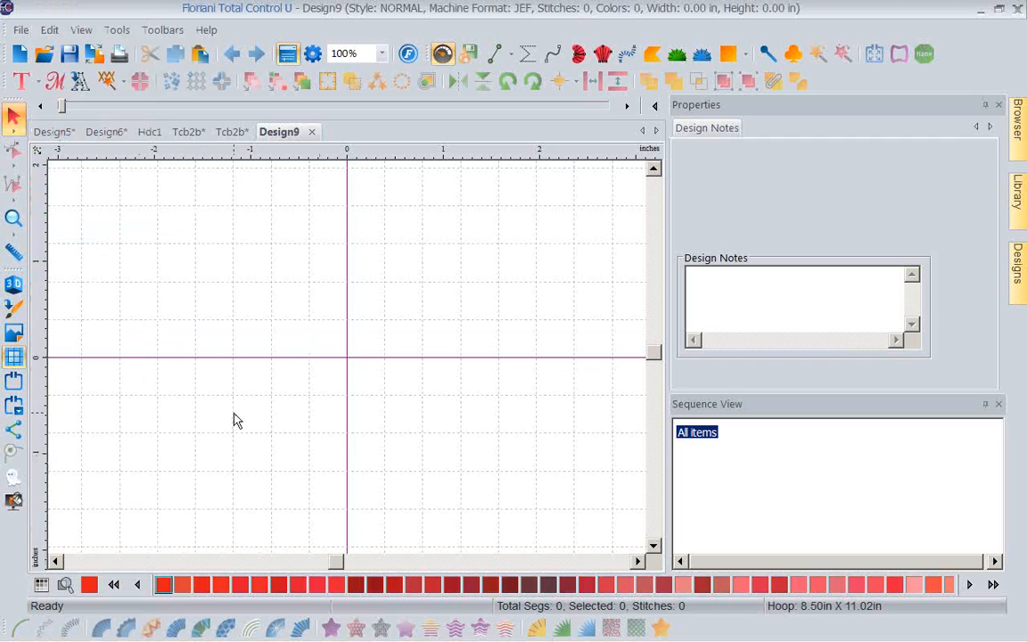
# Search the Floriani Poly palette for the thread colour named Green.
pyautogui.click(65, 586)
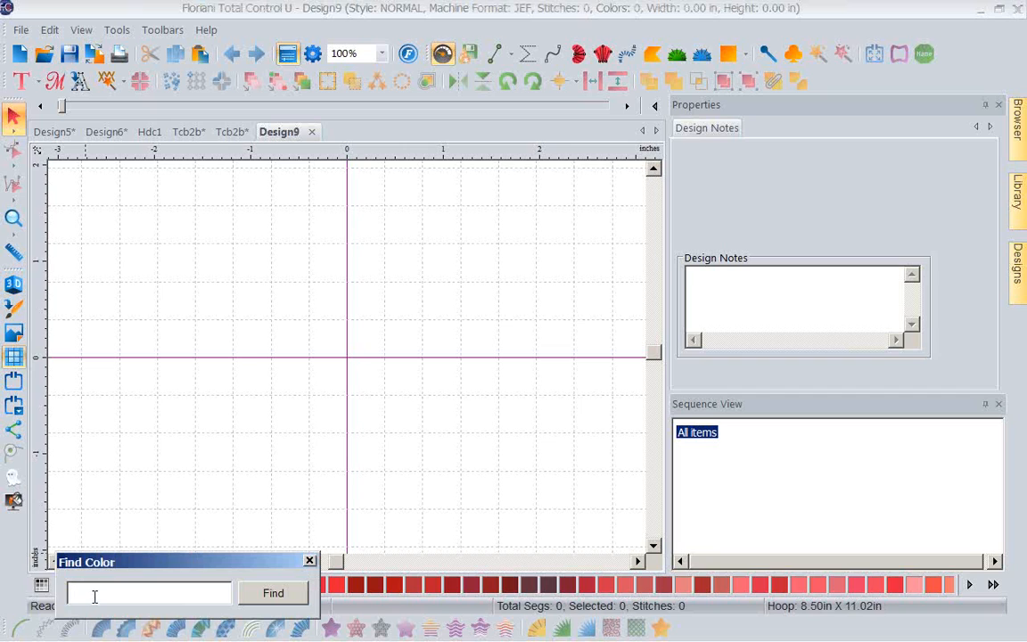
pyautogui.write('Green')
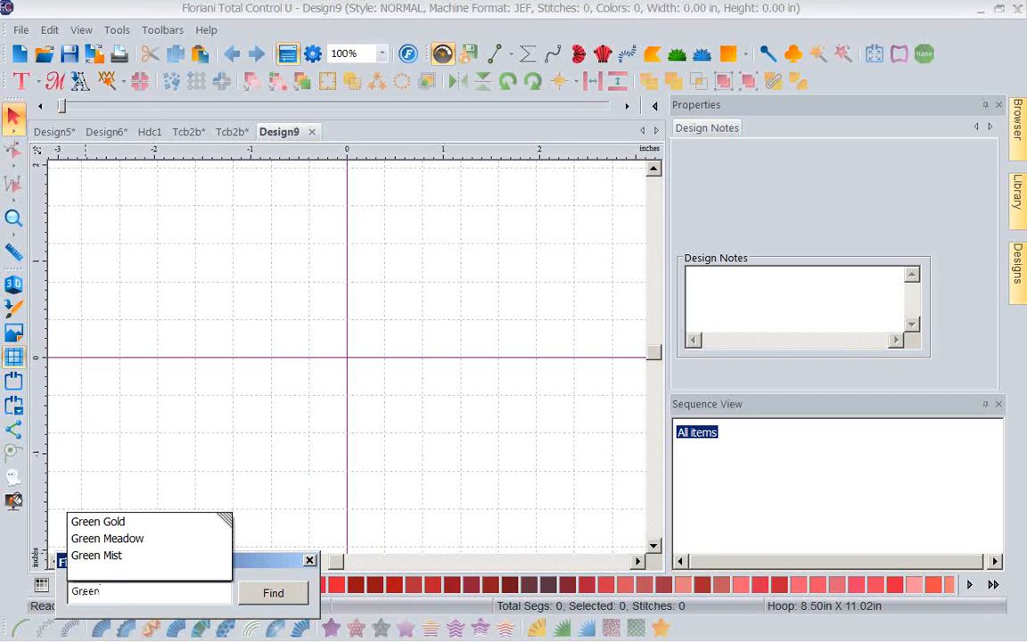
pyautogui.press('Return')
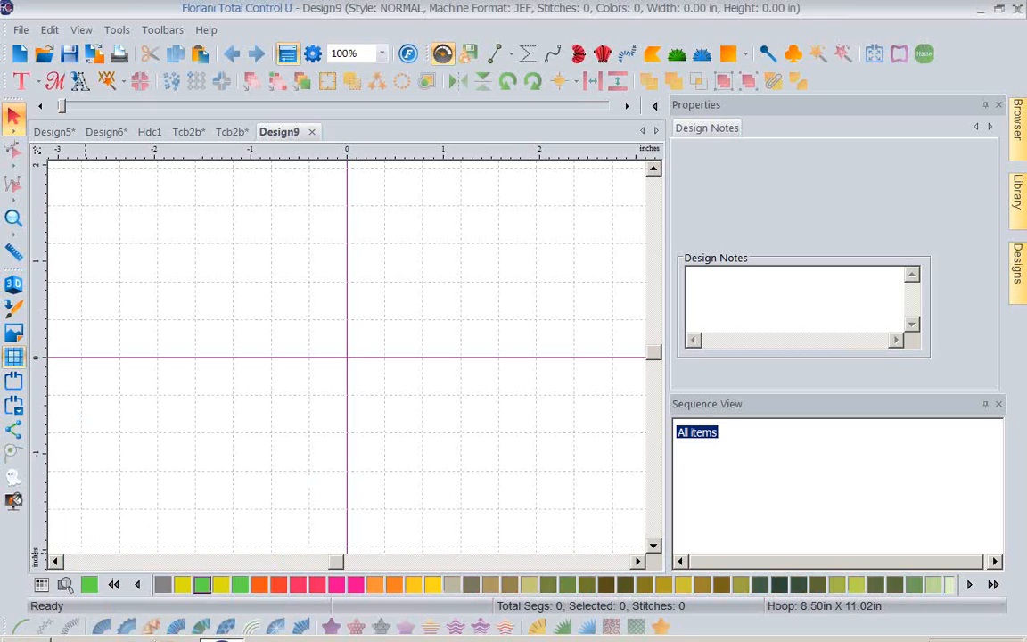
pyautogui.moveTo(127, 633)
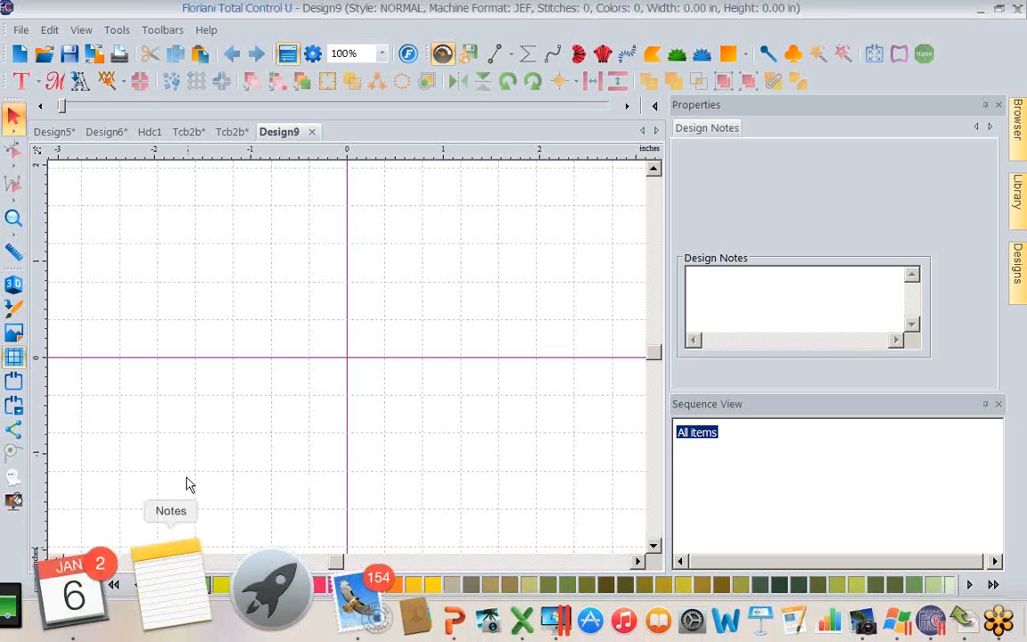
# Browse the Floriani Poly palette back to earlier colours and forward through the greens and blues.
pyautogui.click(114, 585)
pyautogui.click(115, 586)
pyautogui.click(114, 585)
pyautogui.click(115, 585)
pyautogui.click(115, 586)
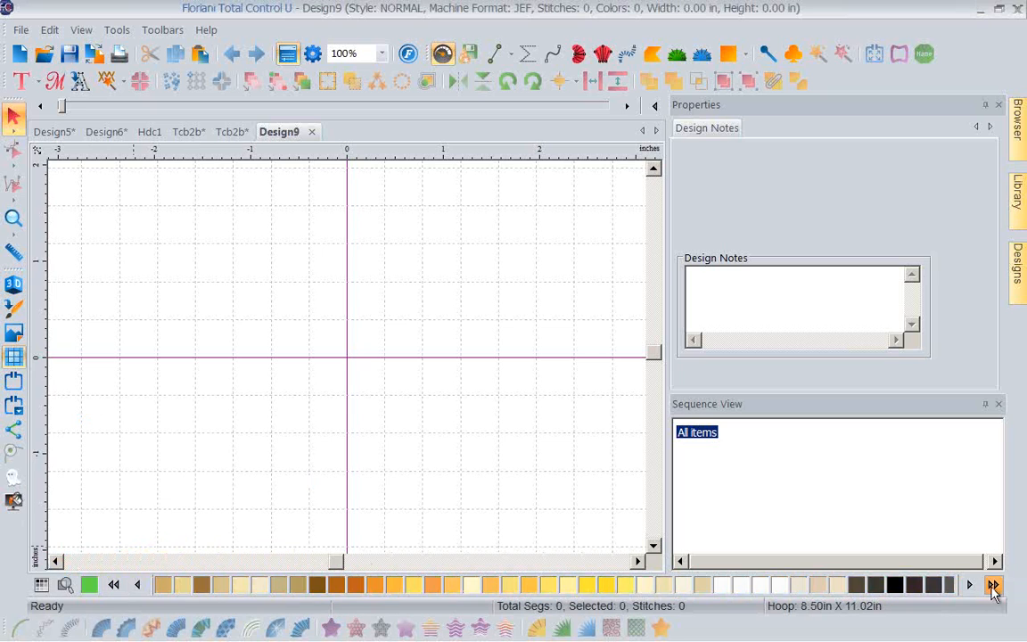
pyautogui.click(992, 586)
pyautogui.click(992, 586)
pyautogui.click(992, 586)
pyautogui.click(991, 586)
pyautogui.click(992, 585)
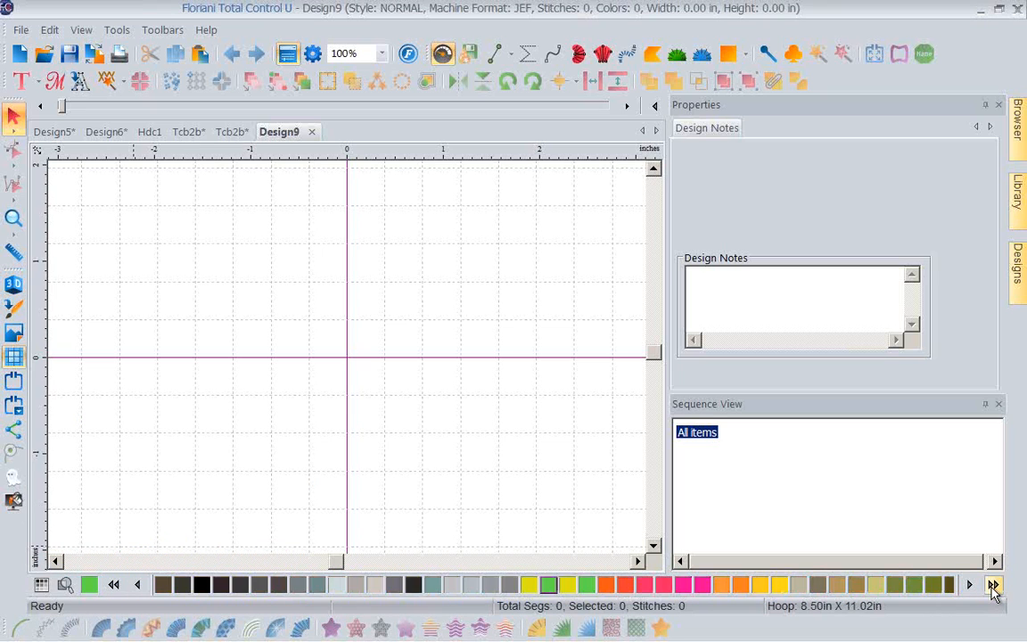
pyautogui.click(992, 586)
pyautogui.click(992, 586)
pyautogui.click(992, 585)
pyautogui.click(992, 586)
pyautogui.click(992, 585)
pyautogui.click(992, 585)
pyautogui.click(992, 585)
pyautogui.click(992, 585)
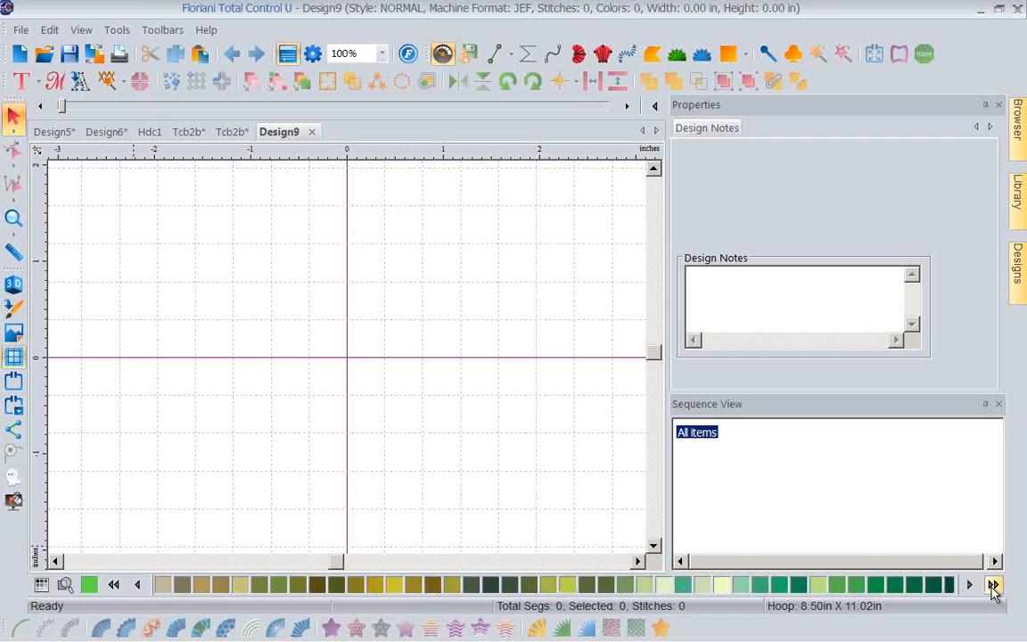
pyautogui.click(992, 585)
pyautogui.click(992, 585)
pyautogui.click(992, 586)
pyautogui.click(992, 586)
pyautogui.click(991, 586)
pyautogui.click(992, 586)
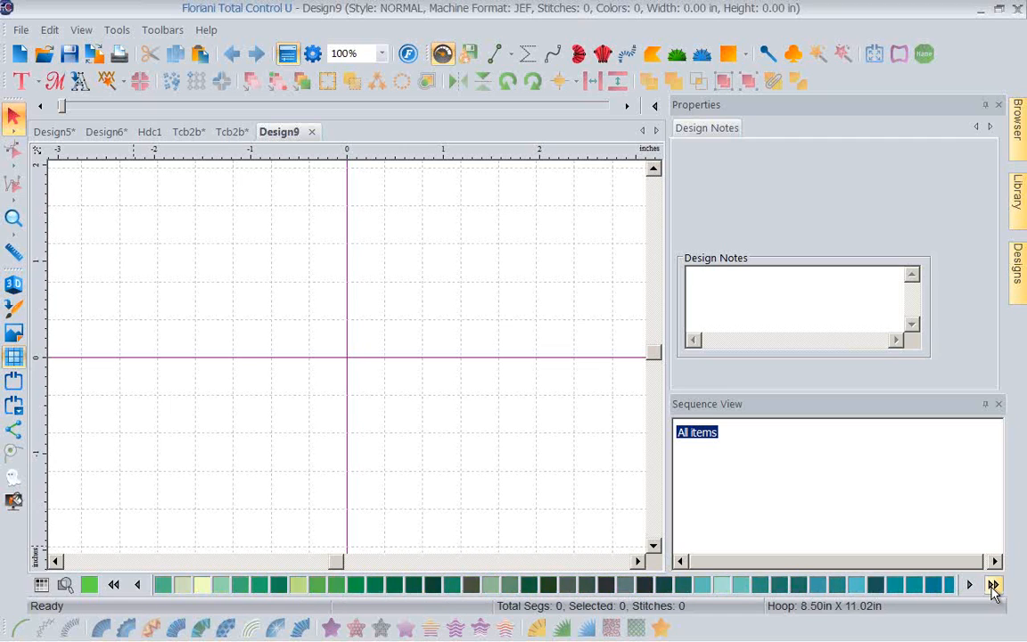
# Find thread colour 232 in the Floriani Poly palette by its number.
pyautogui.click(66, 586)
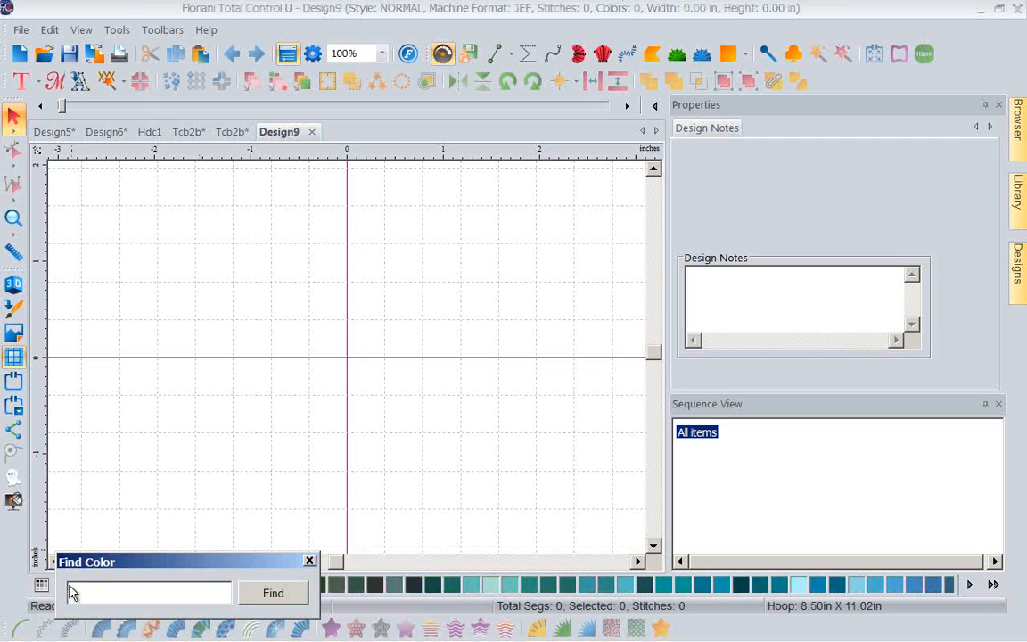
pyautogui.write('232')
pyautogui.click(273, 594)
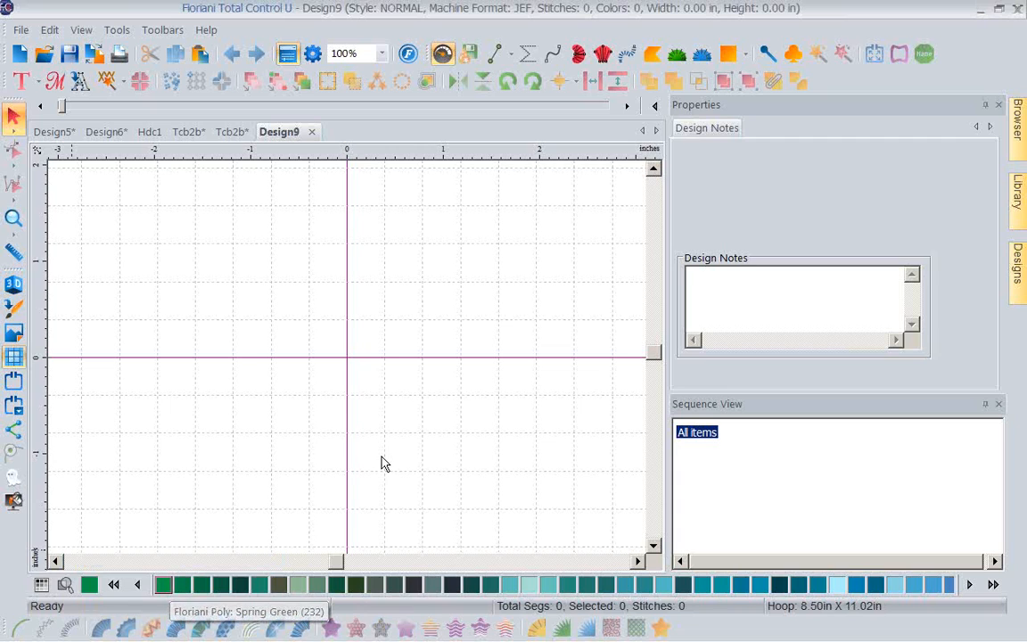
# Open the Tcb1c design from the brother-babylock-pes folder with Convert to outlines enabled.
pyautogui.click(45, 56)
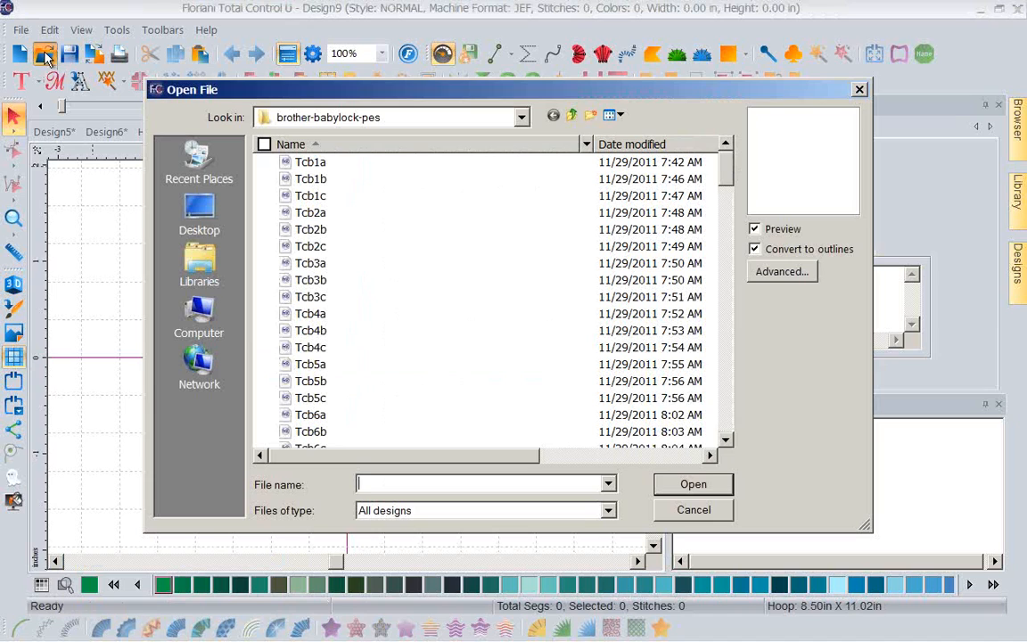
pyautogui.click(312, 195)
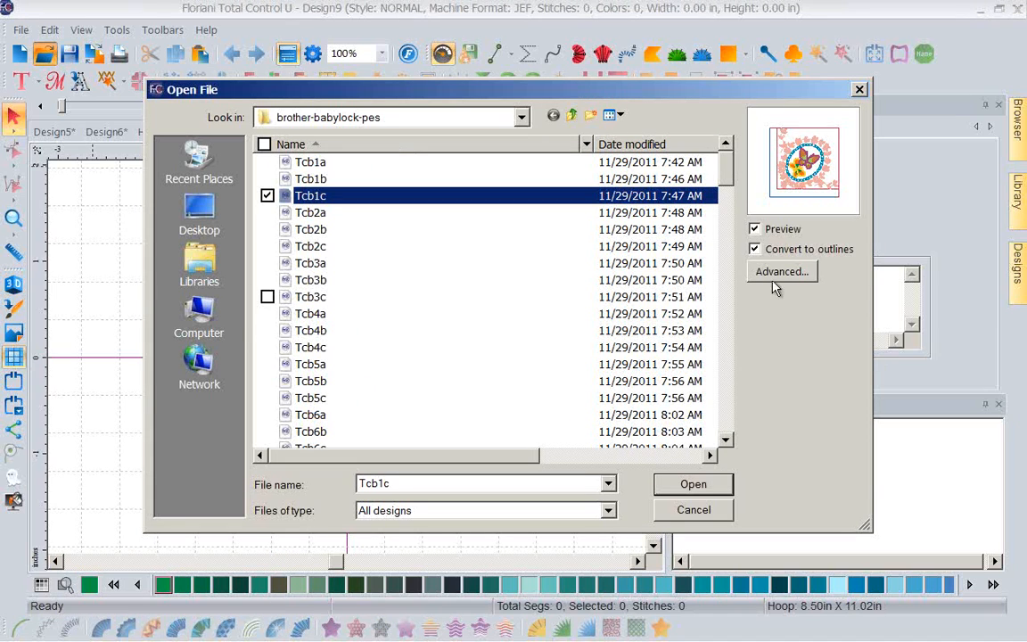
pyautogui.click(688, 484)
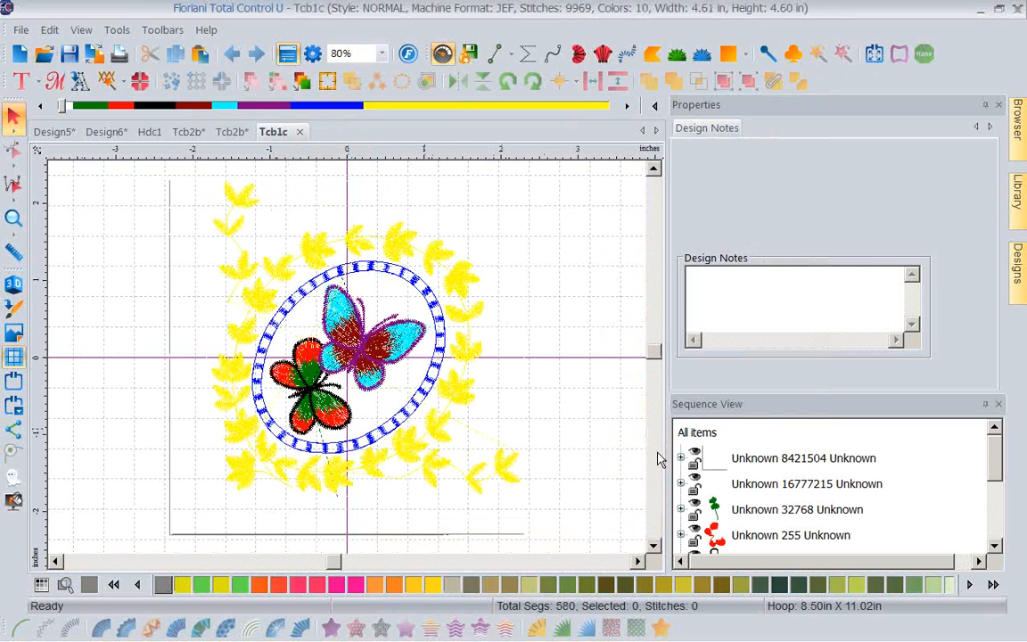
# Recolour the yellow leaf border group with Floriani Poly thread 237 Bean Green, found by its number.
pyautogui.moveTo(995, 457); pyautogui.dragTo(996, 525)
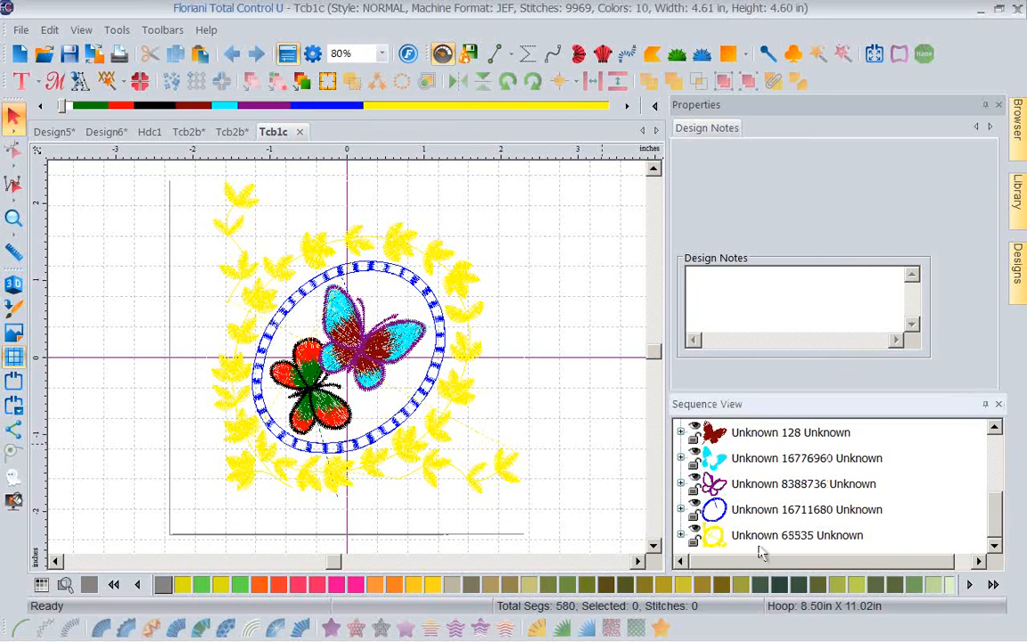
pyautogui.click(751, 537)
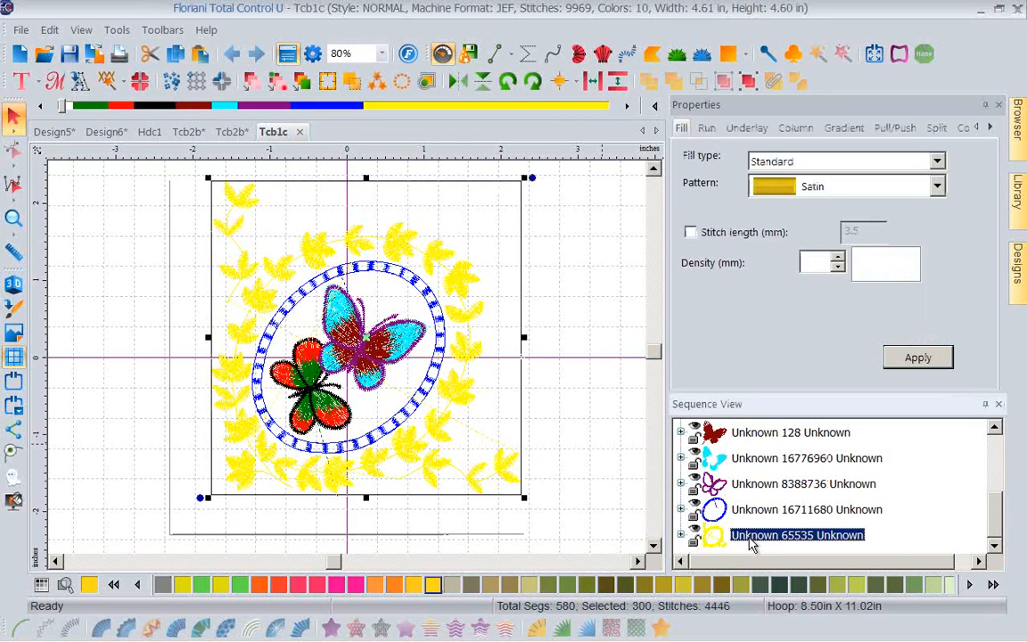
pyautogui.click(64, 585)
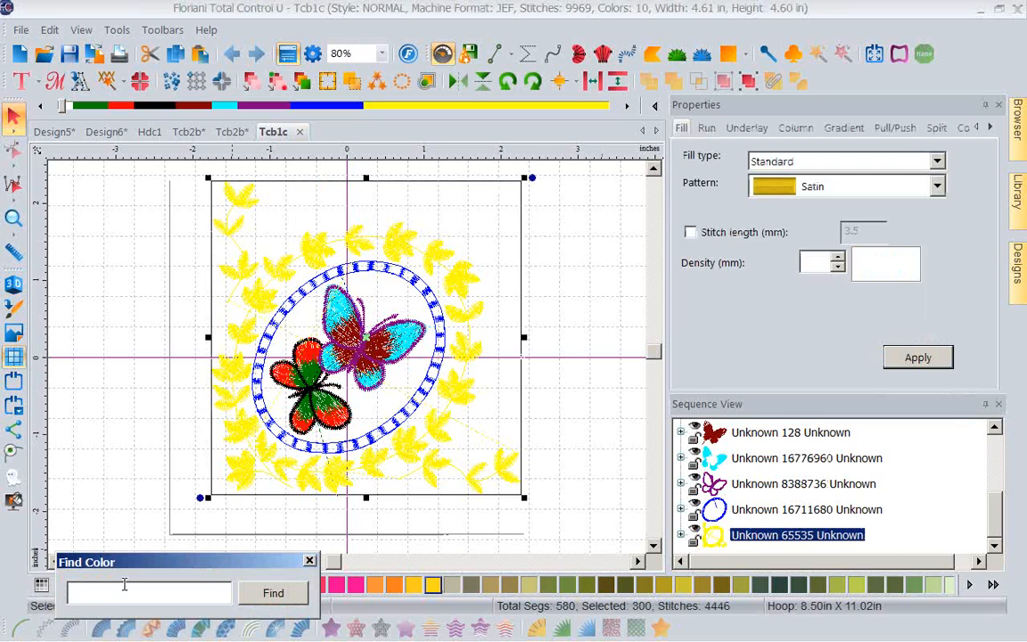
pyautogui.write('237')
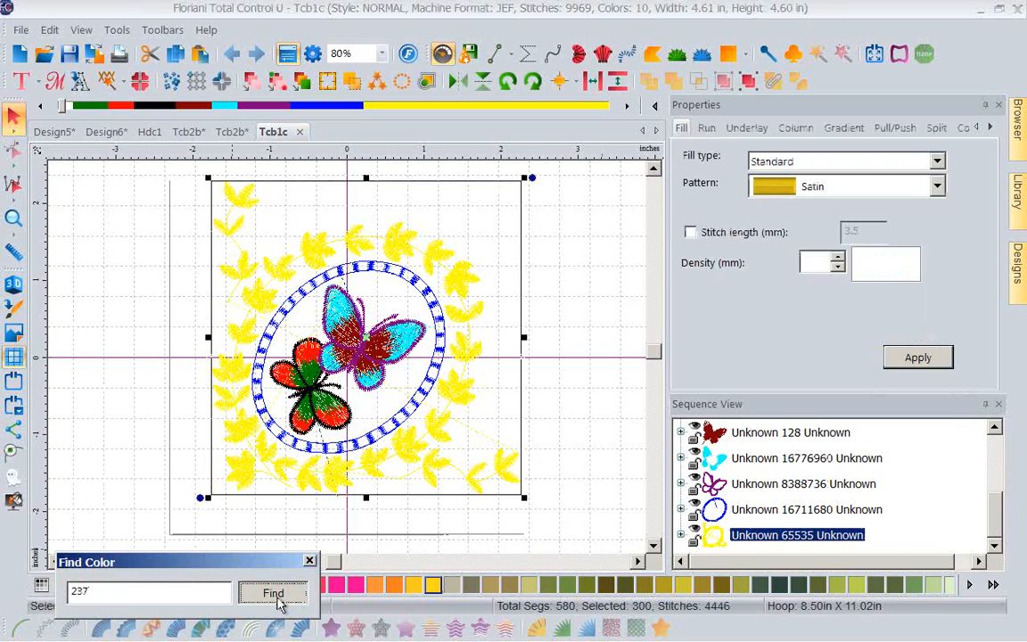
pyautogui.click(275, 591)
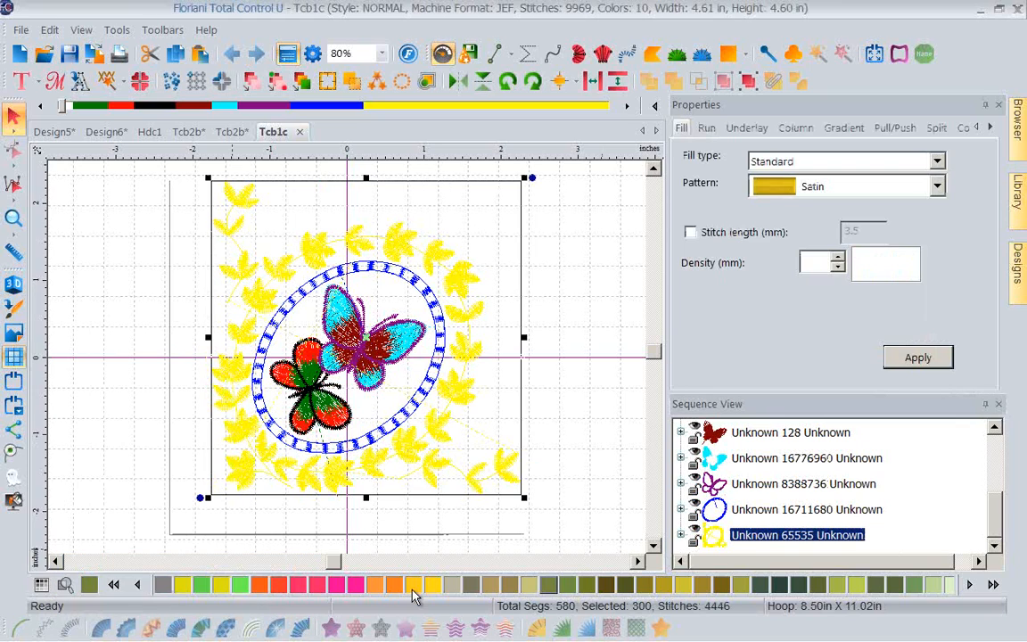
pyautogui.click(550, 583)
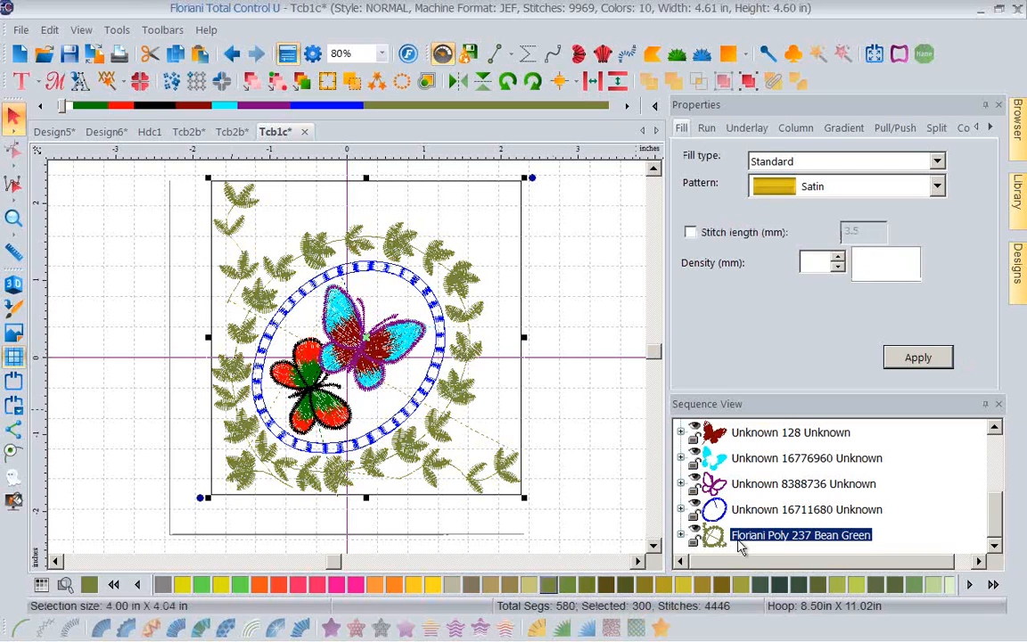
# Expand the Bean Green group to select its first Satin Path leaf, and collapse the groups in the sequence list.
pyautogui.click(681, 535)
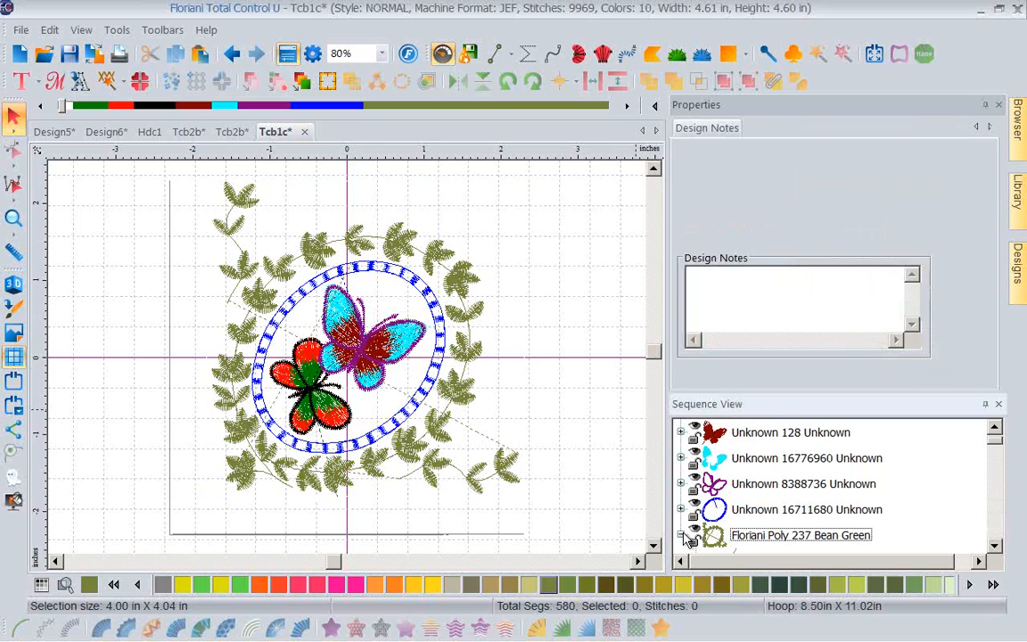
pyautogui.click(599, 494)
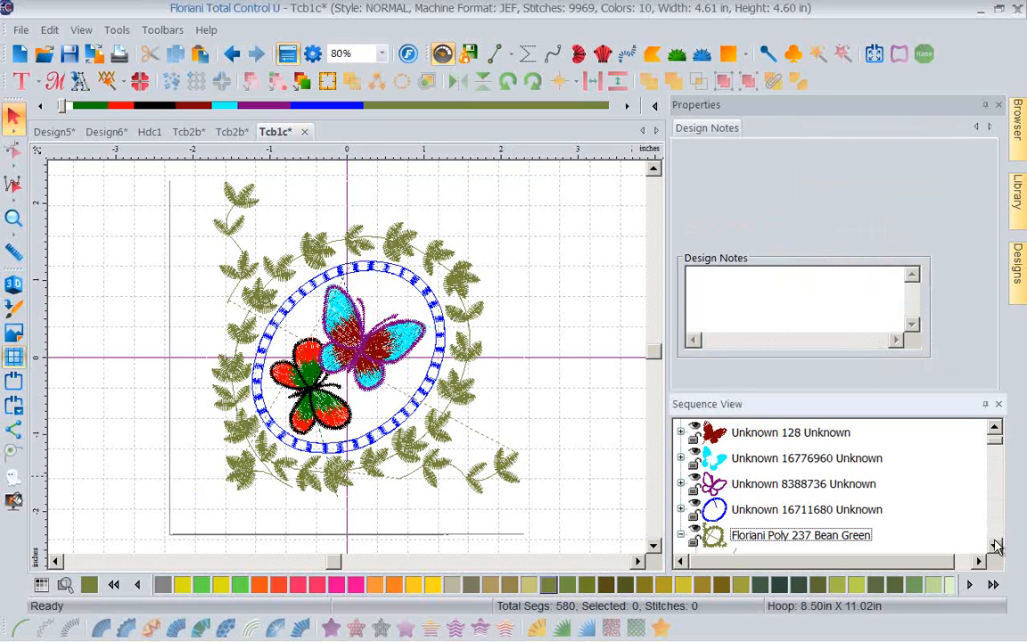
pyautogui.click(995, 542)
pyautogui.click(995, 542)
pyautogui.click(994, 542)
pyautogui.click(995, 544)
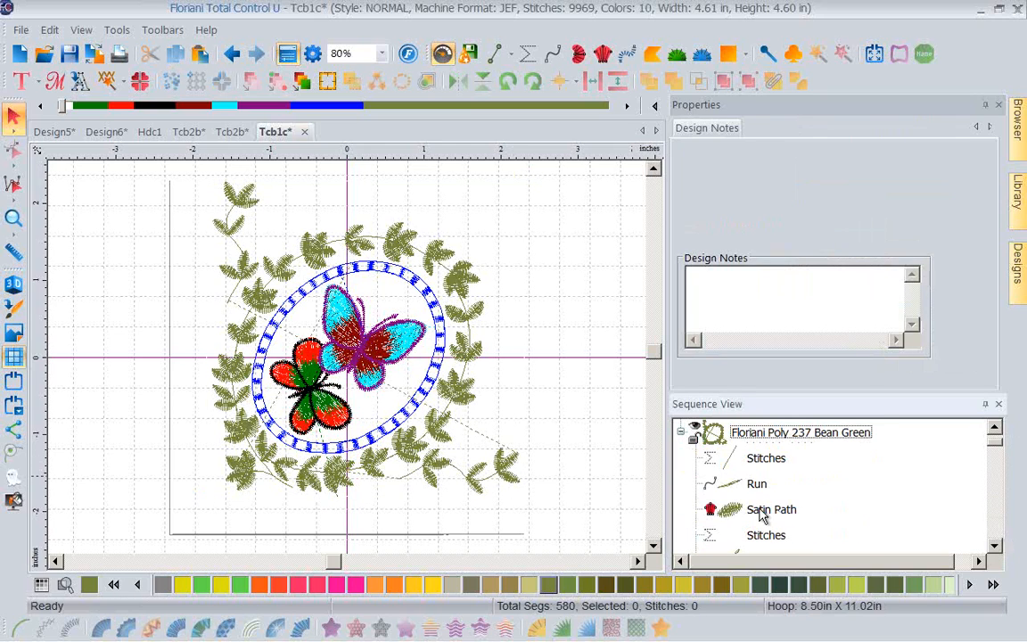
pyautogui.click(756, 513)
pyautogui.click(995, 545)
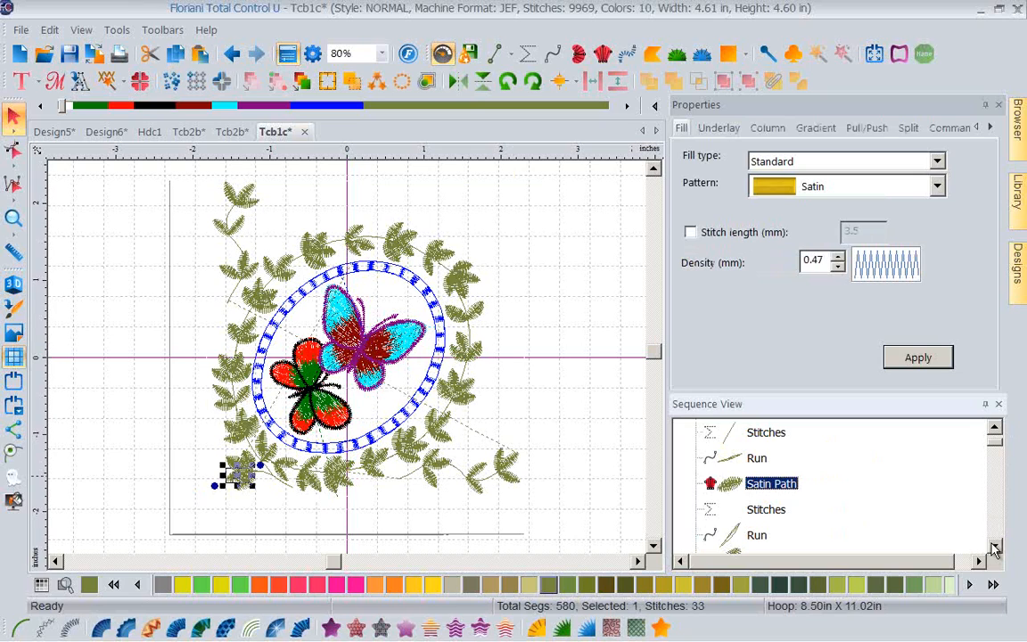
pyautogui.click(994, 545)
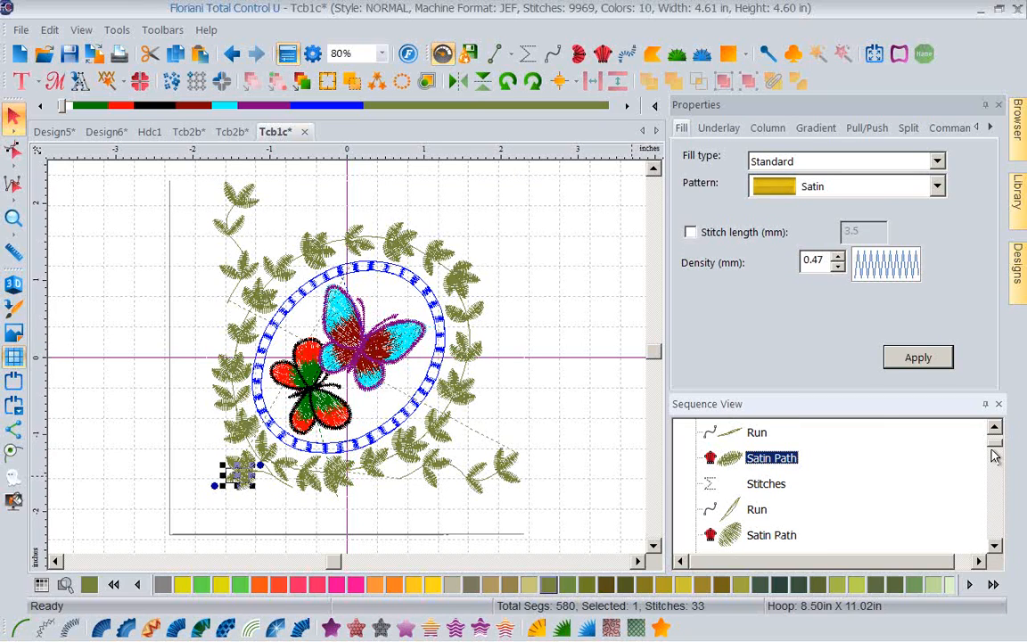
pyautogui.rightClick(824, 470)
pyautogui.click(853, 245)
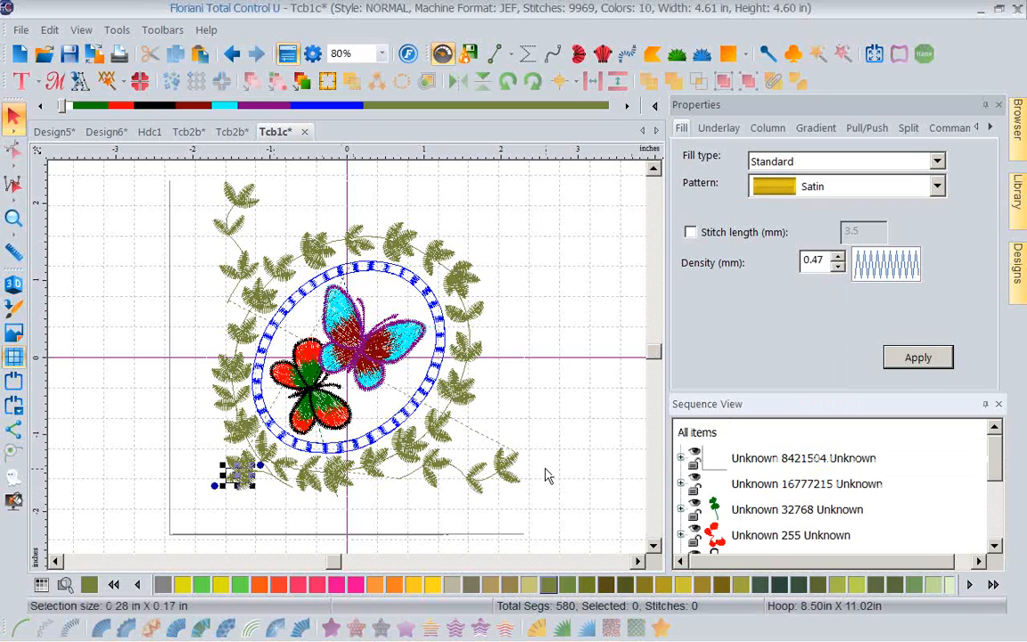
# Create a new color palette in Thread Chart Creator, named with the owner's first name followed by "Favorite".
pyautogui.click(116, 32)
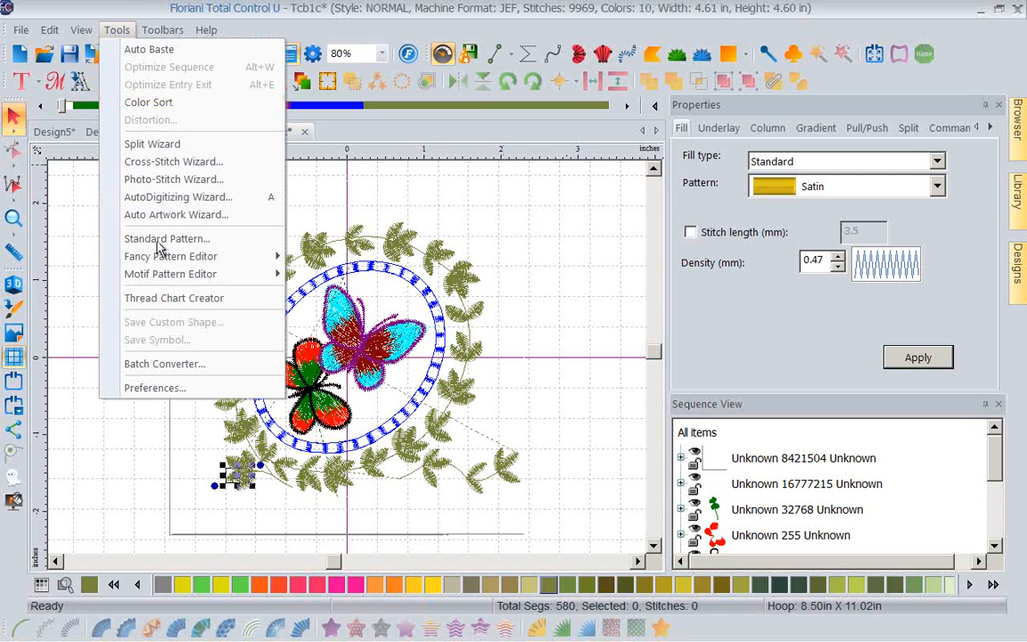
pyautogui.click(172, 298)
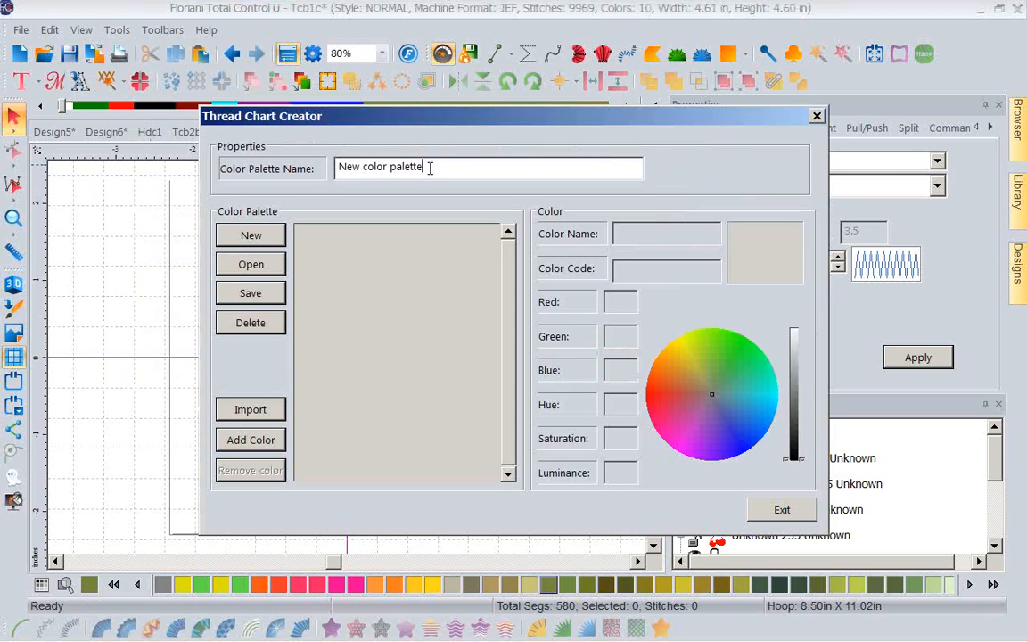
pyautogui.write('Kathi')
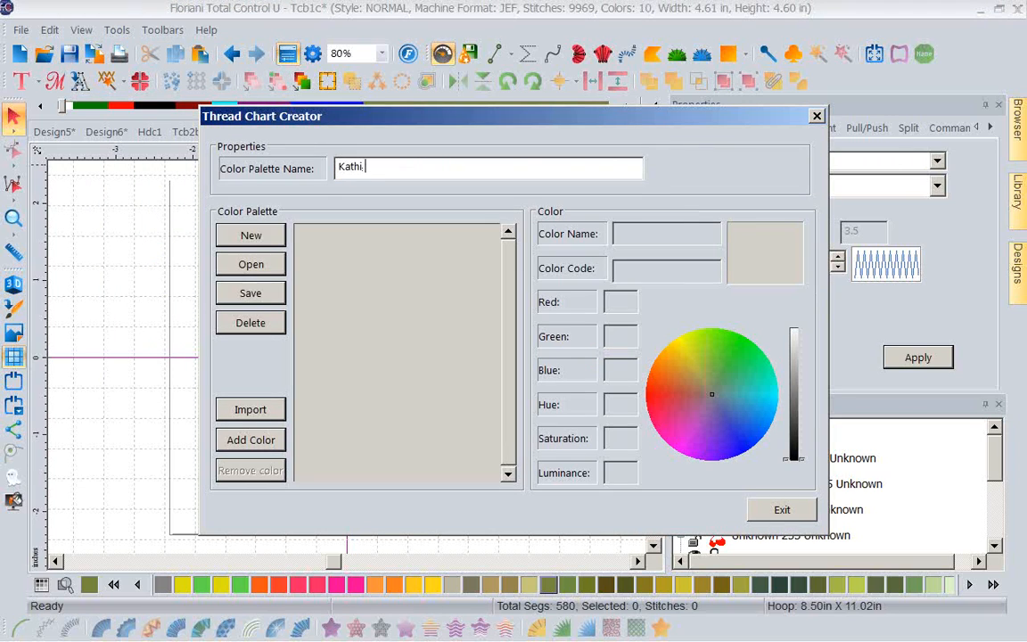
pyautogui.write(' Favoru')
pyautogui.write('te')
# Choose Floriani Poly as the source palette for importing colors and add one blank color to the new chart.
pyautogui.click(280, 416)
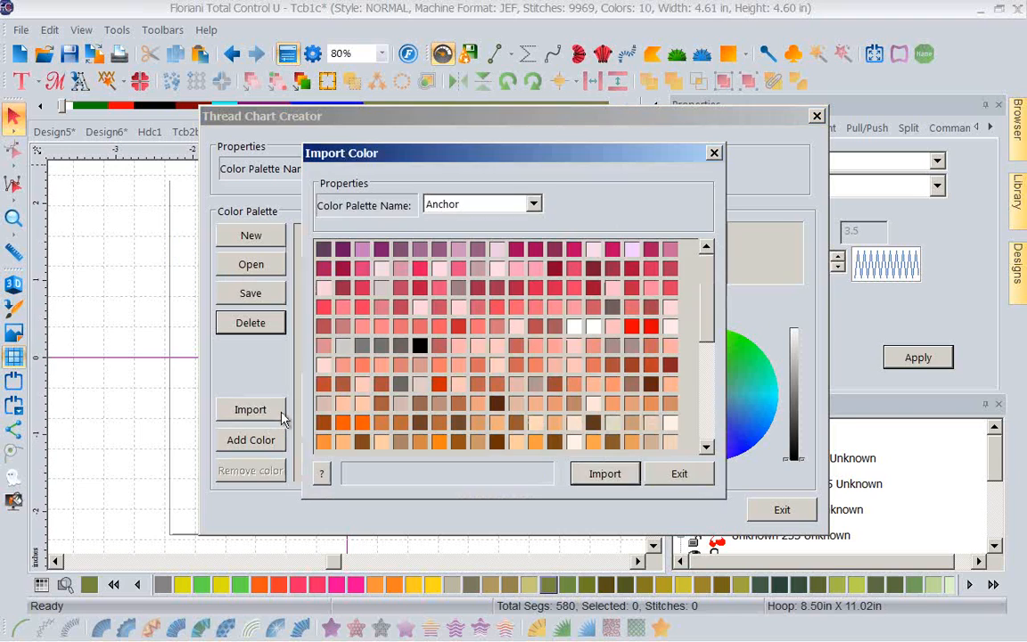
pyautogui.click(533, 205)
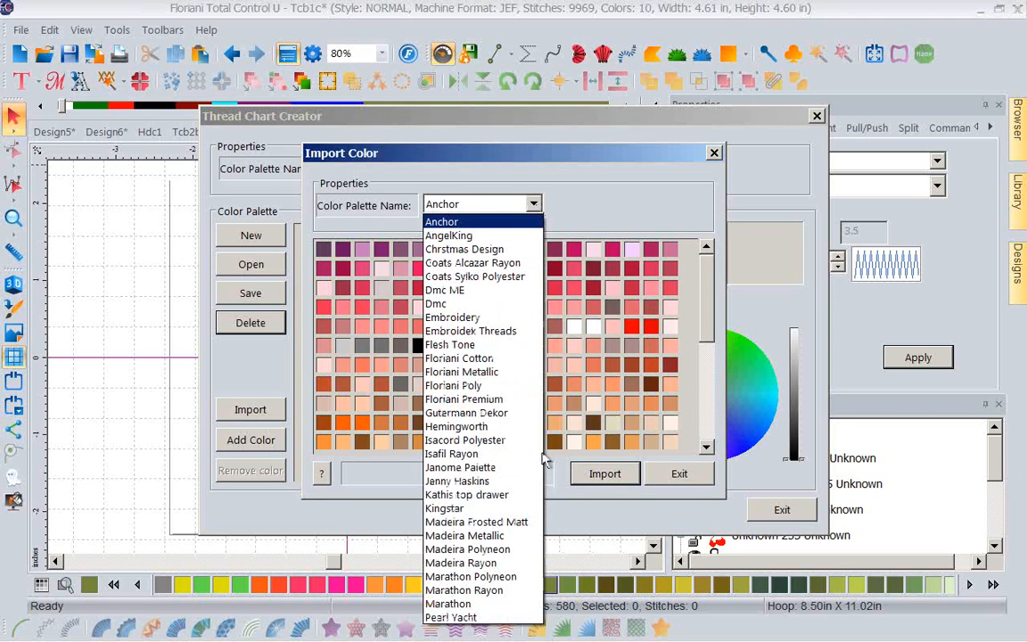
pyautogui.click(616, 220)
pyautogui.click(605, 473)
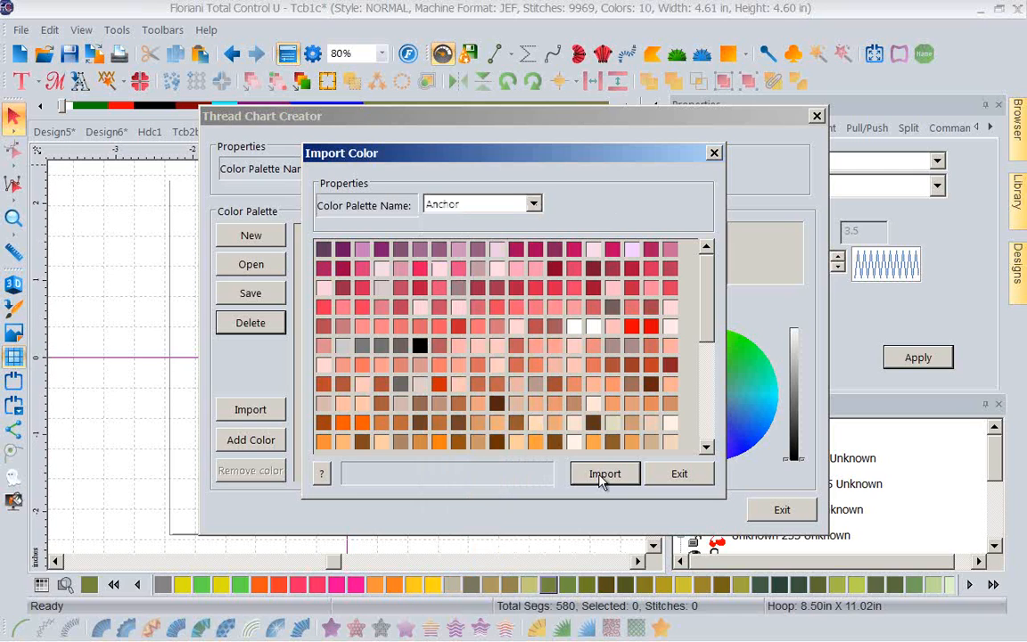
pyautogui.click(534, 205)
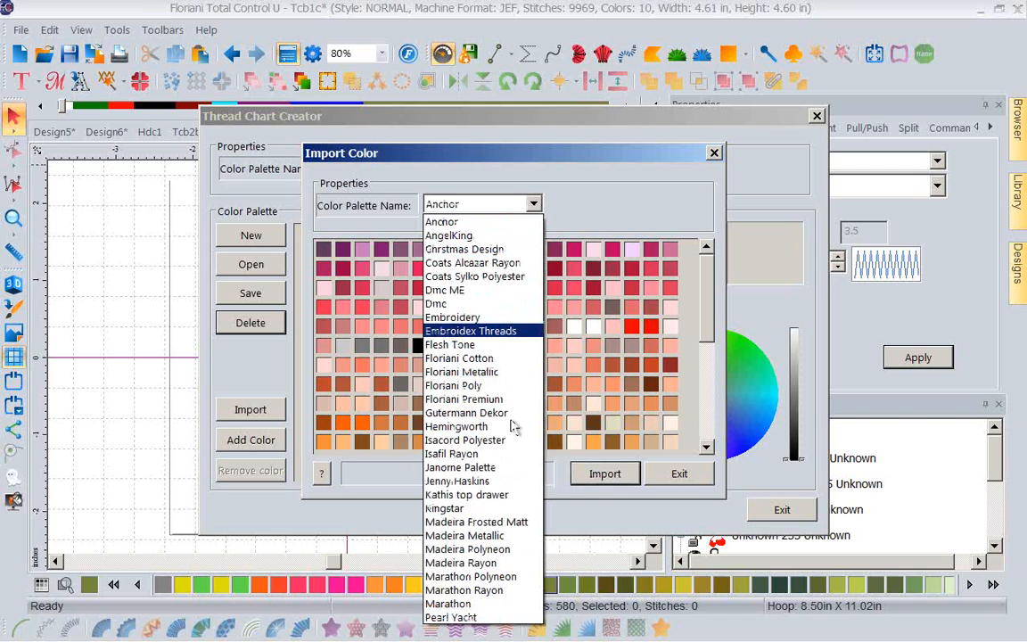
pyautogui.click(499, 385)
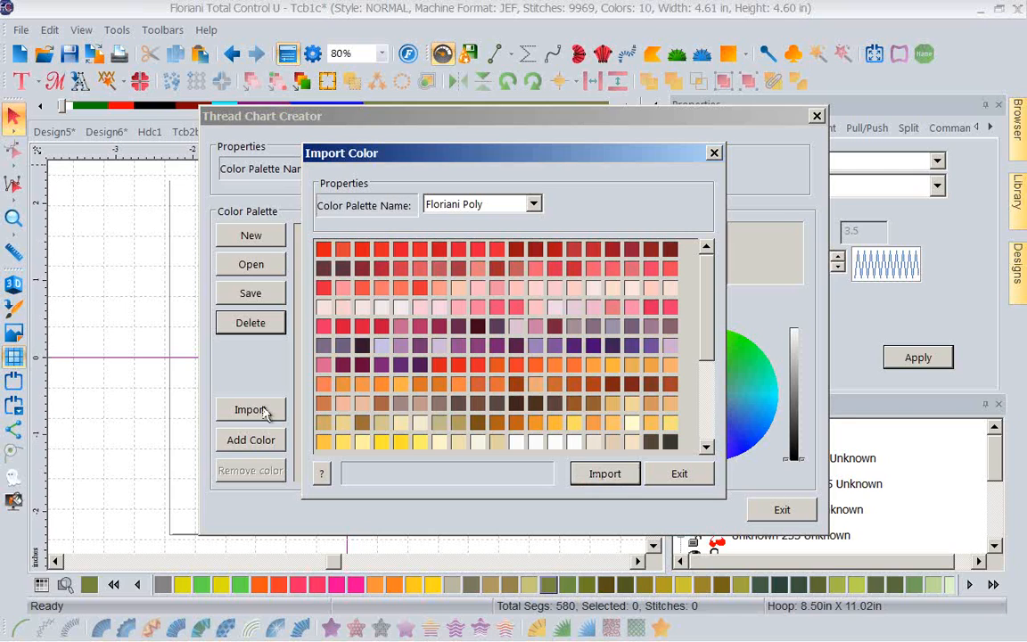
pyautogui.click(664, 475)
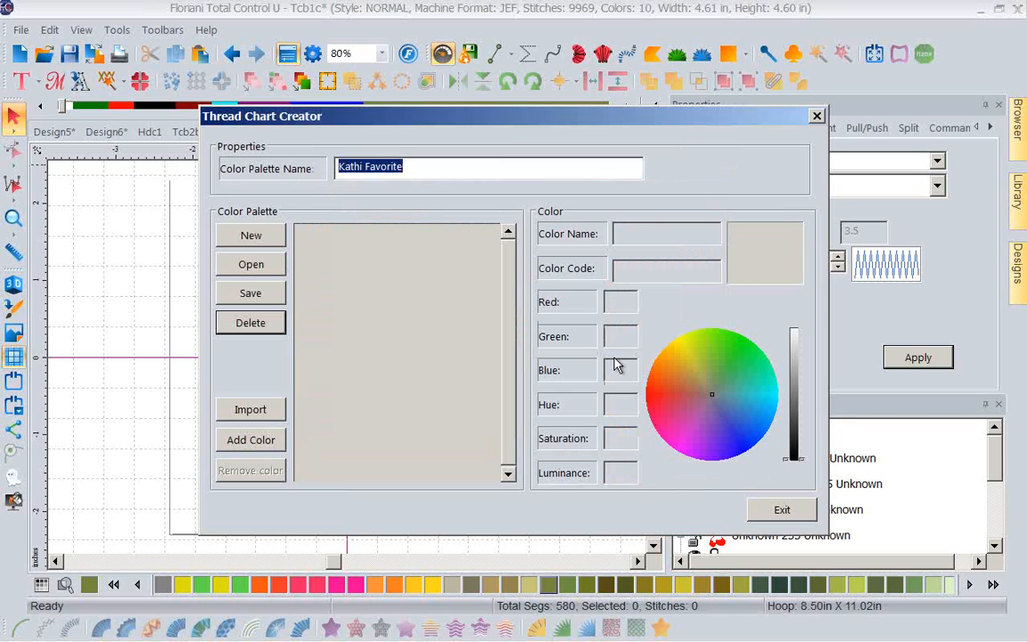
pyautogui.click(253, 441)
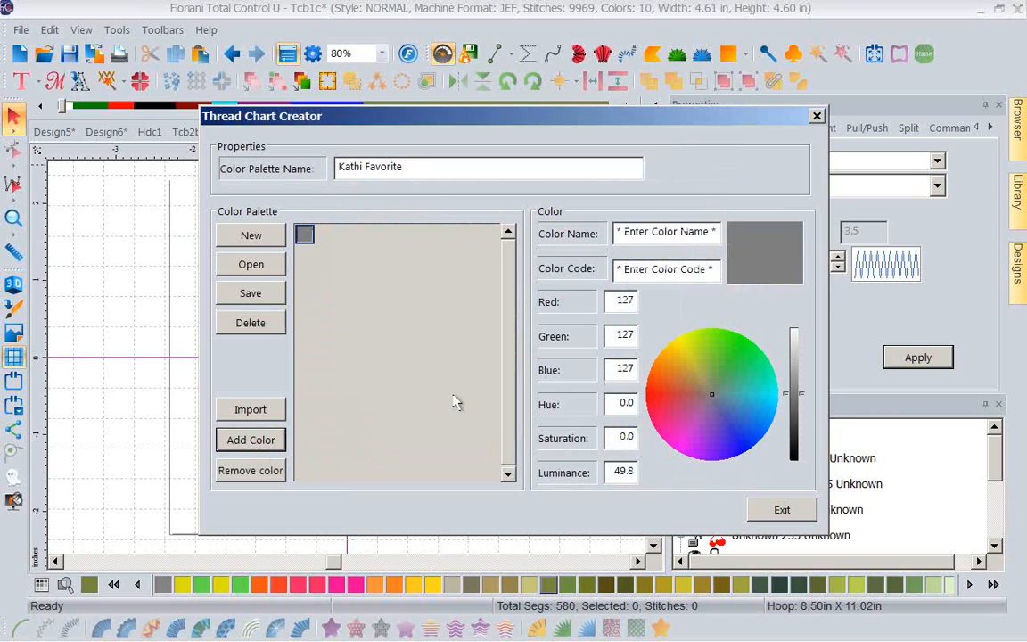
pyautogui.click(260, 423)
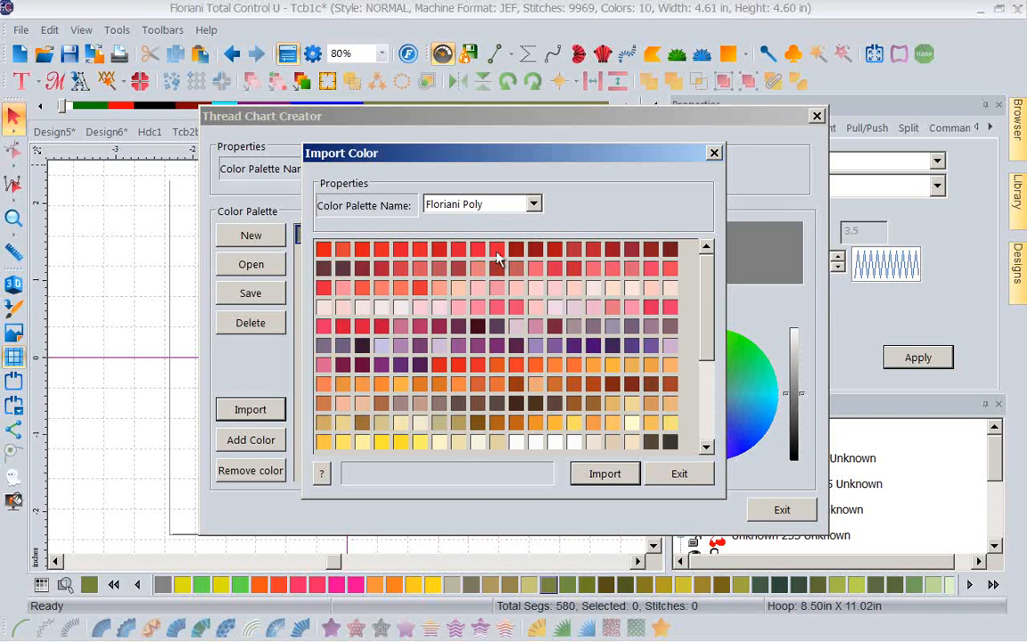
pyautogui.click(322, 473)
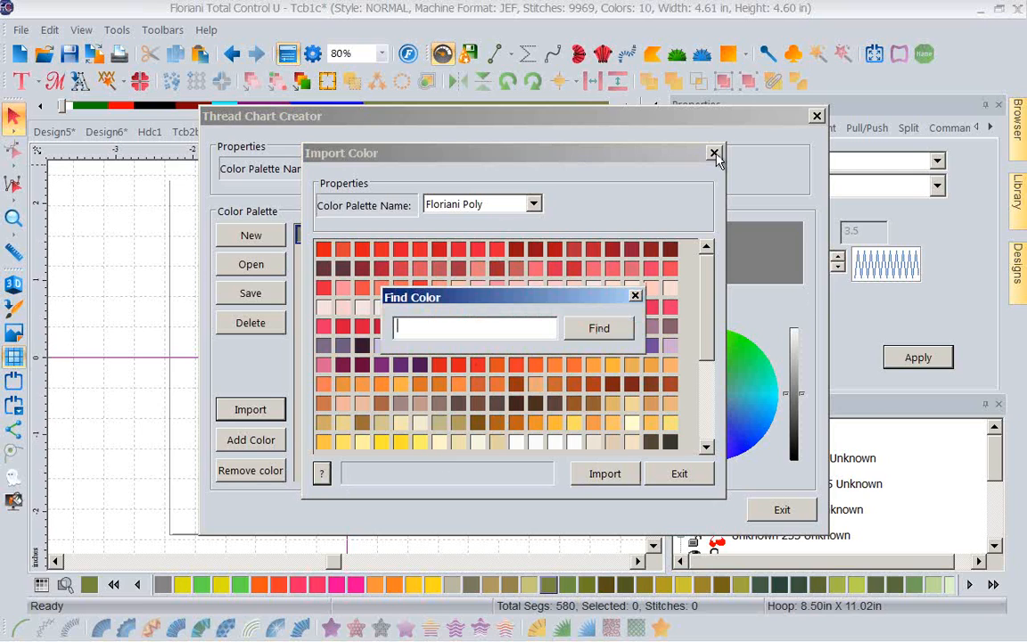
pyautogui.click(599, 328)
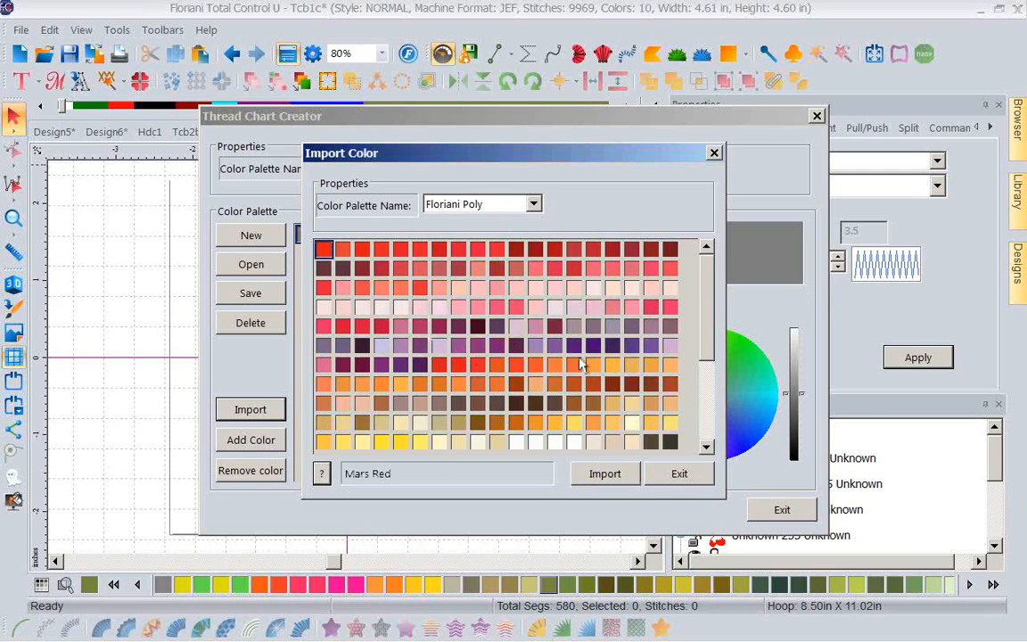
pyautogui.click(678, 474)
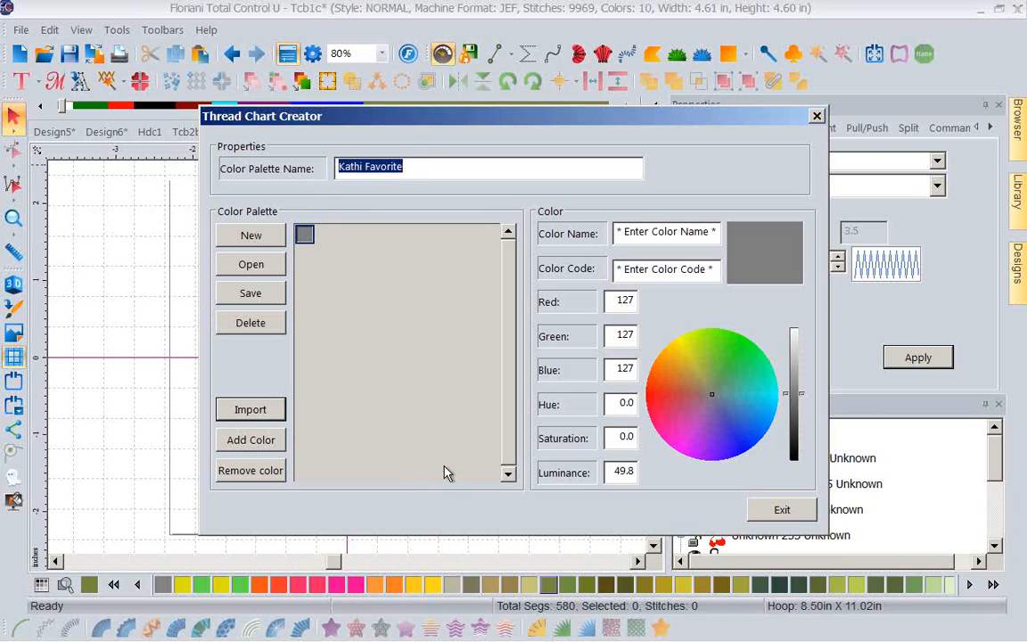
# Find Floriani Poly thread 232 Spring Green by its number and import it into the custom chart.
pyautogui.click(270, 410)
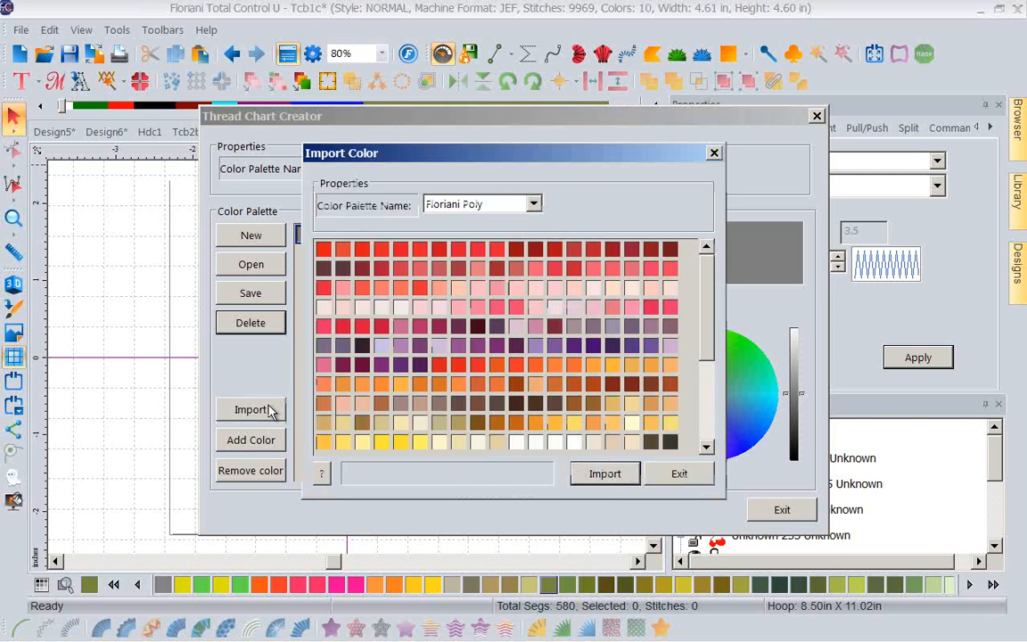
pyautogui.click(323, 477)
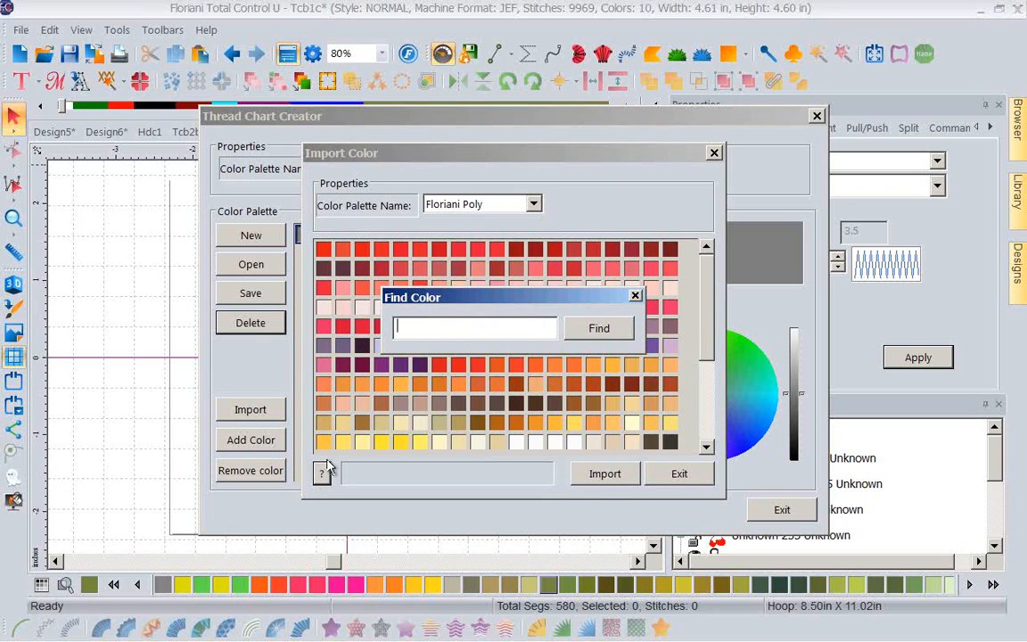
pyautogui.write('232')
pyautogui.click(599, 328)
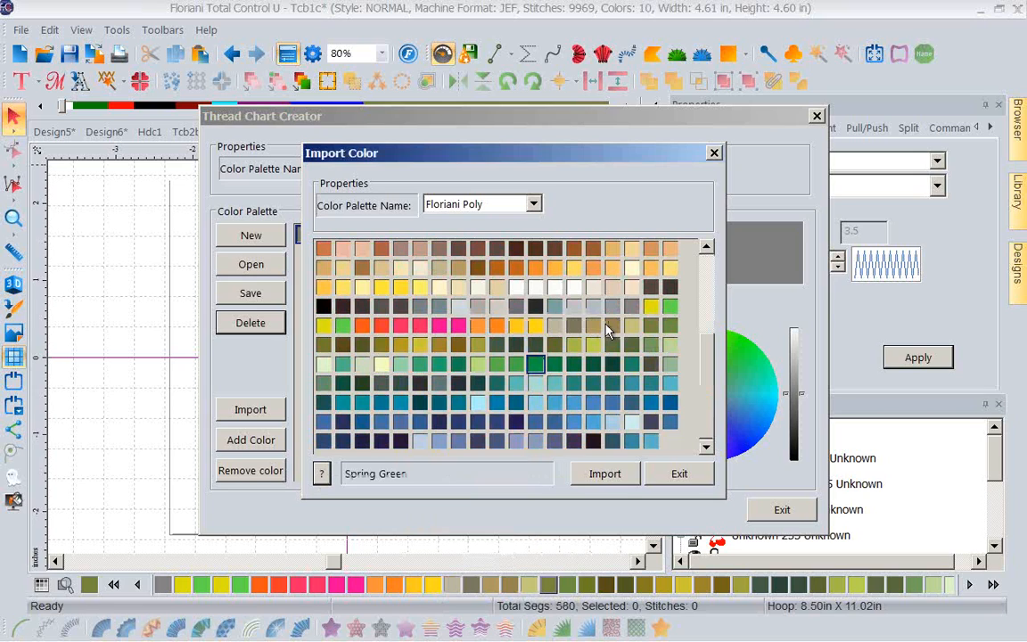
pyautogui.click(605, 474)
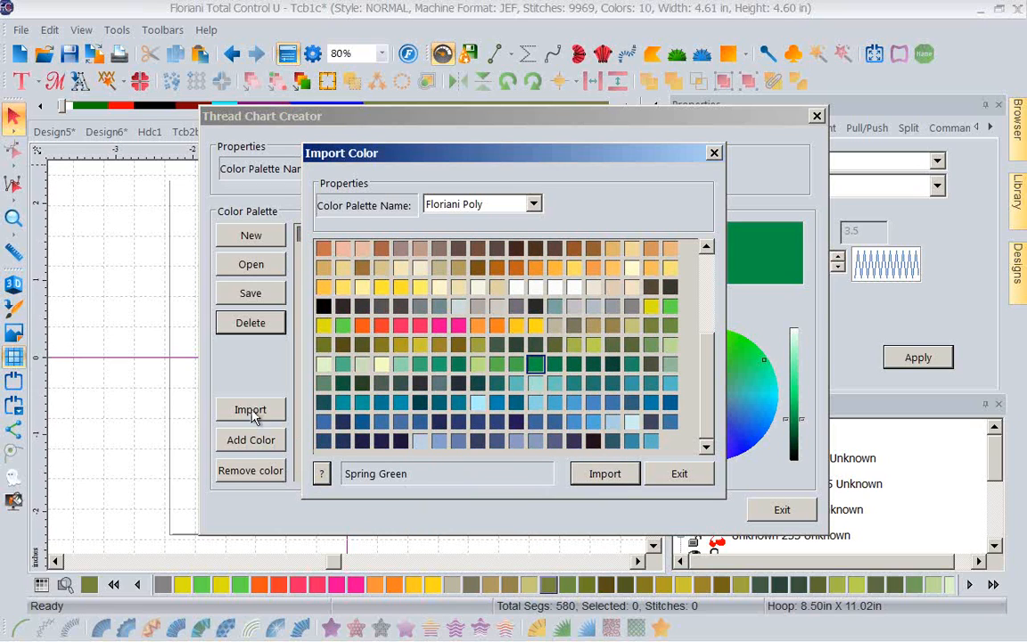
# Find Floriani Poly thread 198 Wine by its number and import it into the custom chart.
pyautogui.click(321, 473)
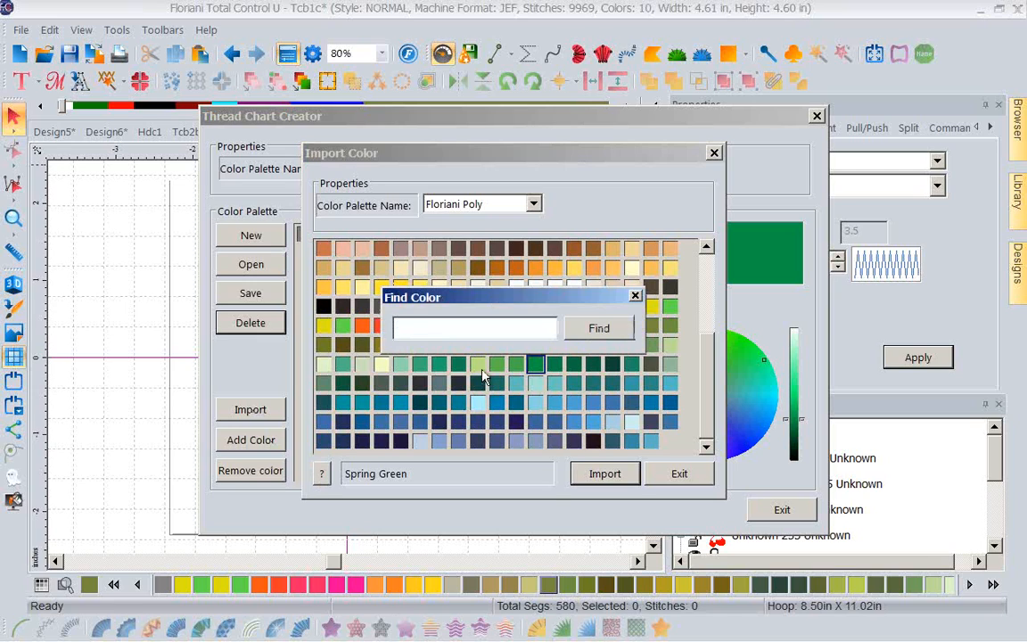
pyautogui.write('198')
pyautogui.click(599, 327)
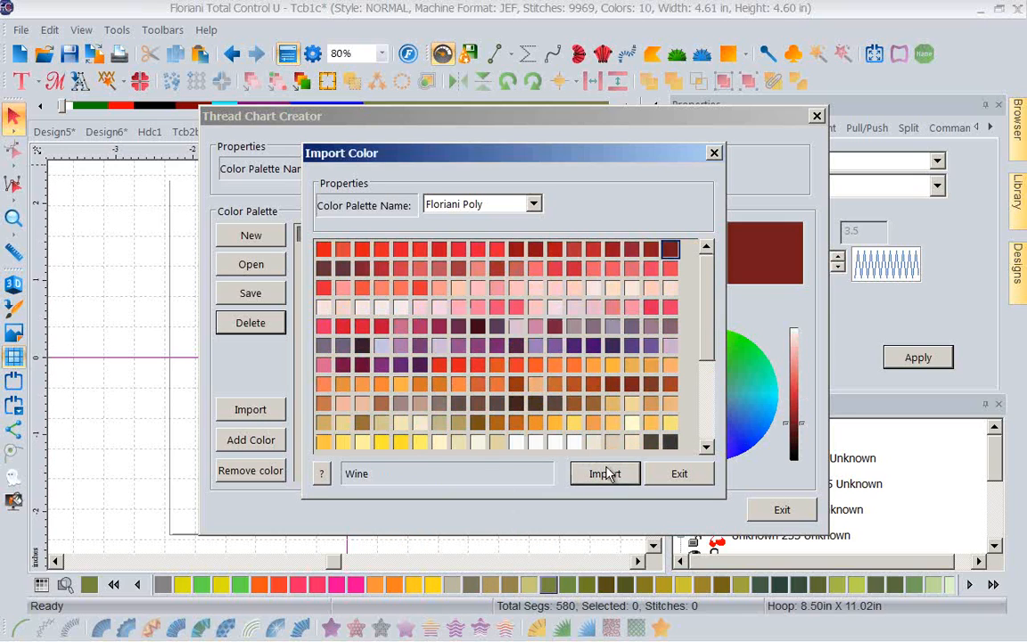
pyautogui.click(604, 473)
pyautogui.click(714, 153)
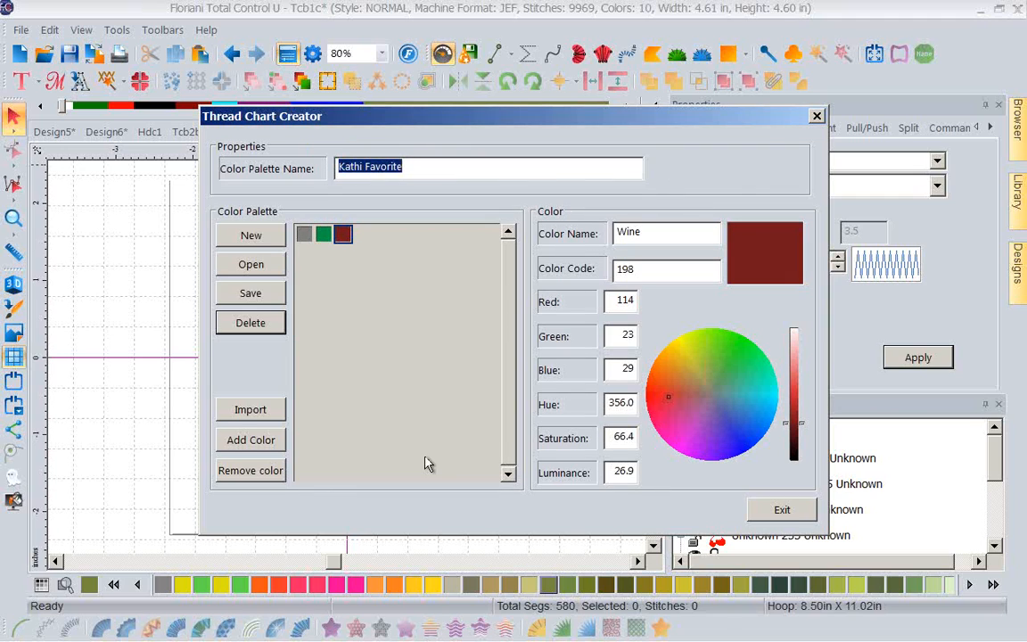
# Find Floriani Poly thread 503 Sunflower by its number and import it into the custom chart.
pyautogui.click(268, 408)
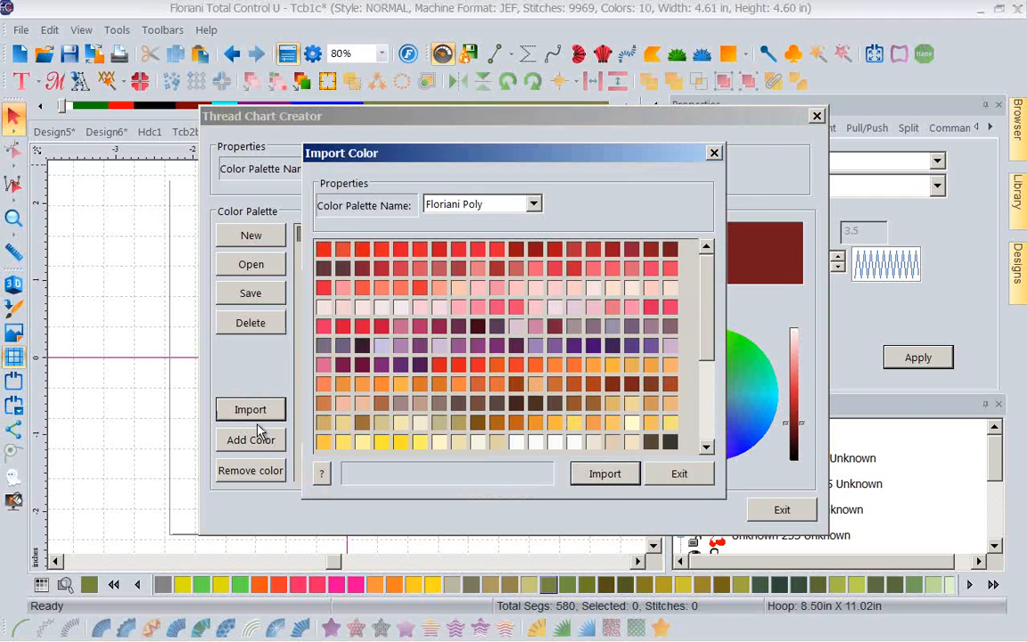
pyautogui.click(322, 474)
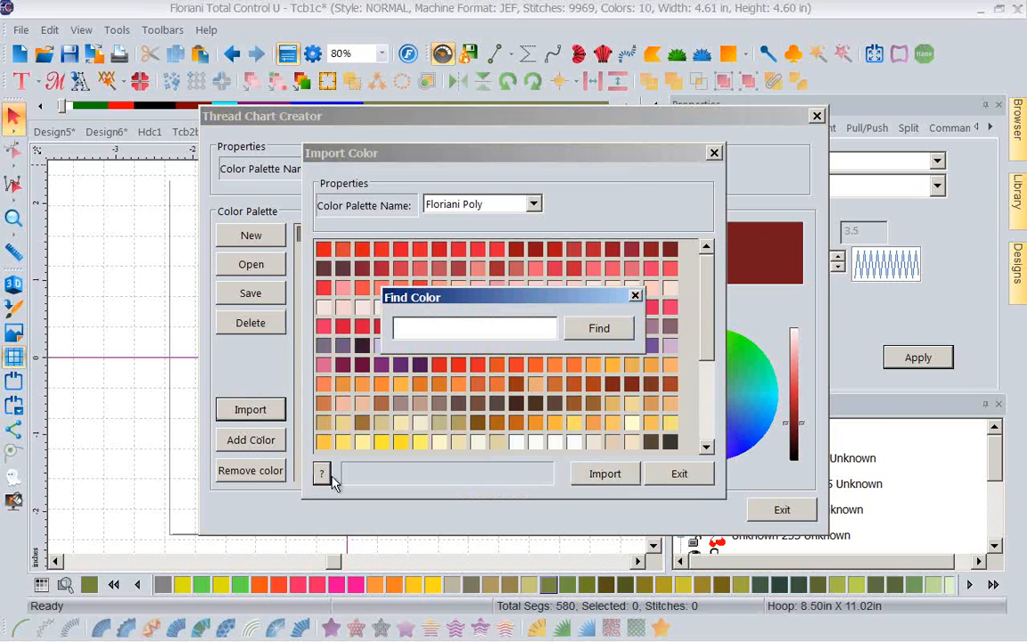
pyautogui.write('5')
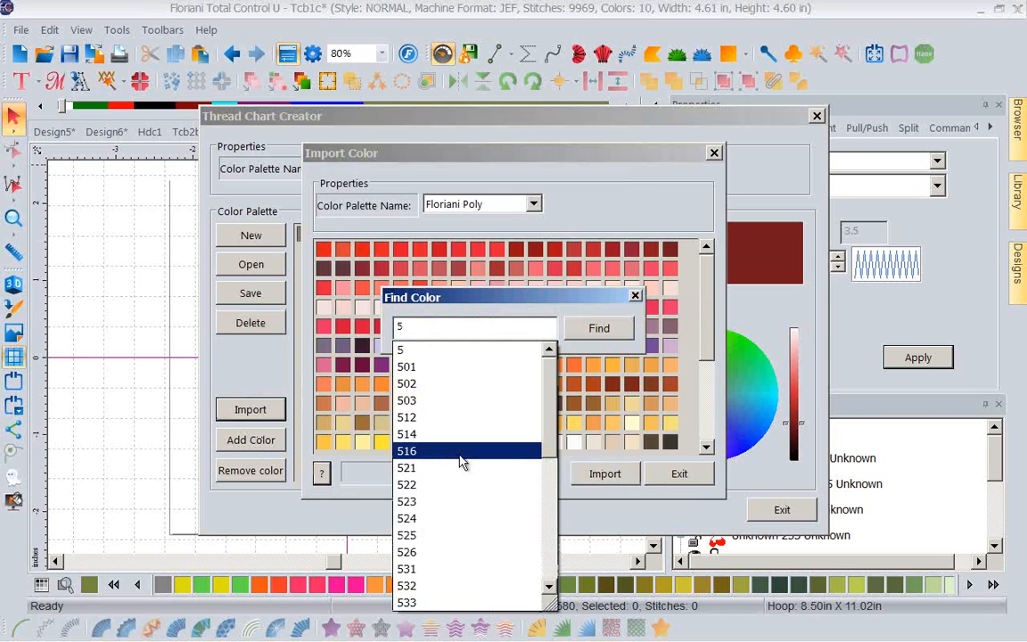
pyautogui.write('03')
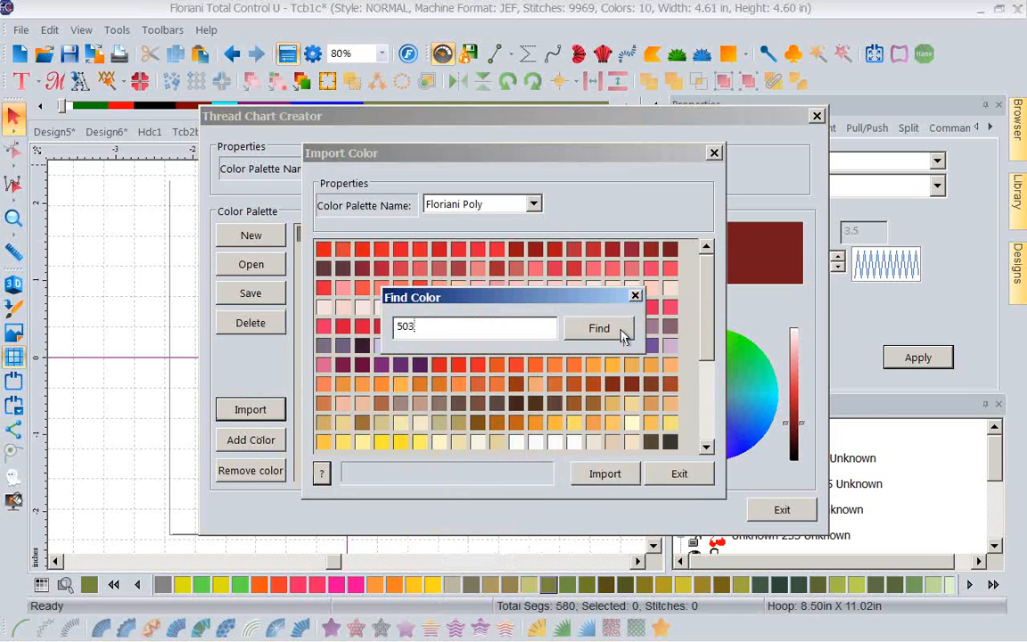
pyautogui.click(622, 335)
pyautogui.click(609, 481)
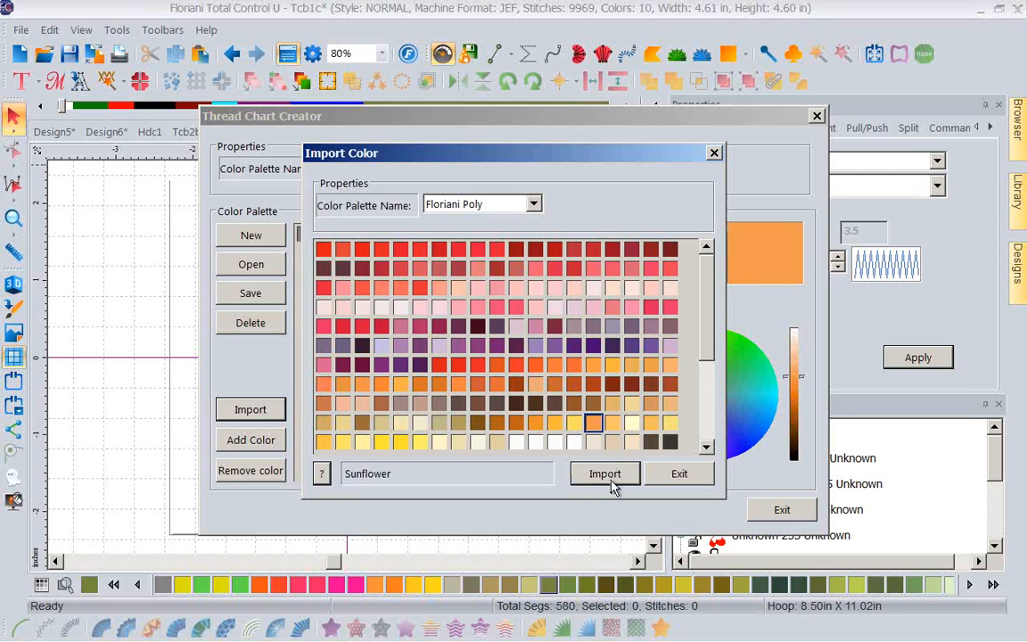
pyautogui.click(679, 474)
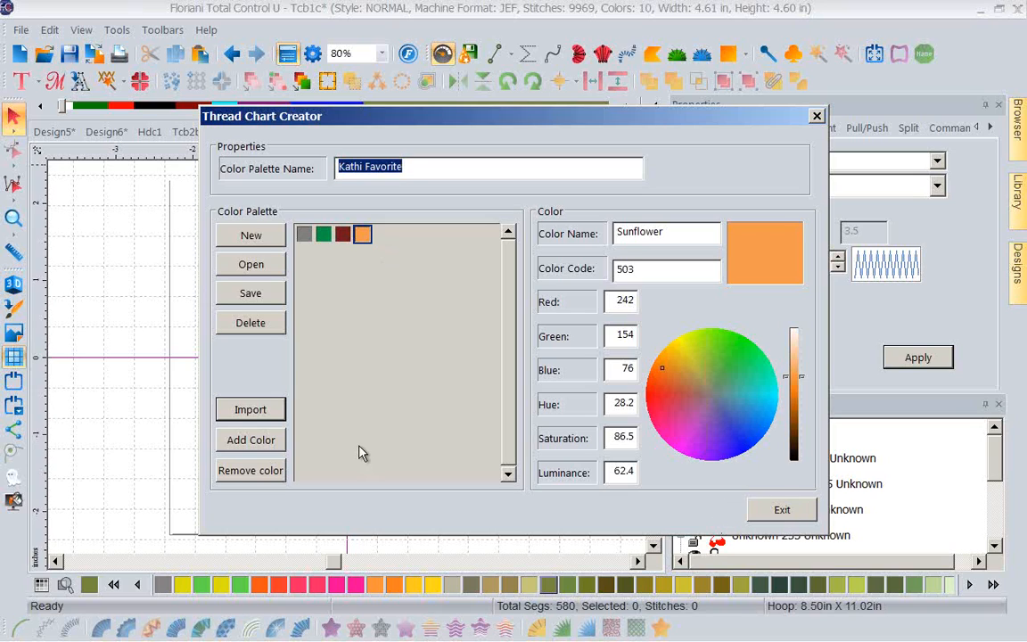
# Save the custom color palette and close Thread Chart Creator.
pyautogui.click(267, 295)
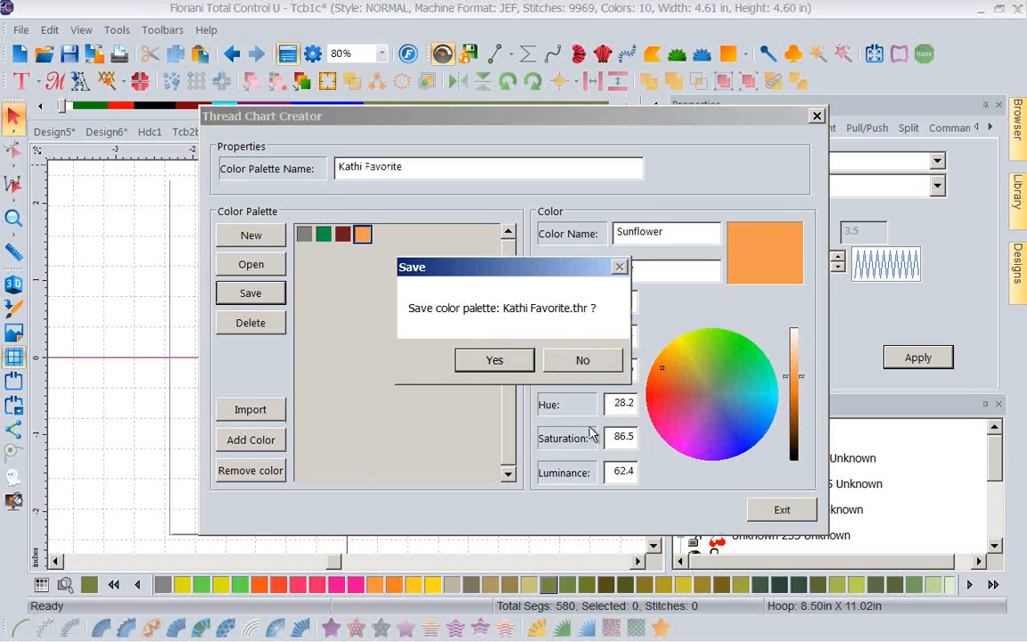
pyautogui.click(497, 359)
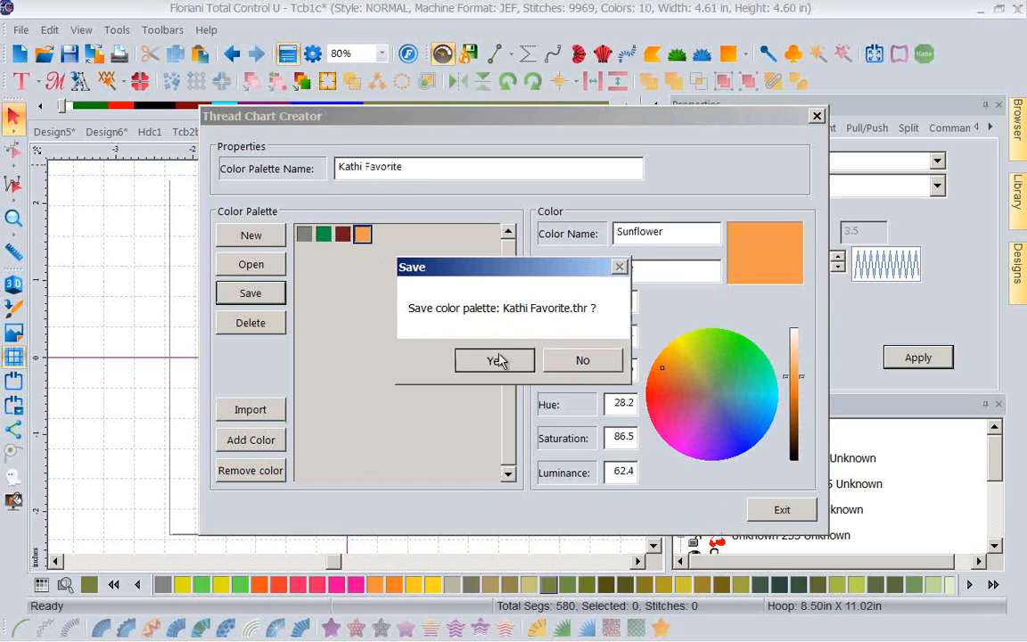
pyautogui.click(790, 509)
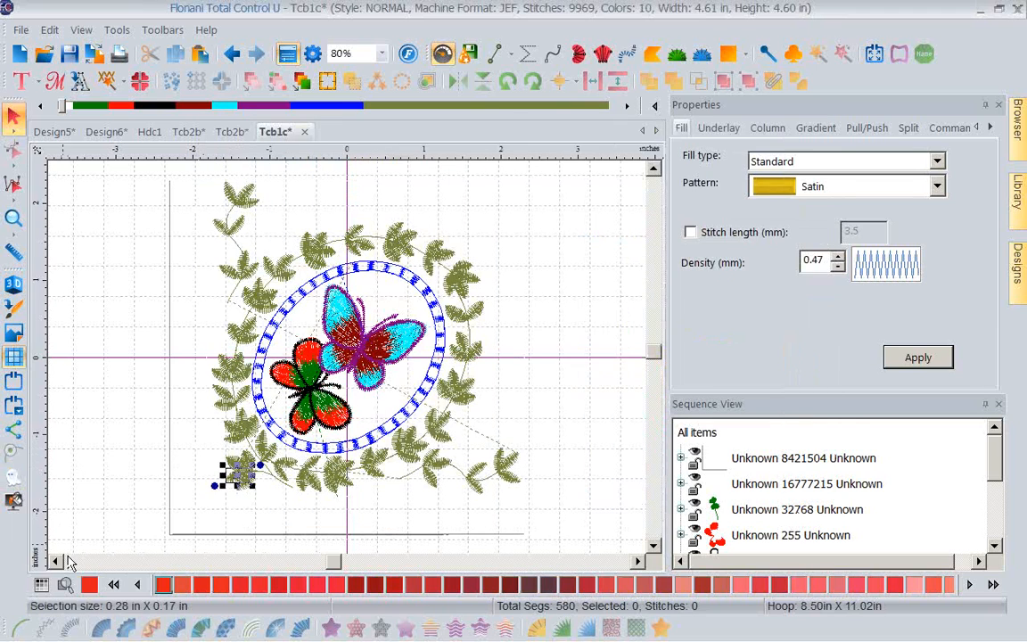
# Make the custom Favorite chart the active thread palette and recolour the red butterfly wing group (Unknown 255) with its Wine thread.
pyautogui.click(42, 585)
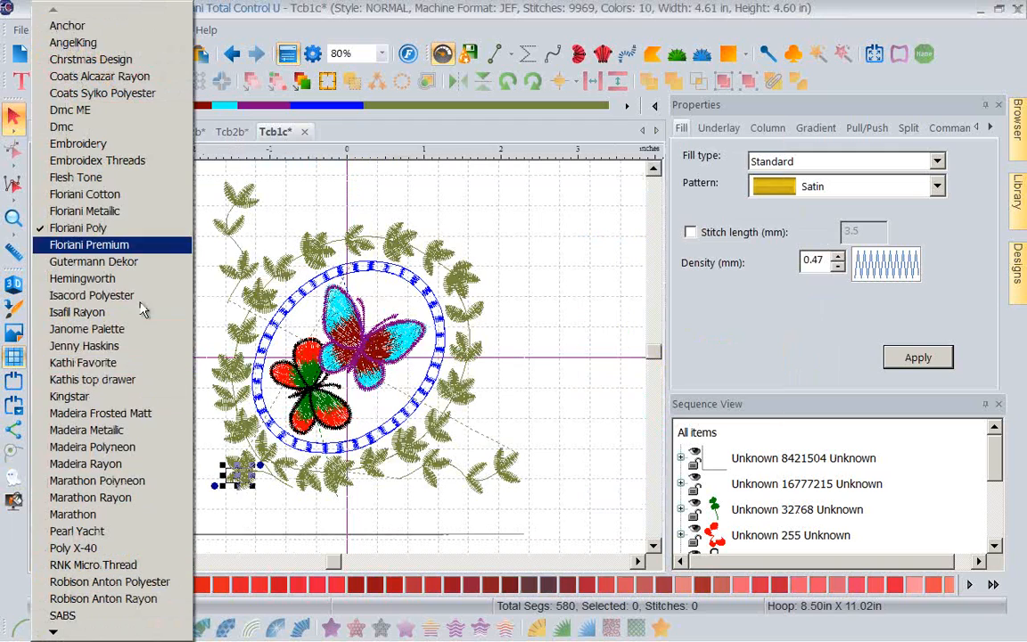
pyautogui.click(104, 373)
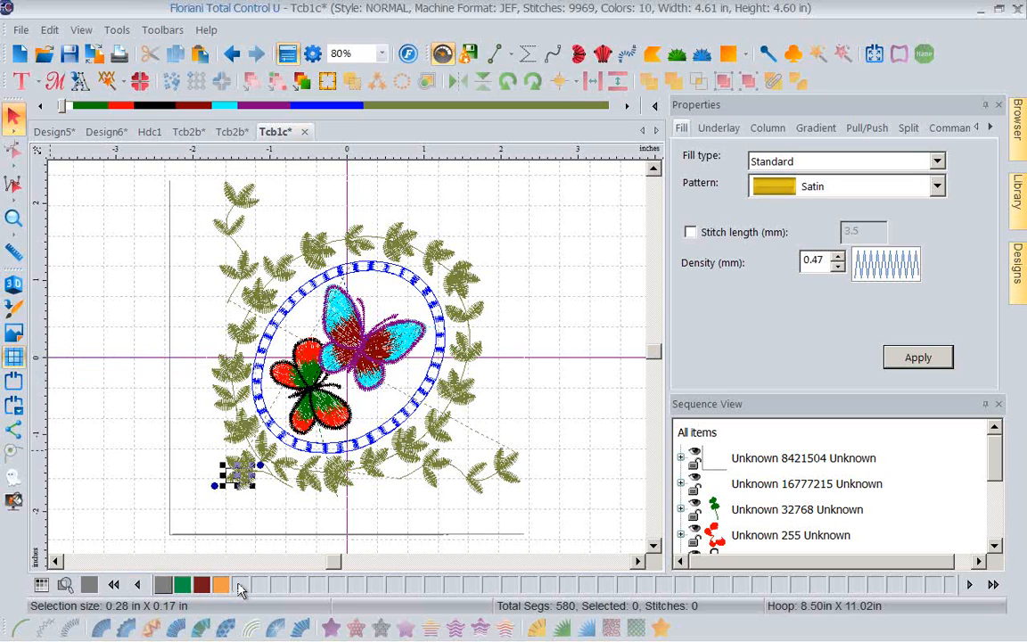
pyautogui.click(509, 353)
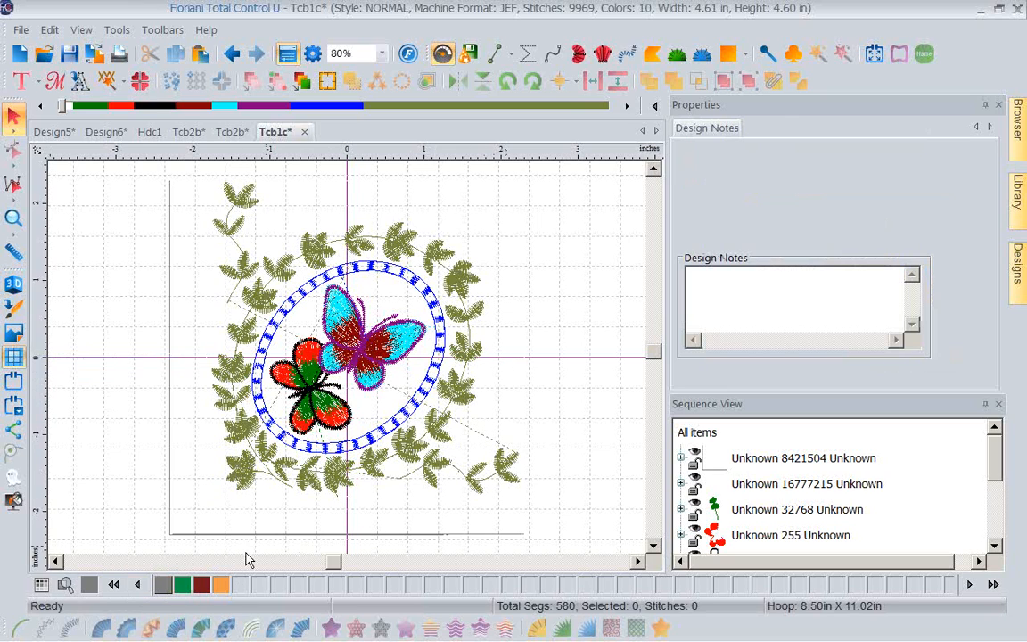
pyautogui.click(753, 537)
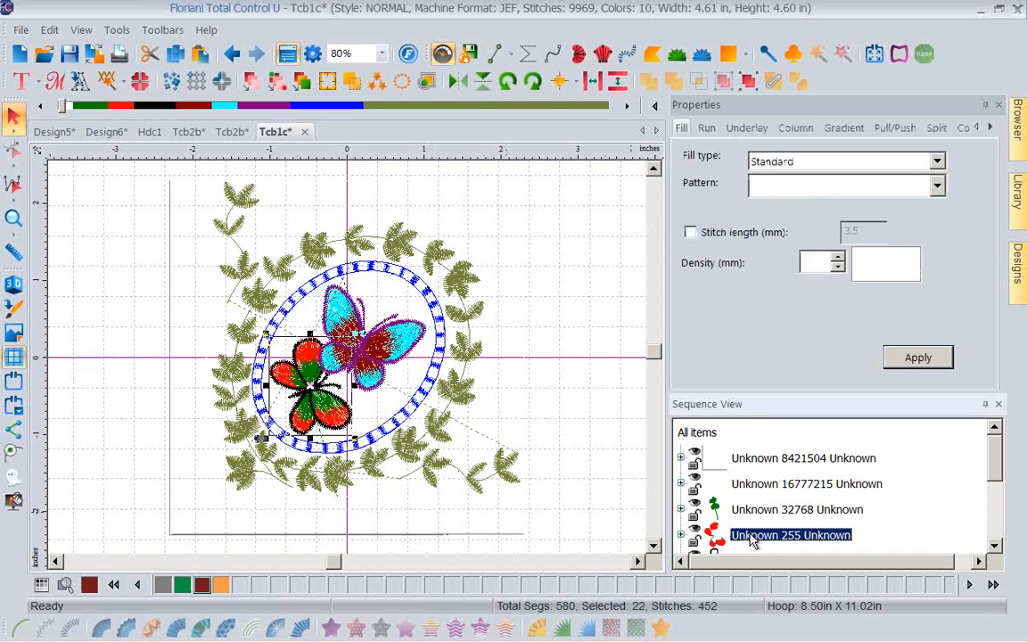
pyautogui.click(201, 585)
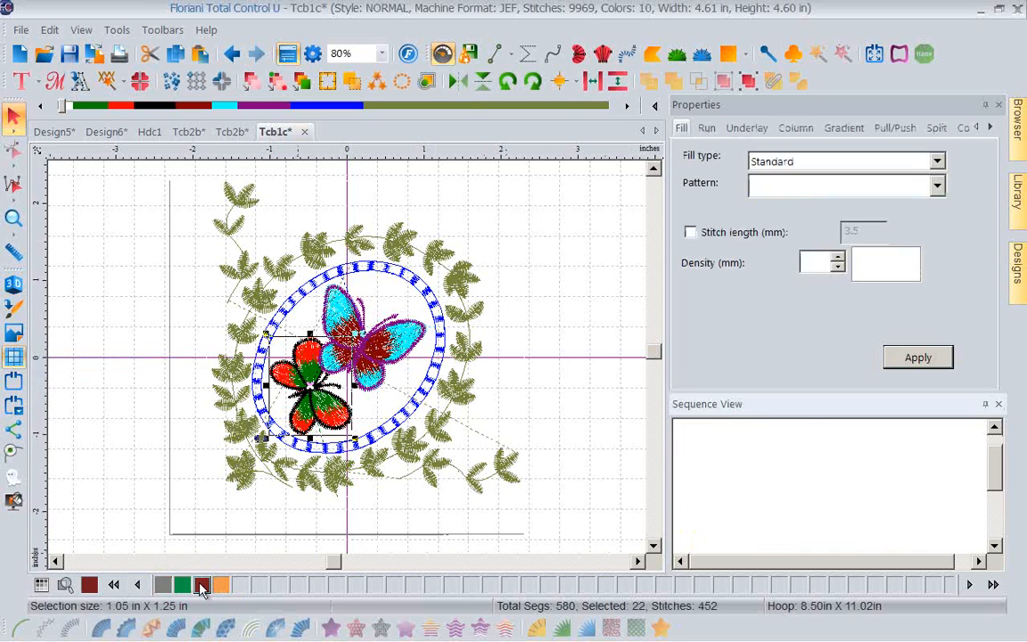
# Deselect the butterfly wings and open the saved custom Favorite thread chart in Thread Chart Creator.
pyautogui.click(614, 366)
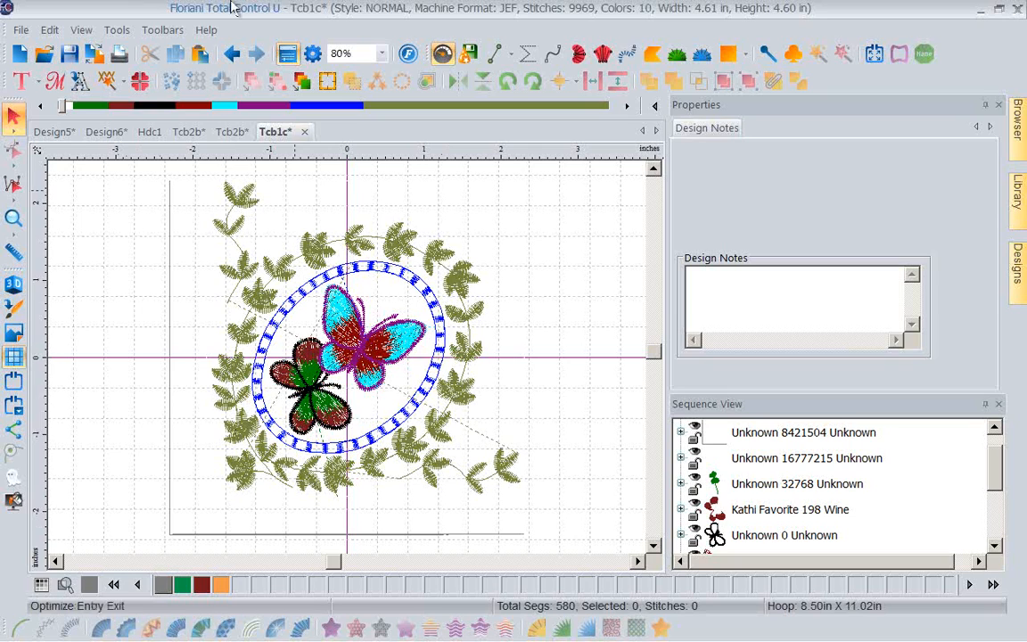
pyautogui.click(116, 30)
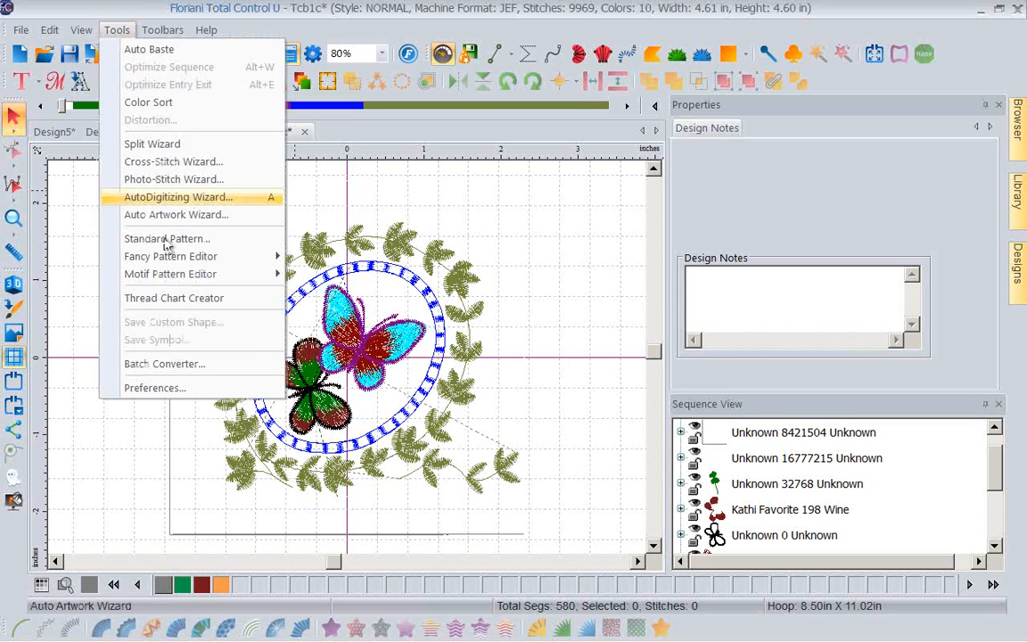
pyautogui.click(178, 298)
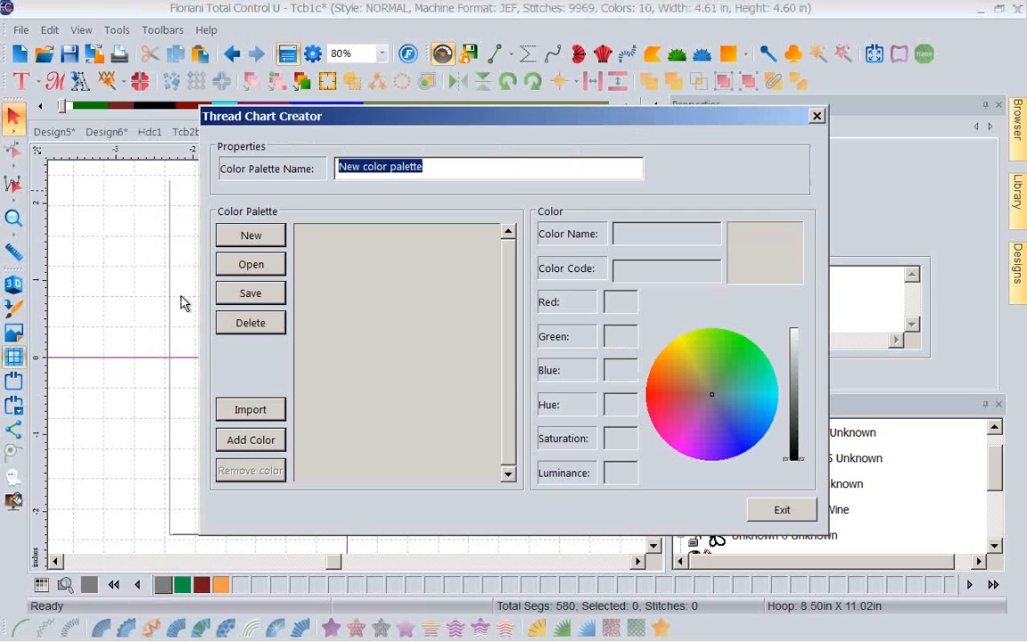
pyautogui.click(250, 268)
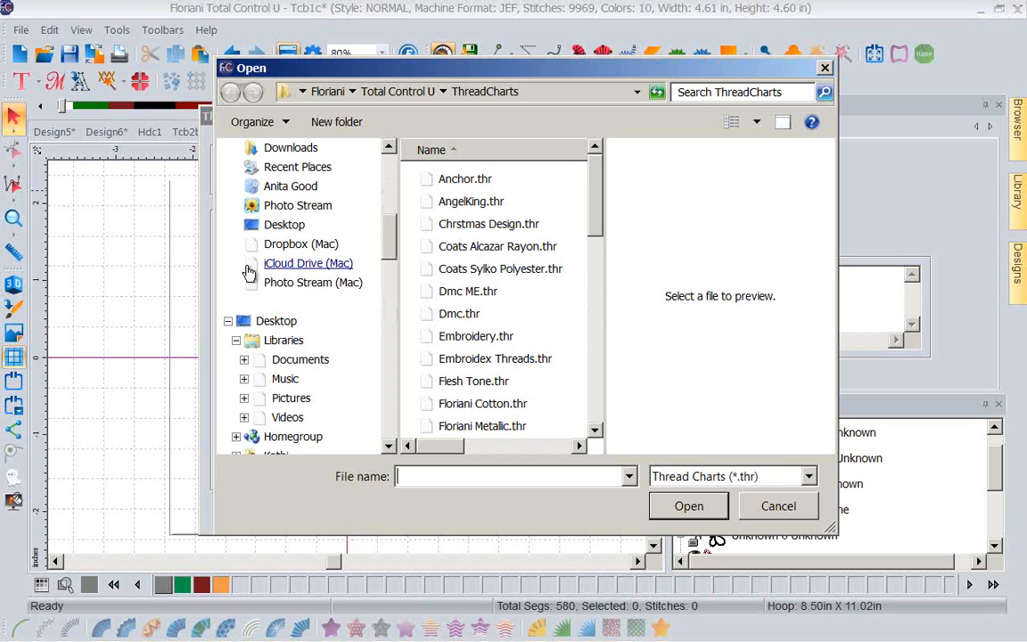
pyautogui.moveTo(602, 202); pyautogui.dragTo(603, 303)
pyautogui.click(480, 257)
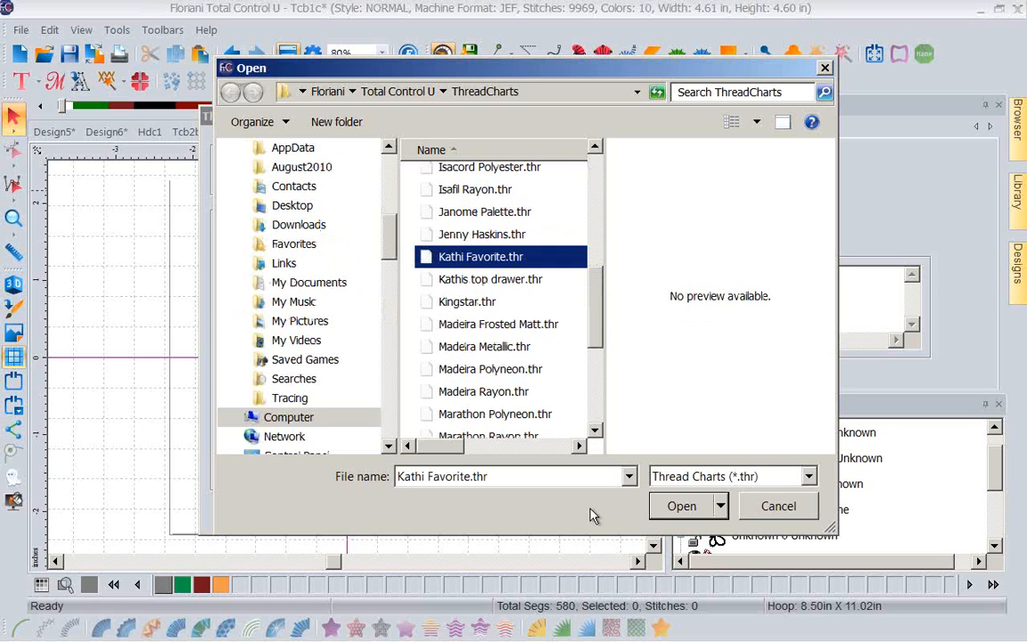
pyautogui.click(681, 506)
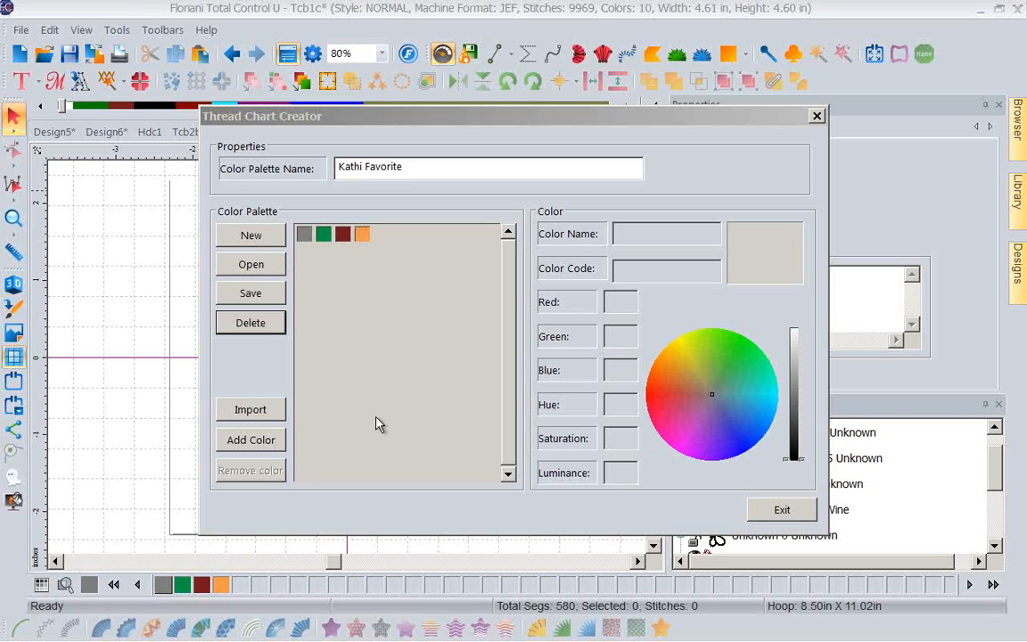
# Import thread 21 Red from the Floriani Cotton palette into the custom Favorite chart.
pyautogui.click(249, 410)
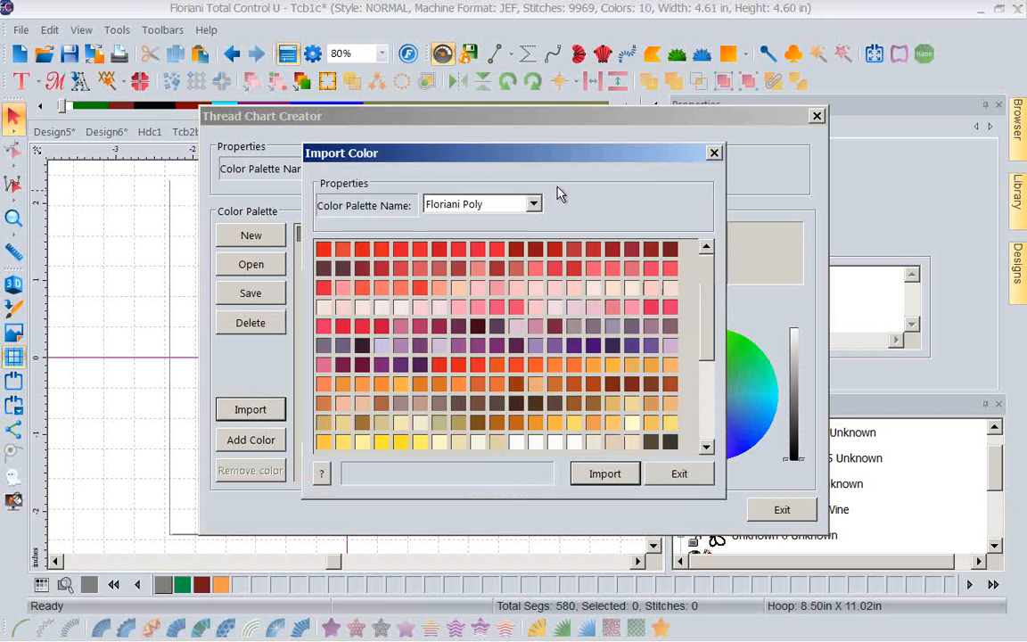
pyautogui.click(533, 204)
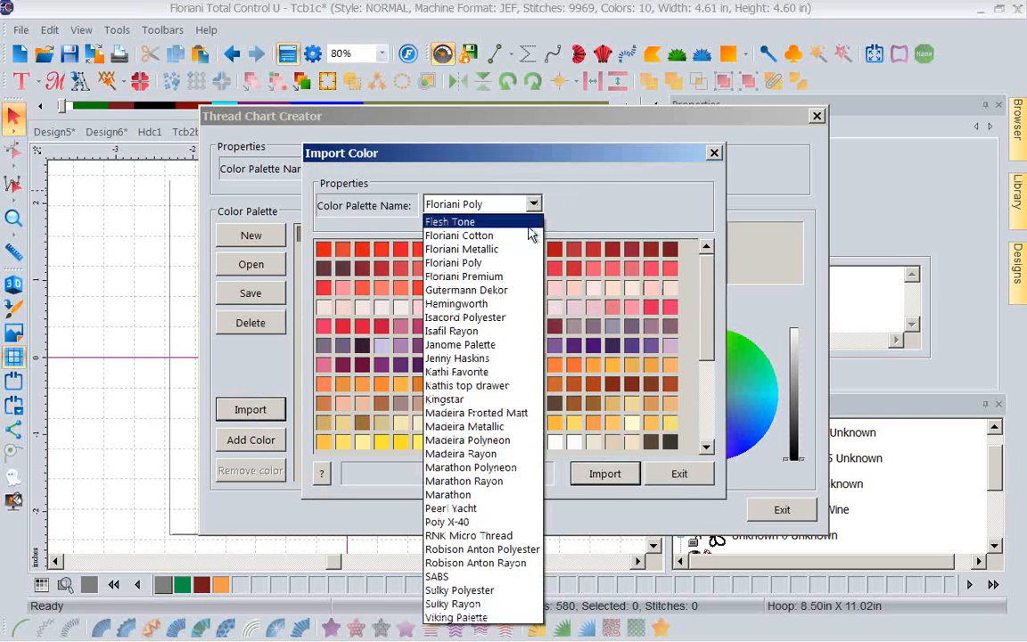
pyautogui.click(473, 235)
pyautogui.click(441, 252)
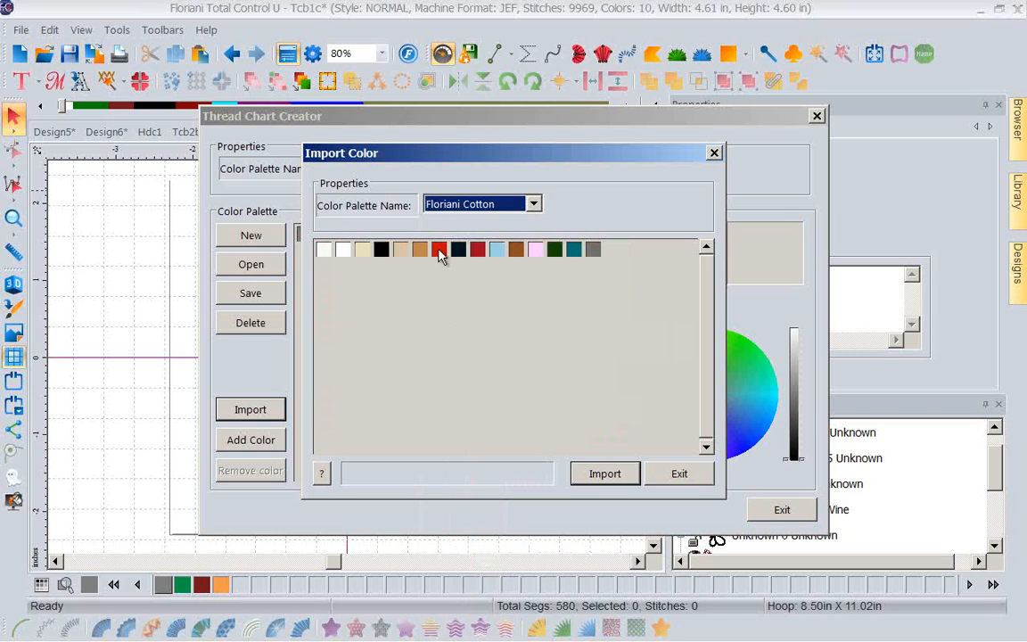
pyautogui.click(600, 475)
pyautogui.click(679, 475)
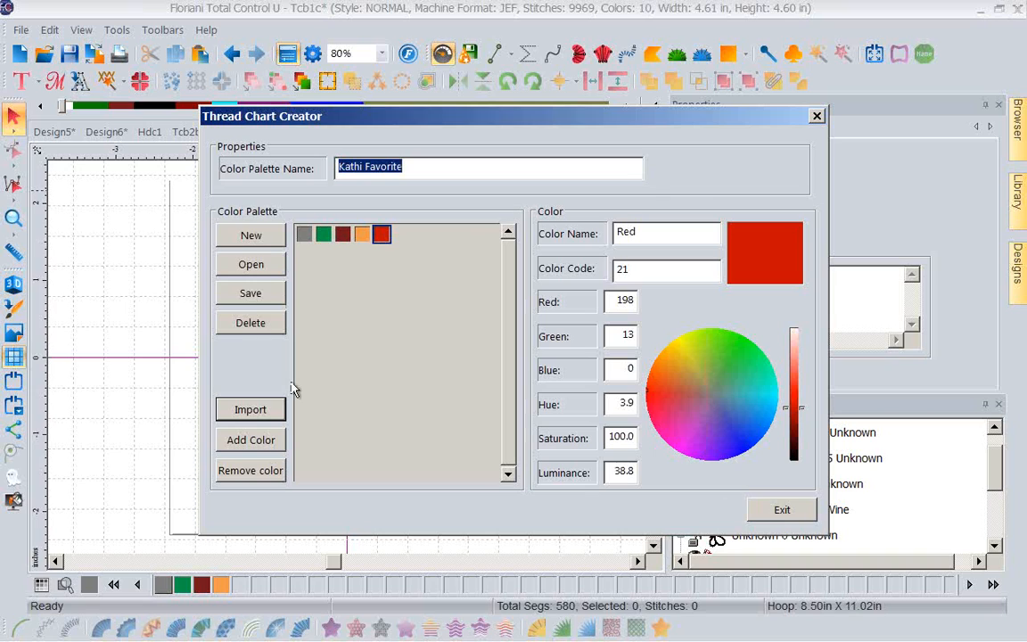
# Save the updated Favorite color palette over its existing thread chart file and close Thread Chart Creator.
pyautogui.click(250, 295)
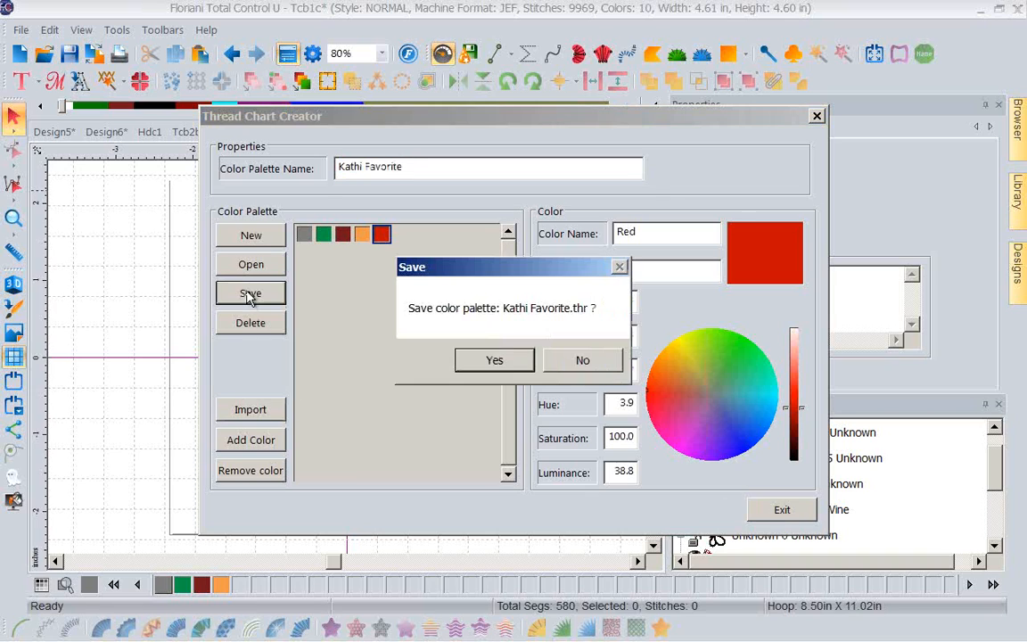
pyautogui.click(495, 360)
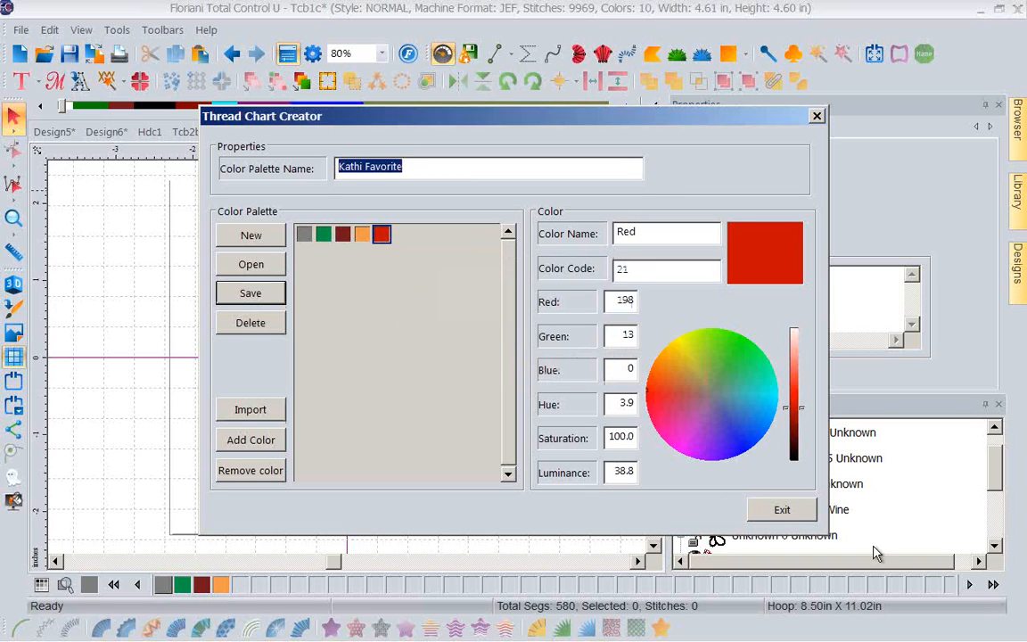
pyautogui.click(799, 513)
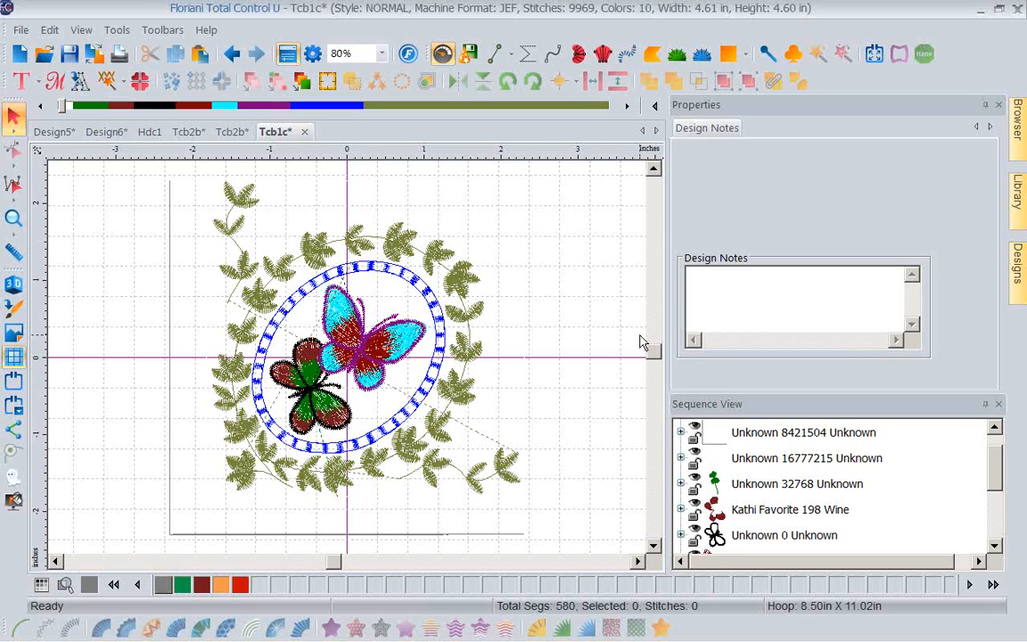
# Create a new blank design and place a circle text object near the centre, with a radius of about 1.57 in.
pyautogui.click(23, 56)
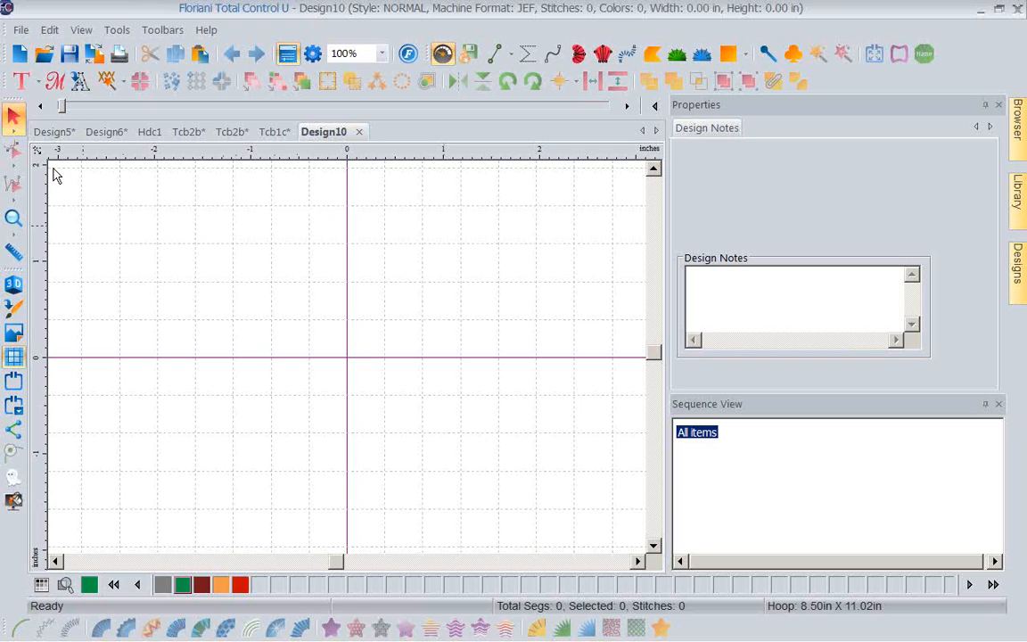
pyautogui.click(37, 84)
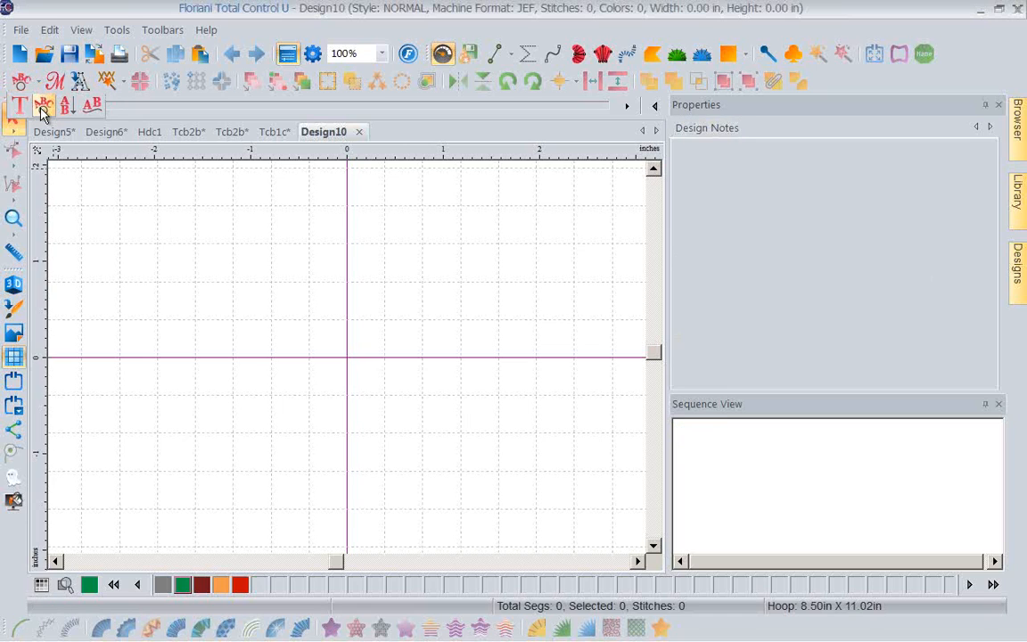
pyautogui.click(42, 107)
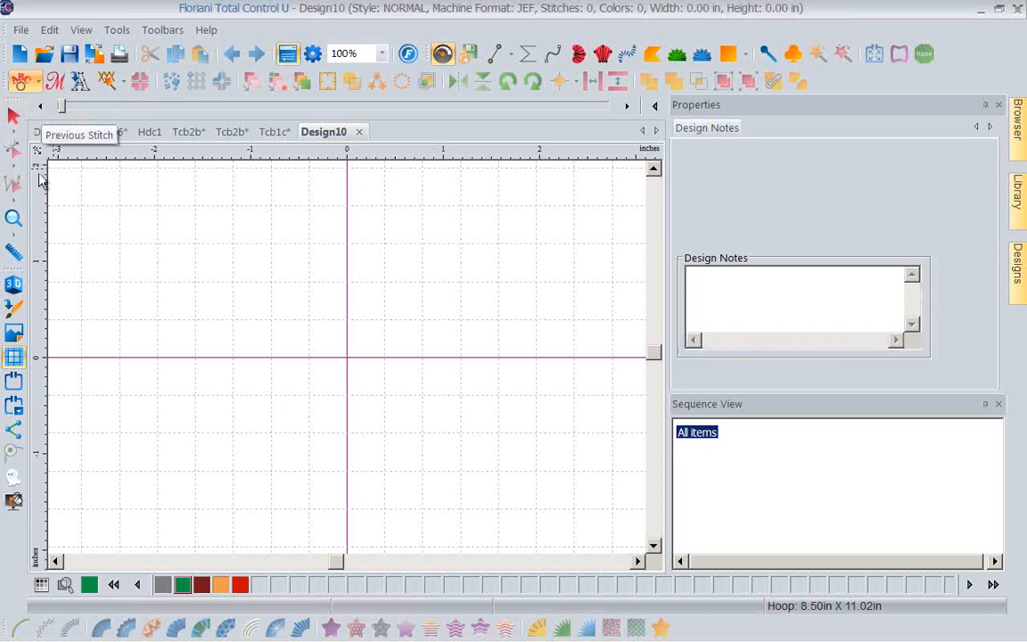
pyautogui.click(337, 346)
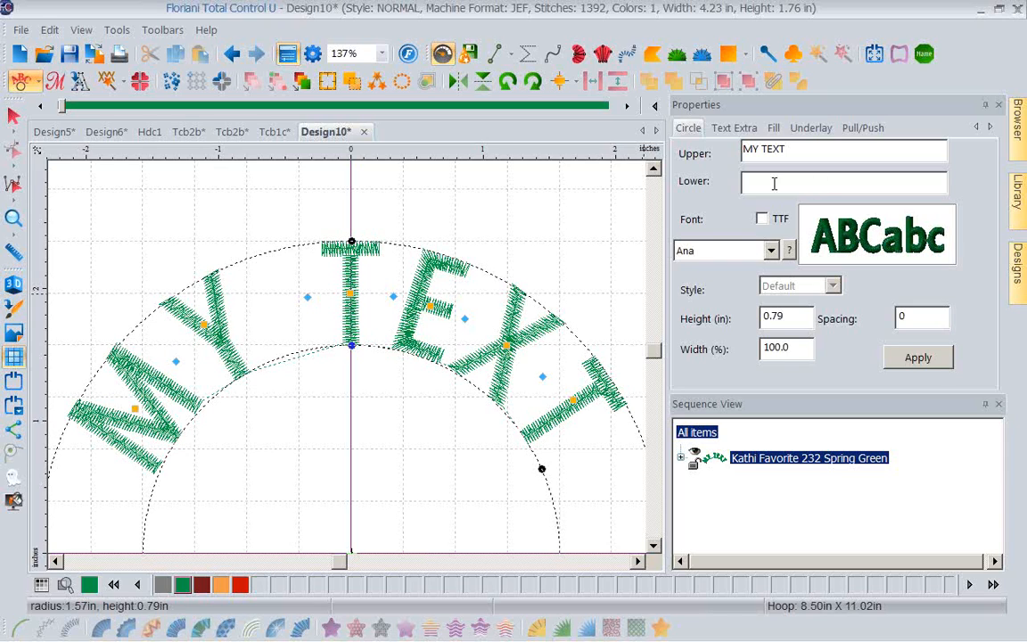
# Set the circle text's upper line to "Florinai" and lower line to "Did it", apply it, and show the whole circle.
pyautogui.moveTo(793, 151); pyautogui.dragTo(707, 142)
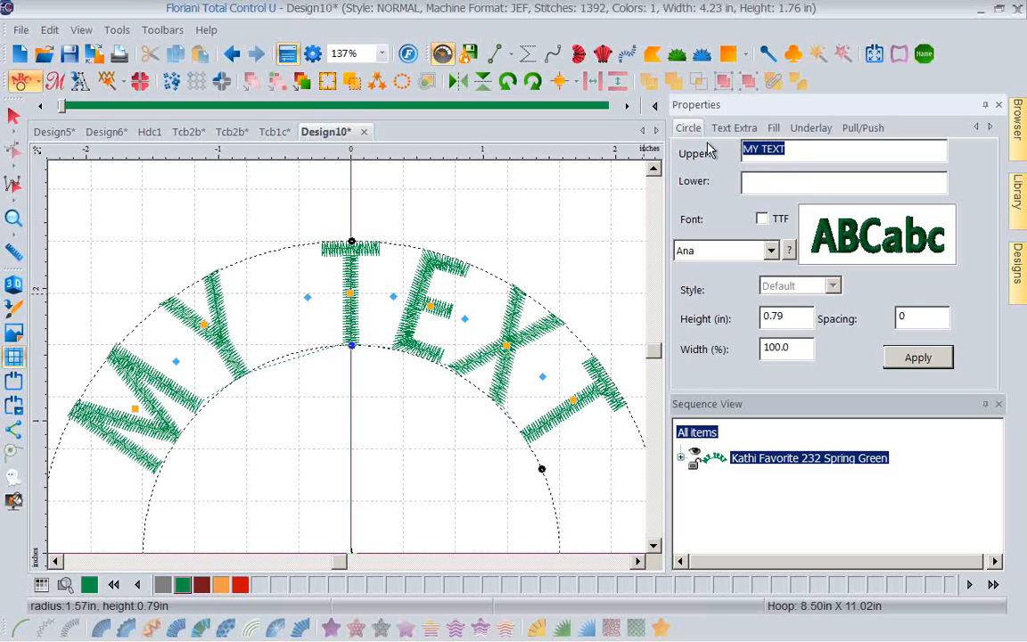
pyautogui.write('Floriani')
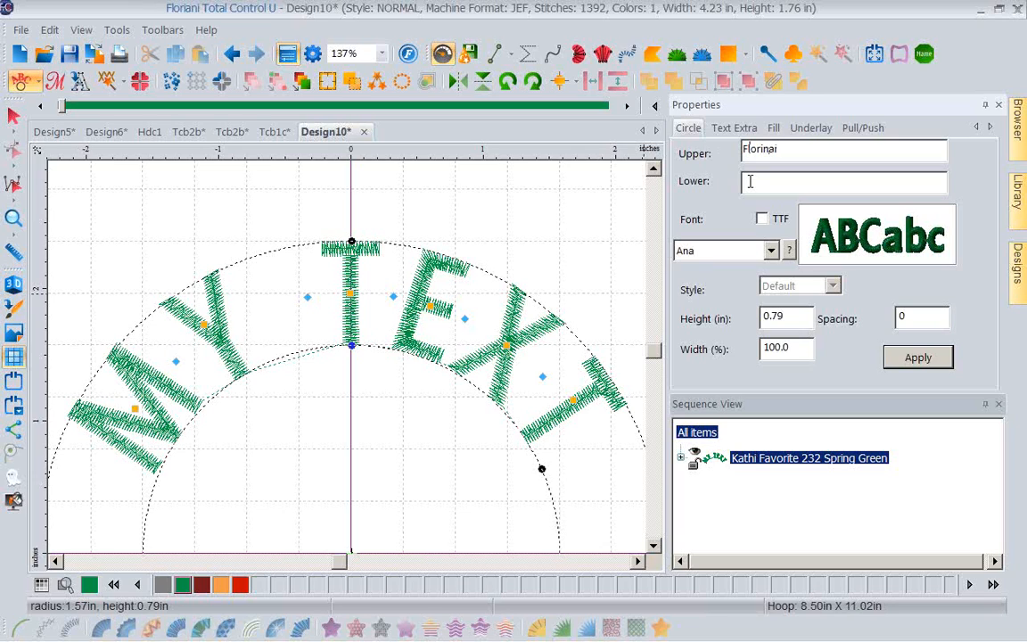
pyautogui.click(750, 181)
pyautogui.write('Did it')
pyautogui.click(907, 358)
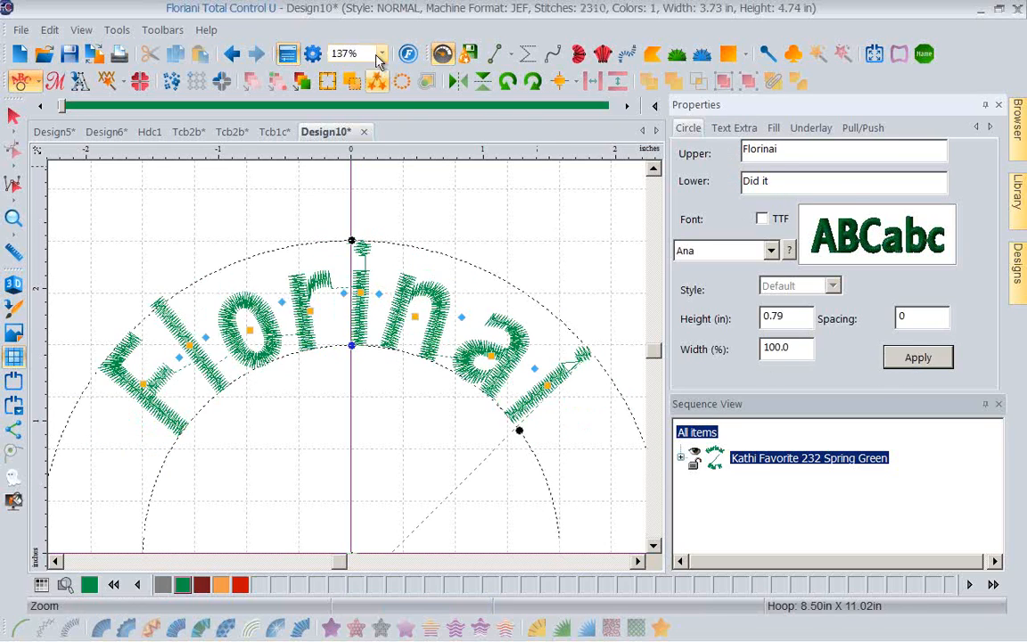
pyautogui.click(348, 55)
pyautogui.click(341, 99)
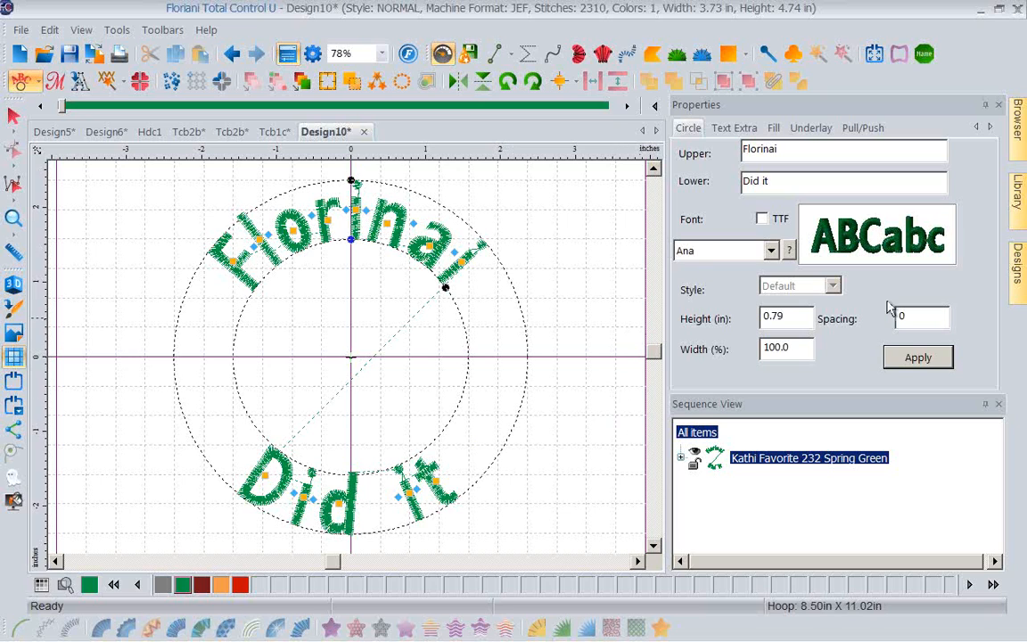
# Set the circular text to the Camilla font with a height of 0.50 in and apply the changes.
pyautogui.click(702, 249)
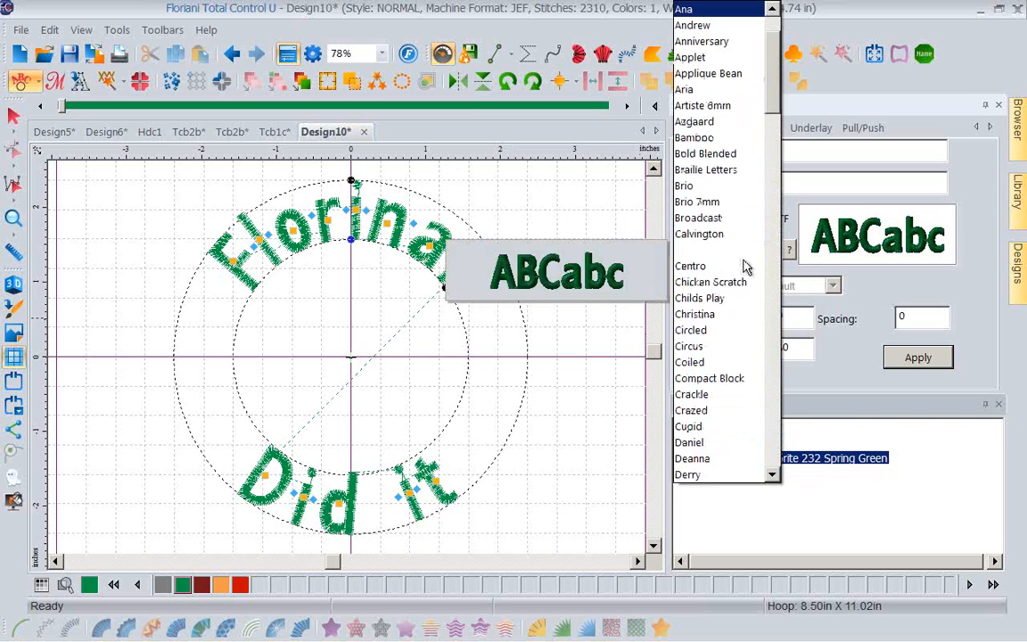
pyautogui.click(713, 250)
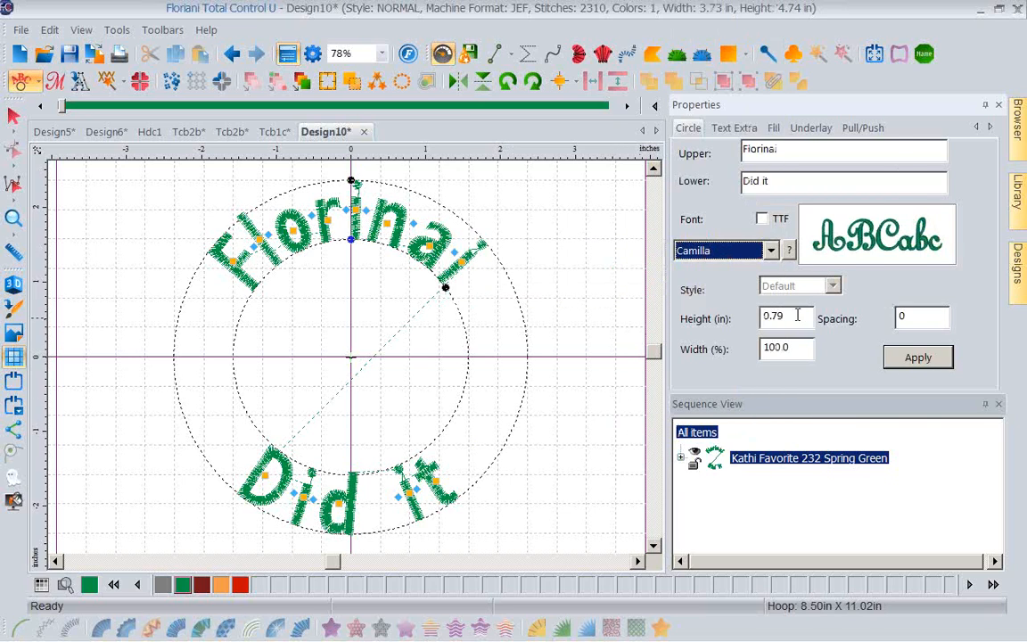
pyautogui.moveTo(798, 315); pyautogui.dragTo(699, 328)
pyautogui.press('BackSpace')
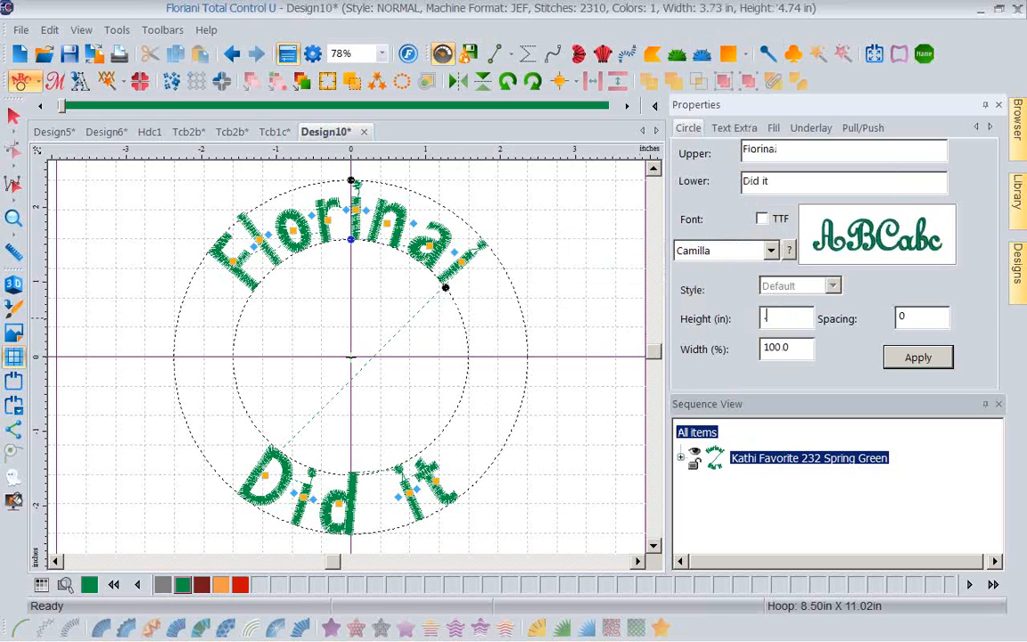
pyautogui.click(911, 360)
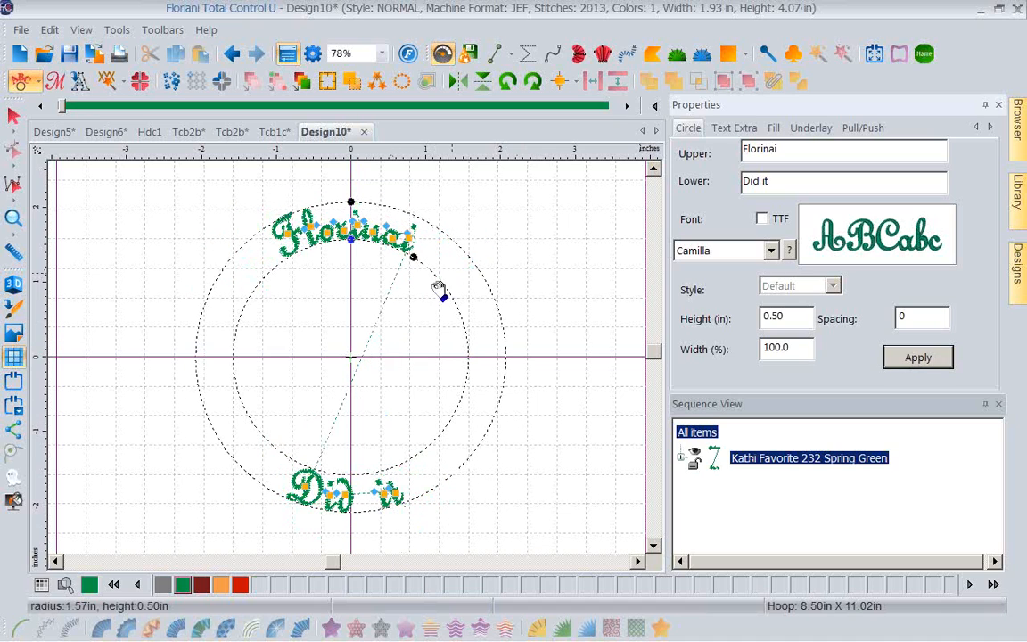
# Create a new design and place a vertical text object above its centre.
pyautogui.click(19, 55)
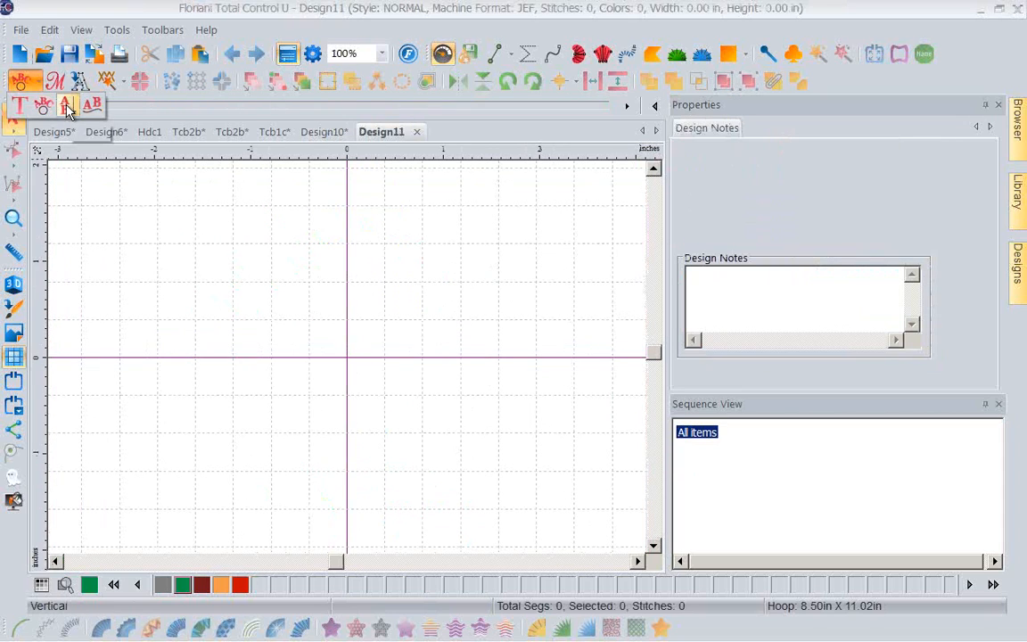
pyautogui.click(68, 106)
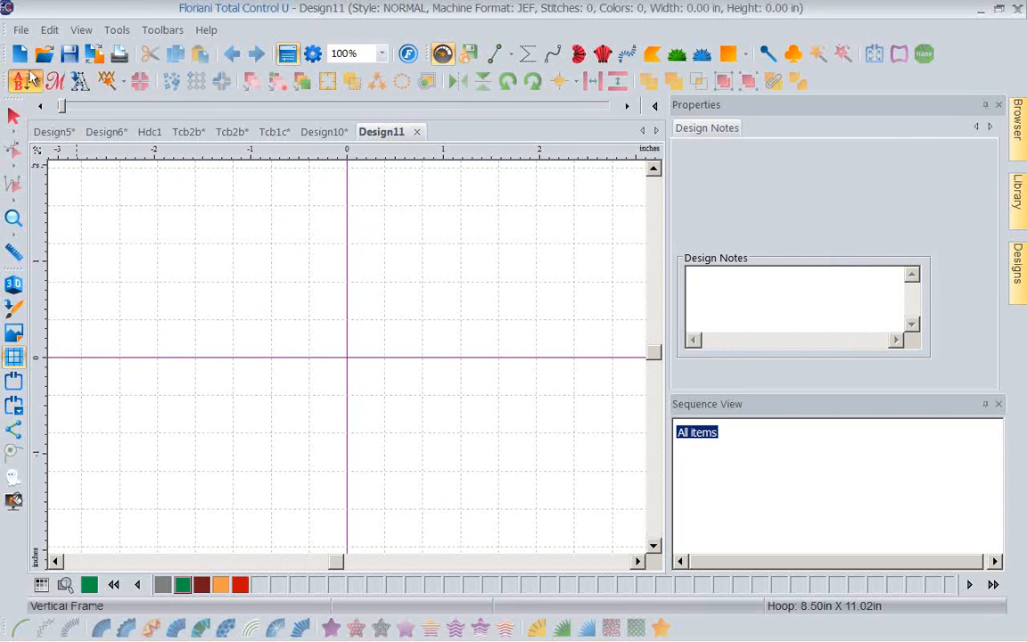
pyautogui.click(305, 268)
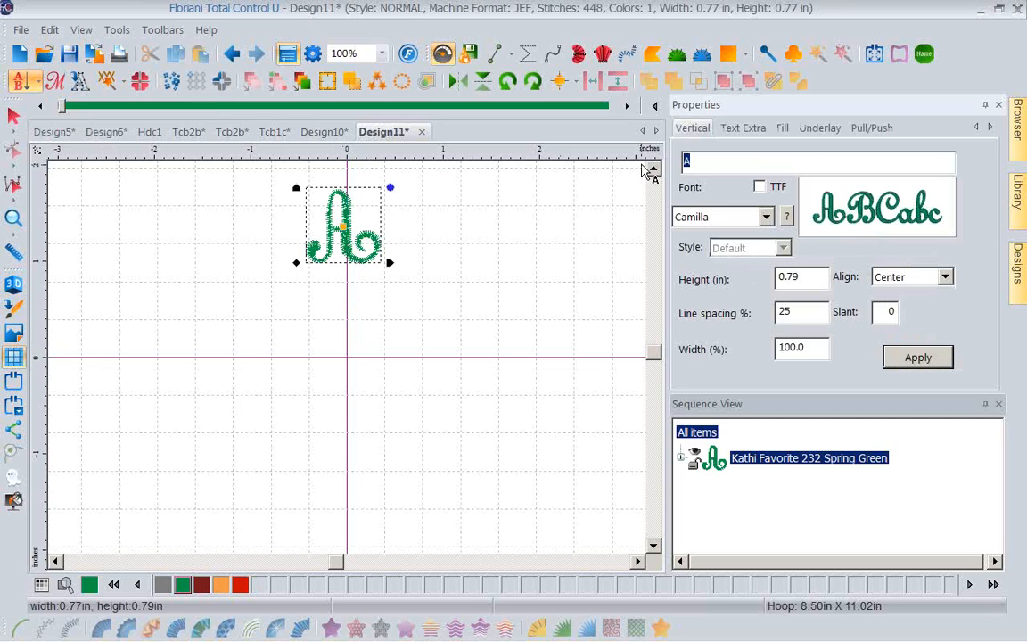
# Set the vertical text to FLORIANI in the Daniel font and apply it.
pyautogui.write('FLORIANI')
pyautogui.click(765, 216)
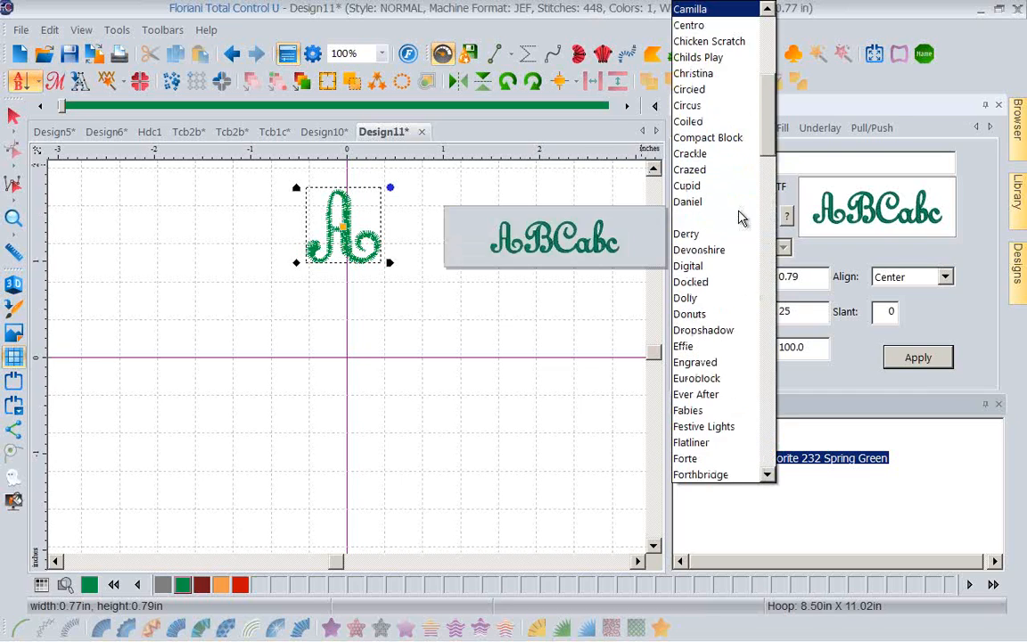
pyautogui.click(693, 200)
pyautogui.click(915, 356)
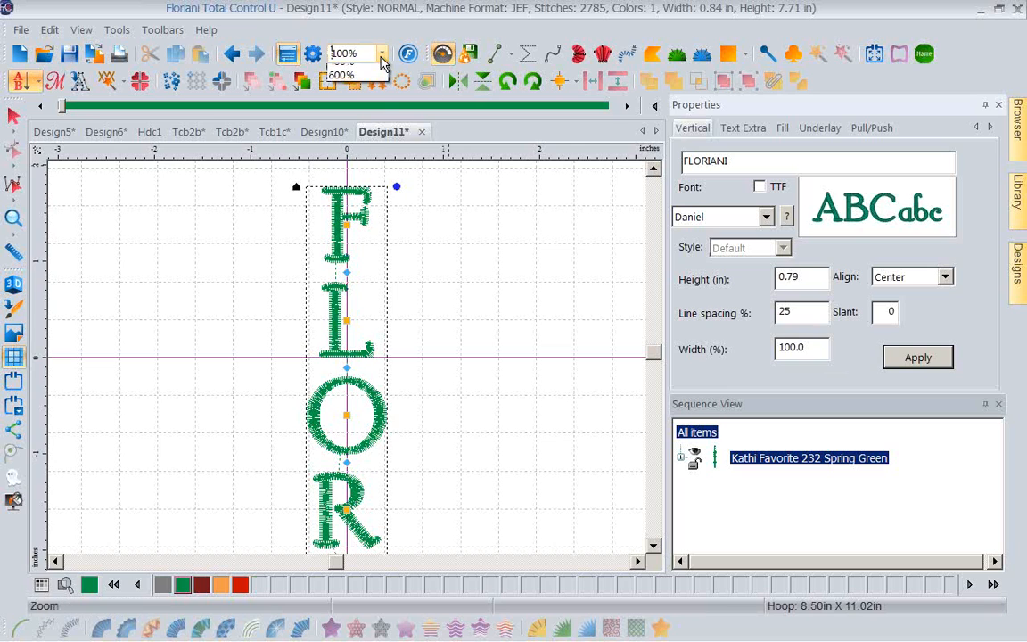
pyautogui.click(346, 54)
pyautogui.click(352, 100)
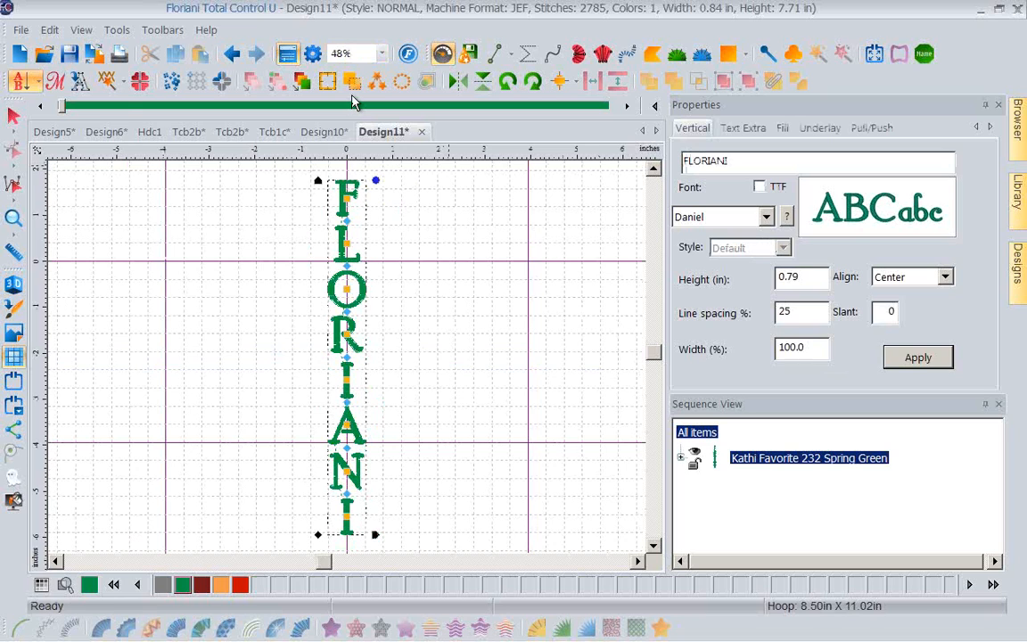
# Create a new design and place a path text object that uses the Double wave path.
pyautogui.click(19, 55)
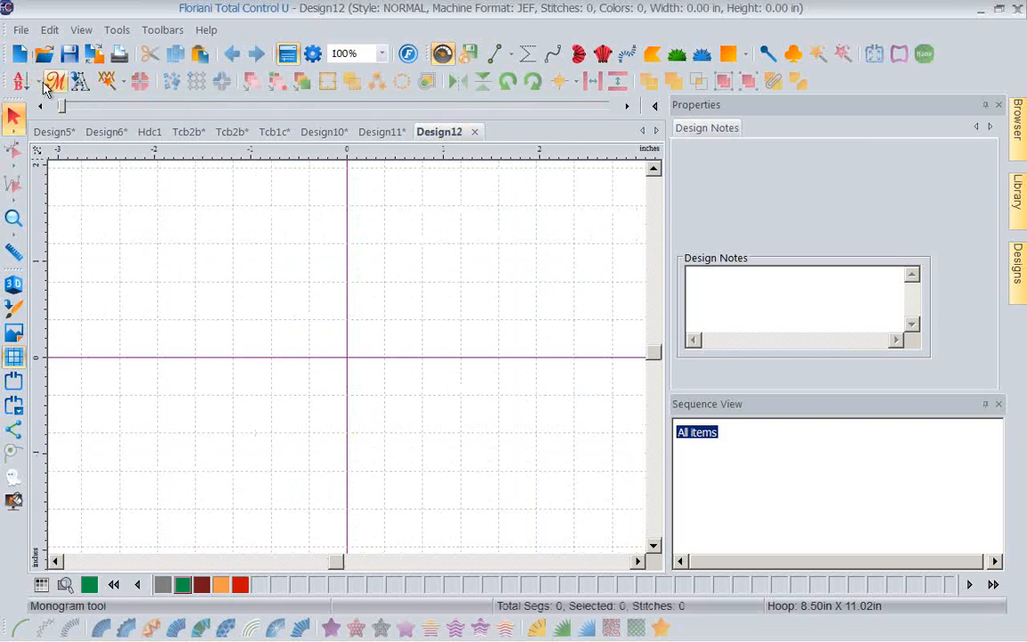
pyautogui.click(32, 80)
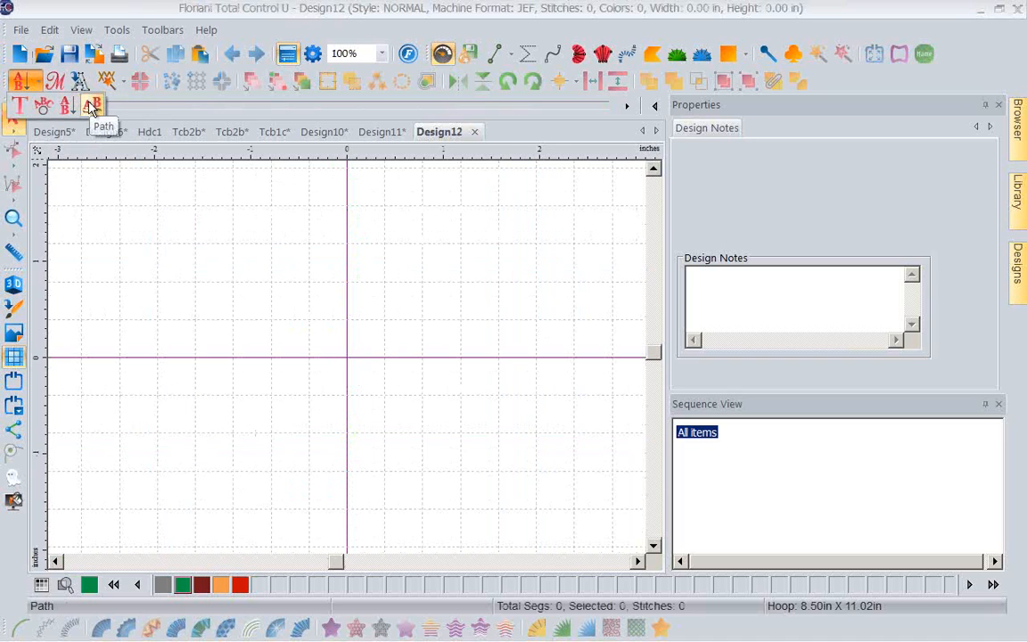
pyautogui.click(91, 107)
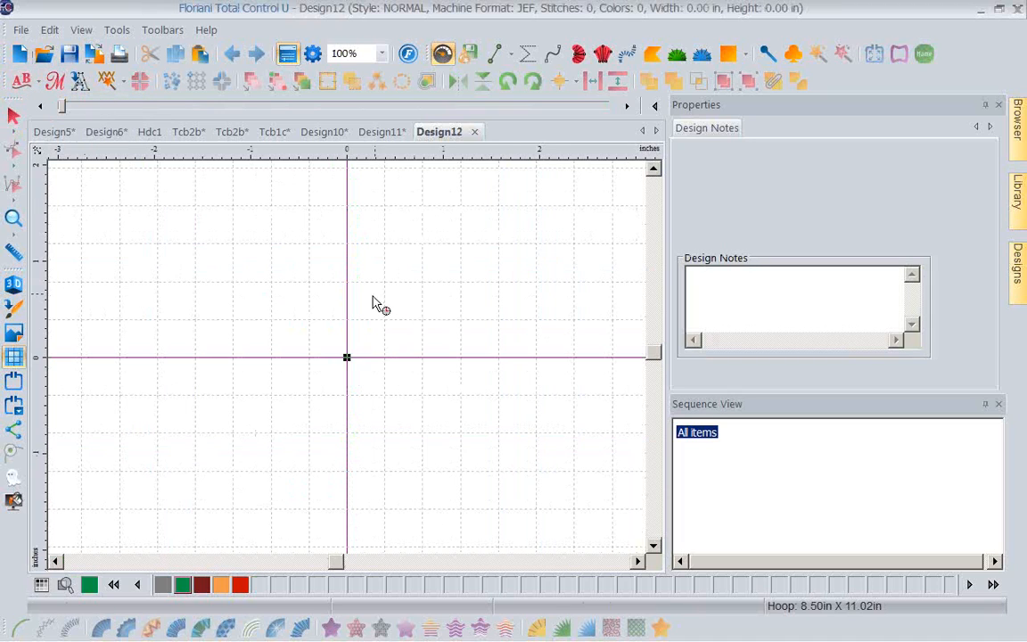
pyautogui.click(25, 80)
pyautogui.click(91, 106)
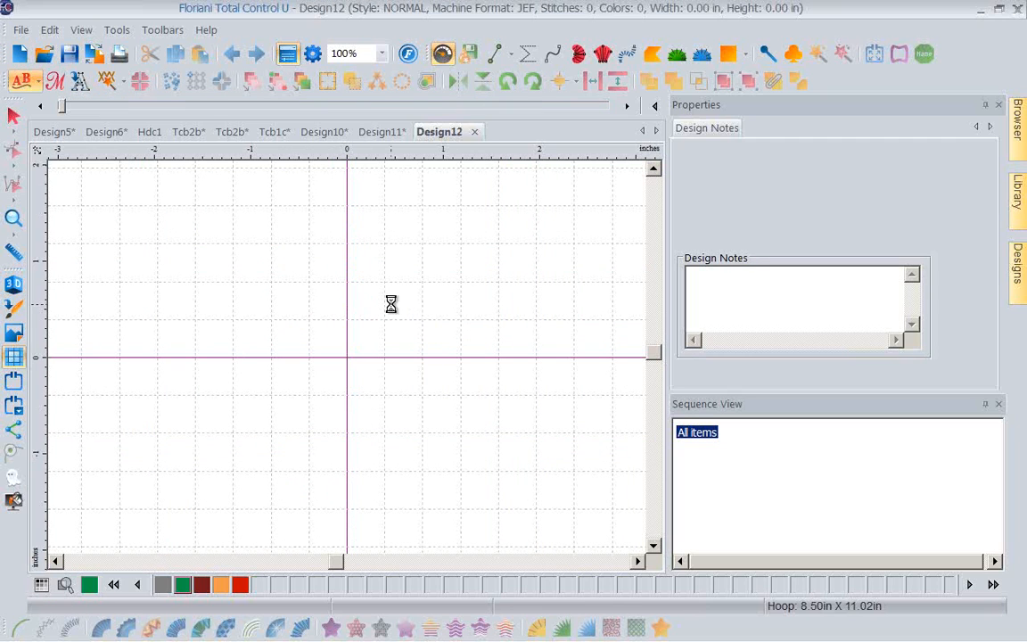
pyautogui.click(395, 311)
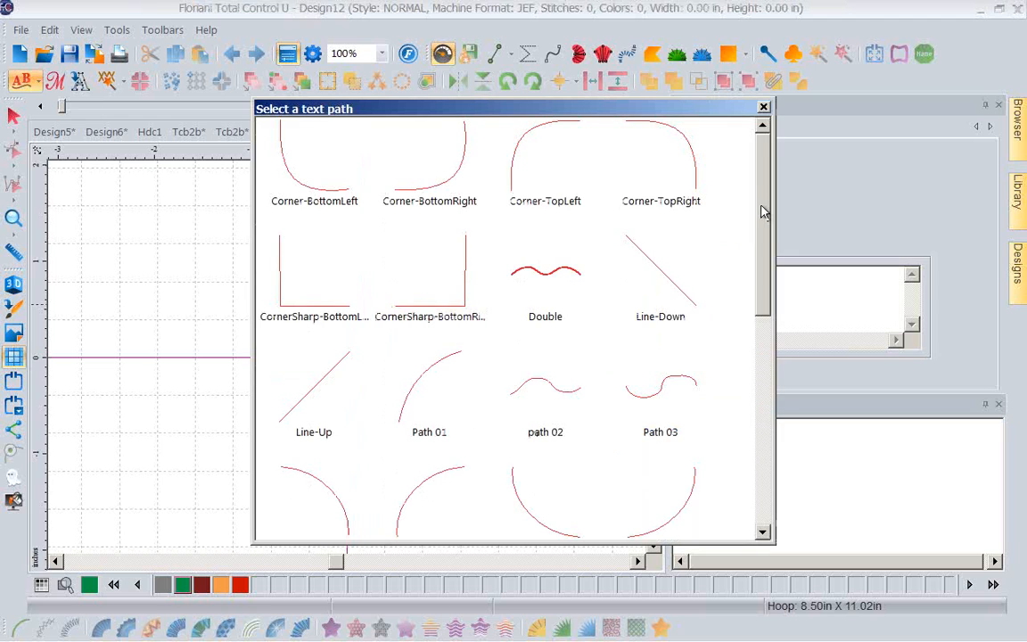
pyautogui.moveTo(762, 211)
pyautogui.mouseDown()
pyautogui.moveTo(765, 395)
pyautogui.moveTo(774, 195)
pyautogui.mouseUp()
pyautogui.click(540, 276)
pyautogui.doubleClick(540, 276)
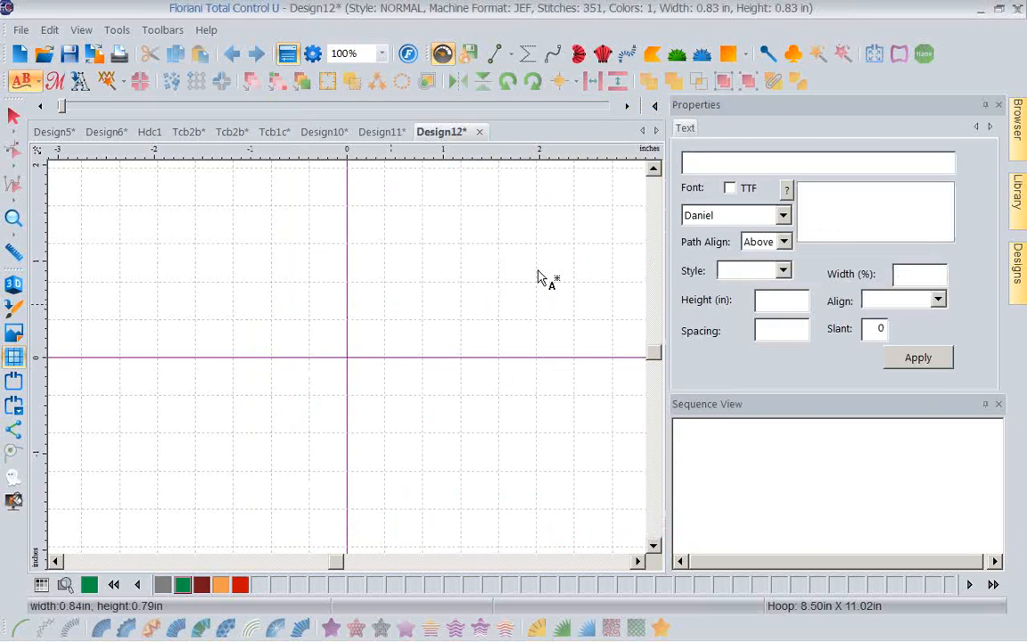
# Set the path text to "Floriani gave us paths" and apply it.
pyautogui.click(687, 161)
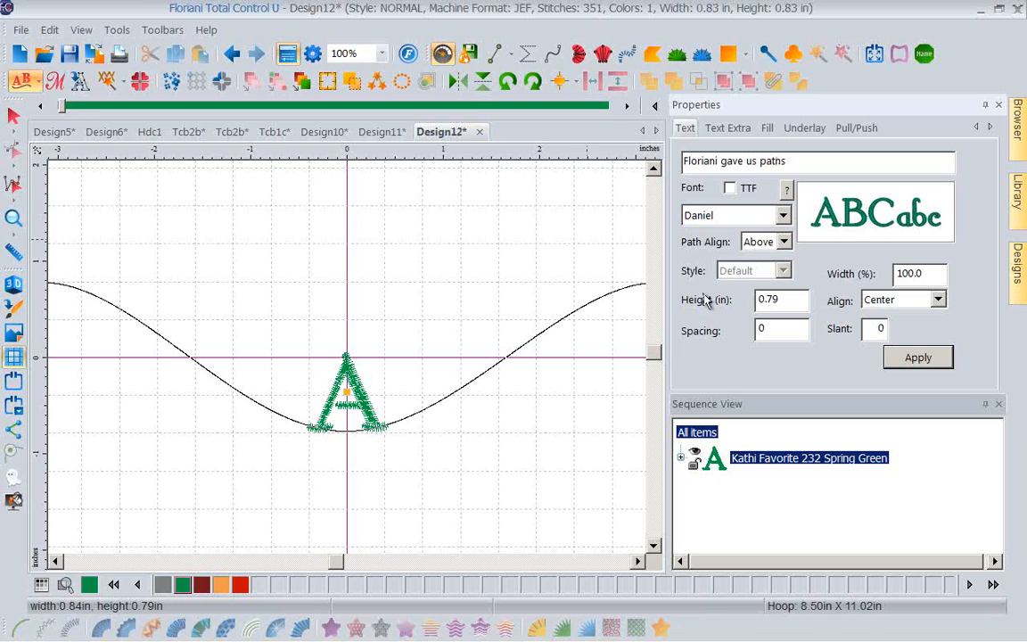
pyautogui.click(919, 359)
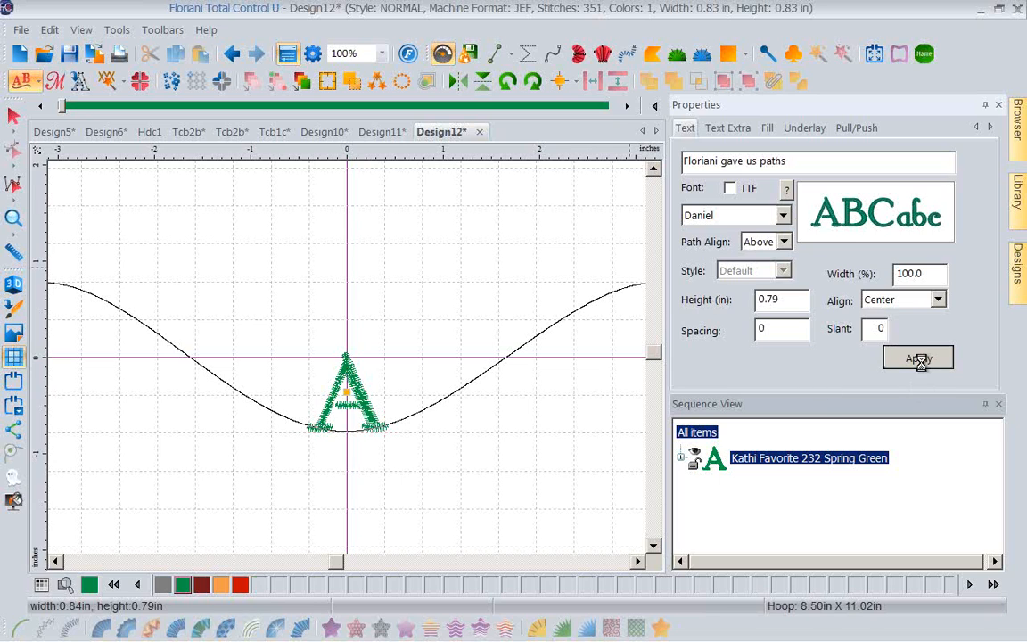
pyautogui.click(383, 55)
pyautogui.click(345, 99)
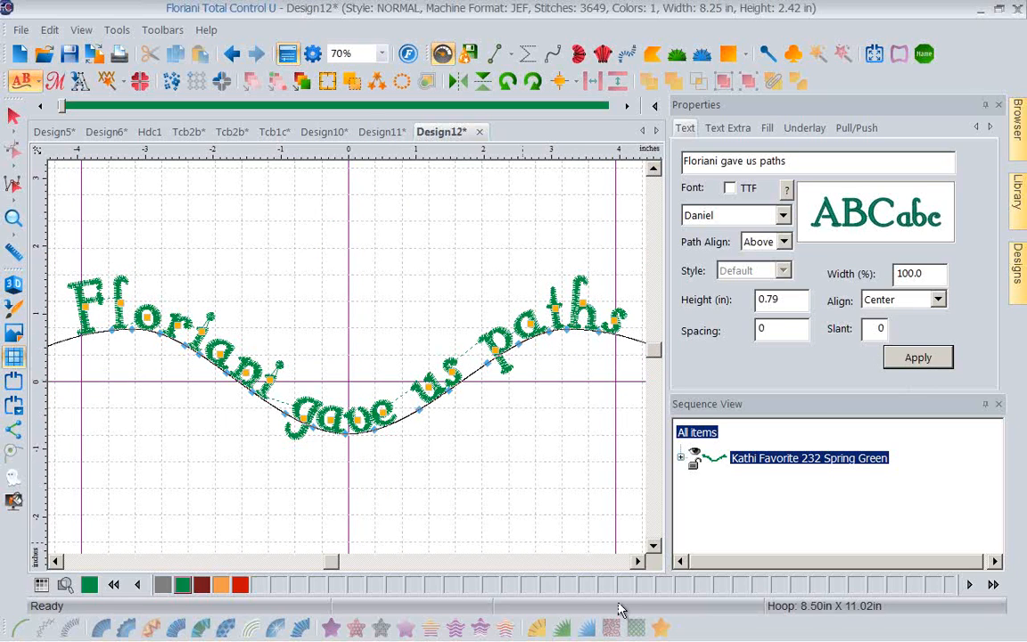
# Adjust the letter spacing along the path by sliding individual letters in "paths" and "gave".
pyautogui.click(637, 561)
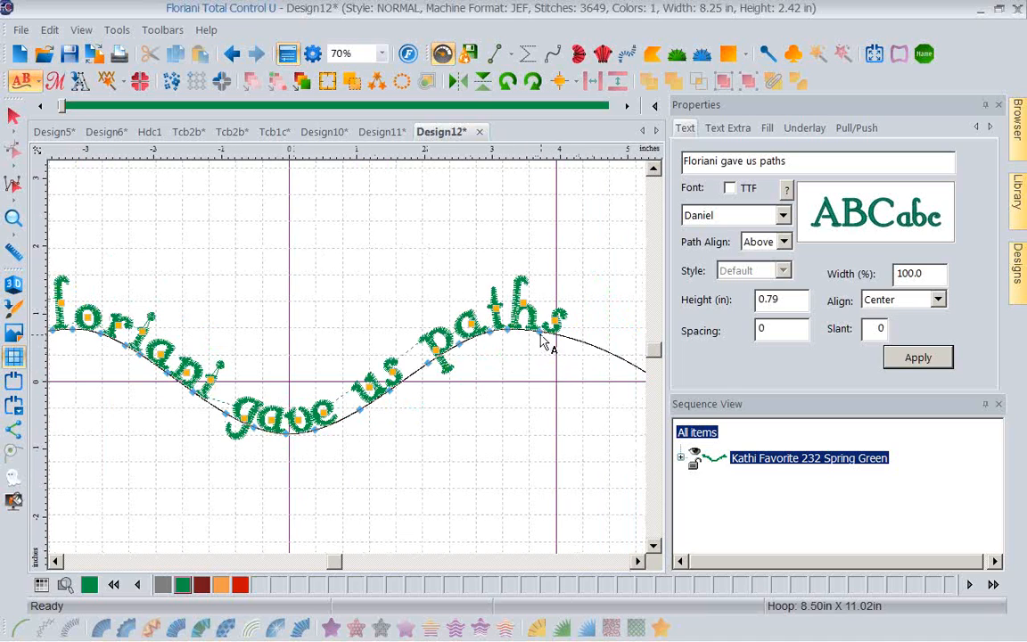
pyautogui.moveTo(538, 333)
pyautogui.mouseDown()
pyautogui.moveTo(590, 343)
pyautogui.moveTo(547, 331)
pyautogui.mouseUp()
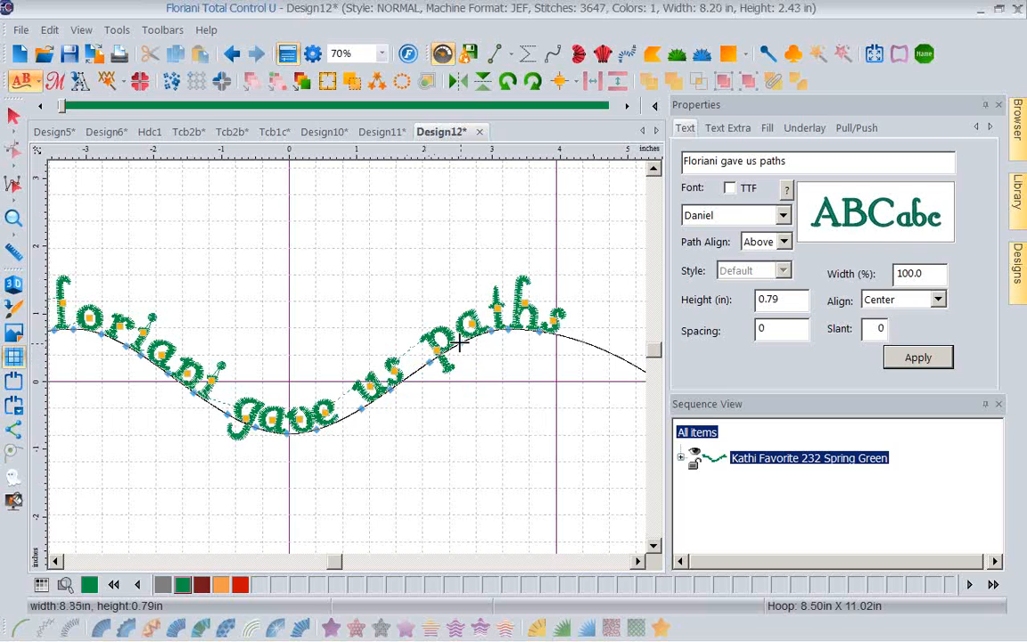
pyautogui.moveTo(461, 337); pyautogui.dragTo(504, 326)
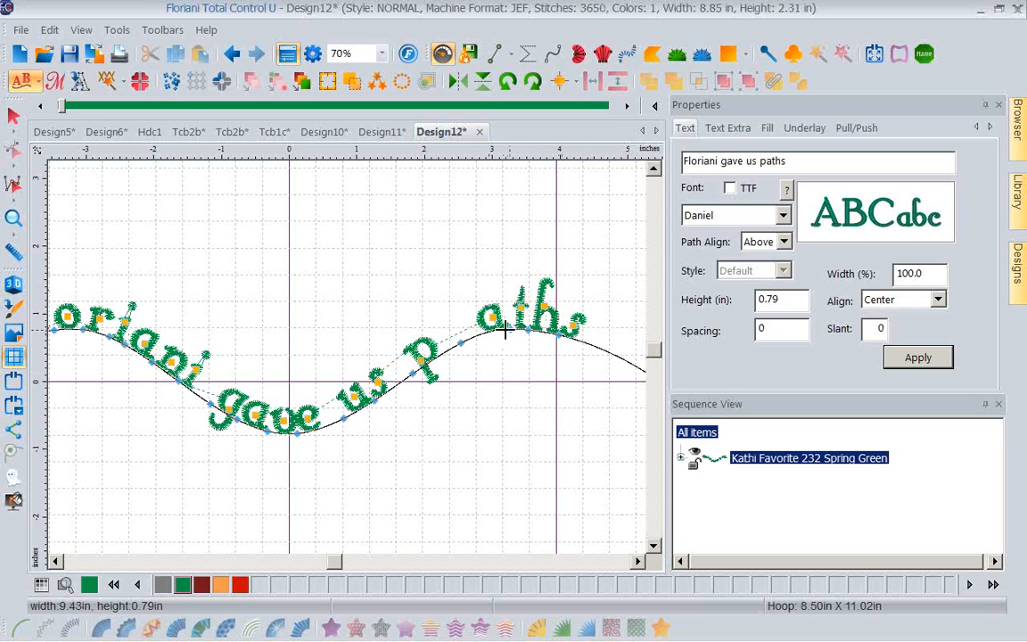
pyautogui.moveTo(437, 349); pyautogui.dragTo(426, 366)
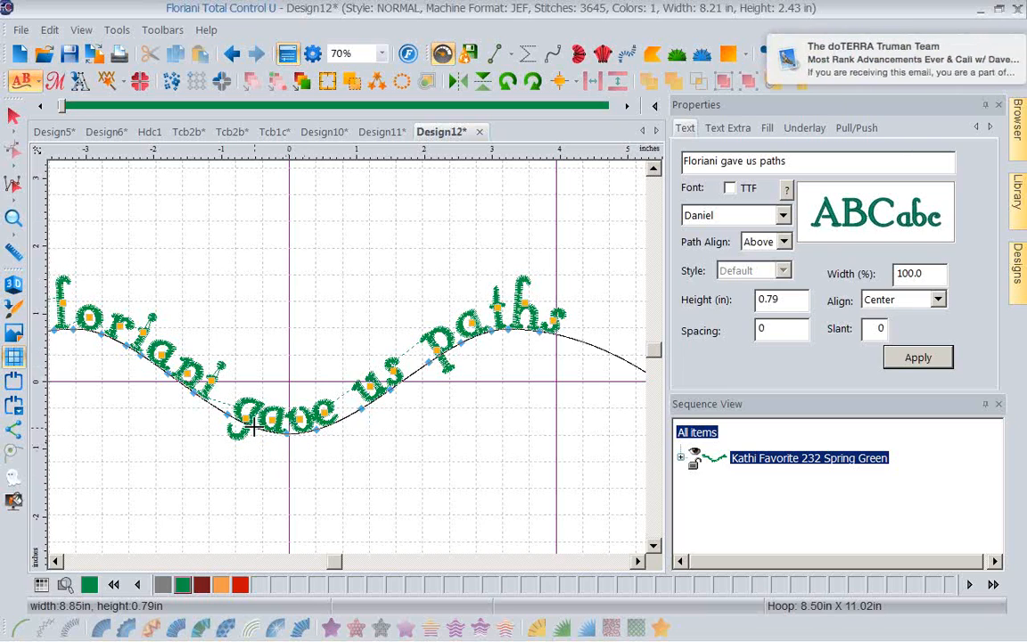
pyautogui.moveTo(257, 427); pyautogui.dragTo(261, 427)
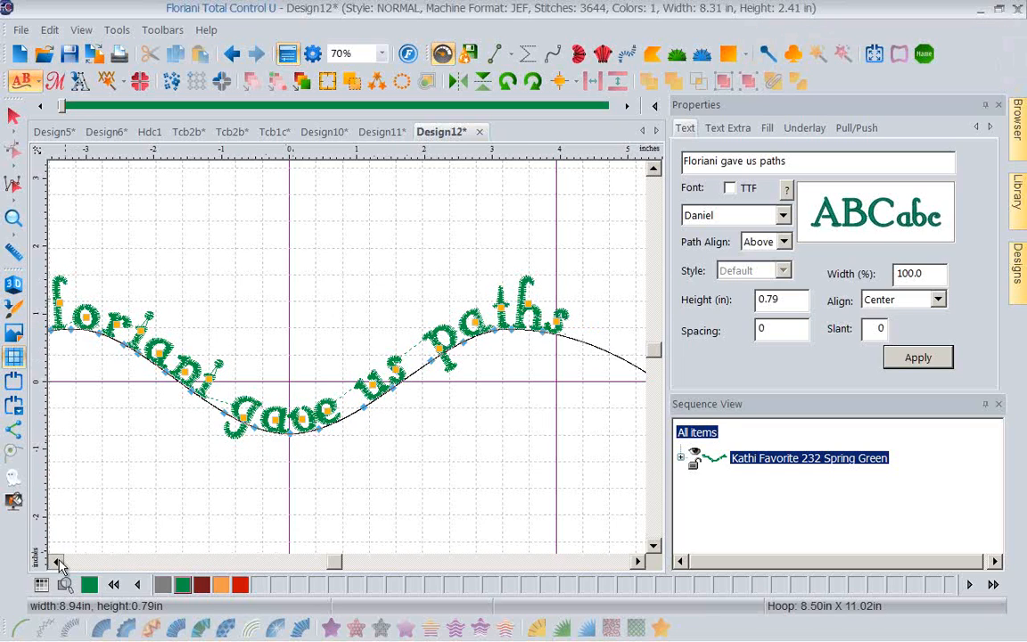
# Transform the initial F of the path text by lowering it across the path, enlarging it and tilting it counterclockwise.
pyautogui.click(56, 561)
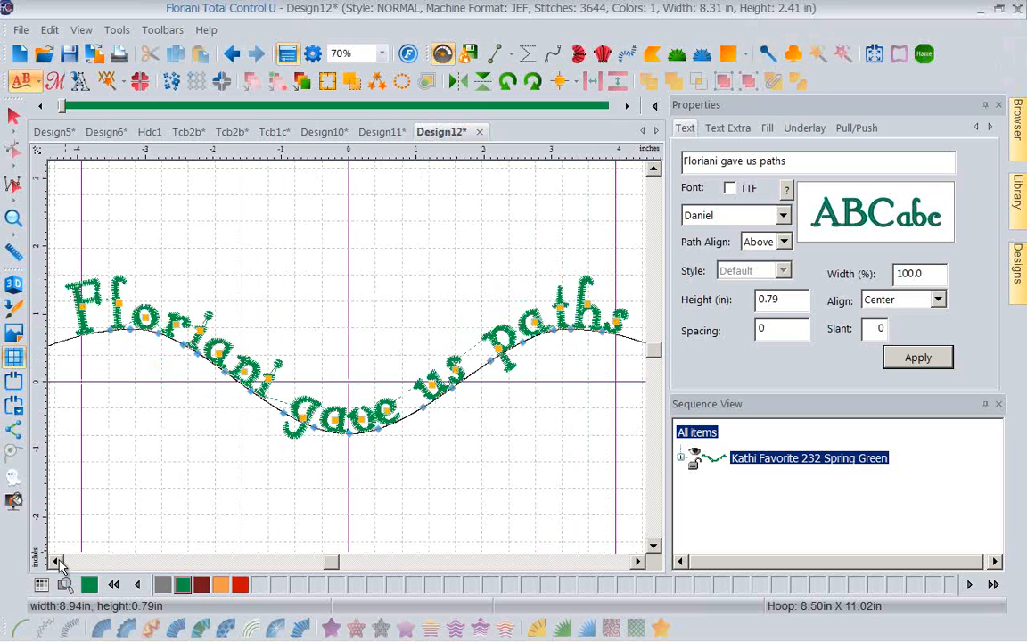
pyautogui.click(57, 561)
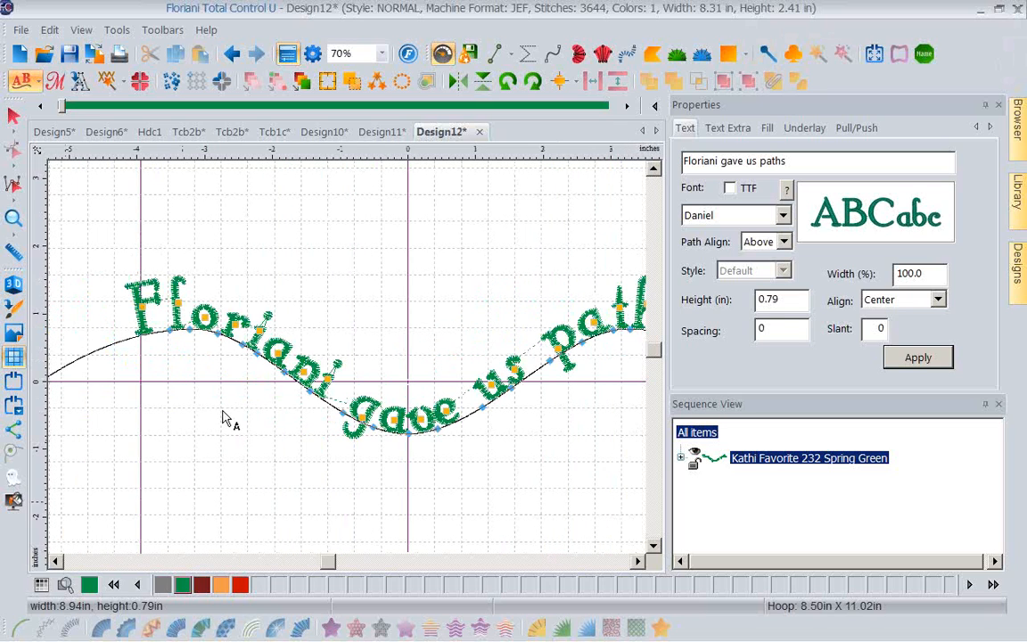
pyautogui.moveTo(143, 307); pyautogui.dragTo(136, 370)
pyautogui.moveTo(129, 332); pyautogui.dragTo(98, 280)
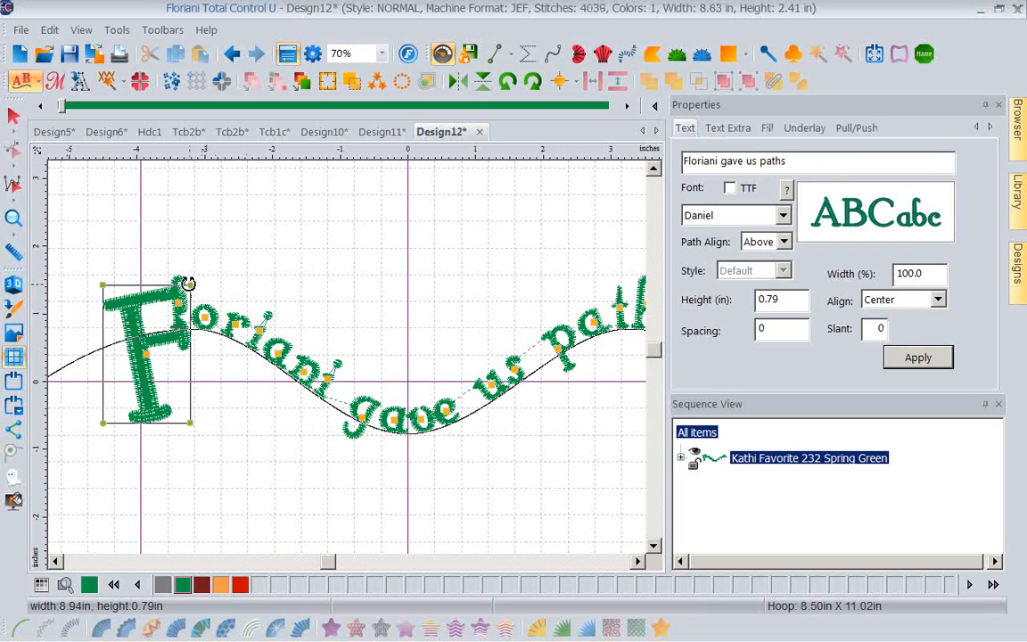
pyautogui.moveTo(189, 284); pyautogui.dragTo(157, 279)
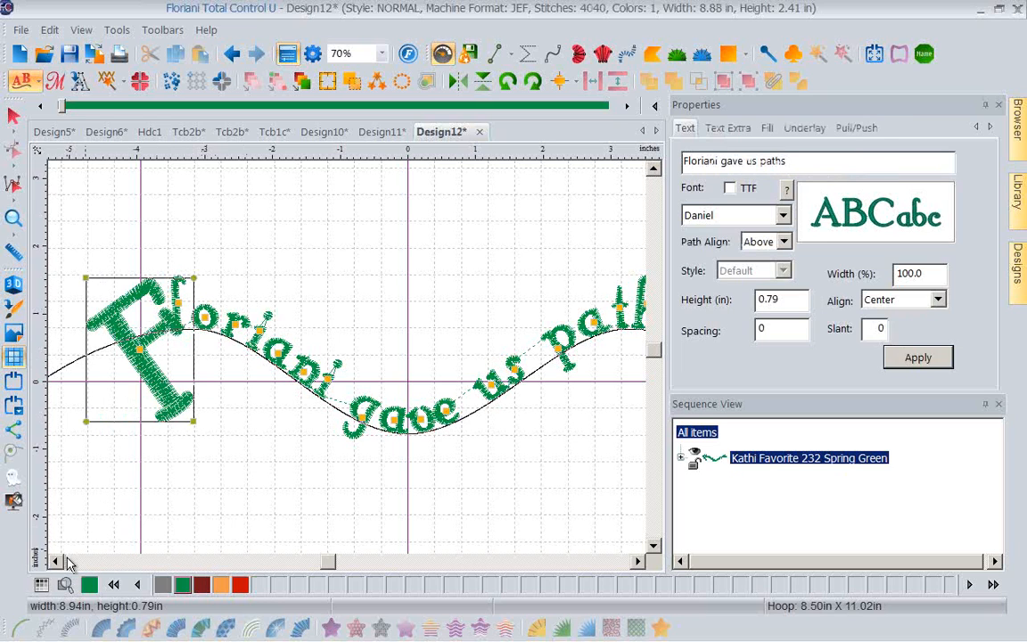
pyautogui.click(56, 562)
pyautogui.click(56, 562)
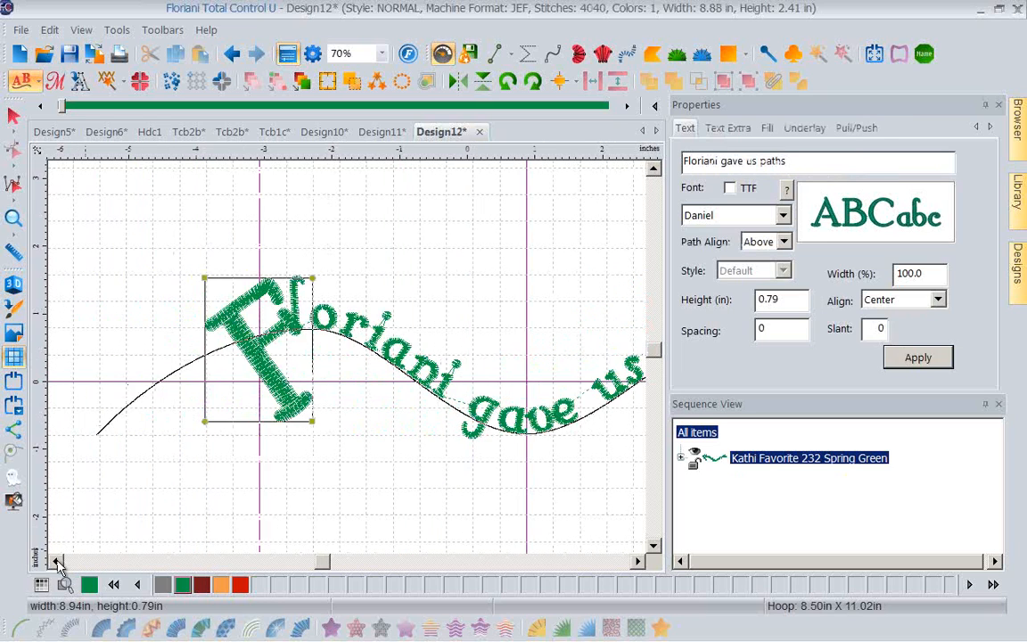
pyautogui.click(56, 562)
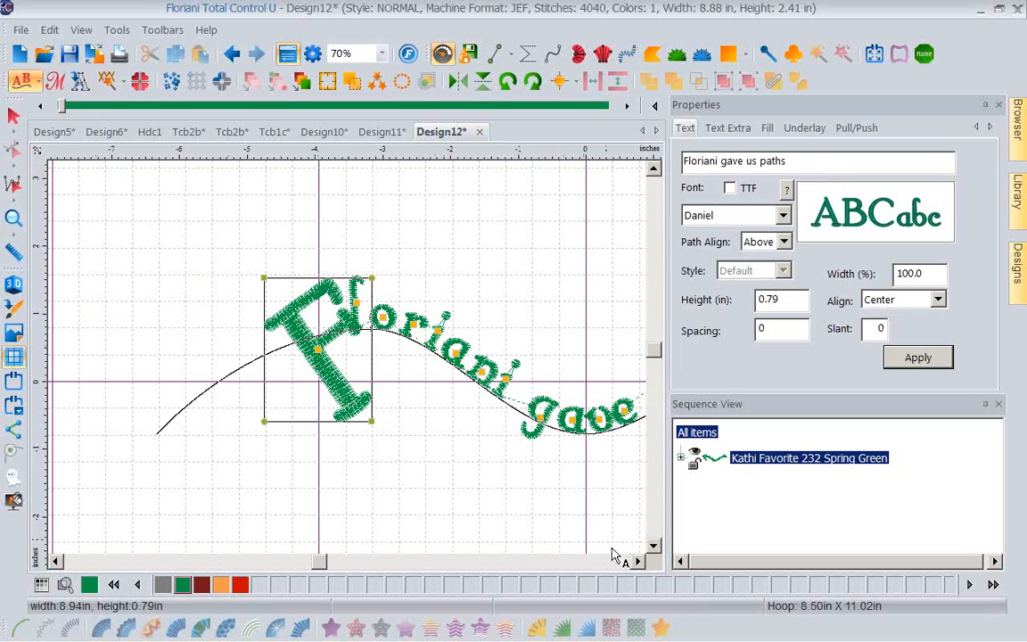
pyautogui.click(638, 561)
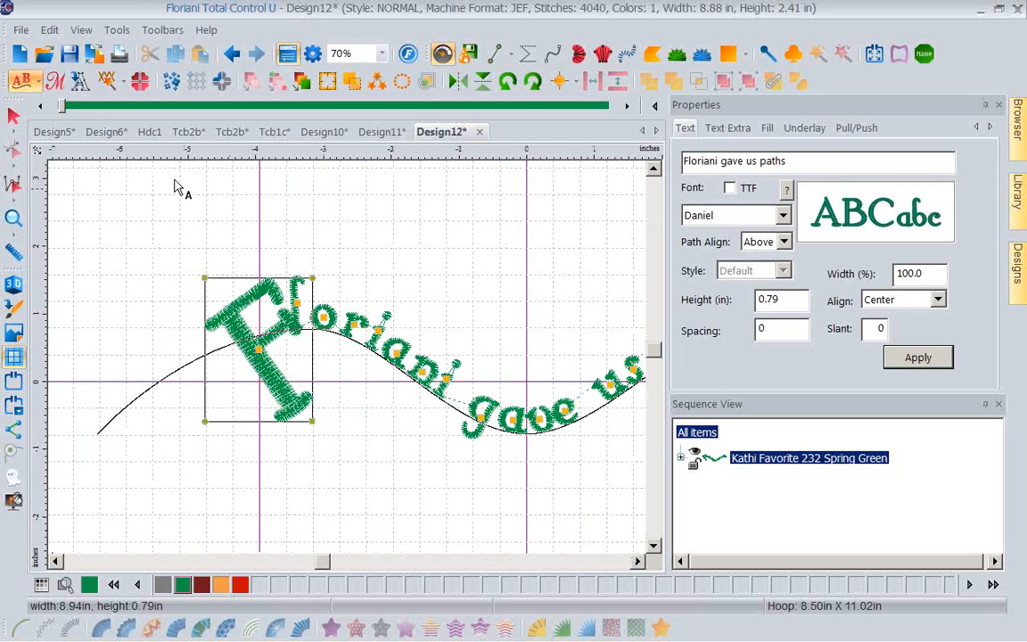
# Create a new design and place a standard text object in it.
pyautogui.click(40, 83)
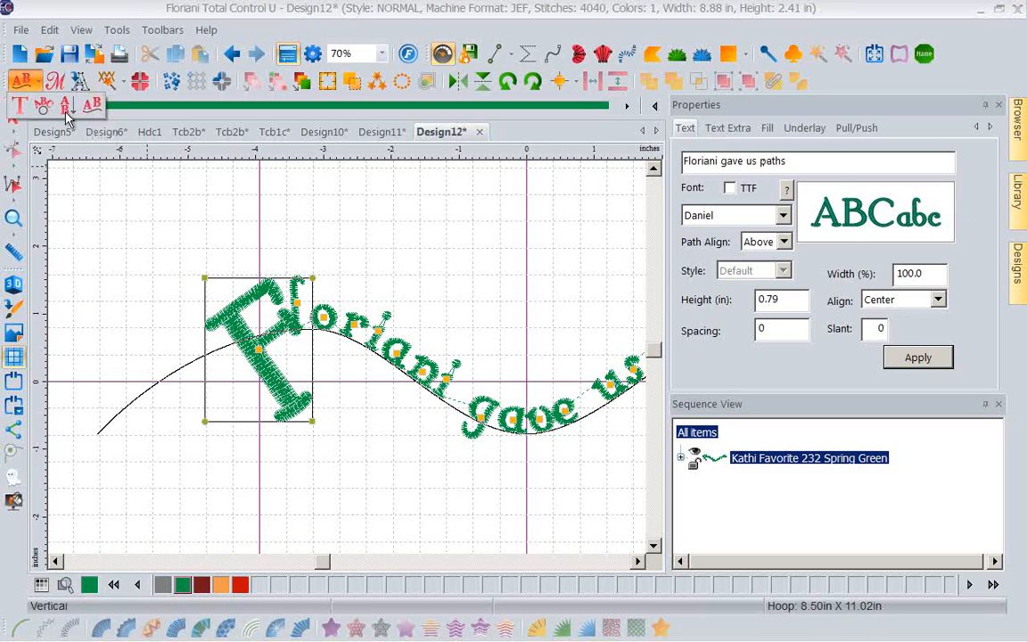
pyautogui.click(18, 105)
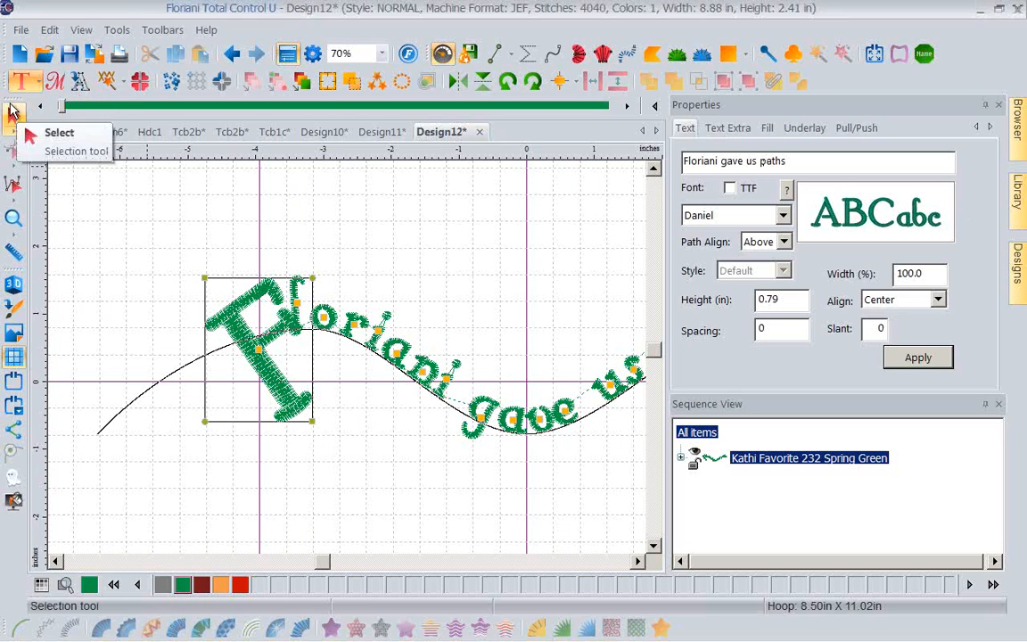
pyautogui.click(20, 55)
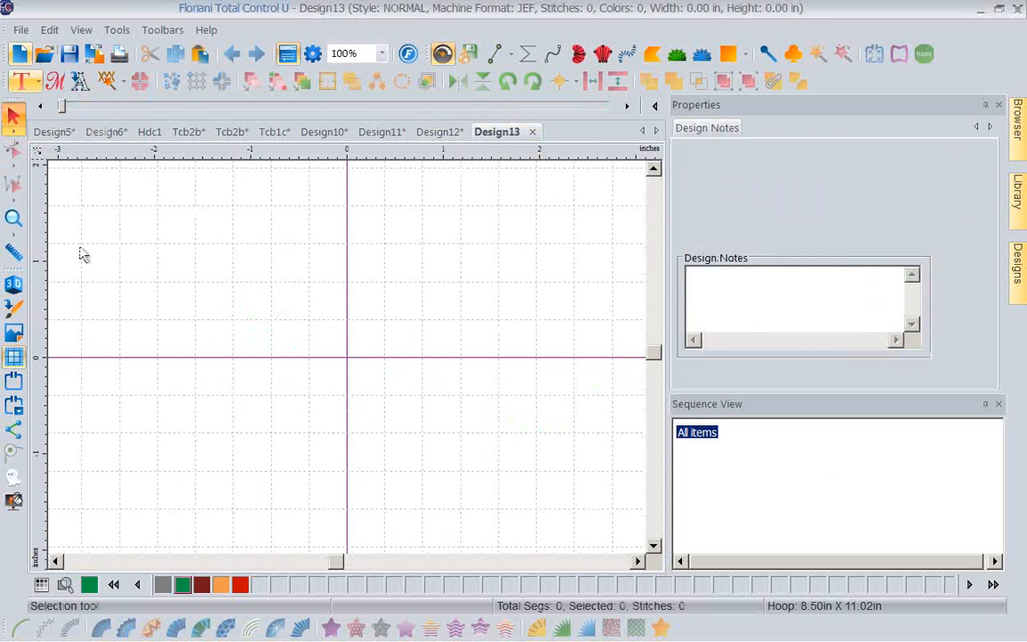
pyautogui.click(24, 80)
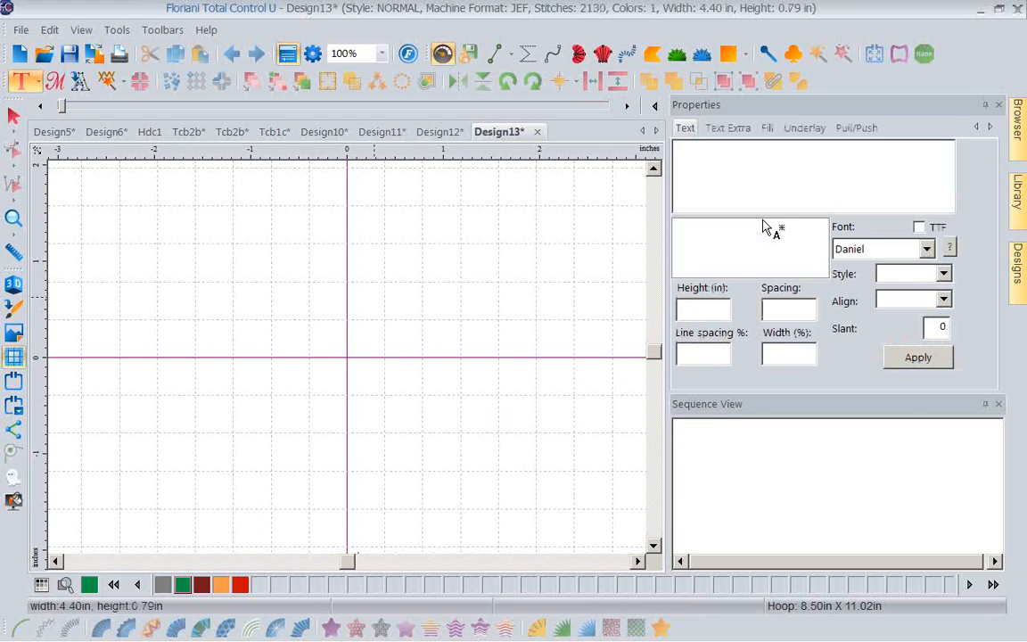
# Replace the placeholder text with "Florinai" and apply it.
pyautogui.tripleClick(734, 150)
pyautogui.write('Flori')
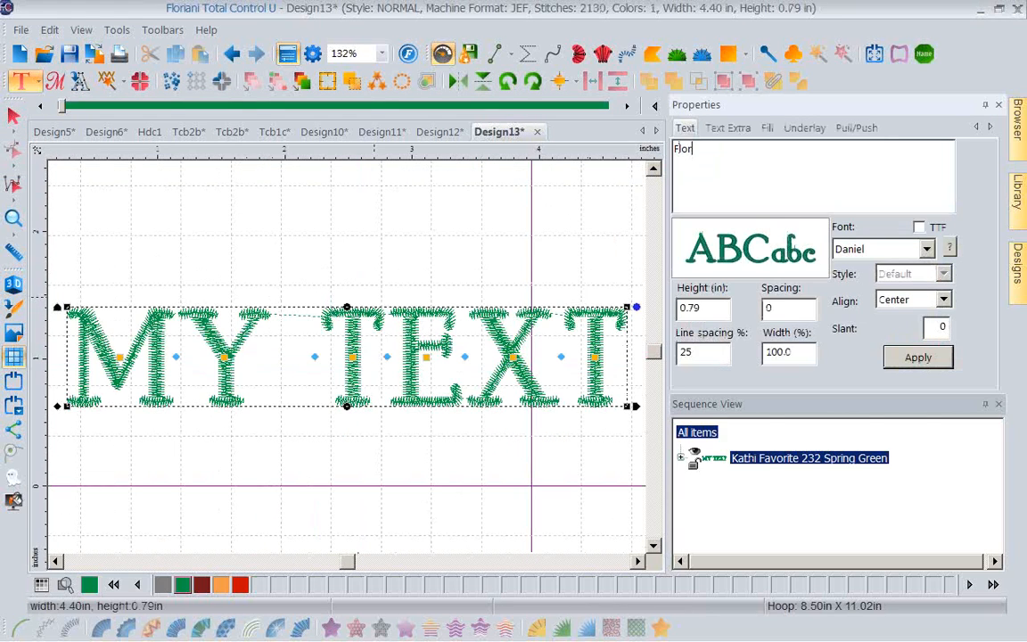
pyautogui.write('nai')
pyautogui.click(915, 356)
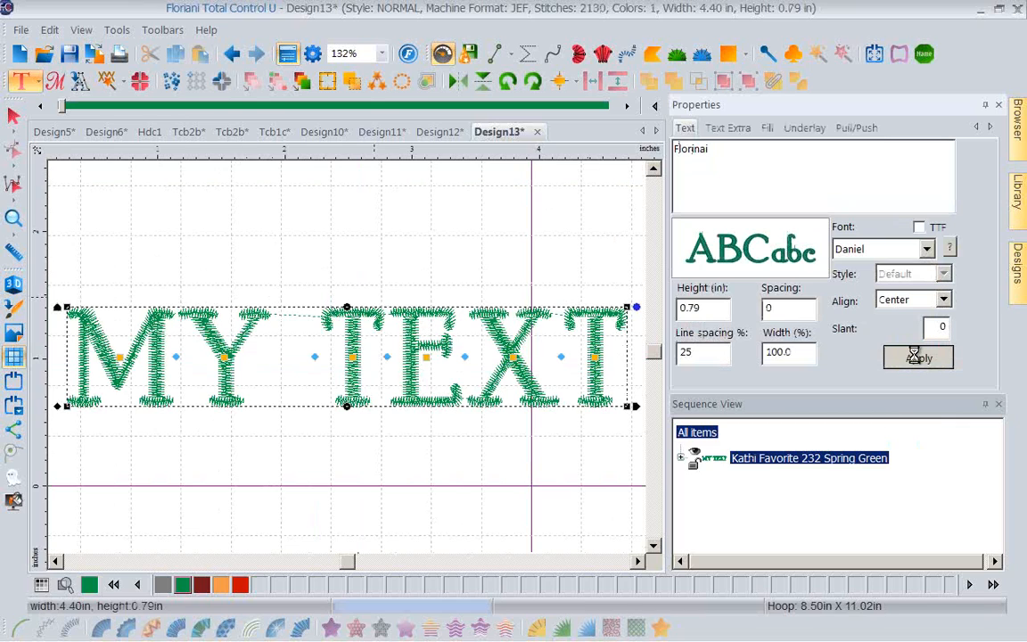
# Try Center as the text's sew sequence, return it to Left and run through the stitch-out from start to end.
pyautogui.click(729, 130)
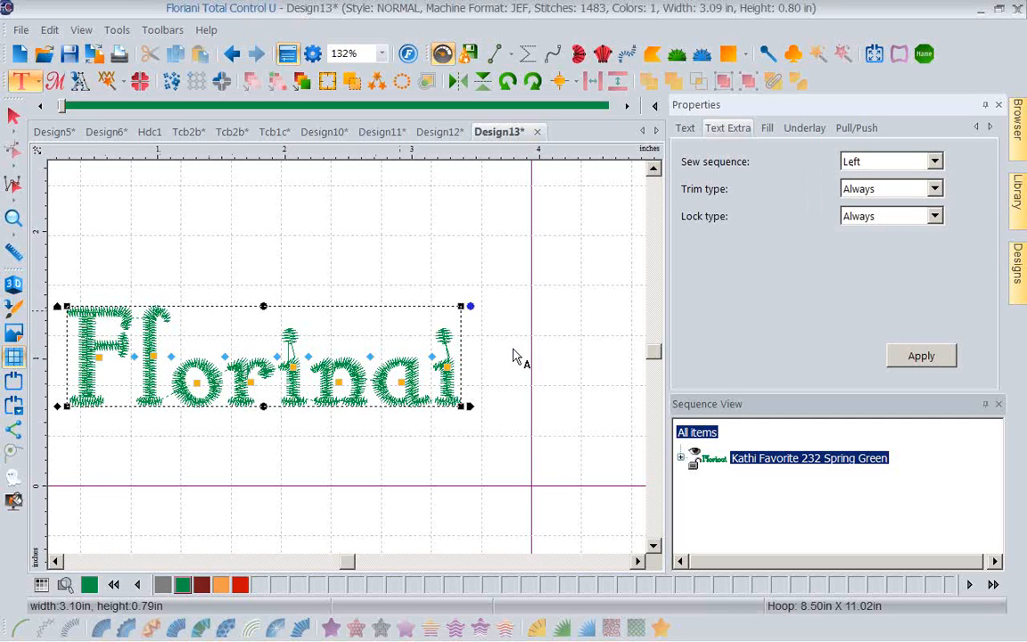
pyautogui.click(934, 162)
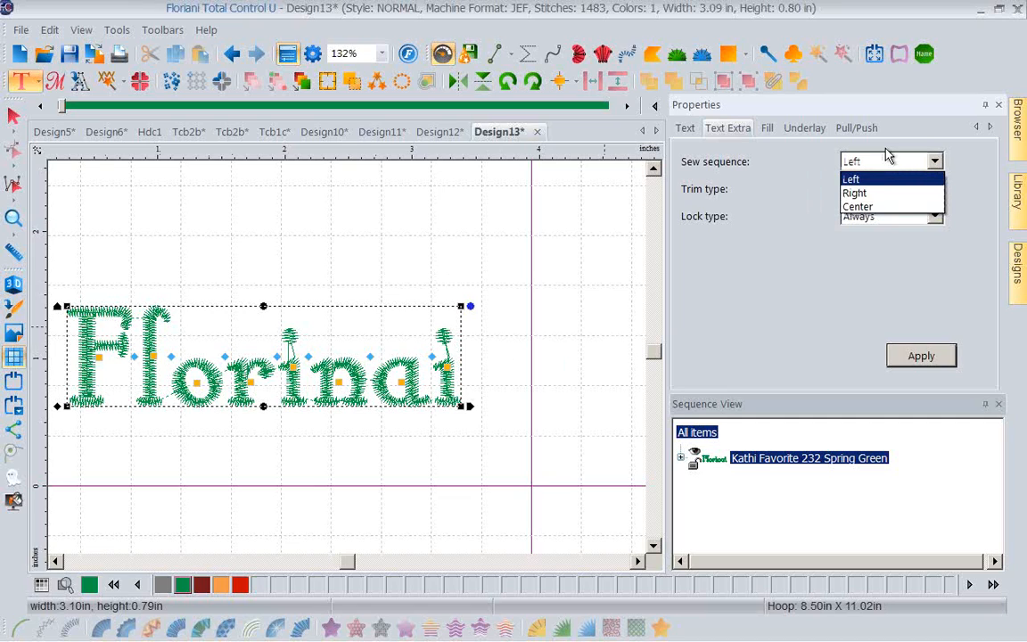
pyautogui.click(865, 207)
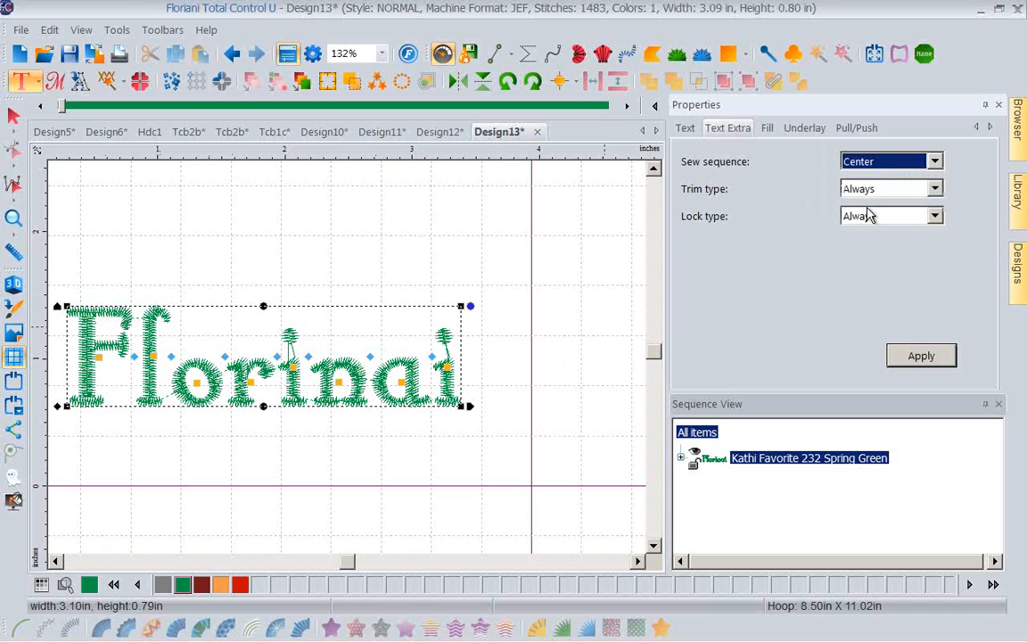
pyautogui.click(934, 162)
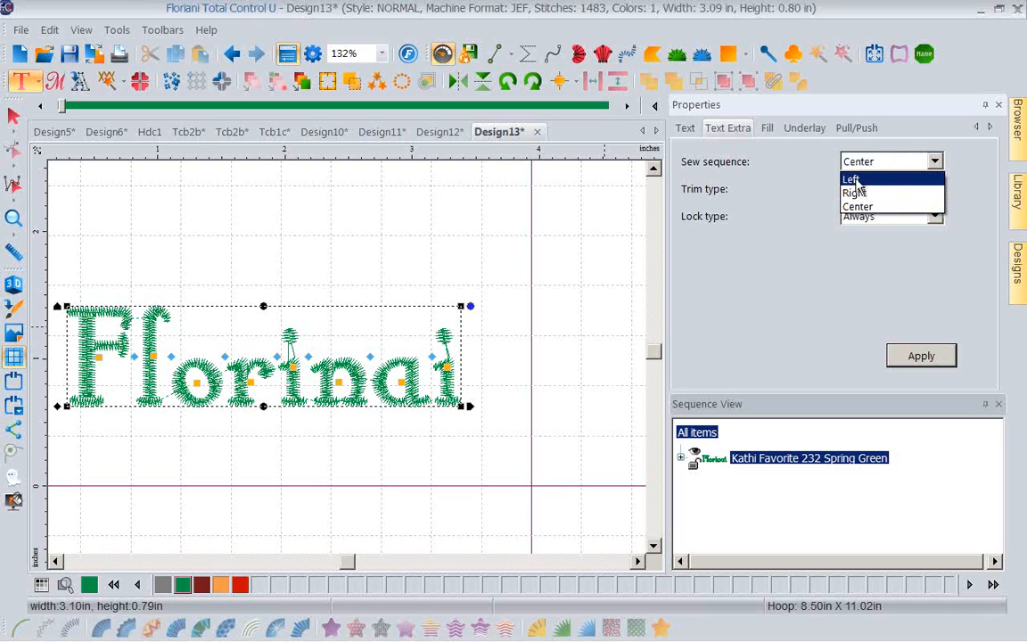
pyautogui.click(852, 180)
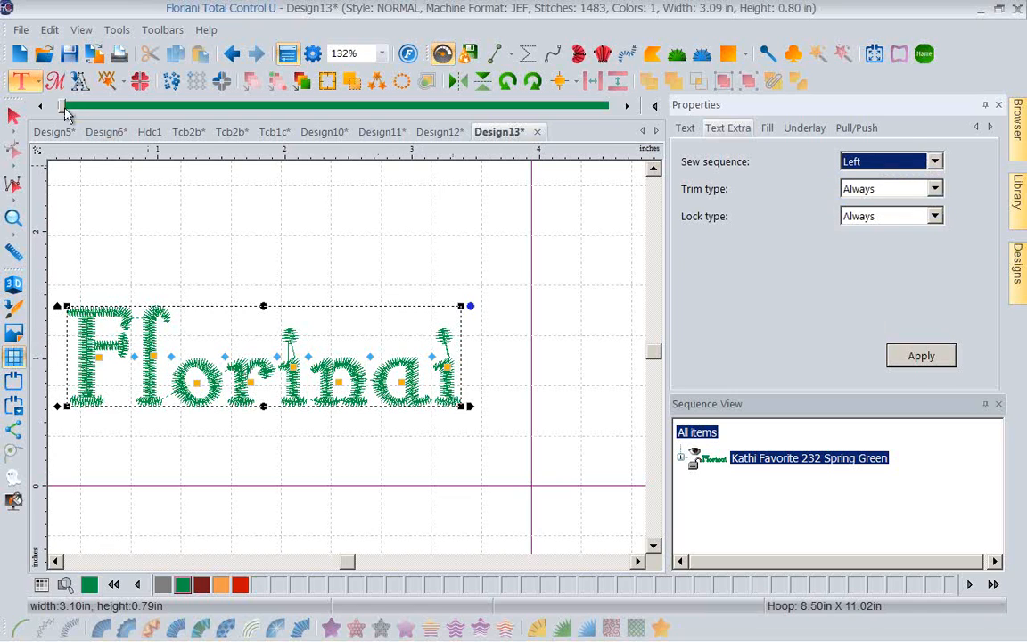
pyautogui.moveTo(64, 109); pyautogui.dragTo(764, 111)
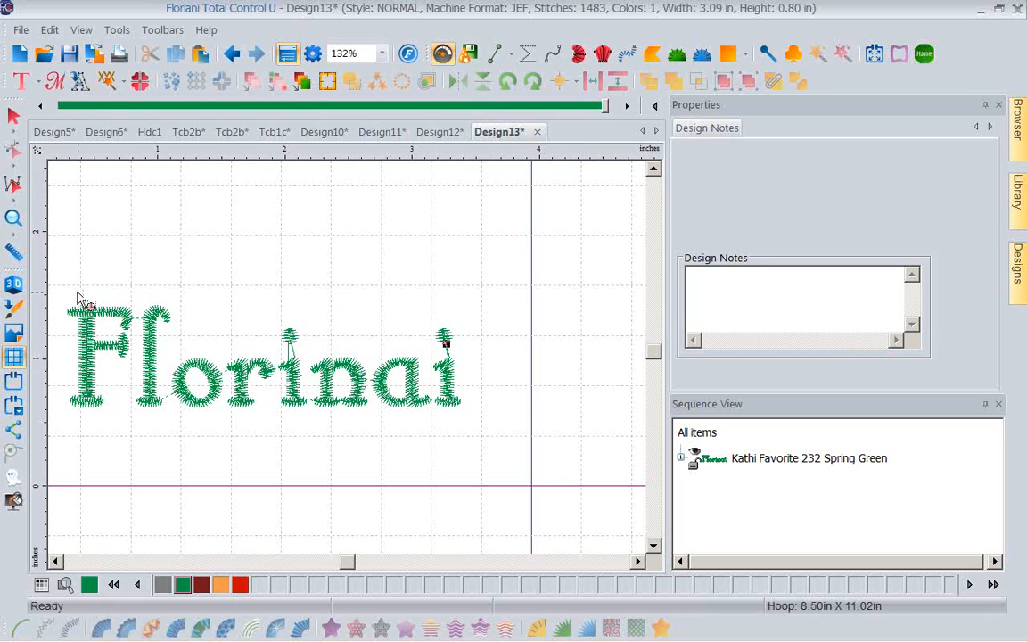
# Reselect the text, set and apply the Center sew sequence, and run through the stitch-out from start to end.
pyautogui.click(13, 116)
pyautogui.click(153, 365)
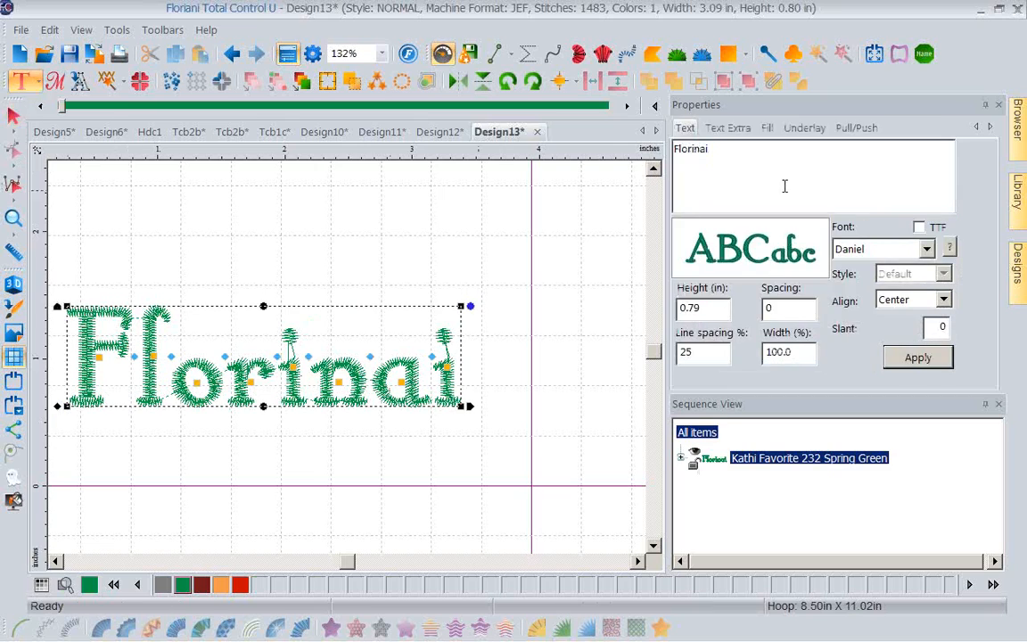
pyautogui.click(721, 130)
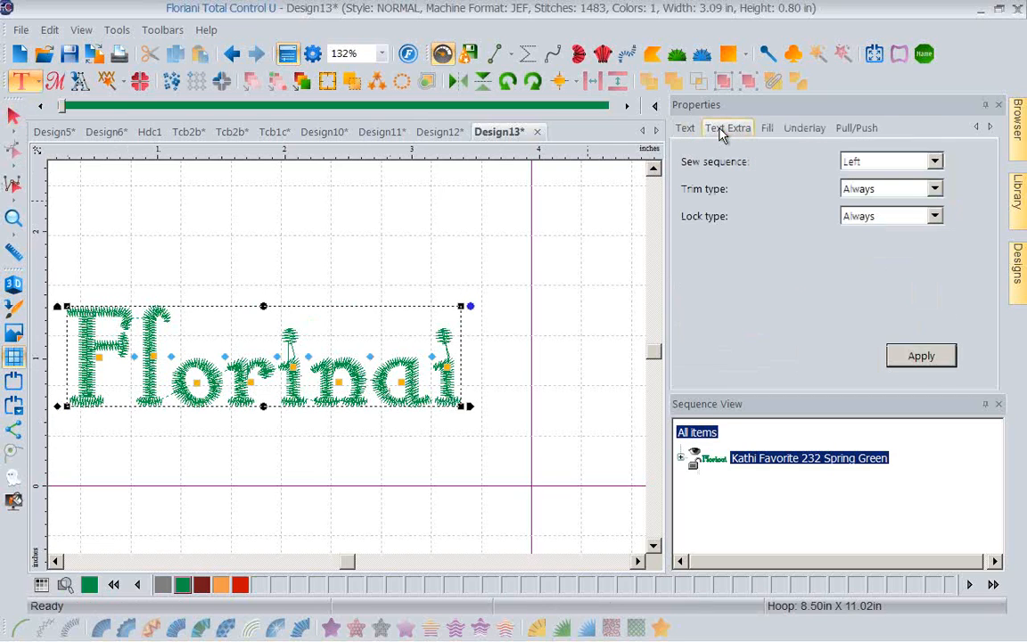
pyautogui.click(933, 162)
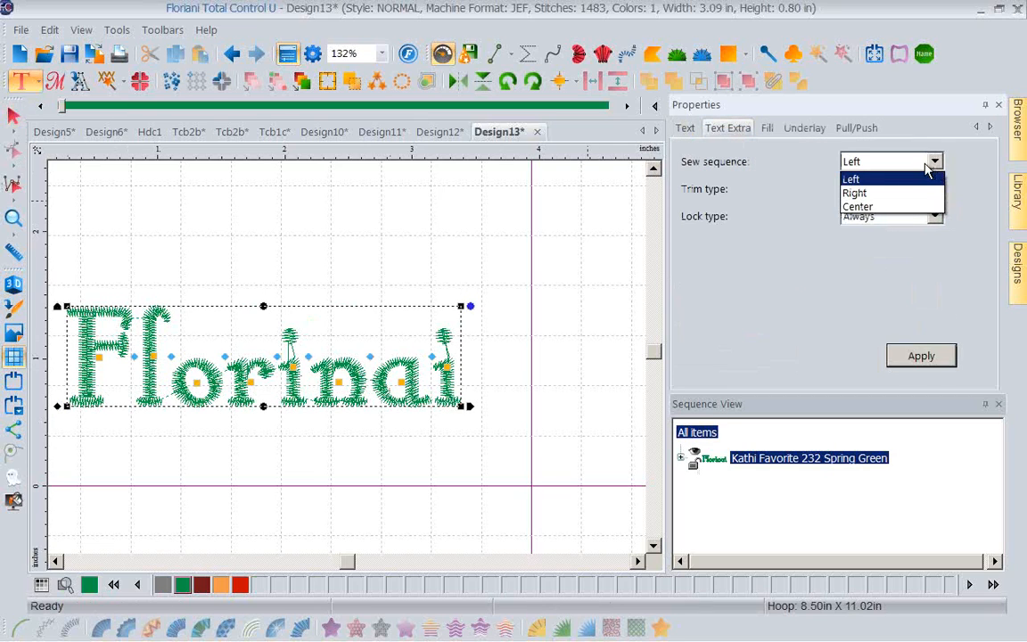
pyautogui.click(853, 207)
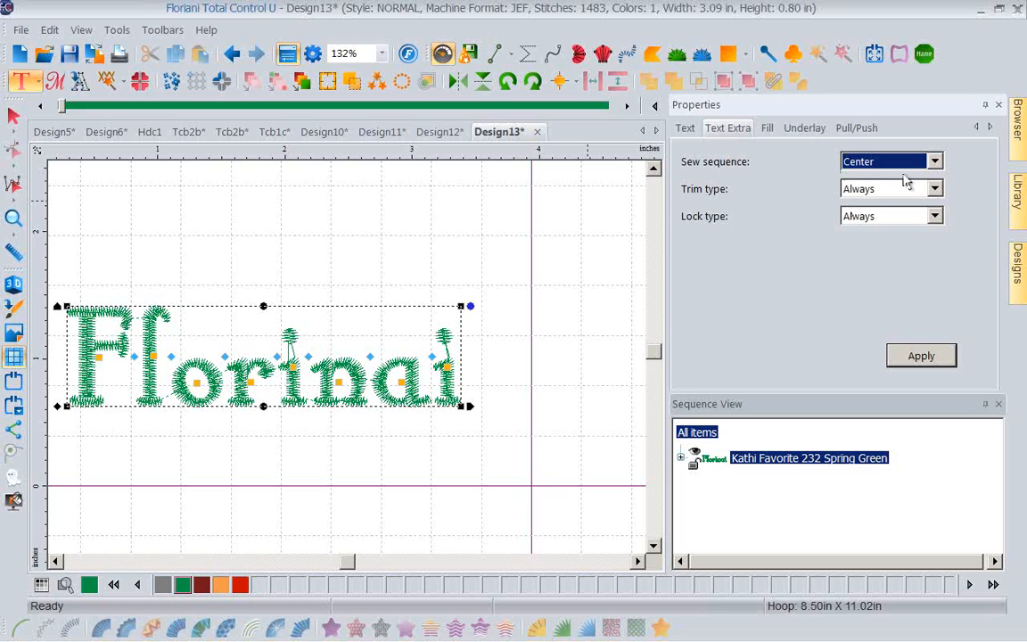
pyautogui.click(920, 358)
pyautogui.click(920, 358)
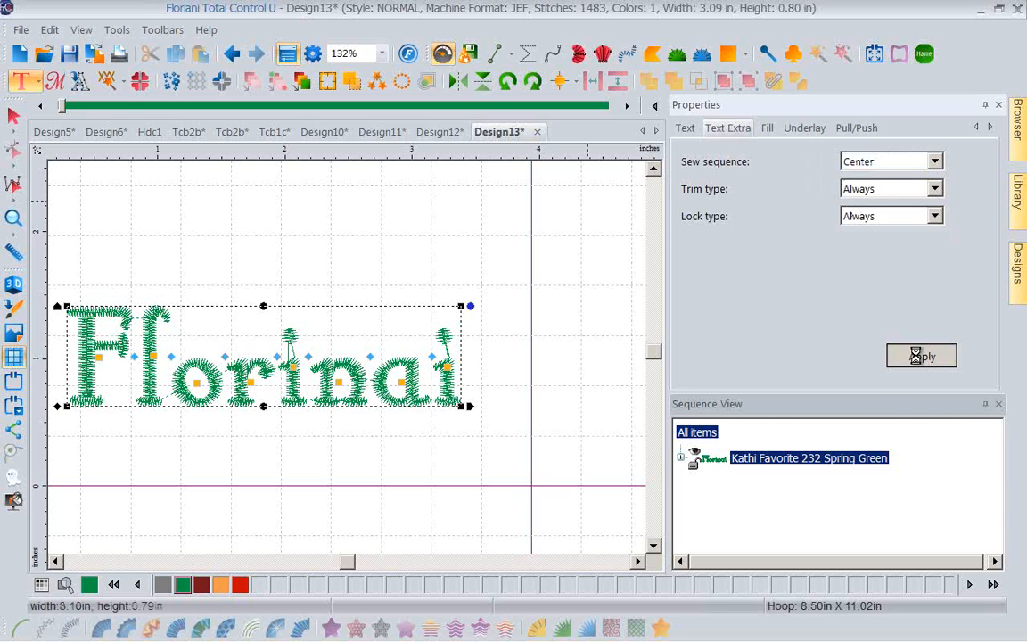
pyautogui.click(62, 107)
pyautogui.moveTo(63, 107); pyautogui.dragTo(638, 227)
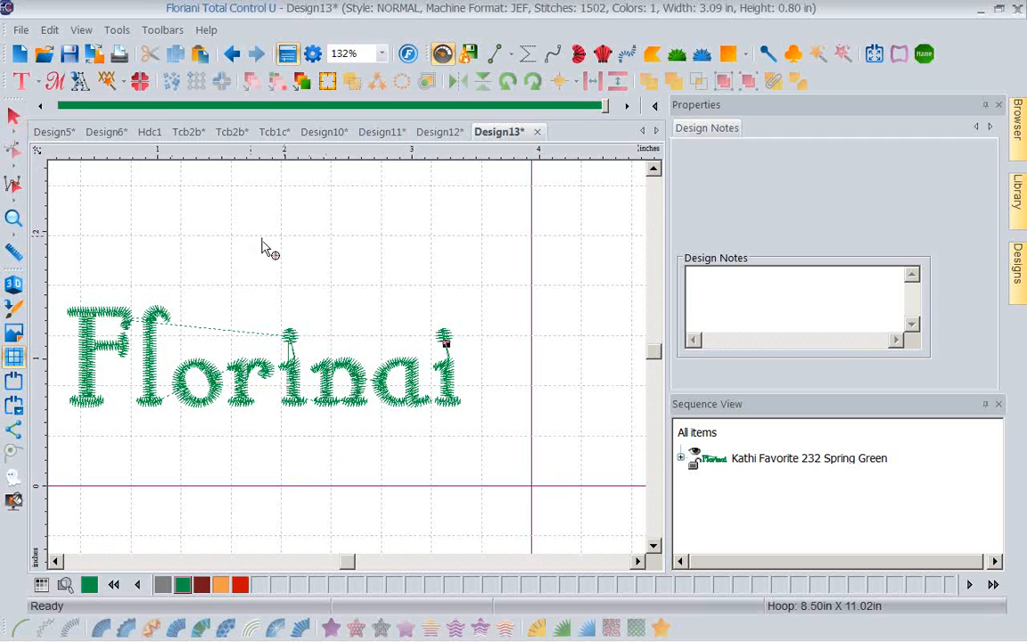
# Create a new design and open the January2015 folder under Free Monthly Designs > JANUARY in the design library.
pyautogui.click(19, 55)
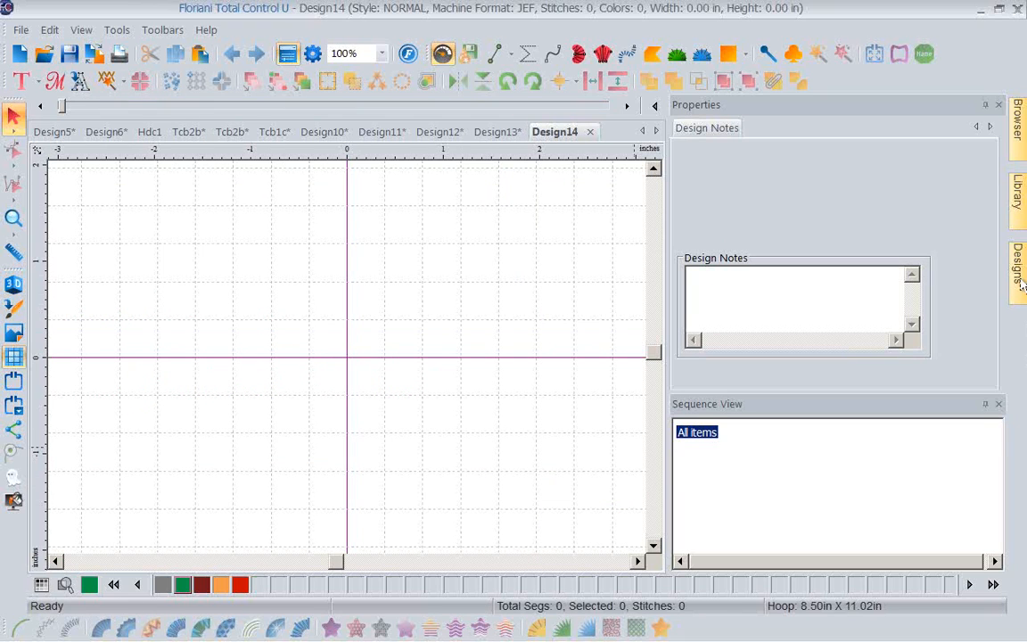
pyautogui.click(1019, 194)
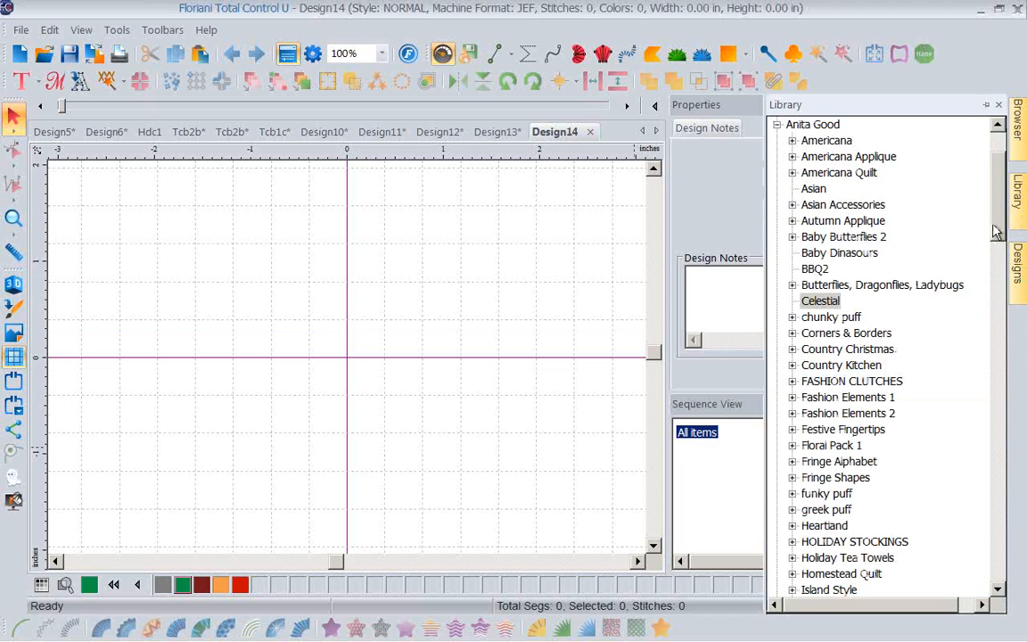
pyautogui.moveTo(994, 230); pyautogui.dragTo(993, 237)
pyautogui.scroll(-1, 996, 243)
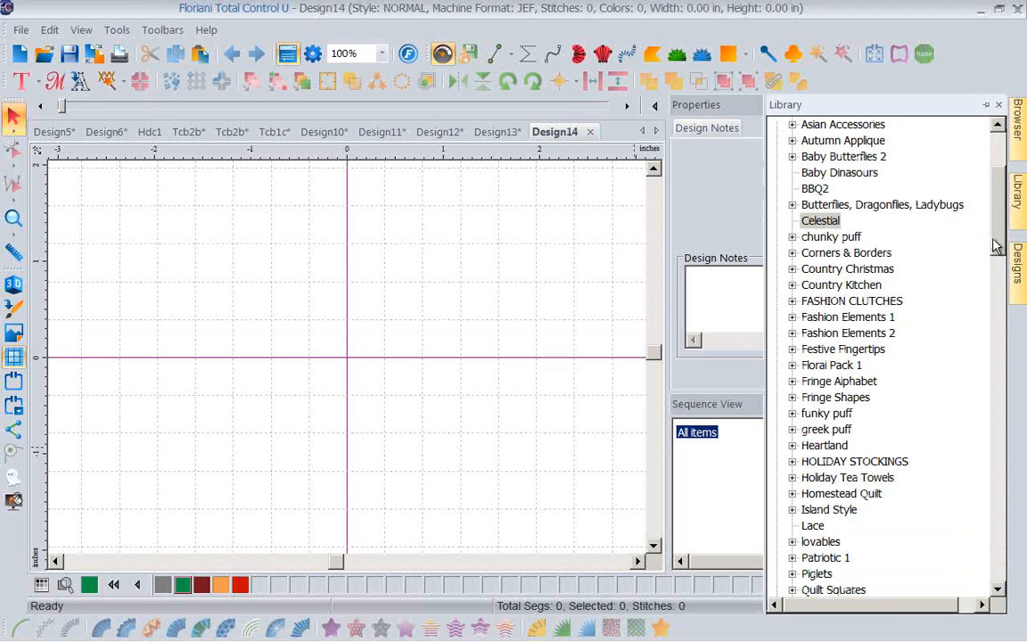
pyautogui.moveTo(995, 242); pyautogui.dragTo(999, 411)
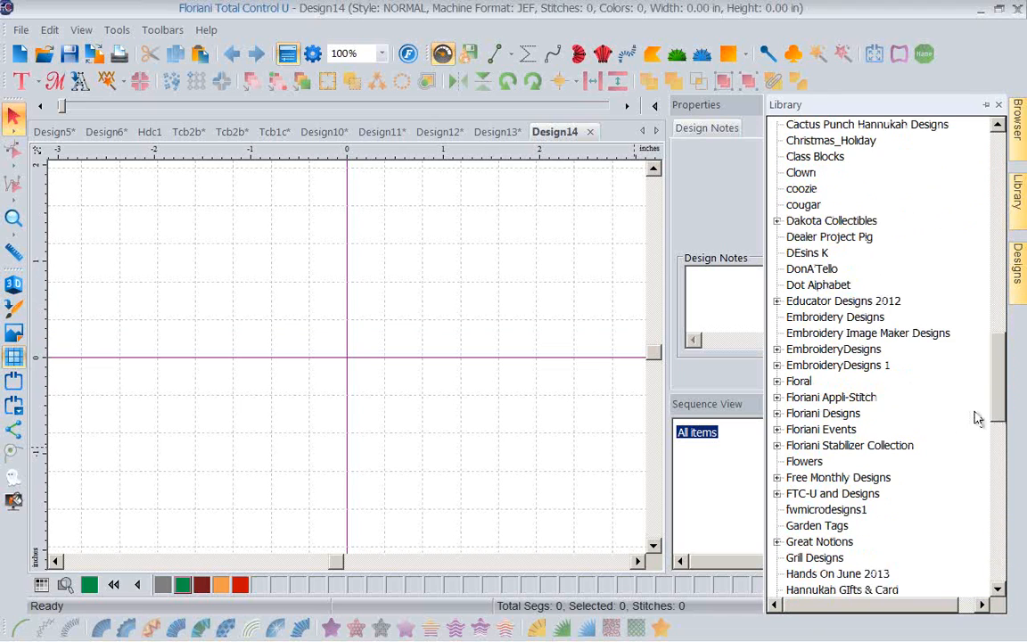
pyautogui.click(777, 477)
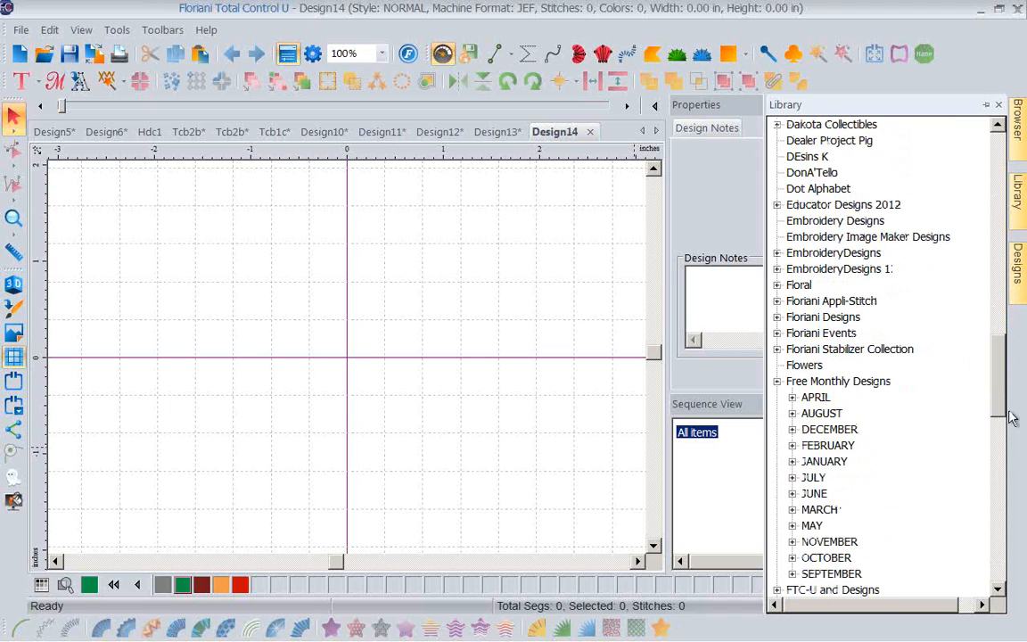
pyautogui.scroll(-3, 897, 365)
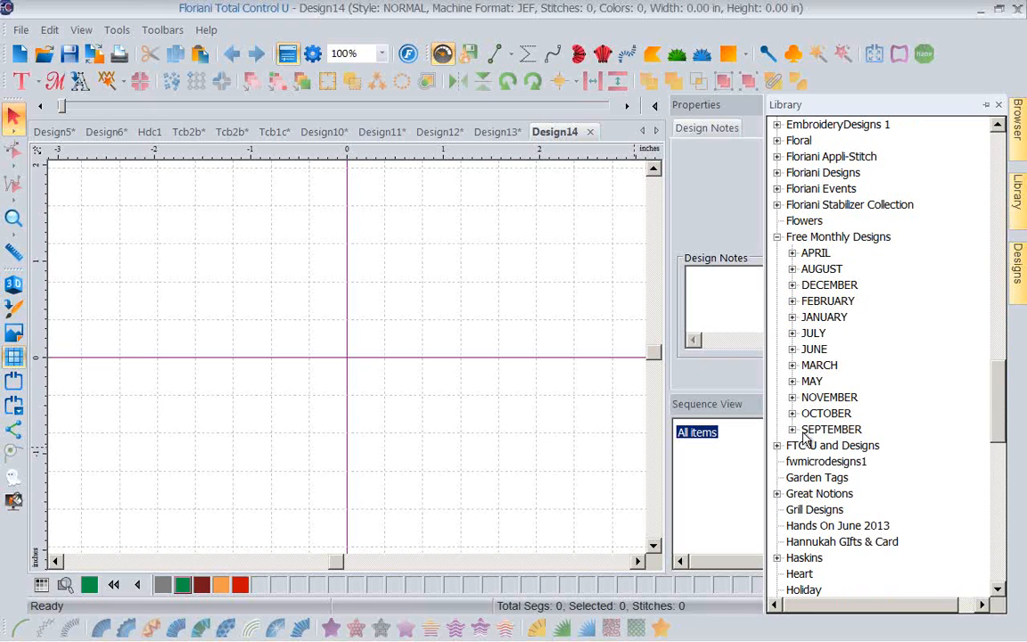
pyautogui.click(791, 318)
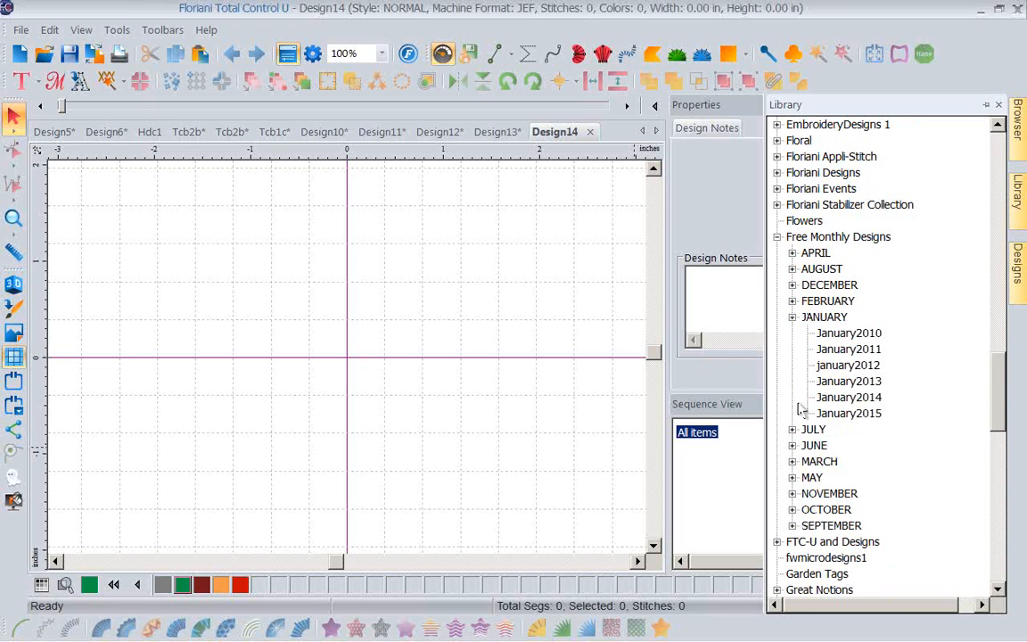
pyautogui.click(830, 414)
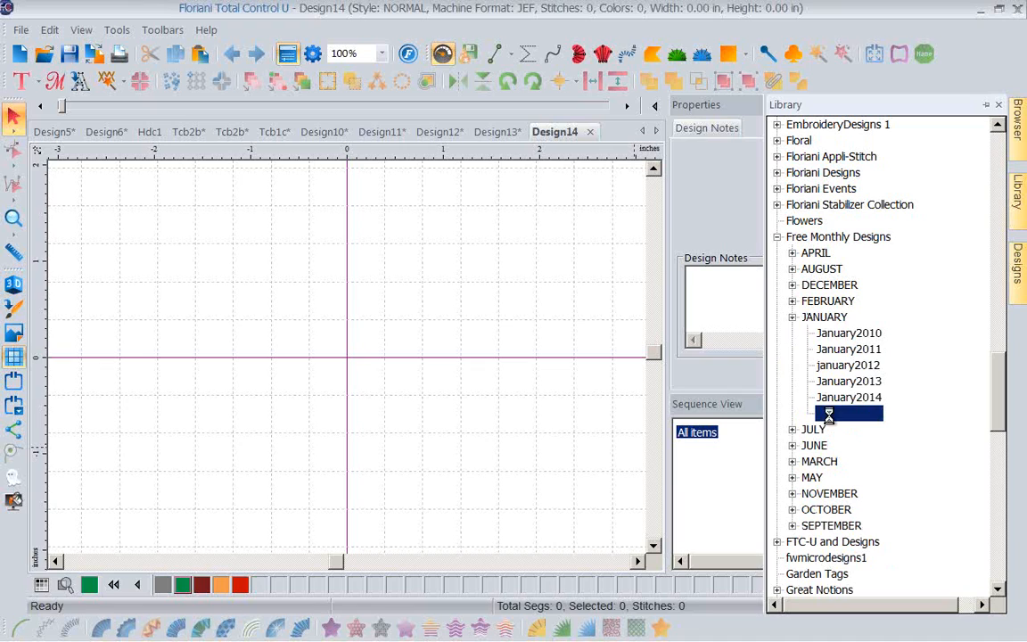
# Place the Be Mine.waf design from the January2015 folder onto the new page.
pyautogui.click(1020, 283)
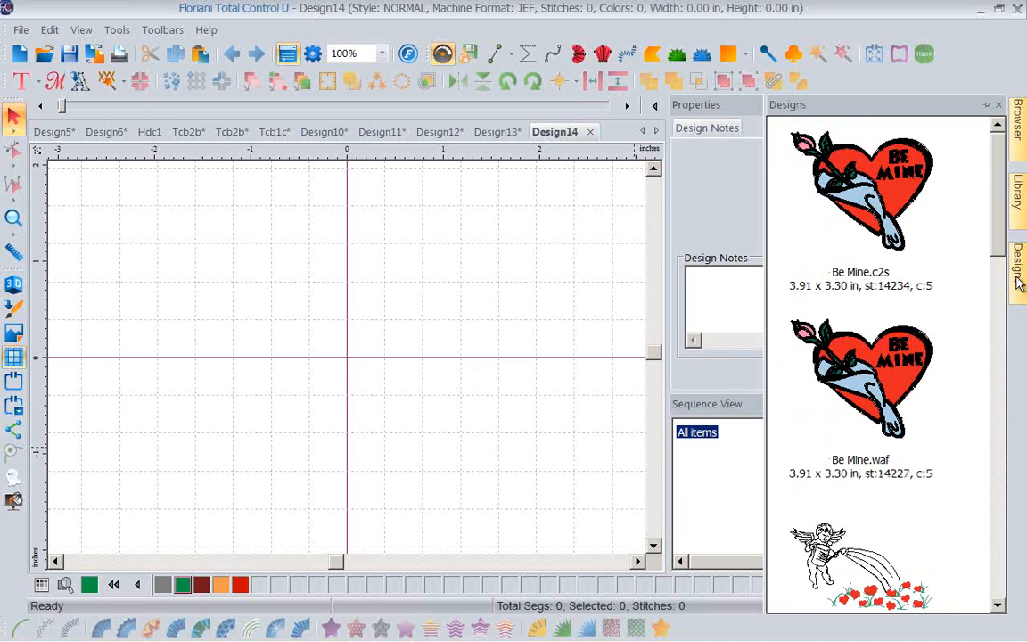
pyautogui.scroll(-1, 1000, 265)
pyautogui.moveTo(1000, 264); pyautogui.dragTo(946, 211)
pyautogui.moveTo(887, 349); pyautogui.dragTo(532, 386)
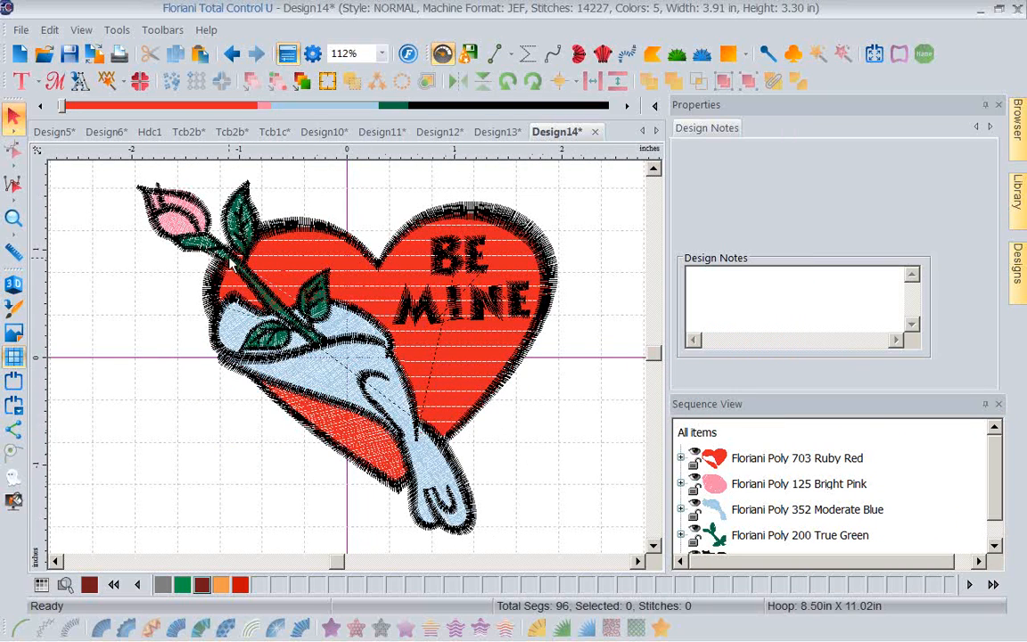
# Select the entire heart design and scale it down proportionally to about 2.76 by 2.32 in.
pyautogui.click(704, 434)
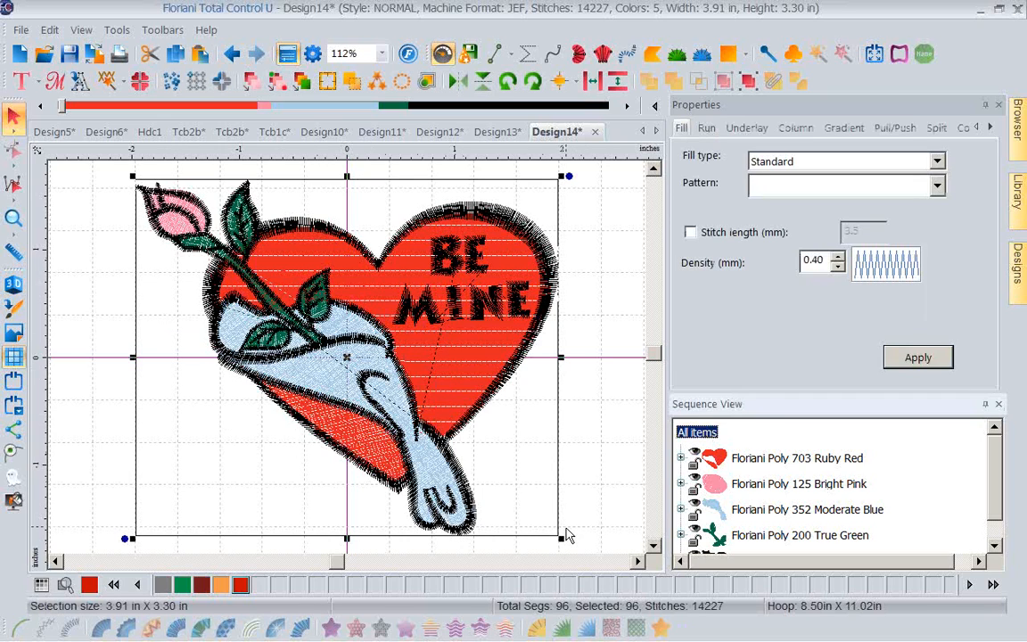
pyautogui.moveTo(559, 537); pyautogui.dragTo(429, 438)
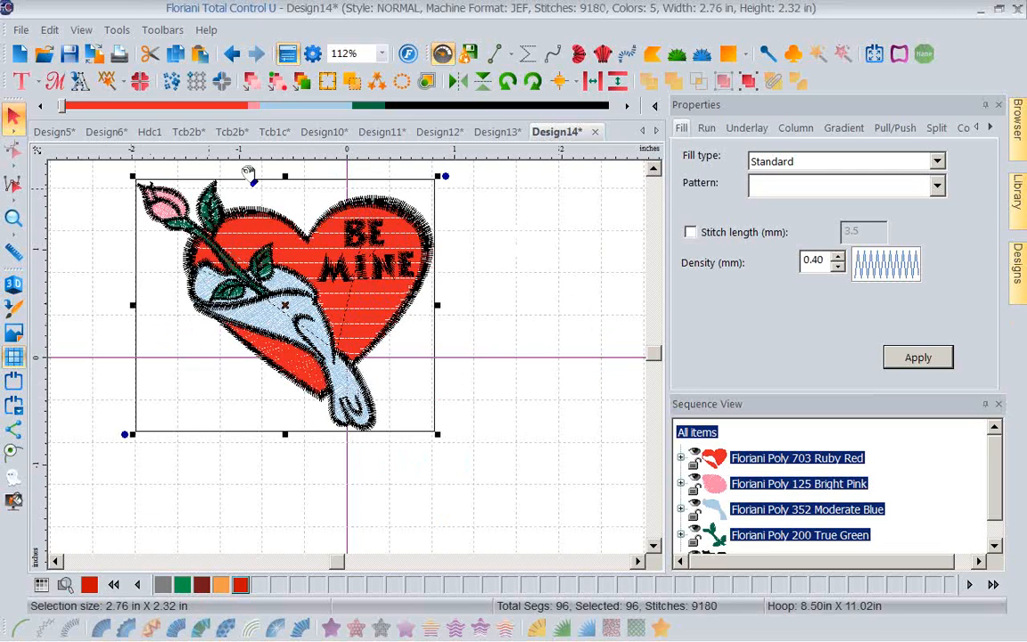
# Start a Corners Repeat of the heart design and set its horizontal distance to 0.11 in.
pyautogui.click(222, 83)
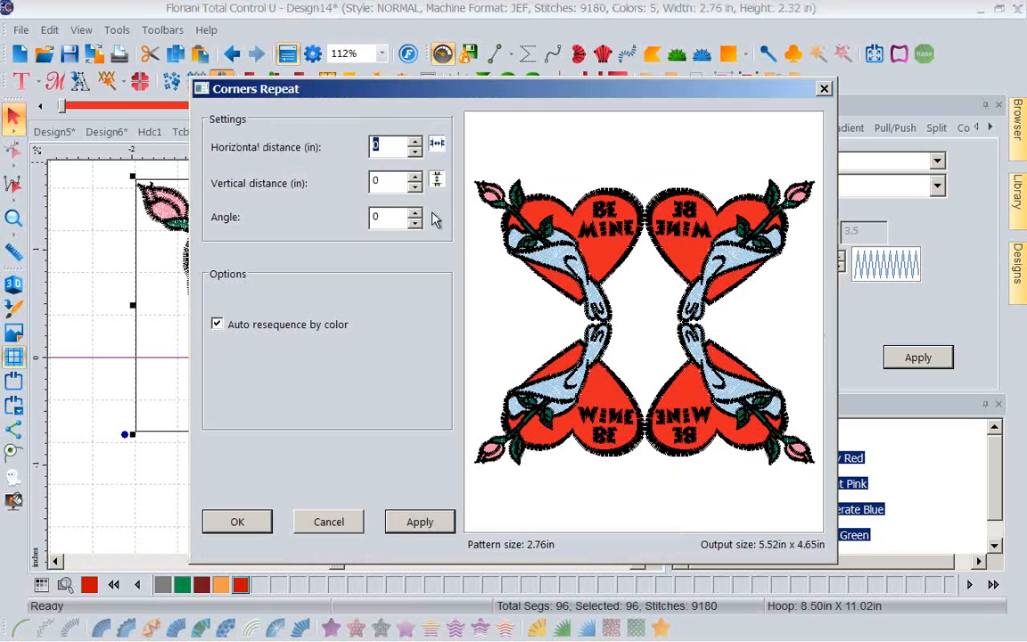
pyautogui.click(415, 140)
pyautogui.click(414, 141)
pyautogui.click(415, 140)
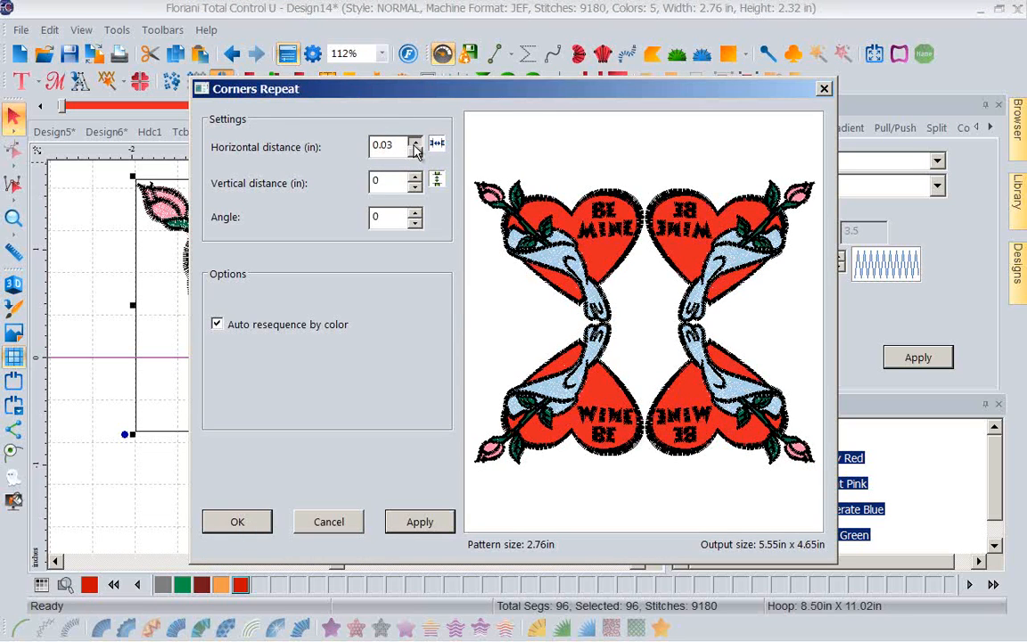
pyautogui.click(415, 142)
pyautogui.click(415, 143)
pyautogui.click(415, 145)
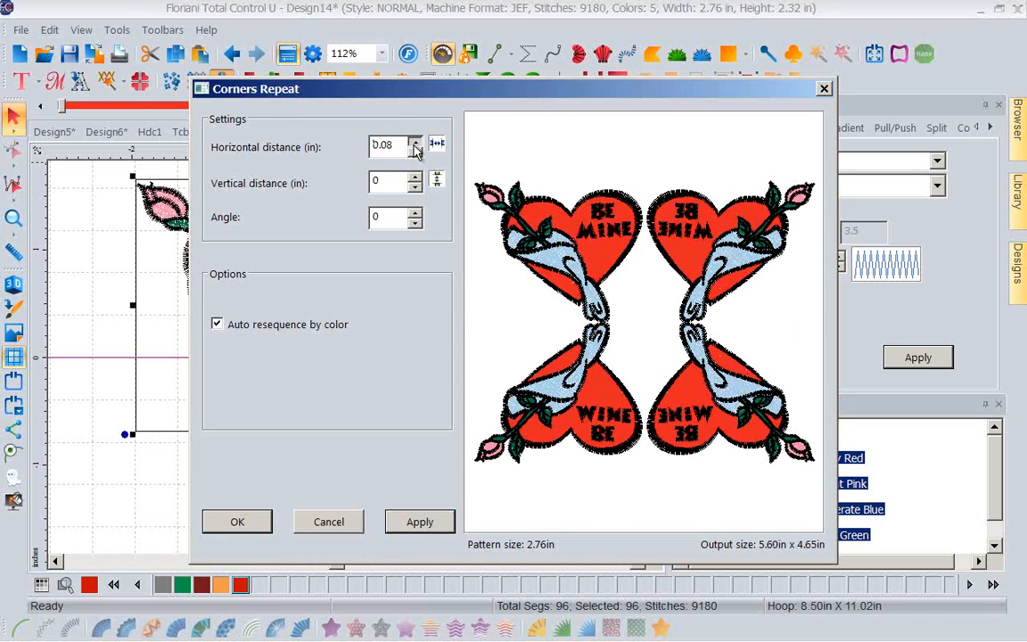
pyautogui.click(415, 145)
pyautogui.click(415, 145)
# Set the vertical distance of the corners repeat to 0.25 in.
pyautogui.click(414, 177)
pyautogui.click(414, 177)
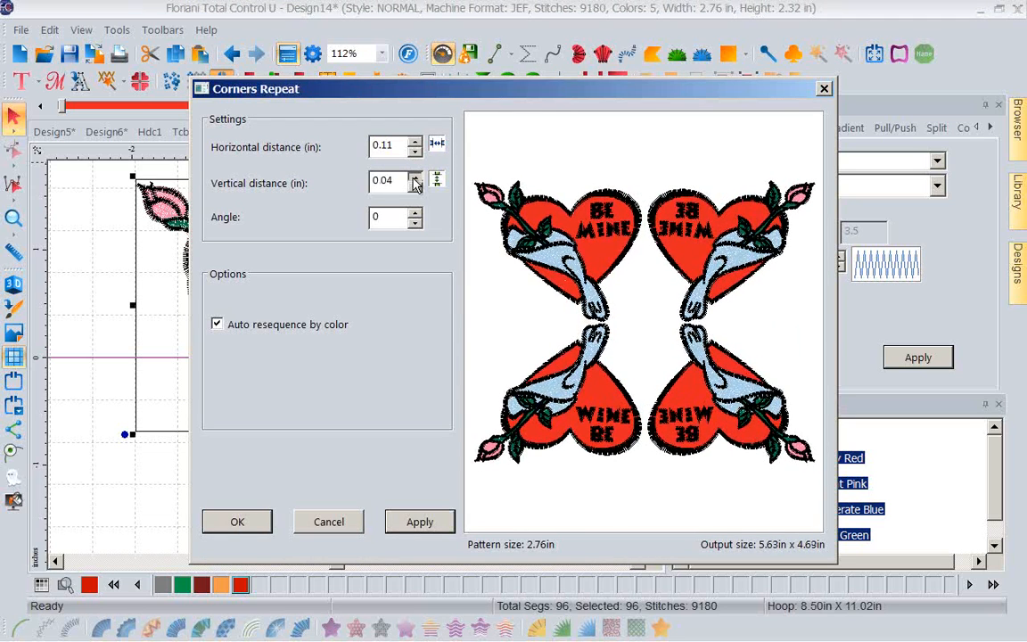
pyautogui.click(414, 178)
pyautogui.click(414, 177)
pyautogui.click(414, 177)
pyautogui.click(414, 177)
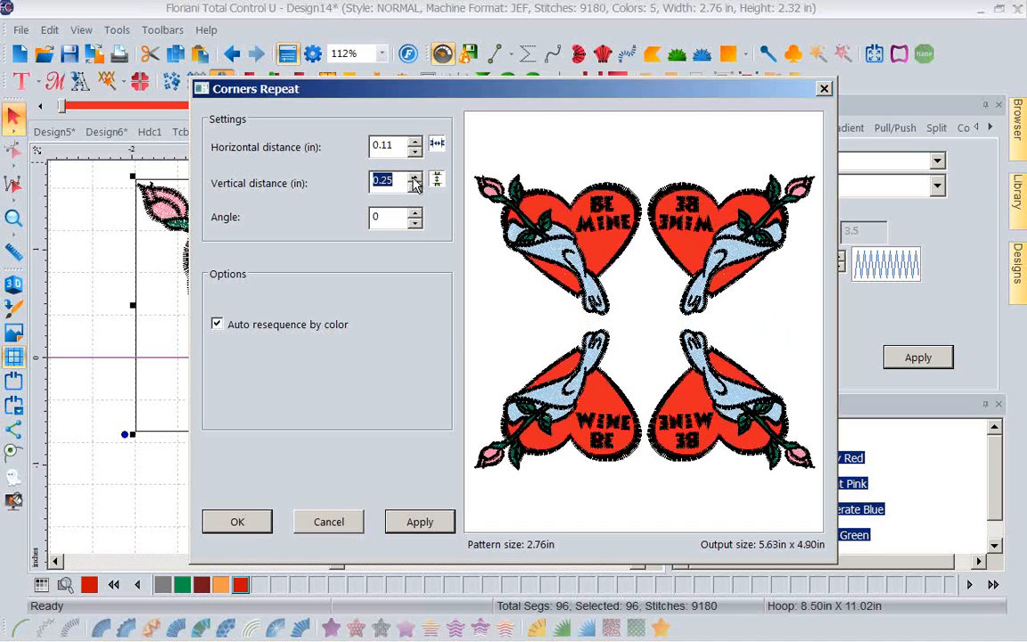
# Rotate the hearts in the Corners Repeat to an angle of 188.
pyautogui.click(415, 213)
pyautogui.click(415, 215)
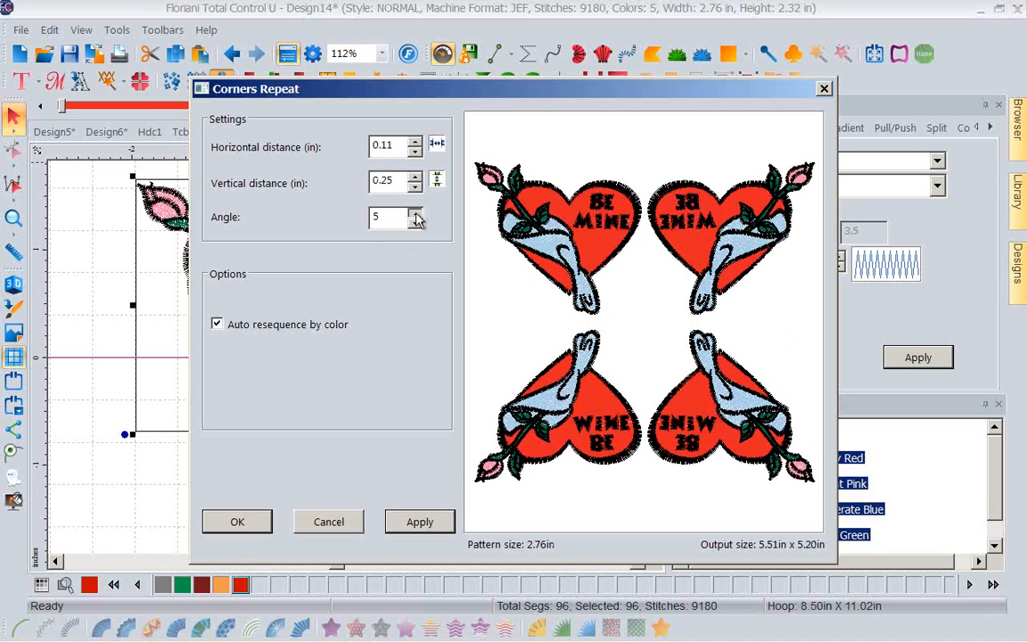
pyautogui.click(415, 215)
pyautogui.click(415, 215)
pyautogui.click(415, 215)
pyautogui.click(415, 215)
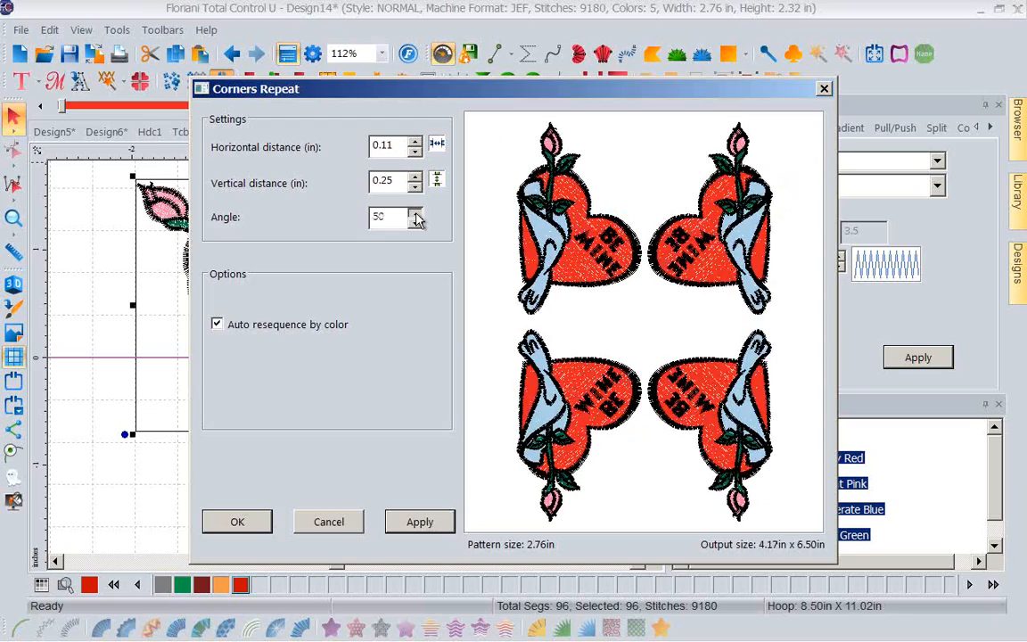
pyautogui.click(415, 214)
pyautogui.click(416, 214)
pyautogui.click(416, 214)
pyautogui.click(415, 215)
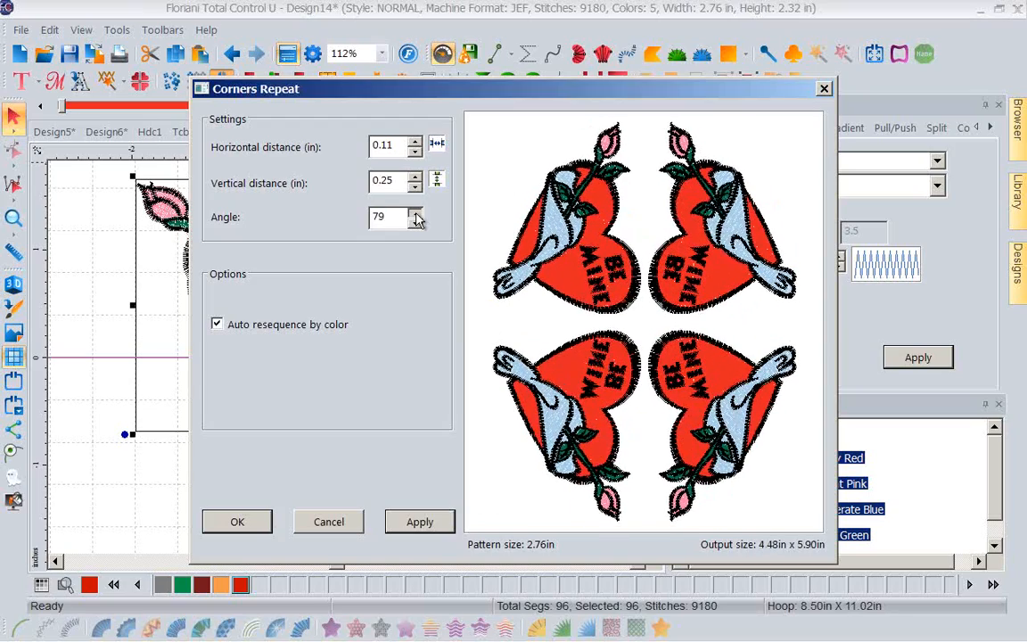
pyautogui.click(415, 215)
pyautogui.click(415, 215)
pyautogui.click(416, 214)
pyautogui.click(415, 214)
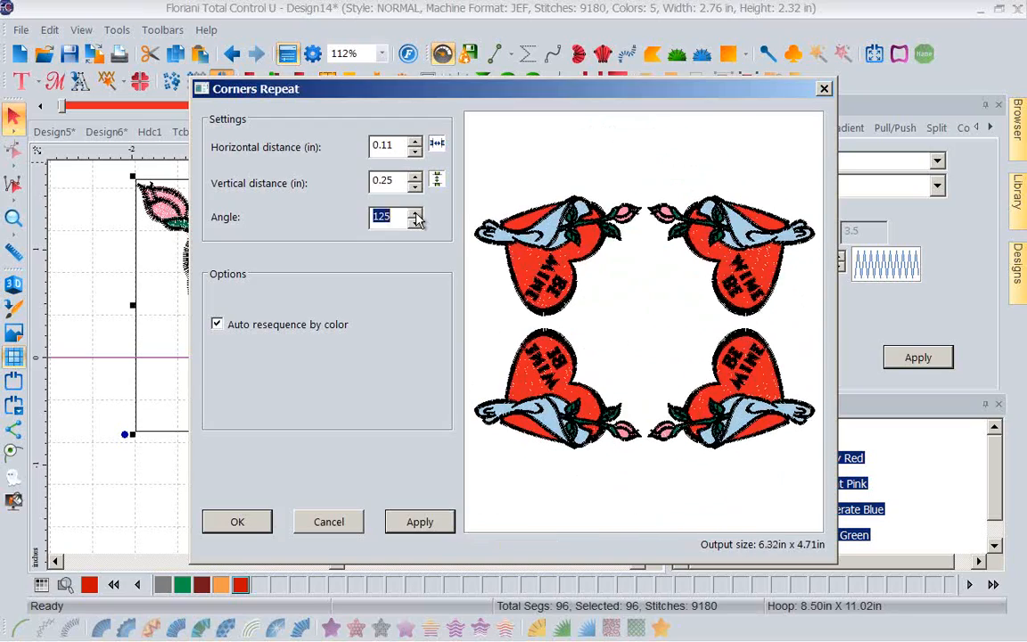
pyautogui.click(415, 215)
pyautogui.click(415, 215)
pyautogui.click(415, 215)
pyautogui.click(415, 215)
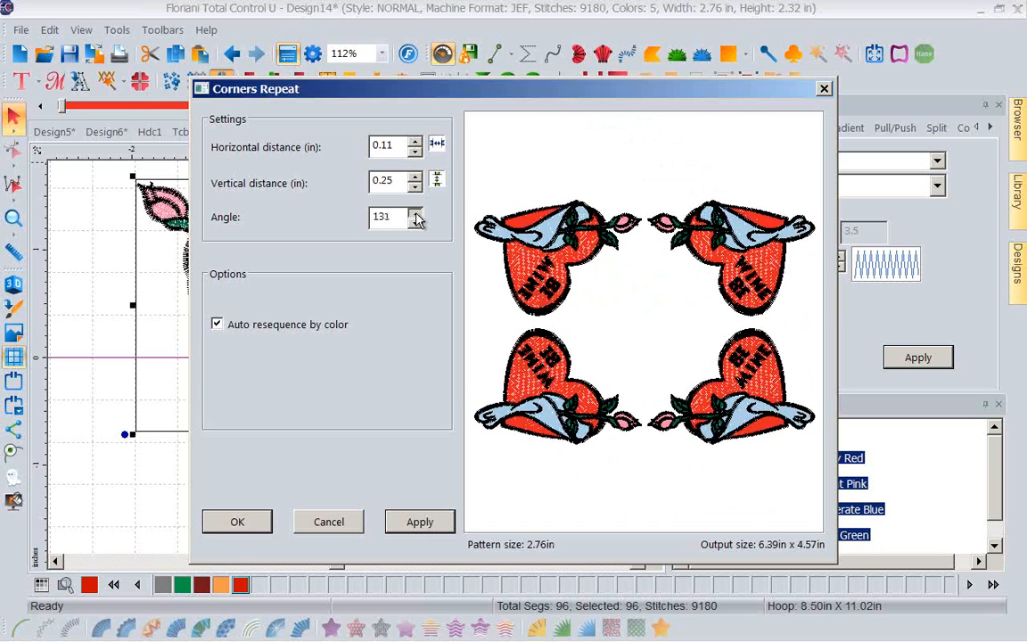
pyautogui.click(415, 215)
pyautogui.click(415, 215)
pyautogui.click(415, 214)
pyautogui.click(415, 214)
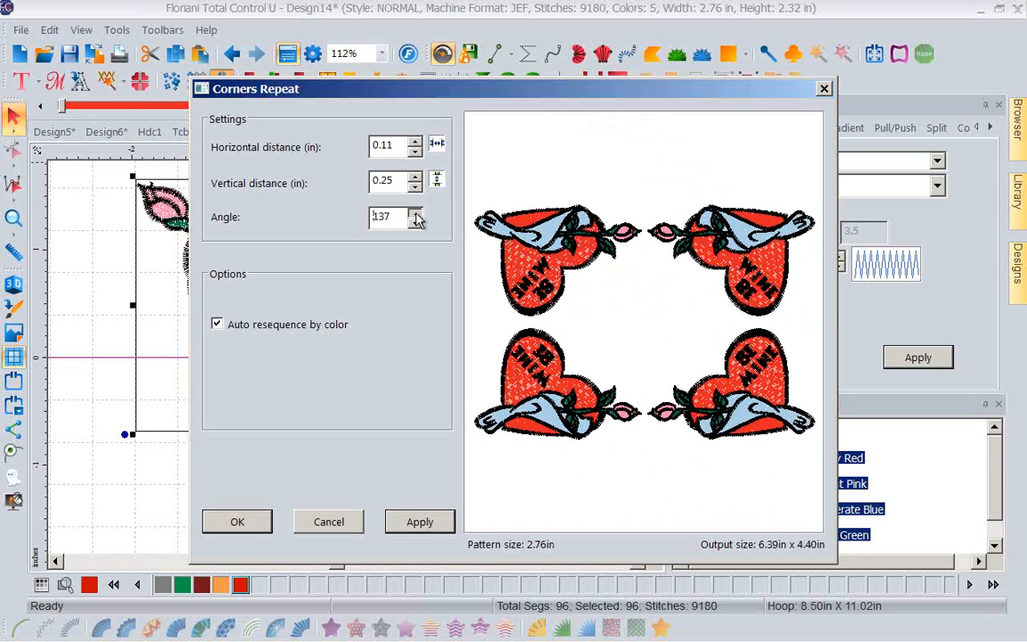
pyautogui.click(415, 215)
pyautogui.click(415, 215)
pyautogui.click(415, 215)
pyautogui.click(415, 215)
pyautogui.click(415, 215)
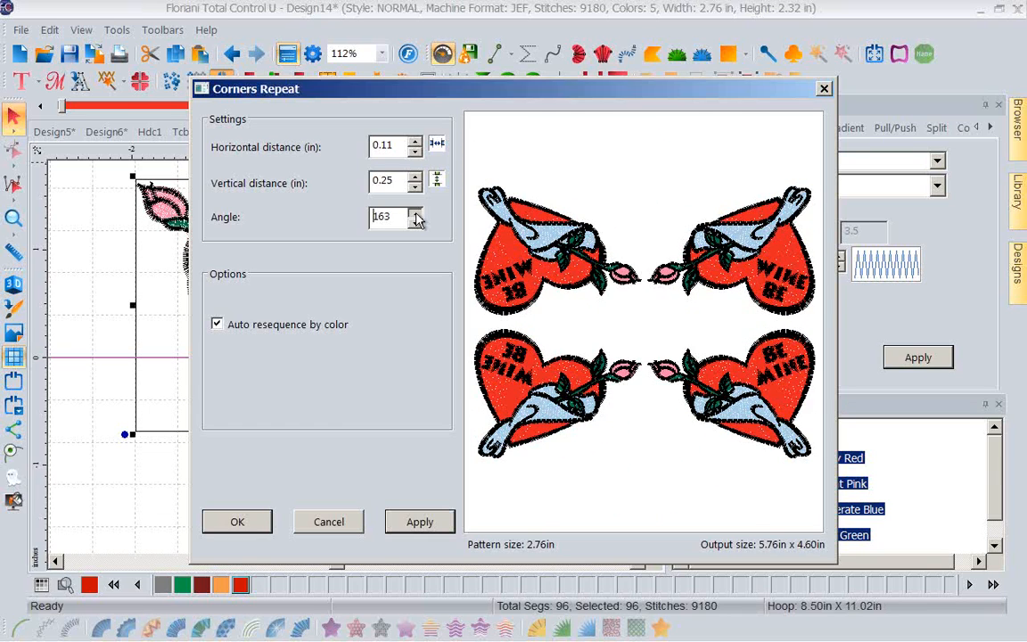
pyautogui.click(416, 215)
pyautogui.click(415, 215)
pyautogui.click(415, 214)
pyautogui.doubleClick(397, 220)
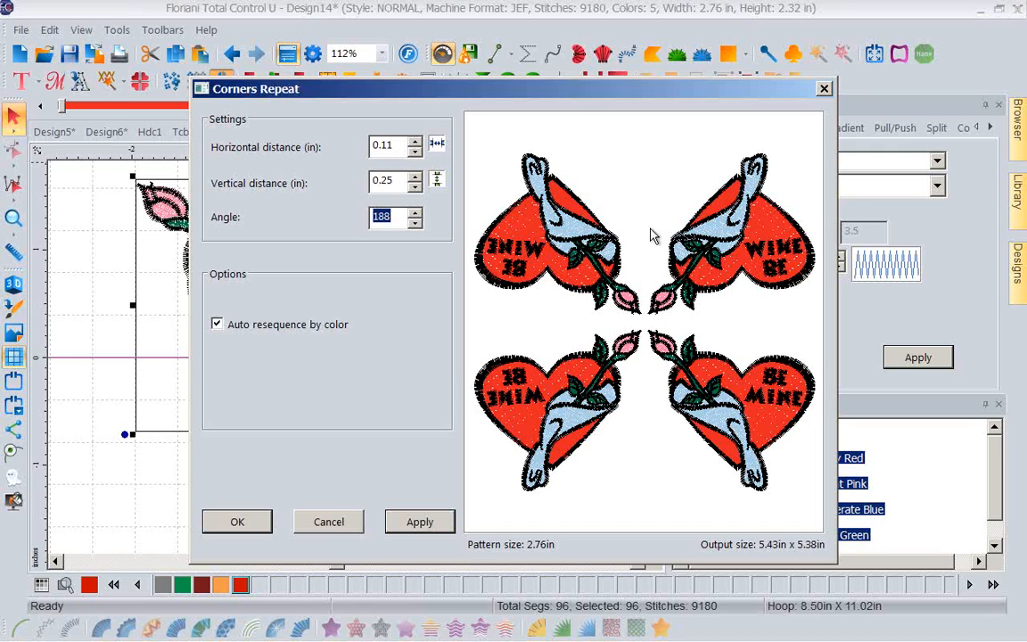
# Reduce the vertical distance of the Corners Repeat to -0.2 in so the rosebuds overlap.
pyautogui.click(414, 185)
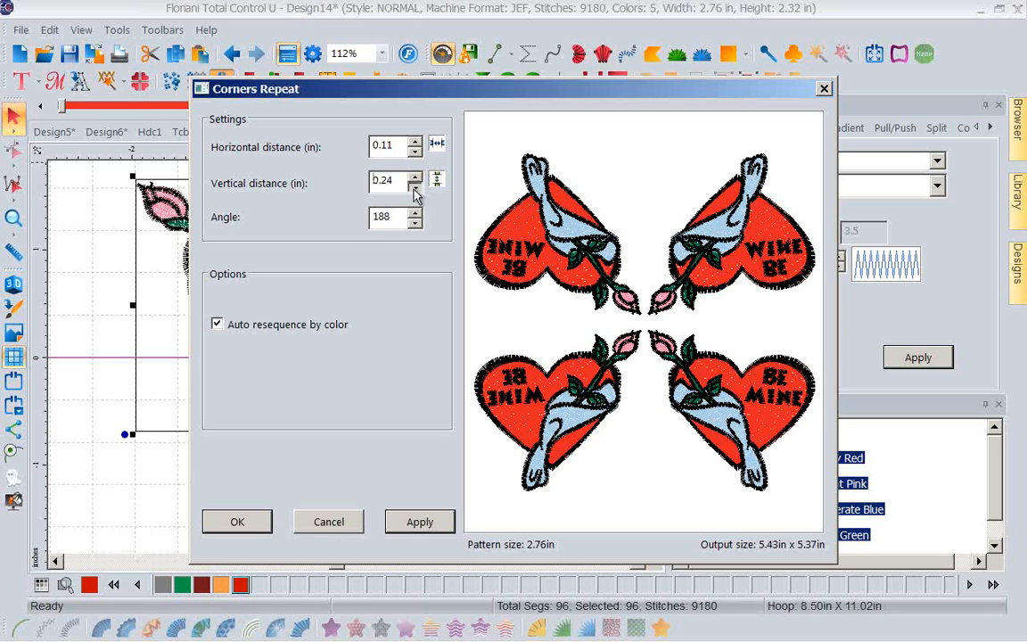
pyautogui.click(414, 185)
pyautogui.click(414, 185)
pyautogui.click(415, 187)
pyautogui.click(414, 188)
pyautogui.click(414, 187)
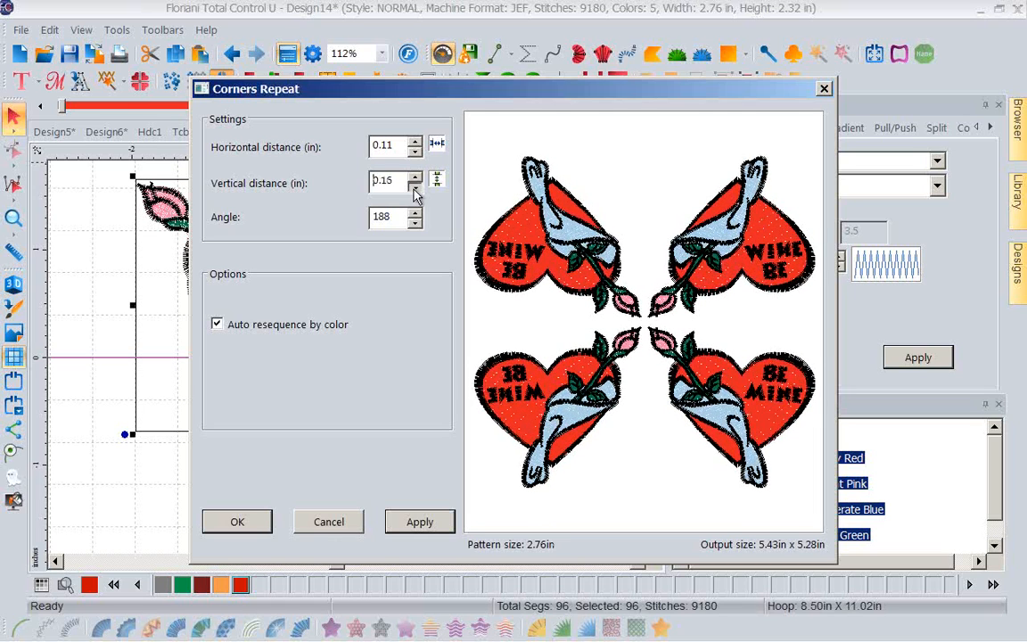
pyautogui.click(414, 188)
pyautogui.click(414, 187)
pyautogui.click(414, 187)
pyautogui.click(414, 187)
pyautogui.click(415, 186)
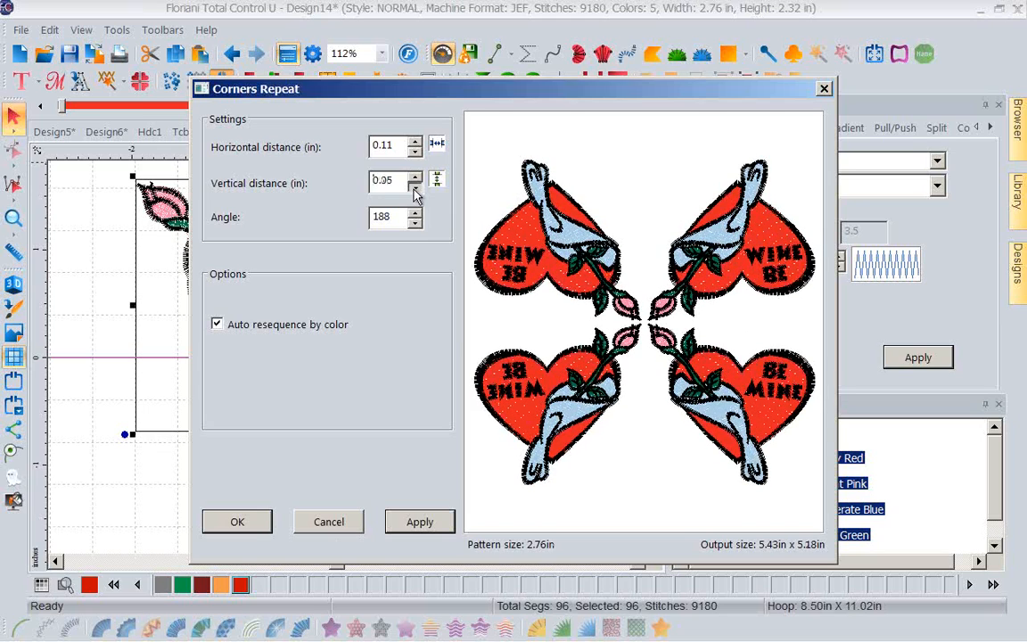
pyautogui.click(415, 186)
pyautogui.click(414, 186)
# Reduce the horizontal distance between the repeated hearts below 0.04 in and cancel the Corners Repeat.
pyautogui.click(414, 151)
pyautogui.click(414, 151)
pyautogui.click(414, 151)
pyautogui.click(414, 152)
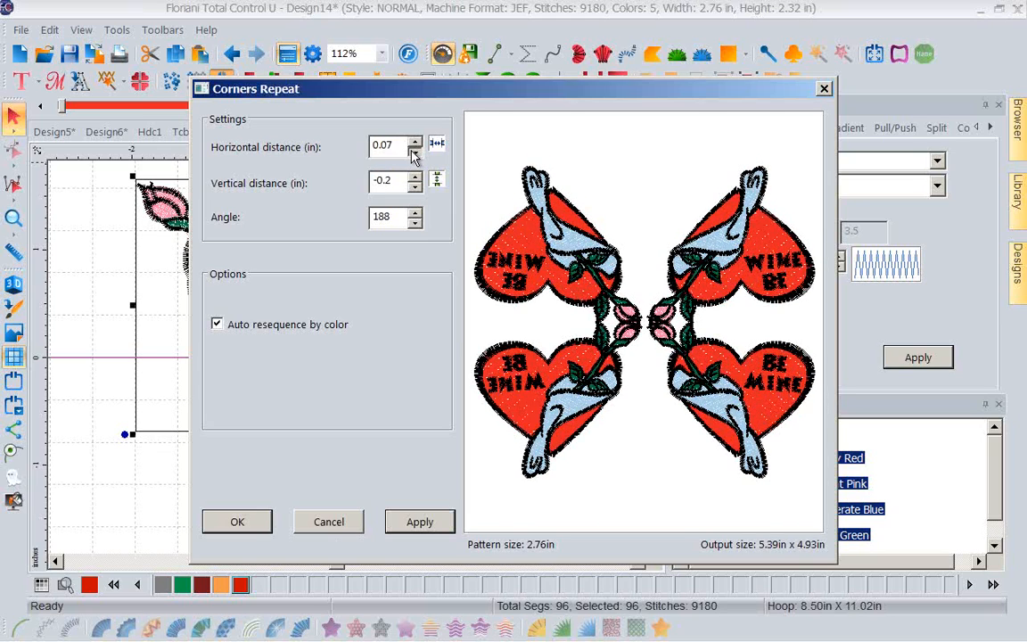
pyautogui.click(414, 152)
pyautogui.click(414, 151)
pyautogui.click(414, 153)
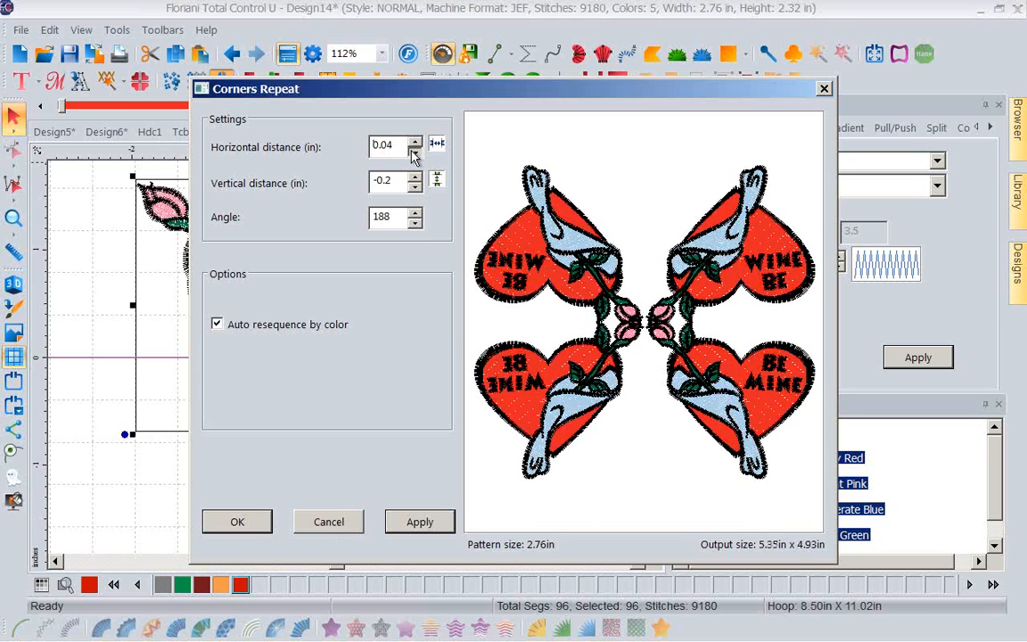
pyautogui.click(414, 153)
pyautogui.click(414, 153)
pyautogui.click(414, 154)
pyautogui.click(415, 154)
pyautogui.click(415, 153)
pyautogui.click(414, 153)
pyautogui.click(414, 153)
pyautogui.click(415, 154)
pyautogui.click(337, 523)
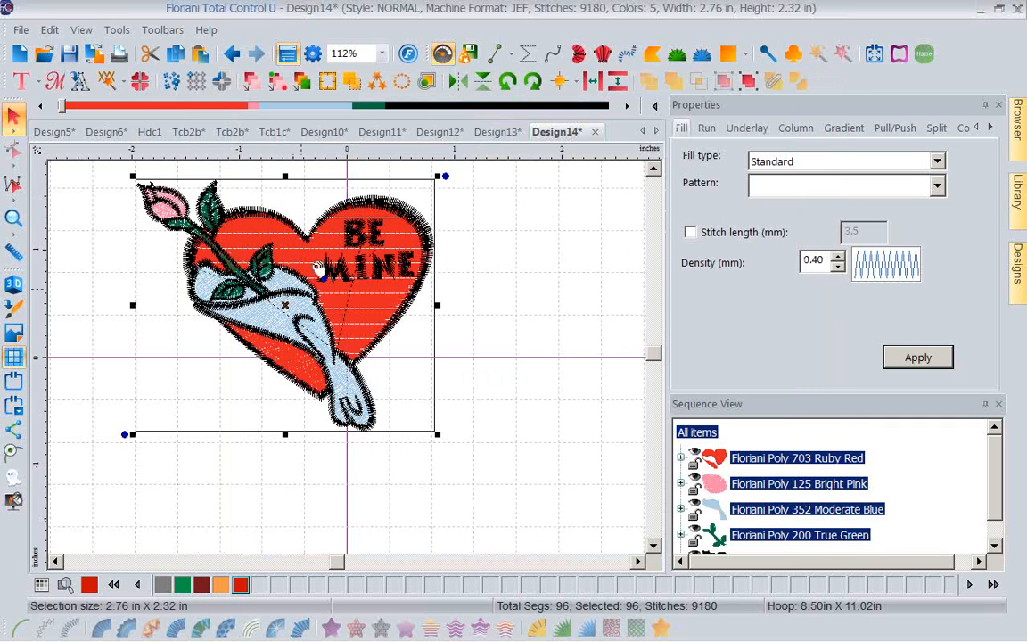
# Start a Repeat Design of the heart with 3 copies down and a horizontal distance of 0.01 in.
pyautogui.click(197, 83)
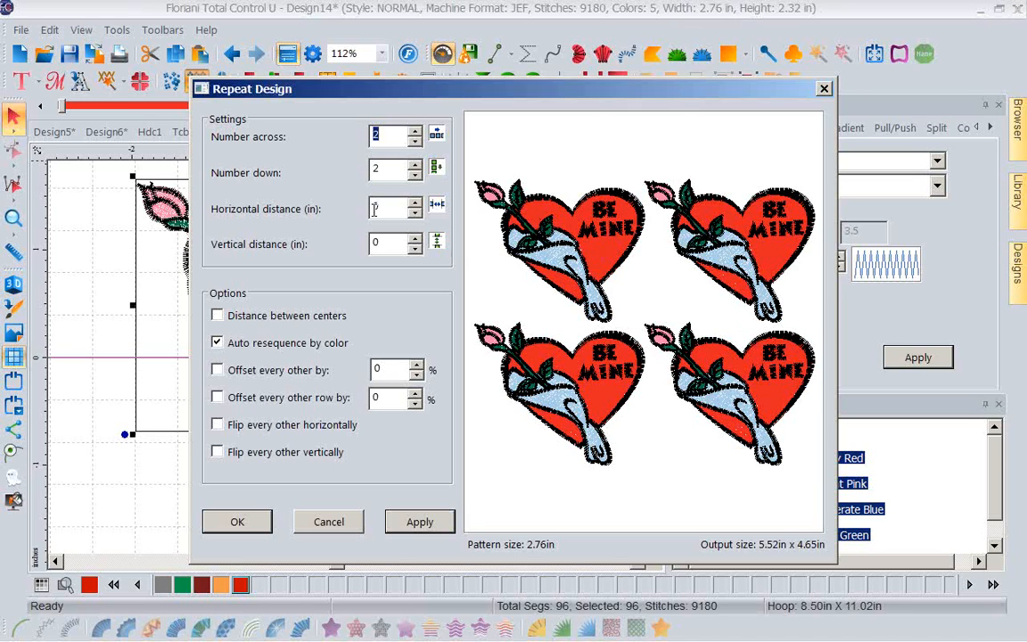
pyautogui.press('Tab')
pyautogui.write('3')
pyautogui.click(414, 204)
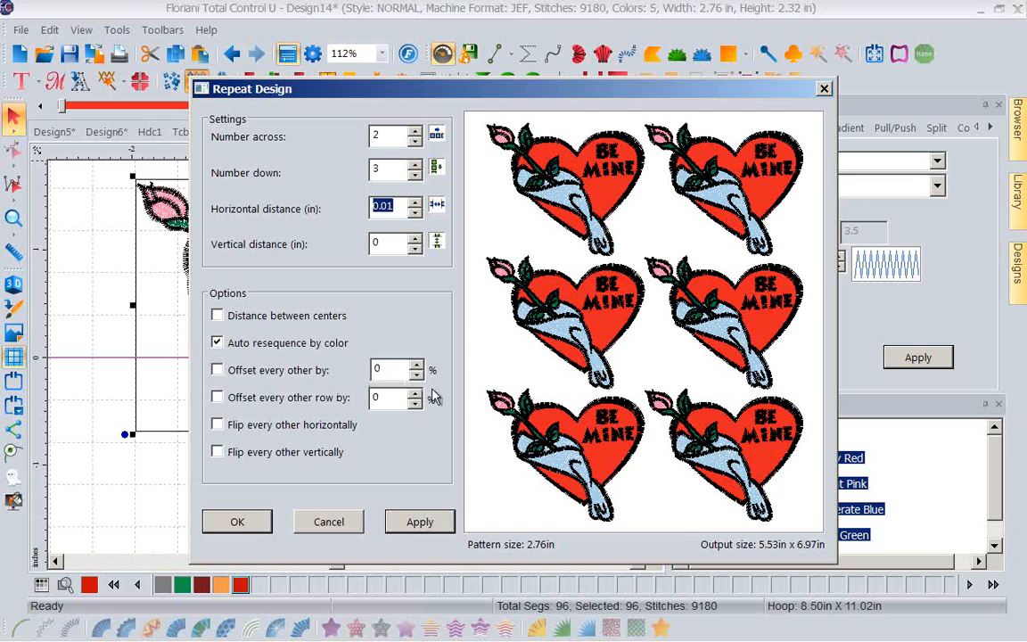
# Flip every other copy horizontally and vertically, and set the every-other offset value to 5%.
pyautogui.click(217, 425)
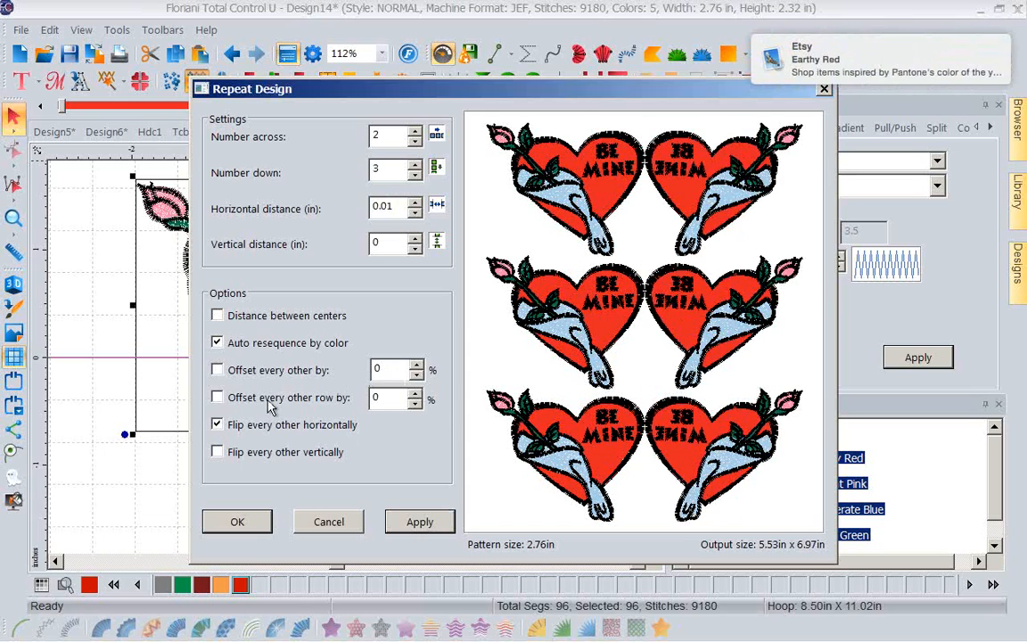
pyautogui.click(219, 453)
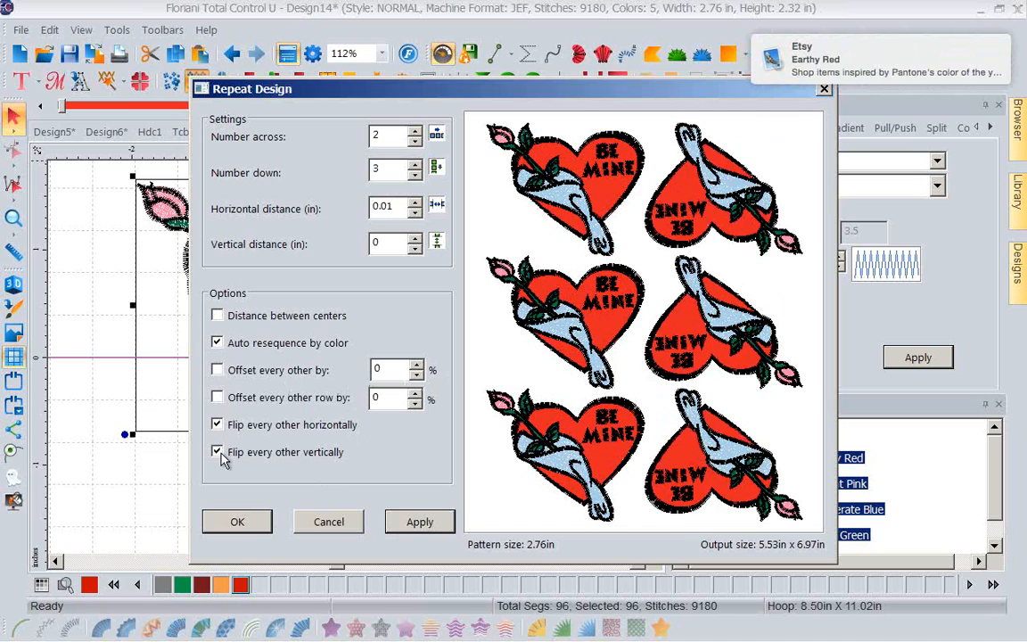
pyautogui.click(416, 364)
pyautogui.click(415, 363)
pyautogui.click(415, 364)
pyautogui.click(416, 365)
pyautogui.click(416, 365)
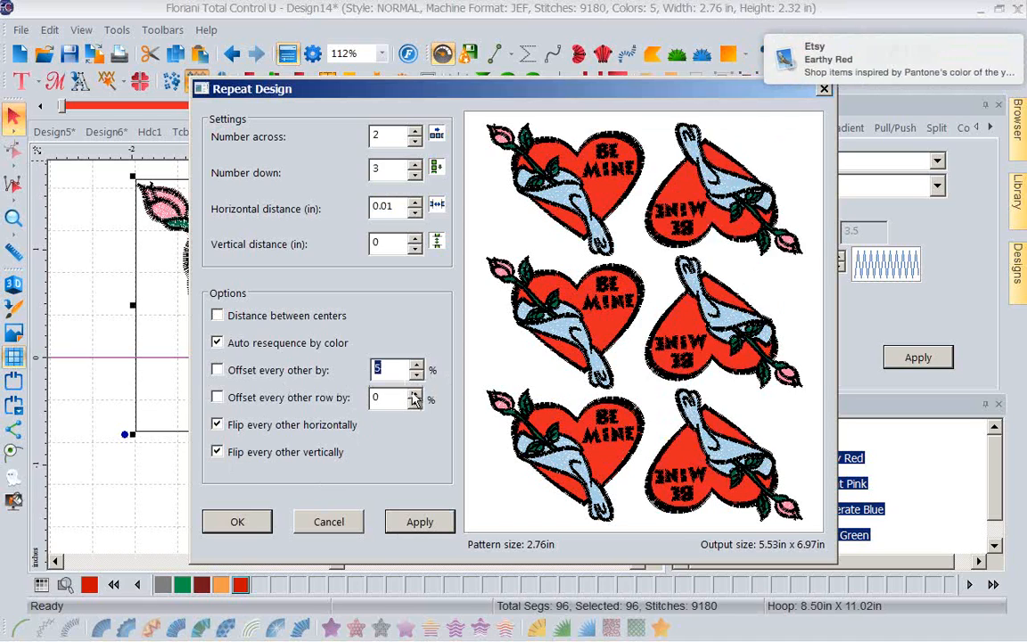
# Give the every-other-row offset a negative percentage and cancel the Repeat Design.
pyautogui.click(416, 402)
pyautogui.click(415, 403)
pyautogui.click(415, 403)
pyautogui.click(415, 402)
pyautogui.click(416, 402)
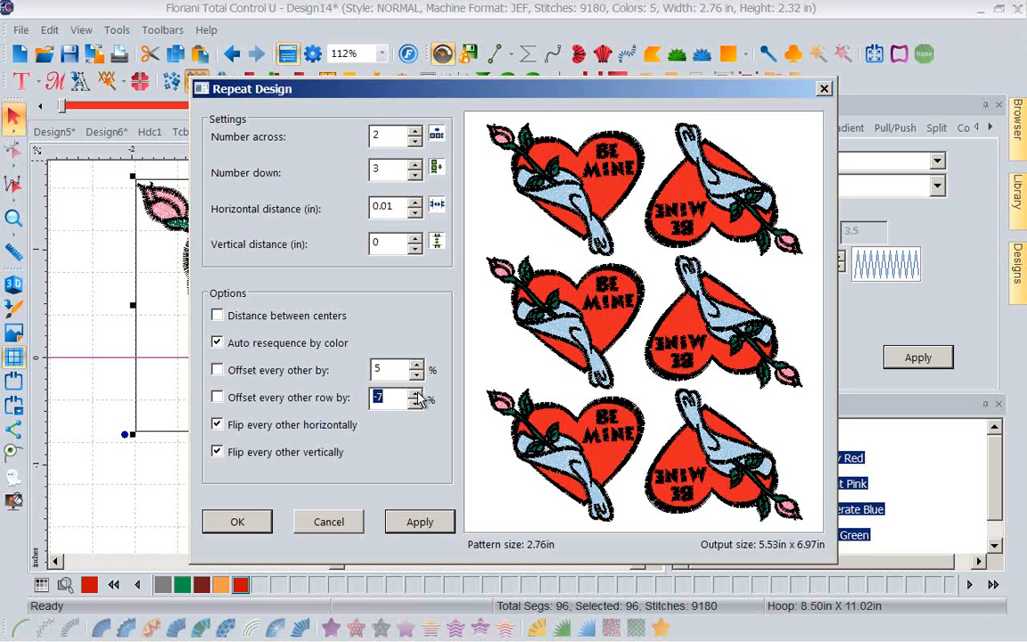
pyautogui.click(415, 403)
pyautogui.click(416, 403)
pyautogui.click(344, 526)
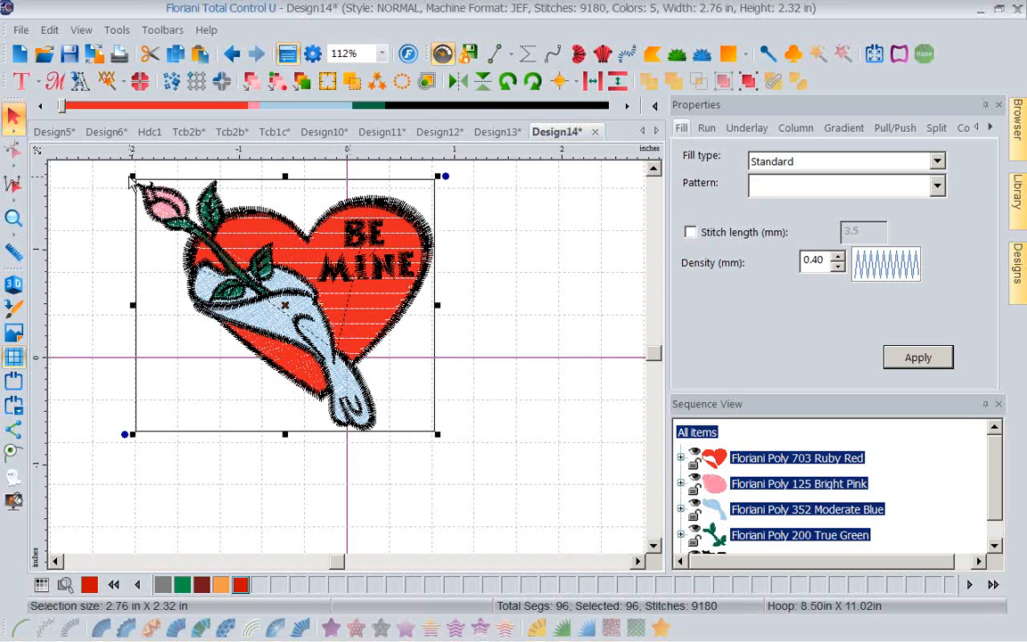
# Scale the heart design down to about 1.71 by 1.44 in and start a Fling Repeat with a 300 mm template height.
pyautogui.moveTo(130, 178); pyautogui.dragTo(245, 271)
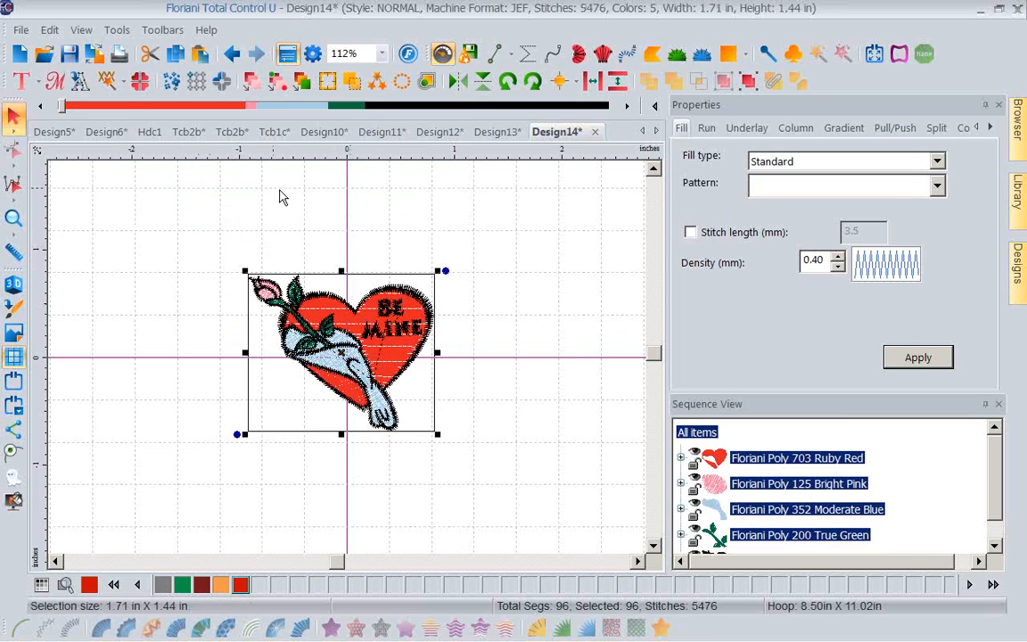
pyautogui.click(172, 81)
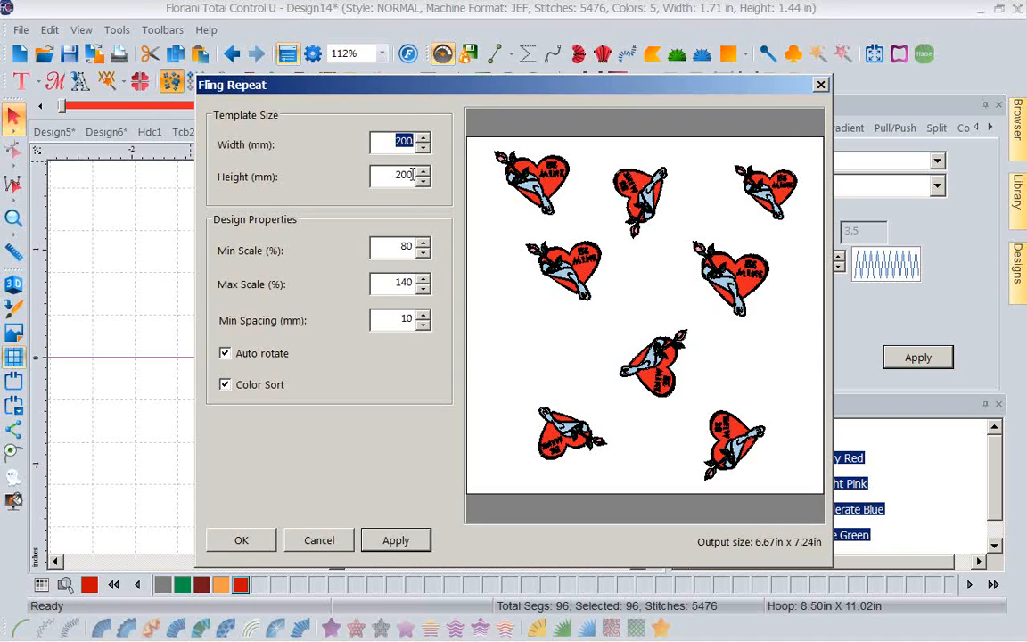
pyautogui.press('Tab')
pyautogui.write('300')
# Set the Fling Repeat's minimum scale to 60% and its maximum scale to 150%.
pyautogui.moveTo(414, 252); pyautogui.dragTo(378, 249)
pyautogui.write('60')
pyautogui.moveTo(408, 281); pyautogui.dragTo(376, 284)
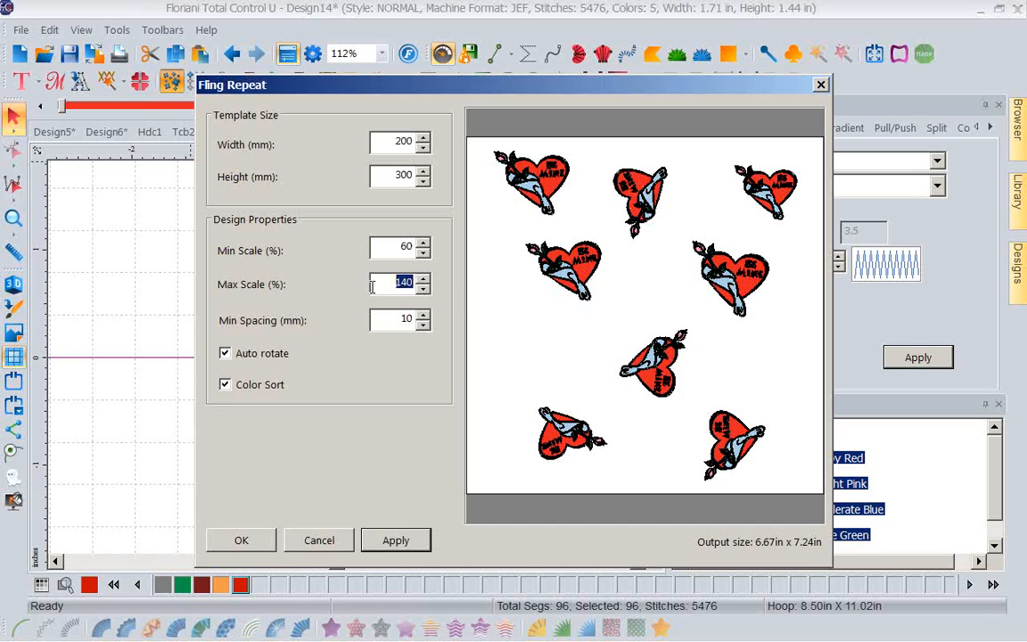
pyautogui.write('150')
# Generate several random layouts of the scattered hearts with the new settings and accept the last one.
pyautogui.click(394, 541)
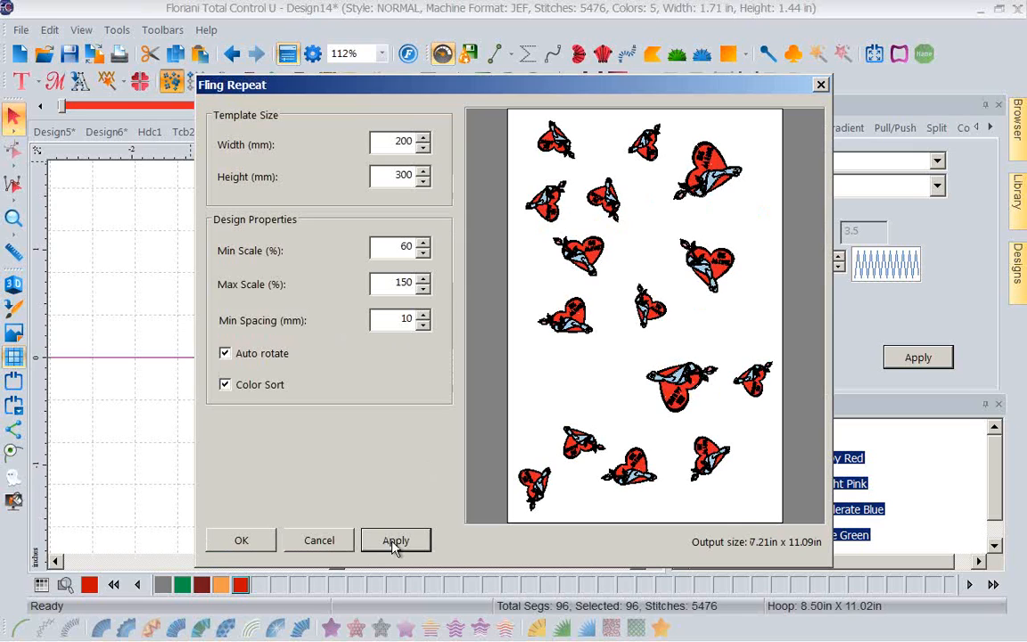
pyautogui.click(394, 540)
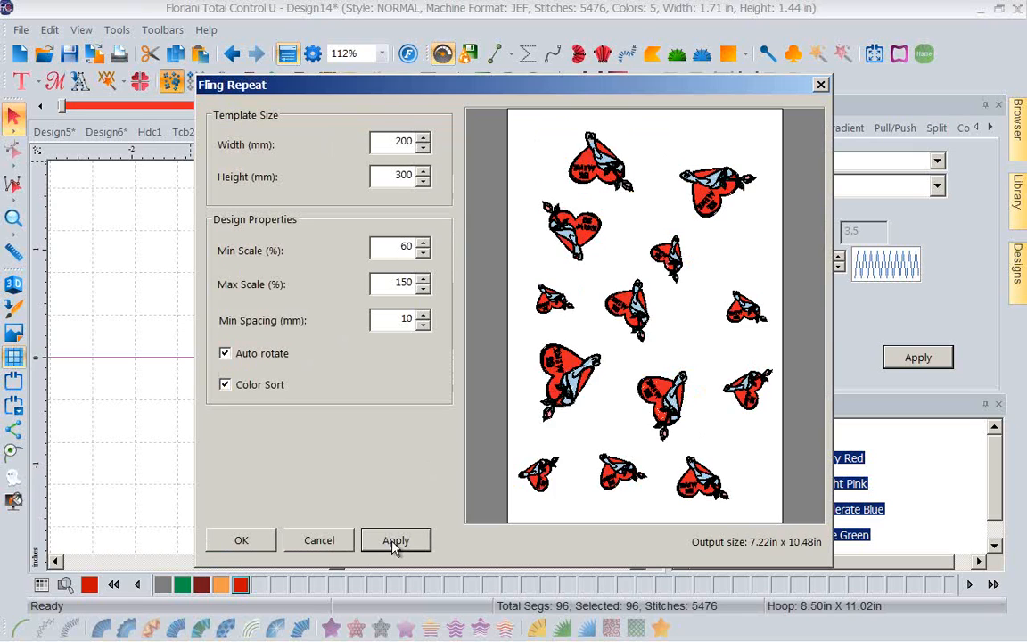
pyautogui.click(394, 541)
pyautogui.click(394, 540)
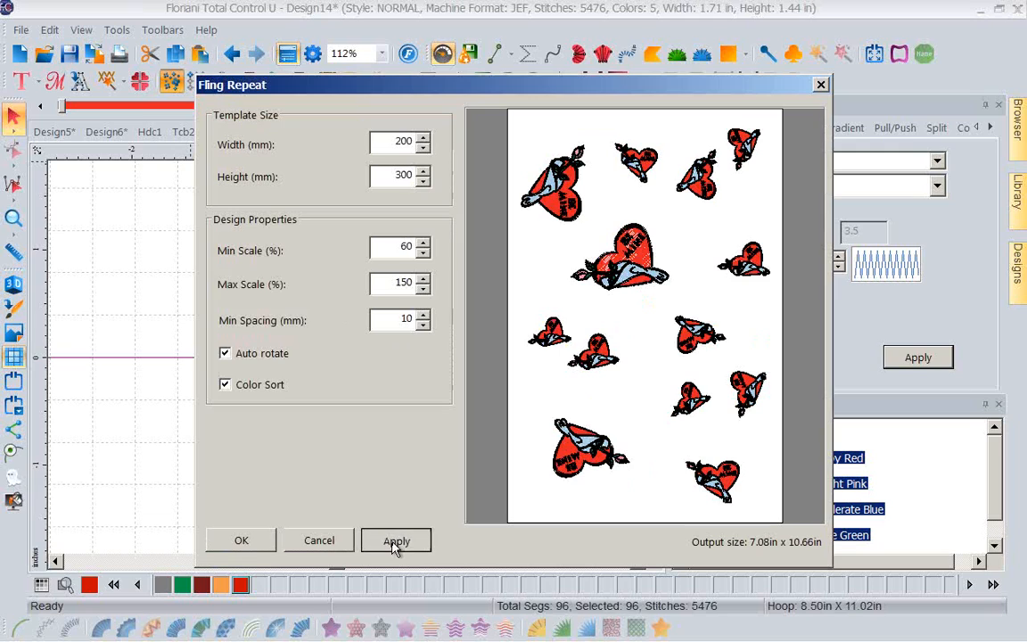
pyautogui.click(394, 540)
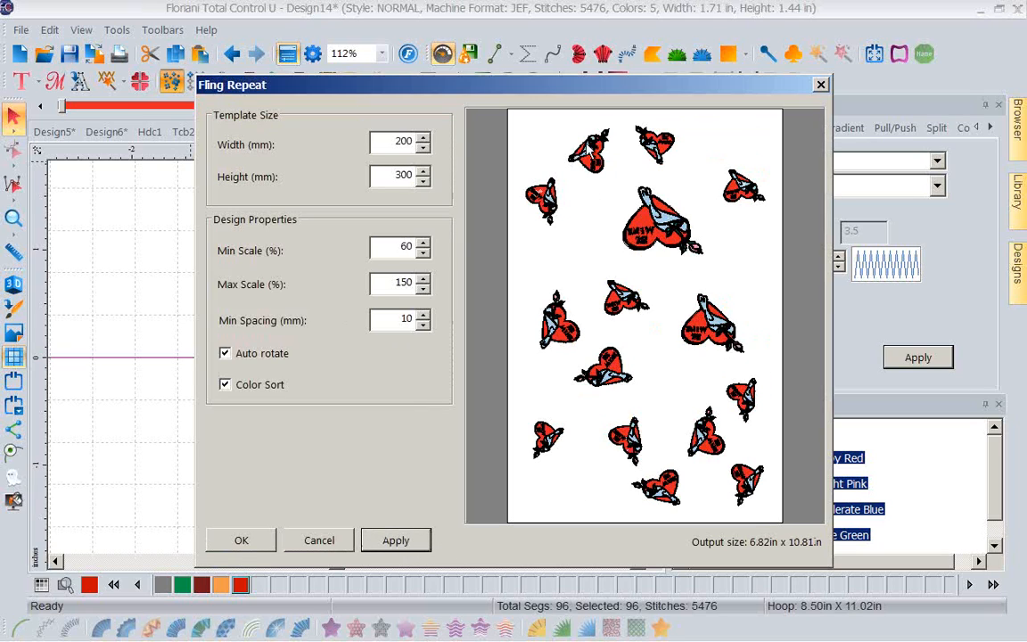
pyautogui.click(410, 541)
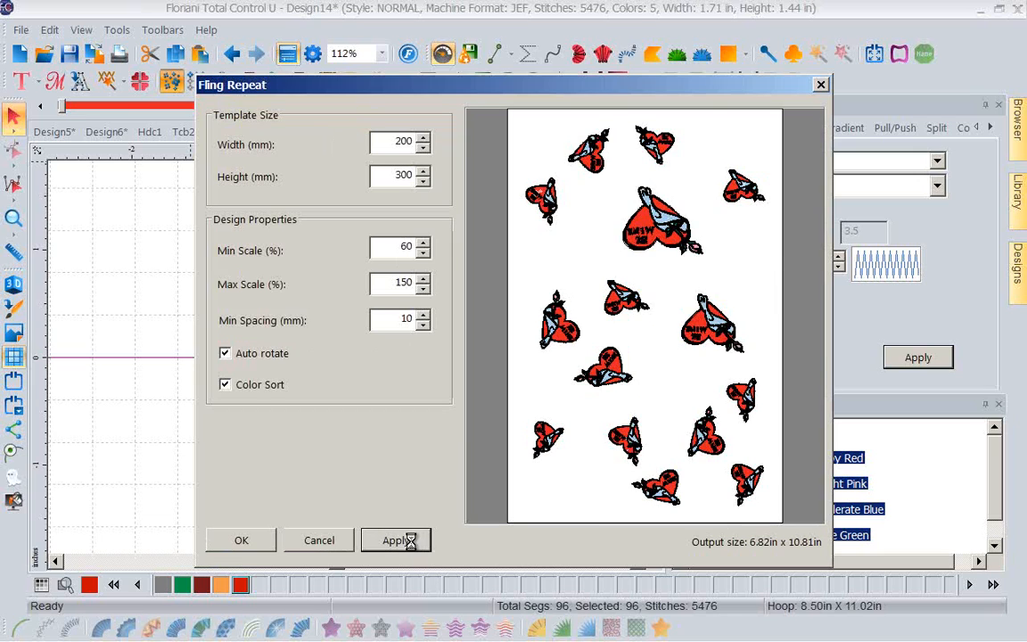
pyautogui.click(242, 541)
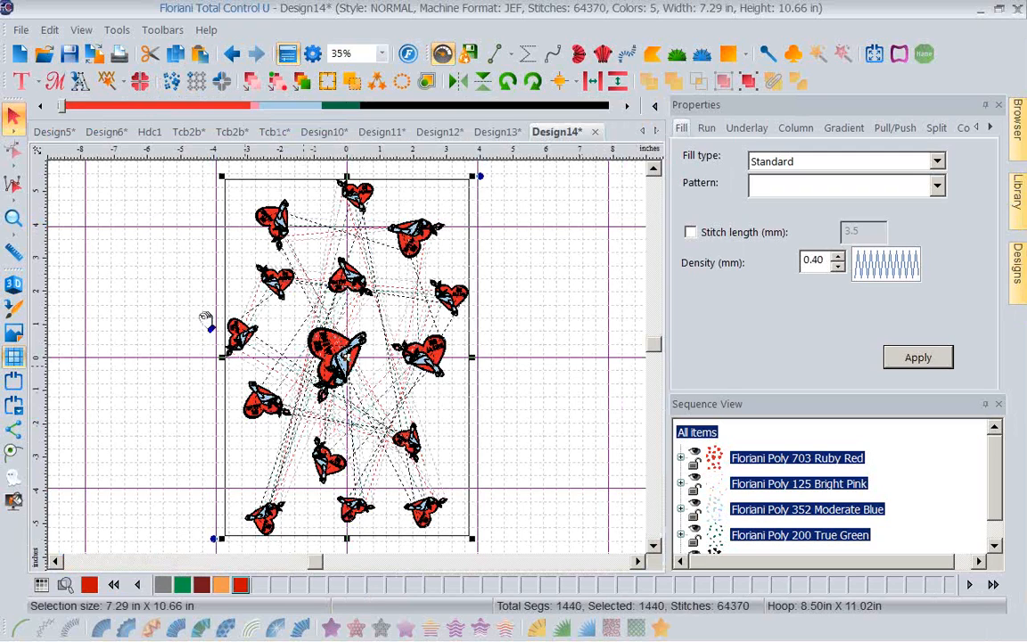
# Preview the stitching order of the scattered hearts, and optimize the sewing sequence of the entire design.
pyautogui.moveTo(69, 111); pyautogui.dragTo(637, 272)
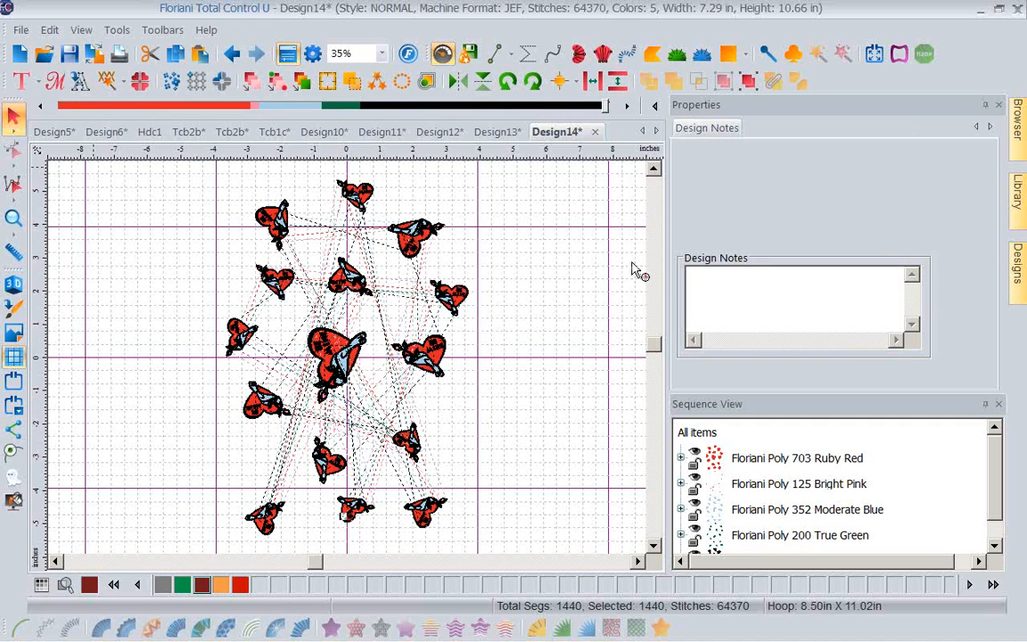
pyautogui.click(688, 433)
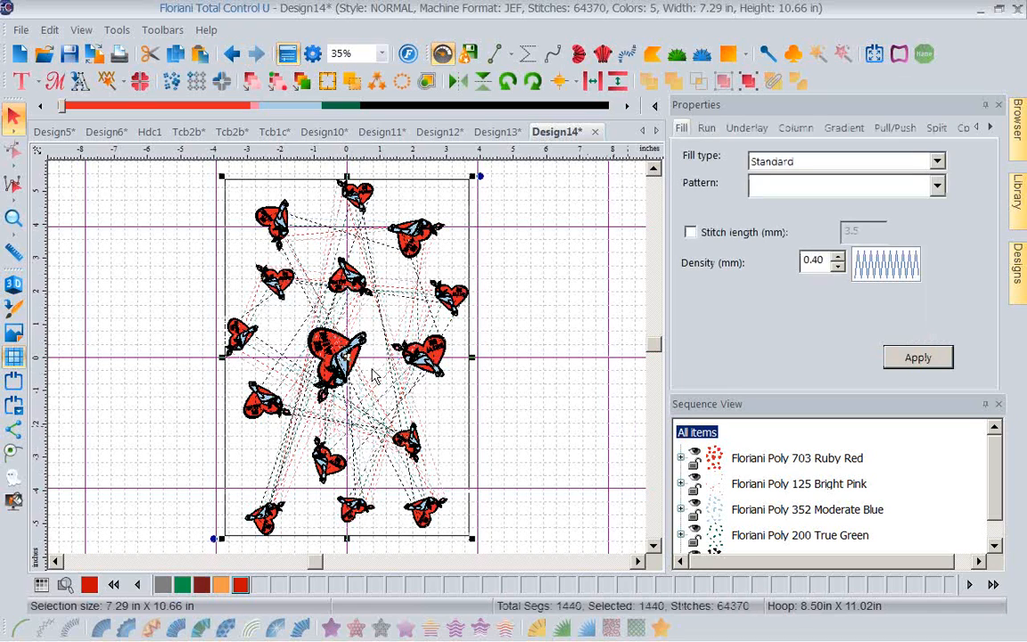
pyautogui.click(252, 83)
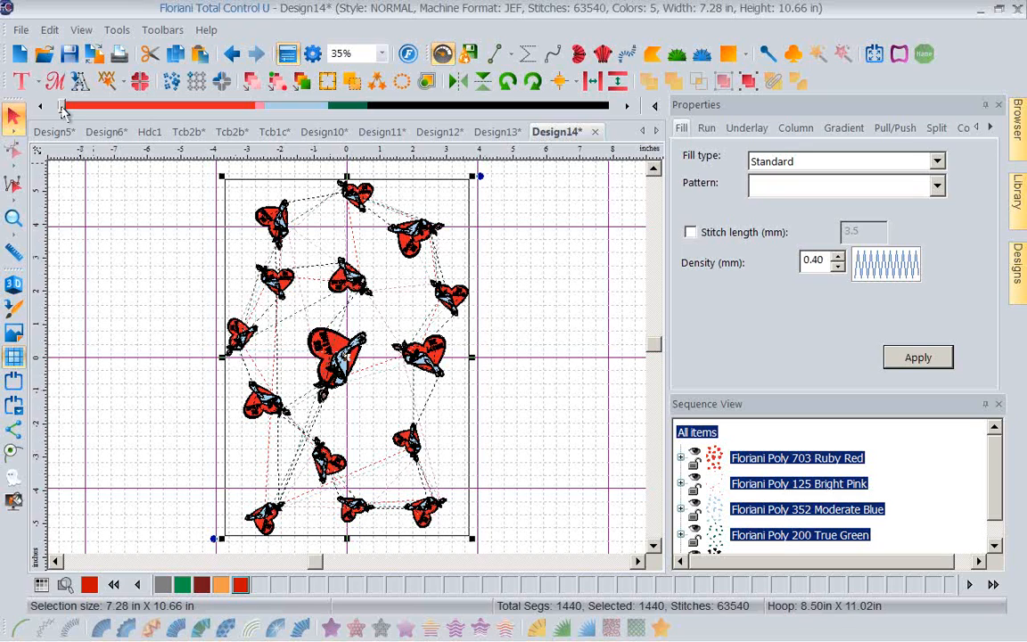
# Preview the stitching order of the scattered hearts, and optimize the entry and exit points of the entire design.
pyautogui.moveTo(62, 107); pyautogui.dragTo(259, 141)
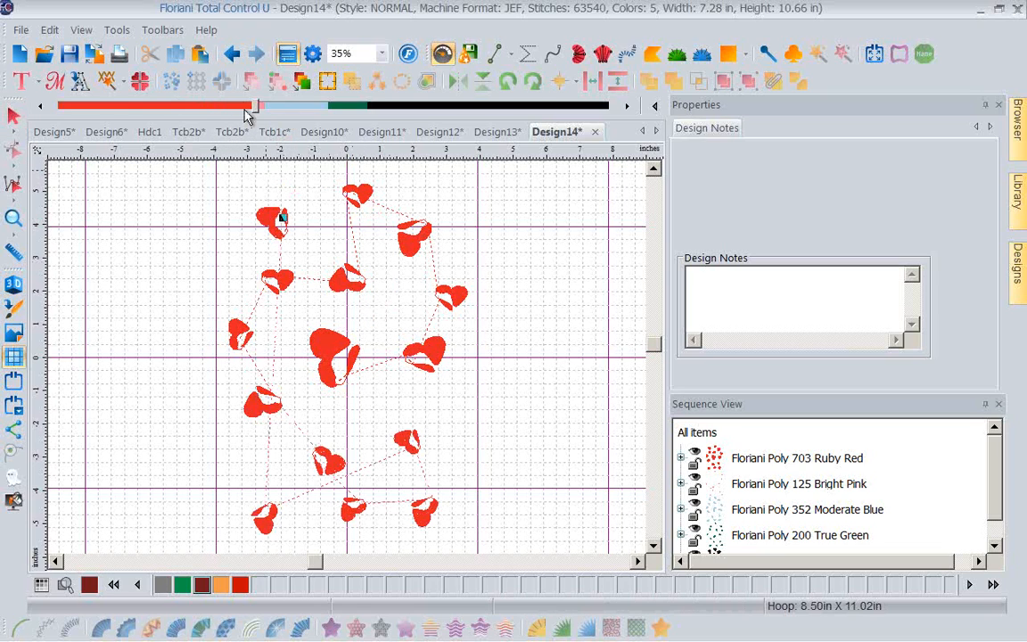
pyautogui.hotkey('ctrl', 'a')
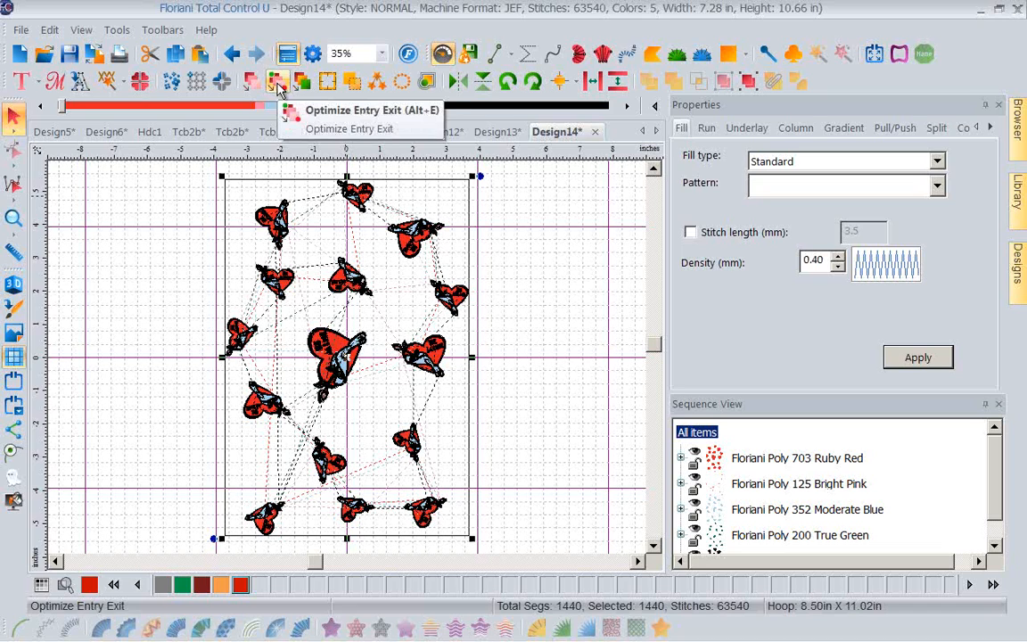
pyautogui.click(278, 86)
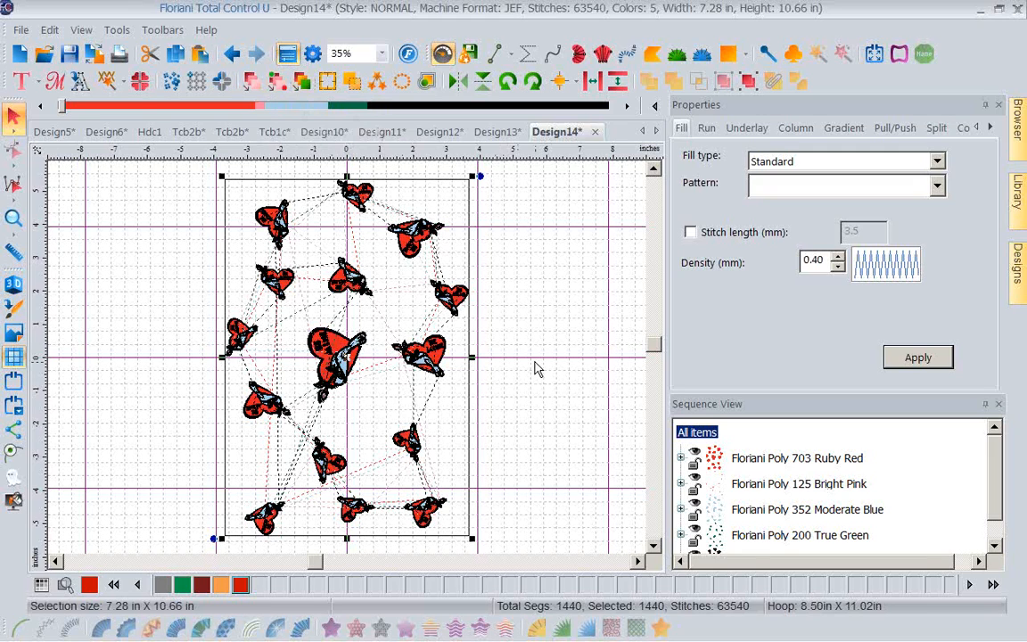
# Create a new design and insert the glass shape from the Custom Shapes collection.
pyautogui.click(21, 55)
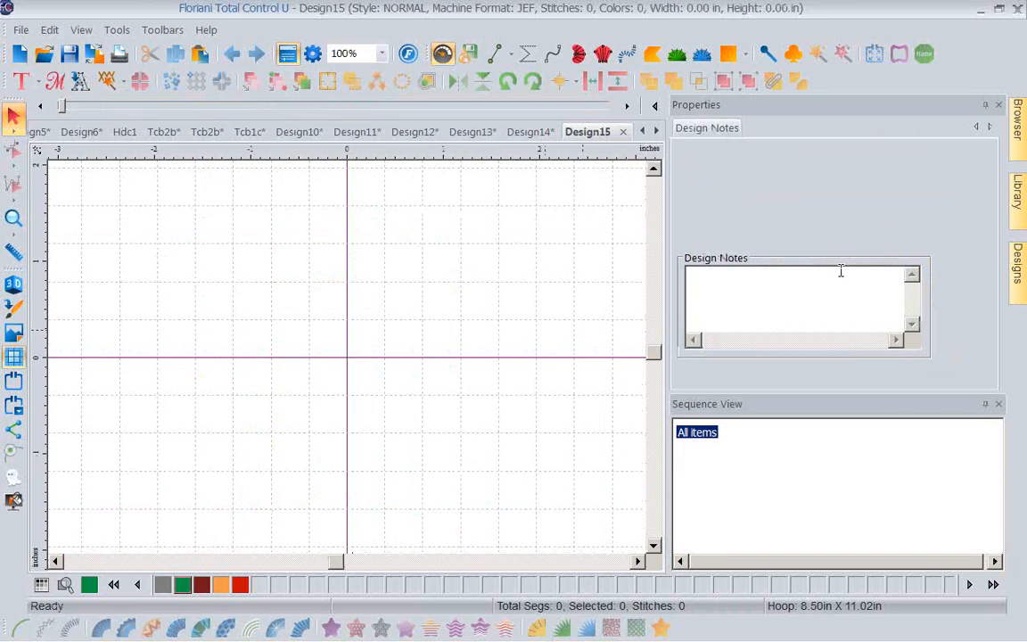
pyautogui.click(749, 59)
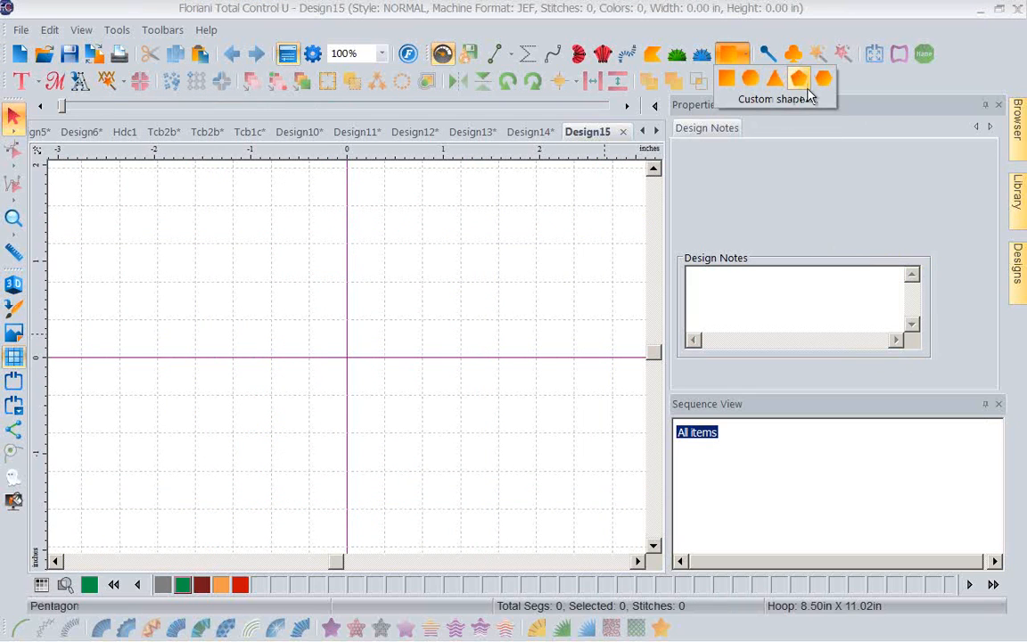
pyautogui.click(762, 101)
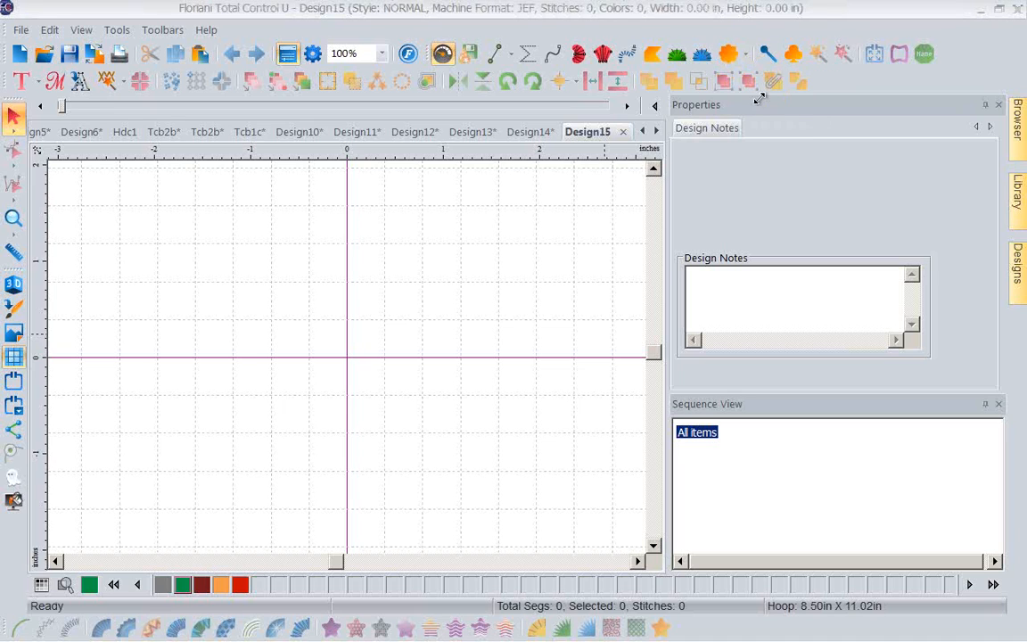
pyautogui.moveTo(770, 168); pyautogui.dragTo(770, 236)
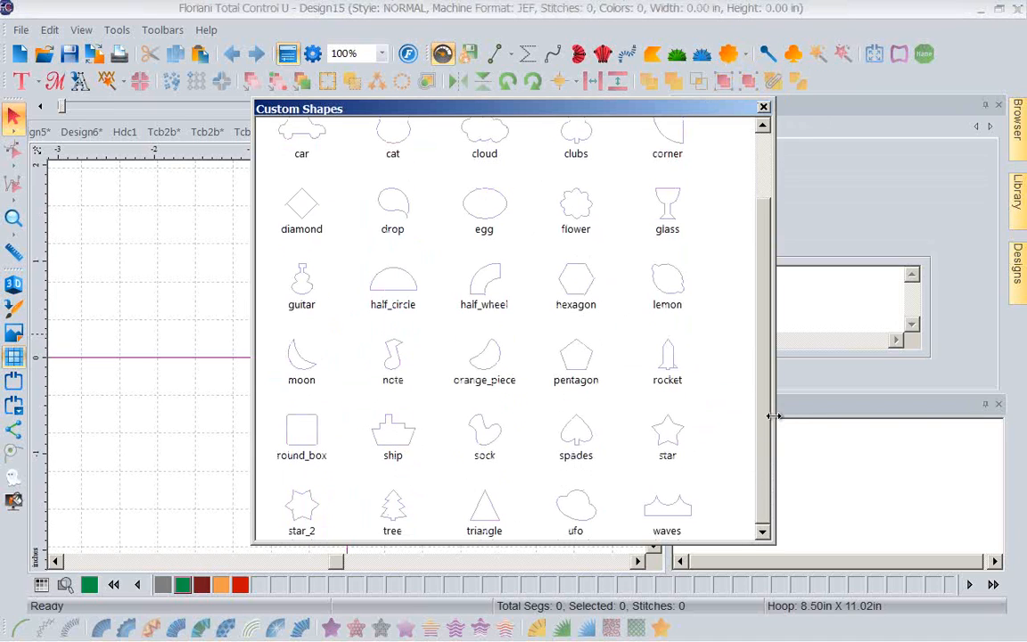
pyautogui.moveTo(765, 423); pyautogui.dragTo(765, 327)
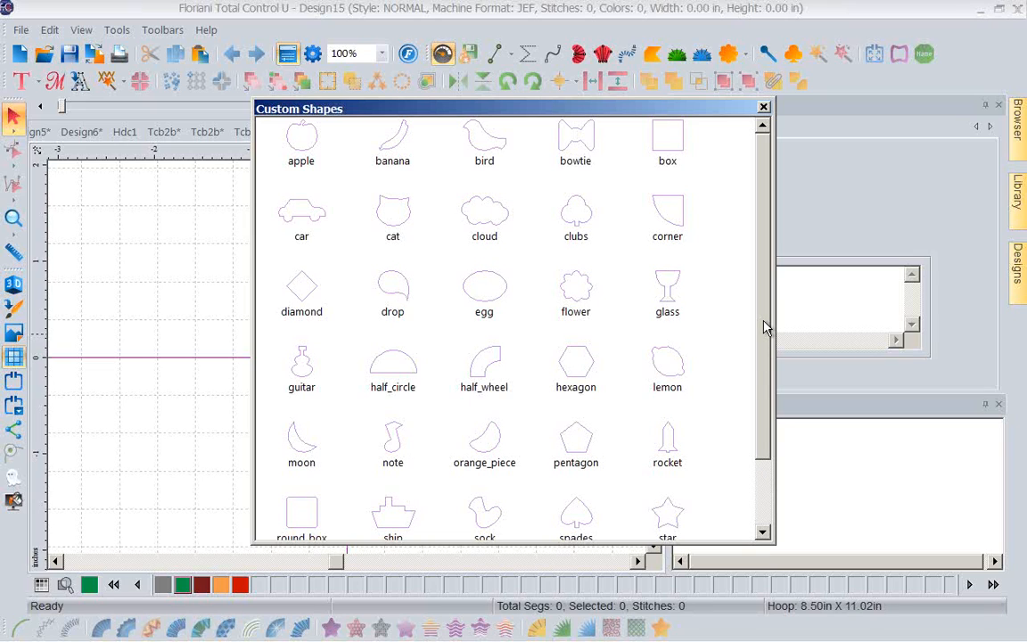
pyautogui.doubleClick(665, 295)
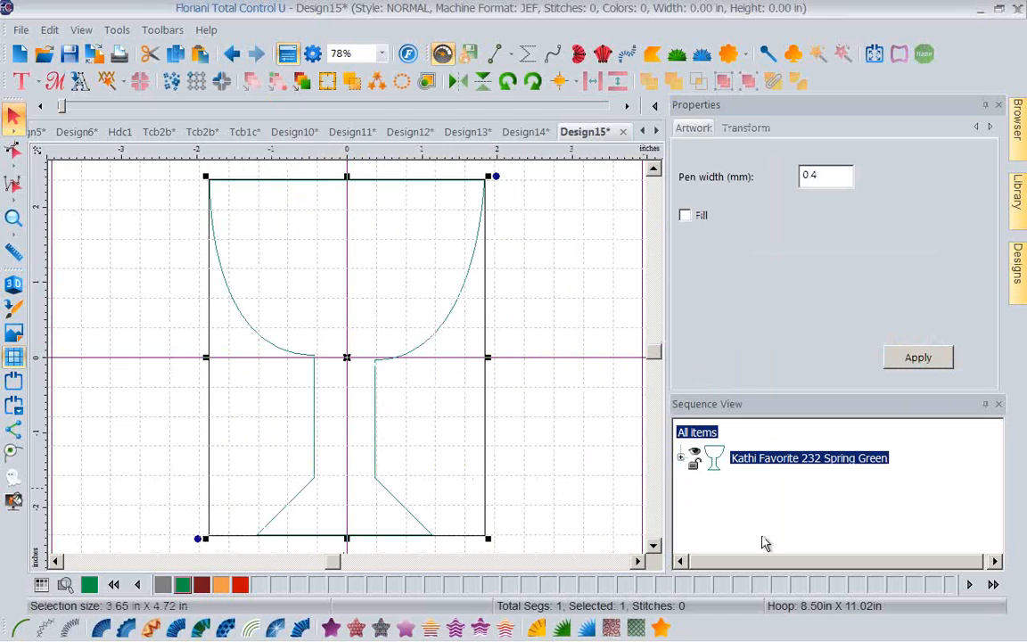
# Select the glass artwork in the sequence and convert it to a Run stitch.
pyautogui.click(681, 457)
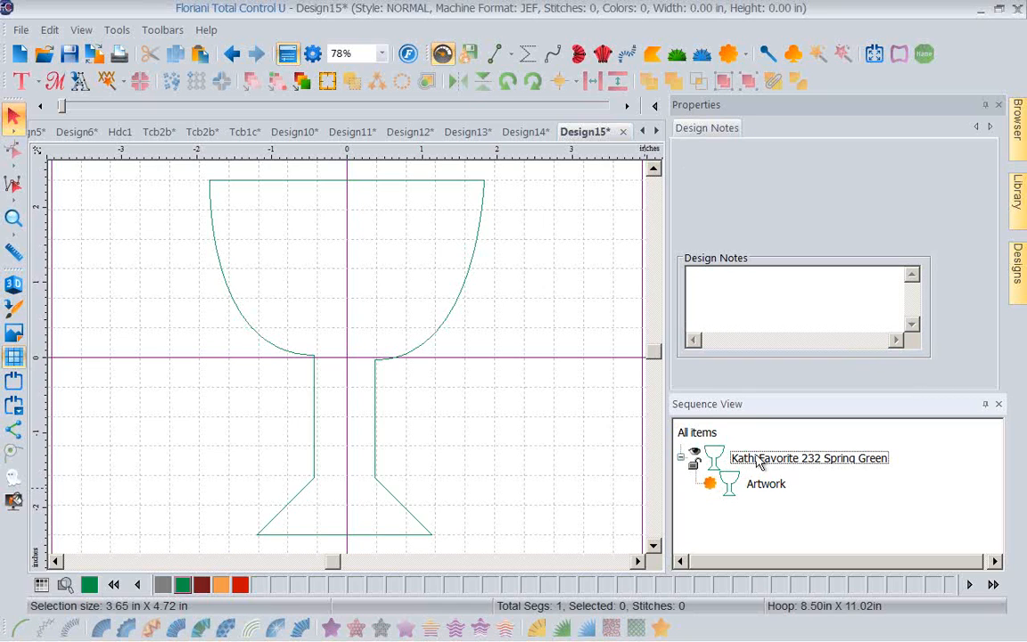
pyautogui.click(745, 486)
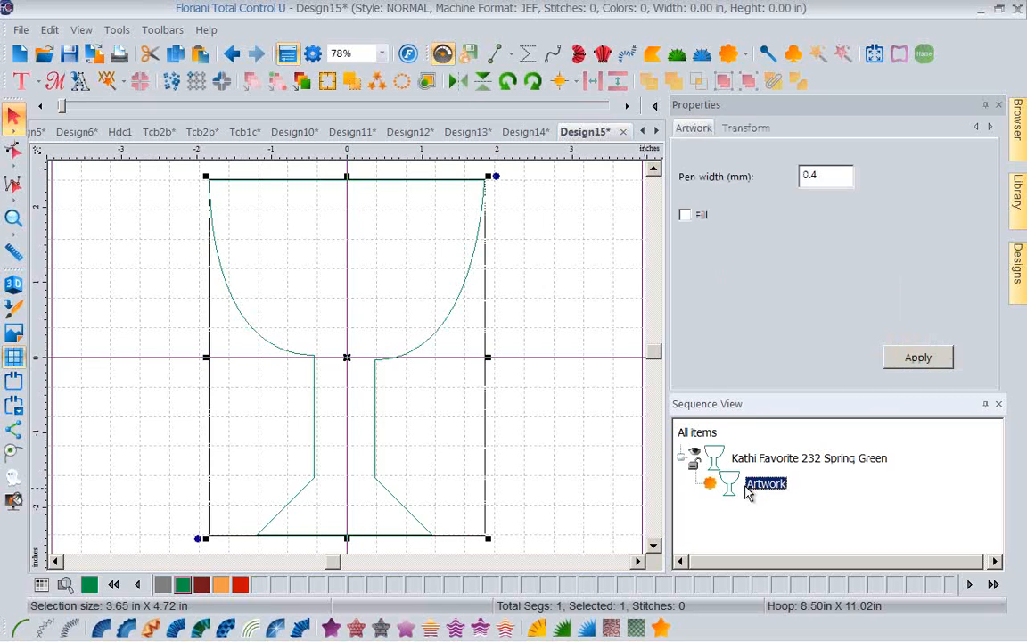
pyautogui.click(630, 484)
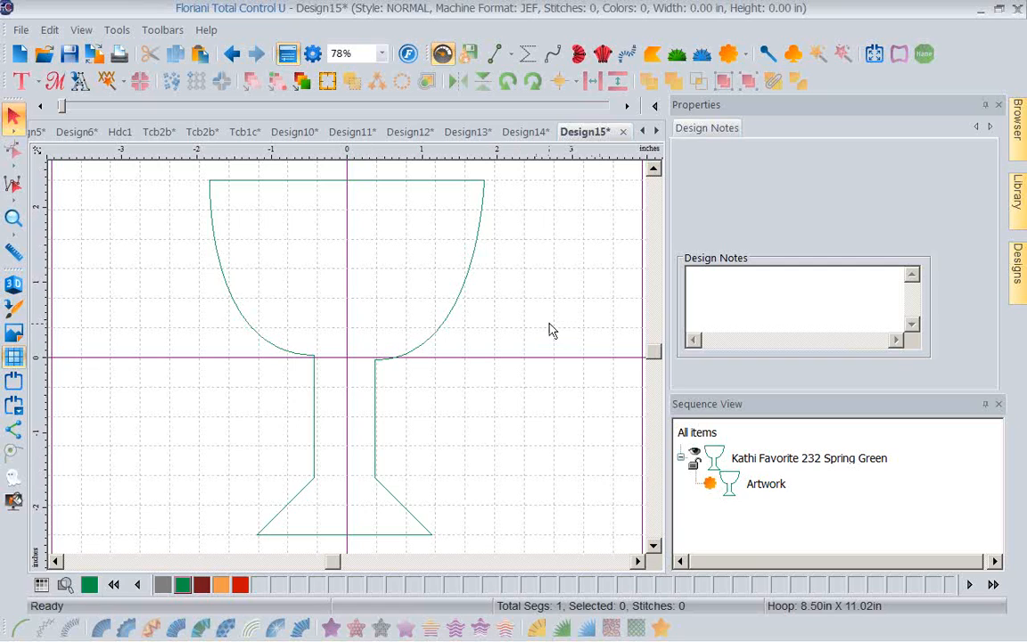
pyautogui.click(766, 486)
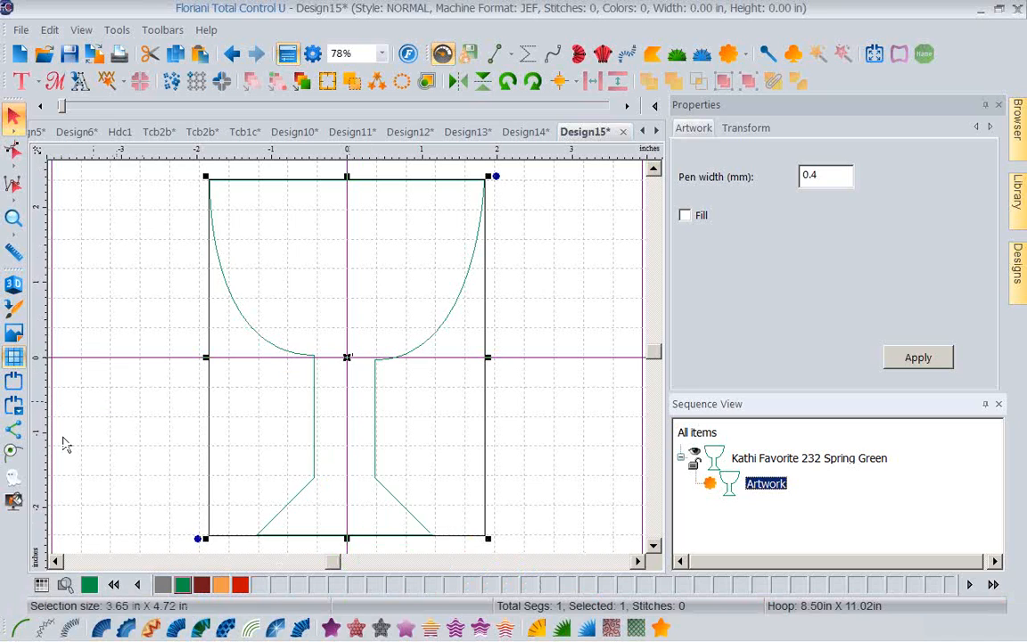
pyautogui.click(22, 631)
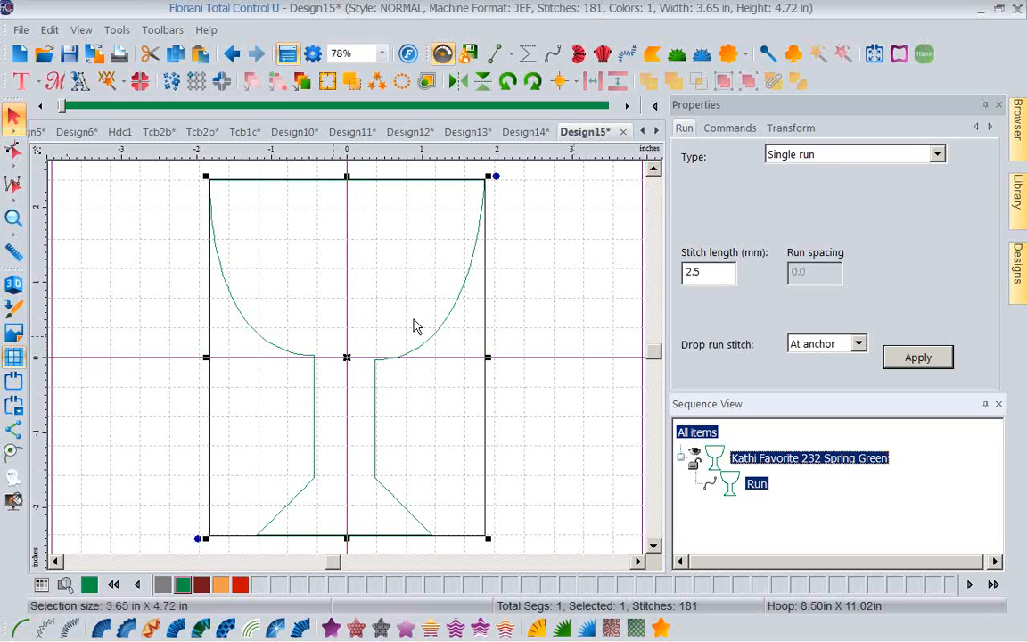
# Set the glass outline's run type to Bean with 7 repeats and a 3.0 mm stitch length, and apply it.
pyautogui.click(938, 155)
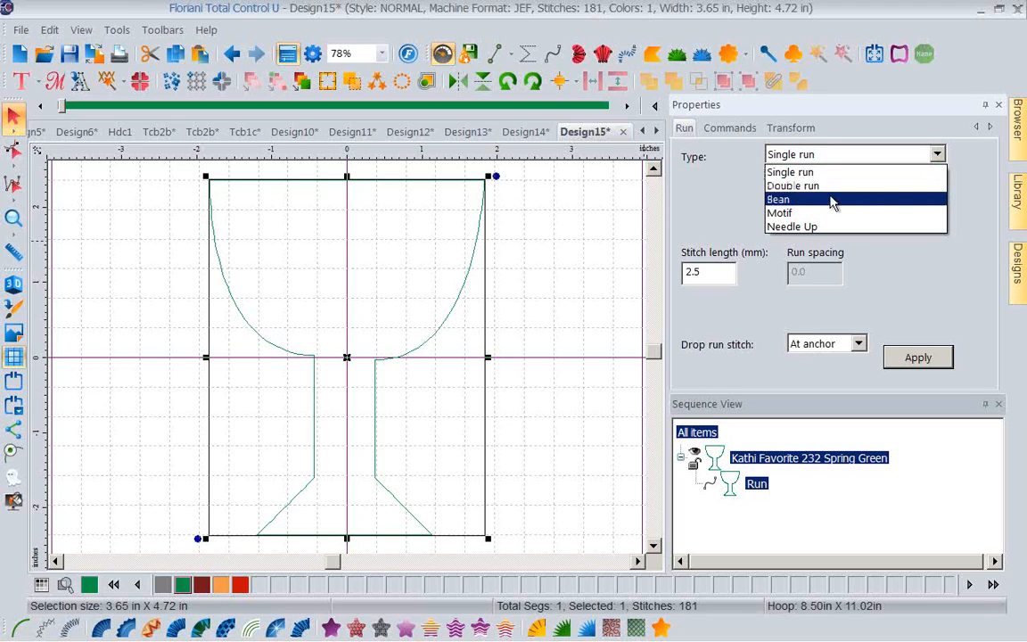
pyautogui.click(783, 199)
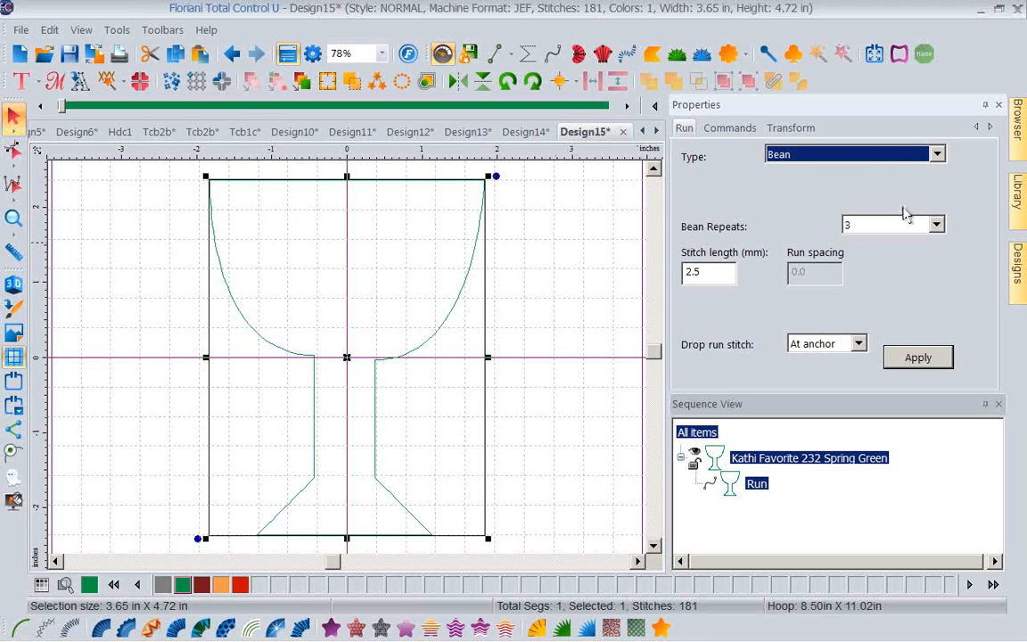
pyautogui.click(935, 155)
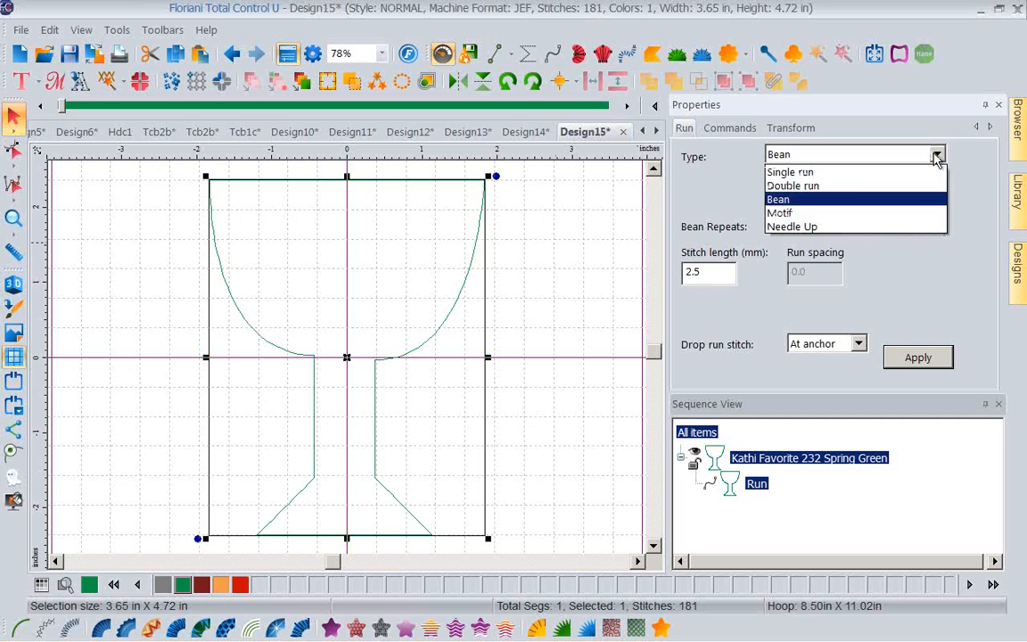
pyautogui.click(936, 156)
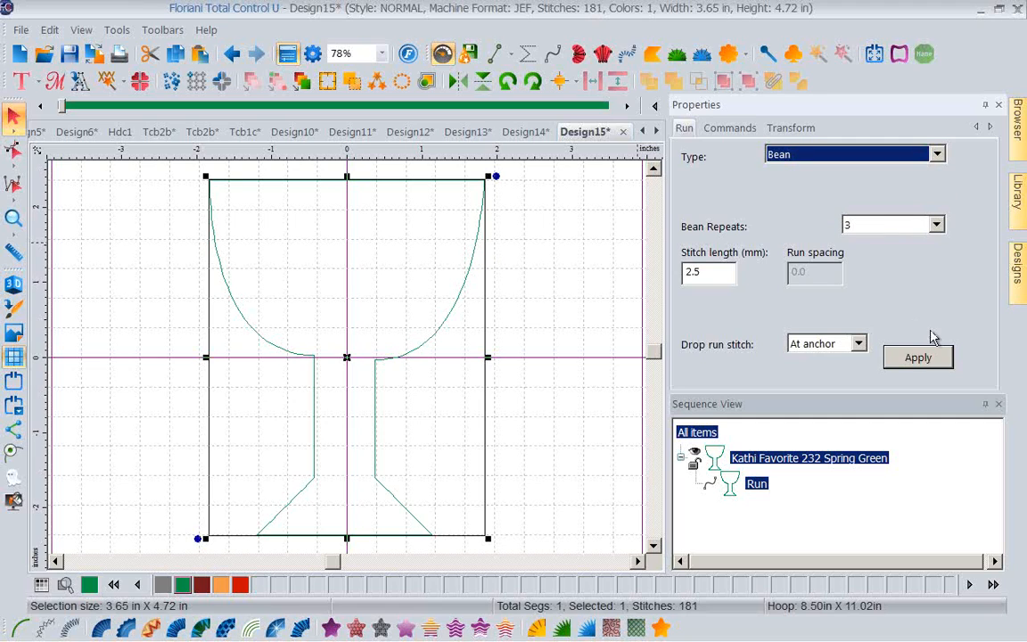
pyautogui.click(710, 275)
pyautogui.moveTo(717, 271); pyautogui.dragTo(614, 281)
pyautogui.write('3')
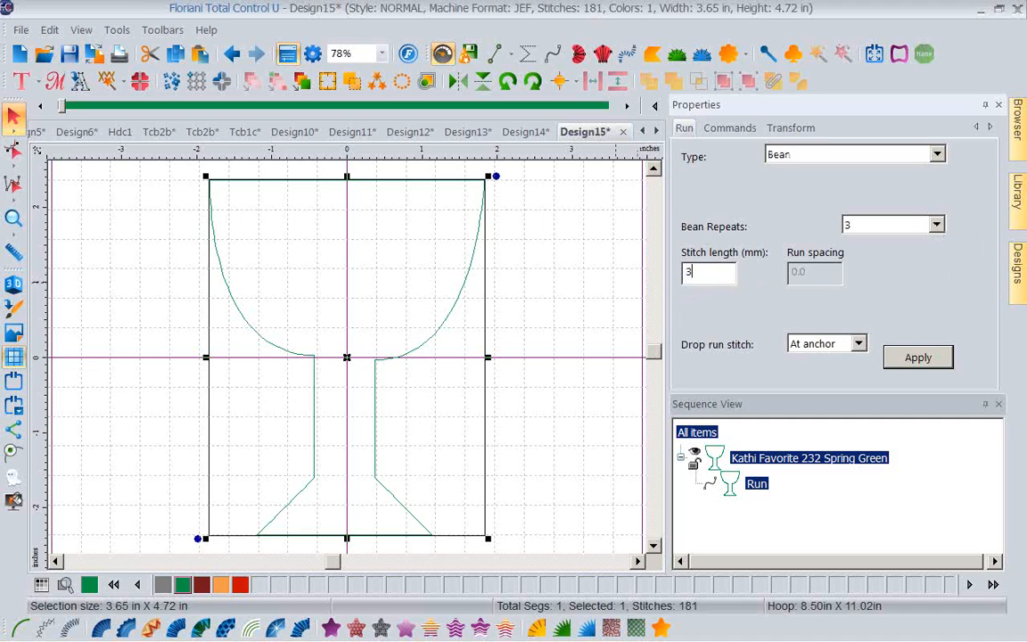
pyautogui.write('.')
pyautogui.click(937, 227)
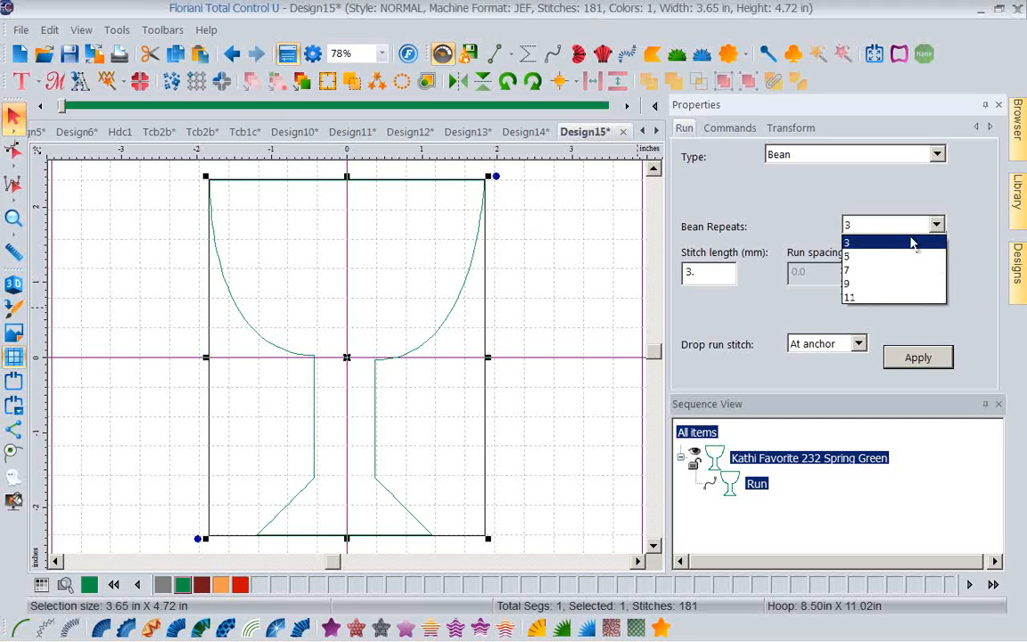
pyautogui.click(854, 272)
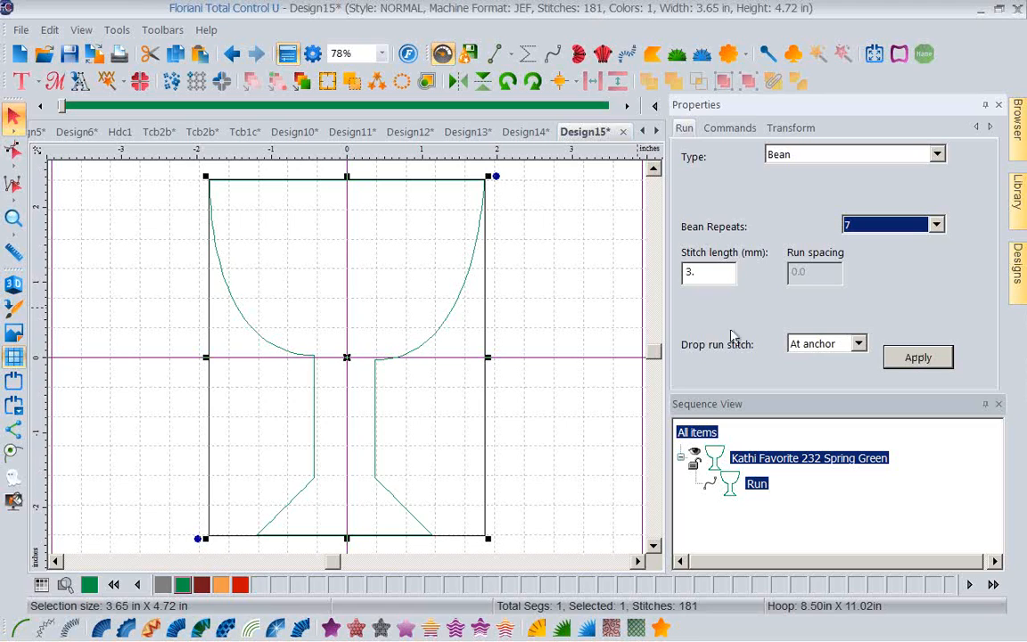
pyautogui.click(891, 358)
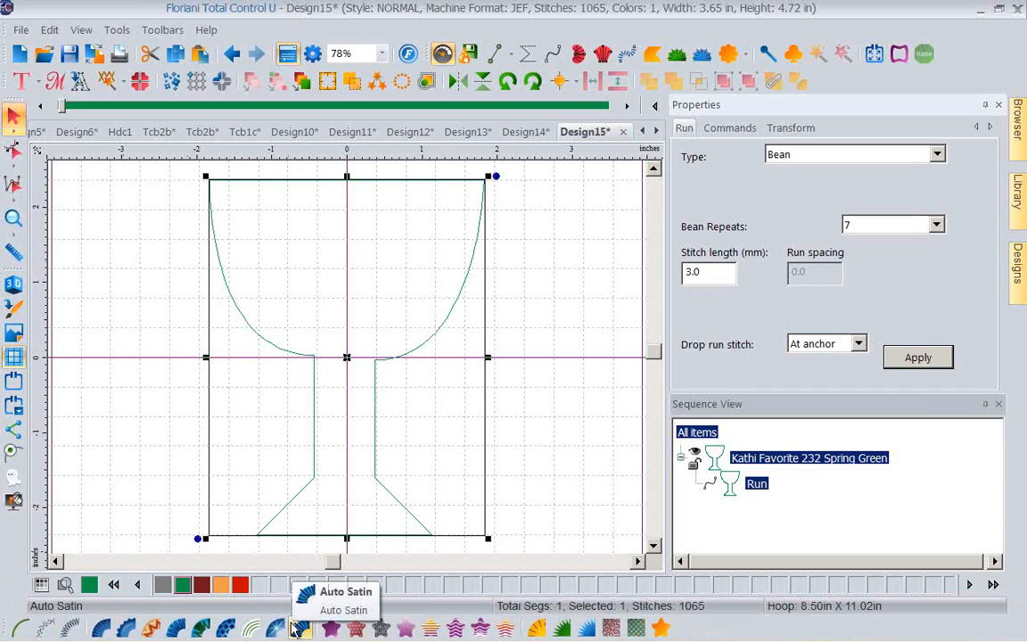
# Try converting the glass to Auto Satin and to a Steil satin outline, and undo both conversions.
pyautogui.click(295, 628)
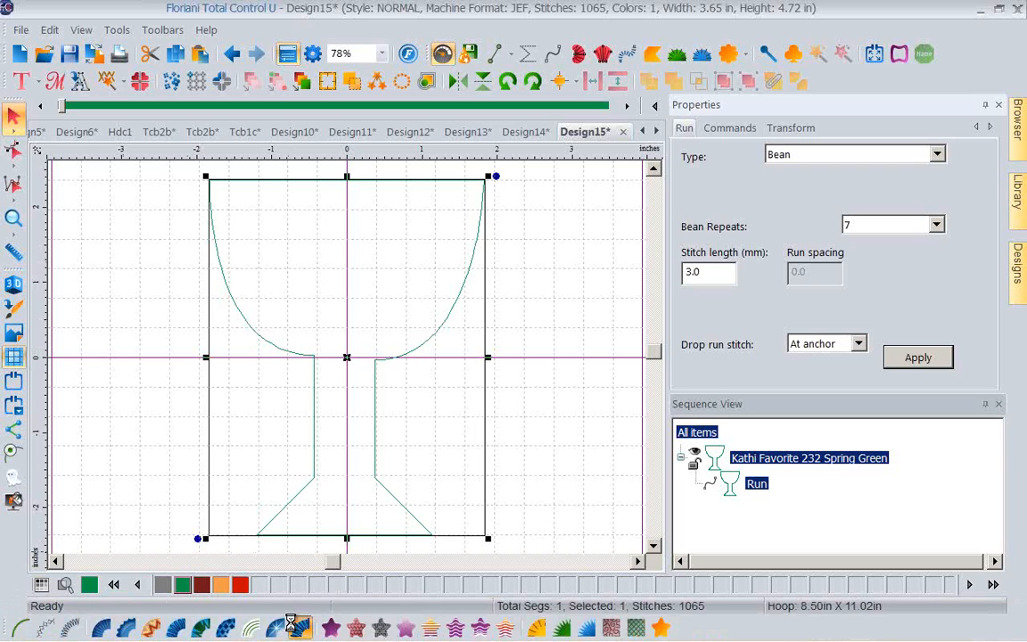
pyautogui.press('Return')
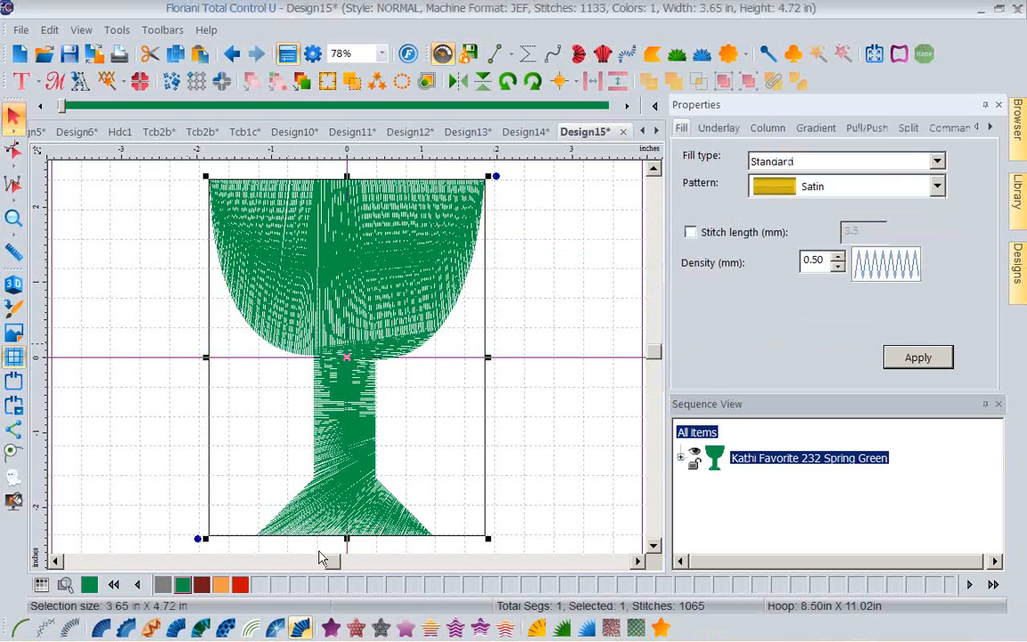
pyautogui.moveTo(259, 640)
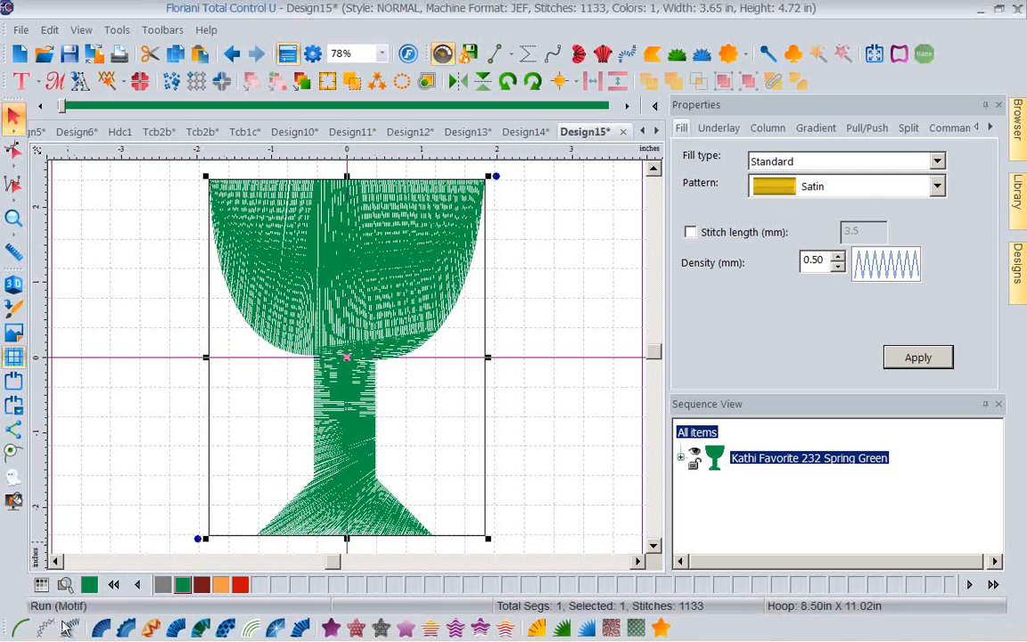
pyautogui.click(67, 627)
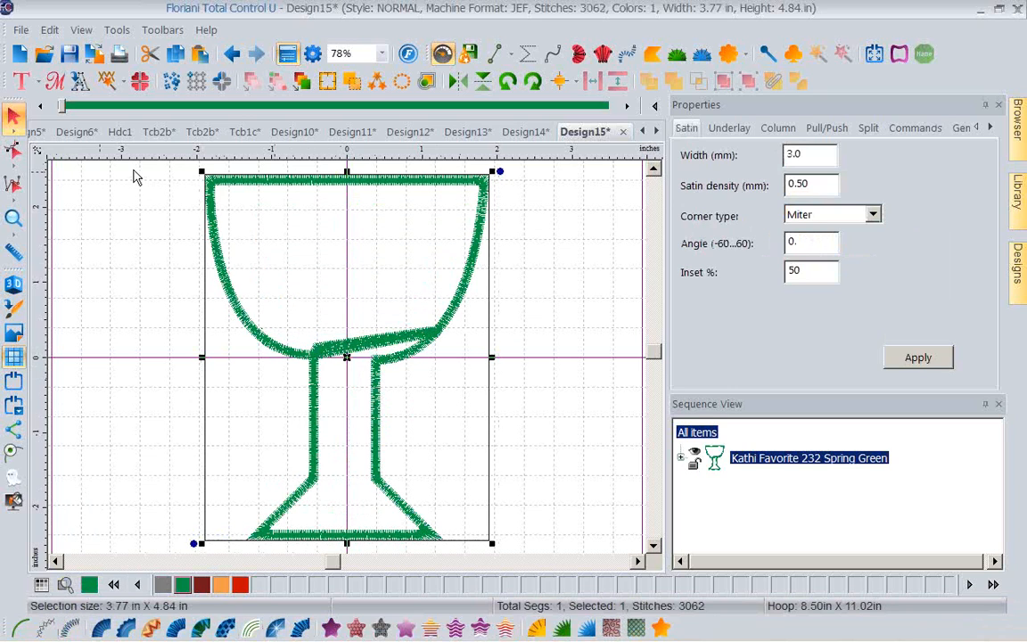
pyautogui.click(231, 55)
pyautogui.click(231, 55)
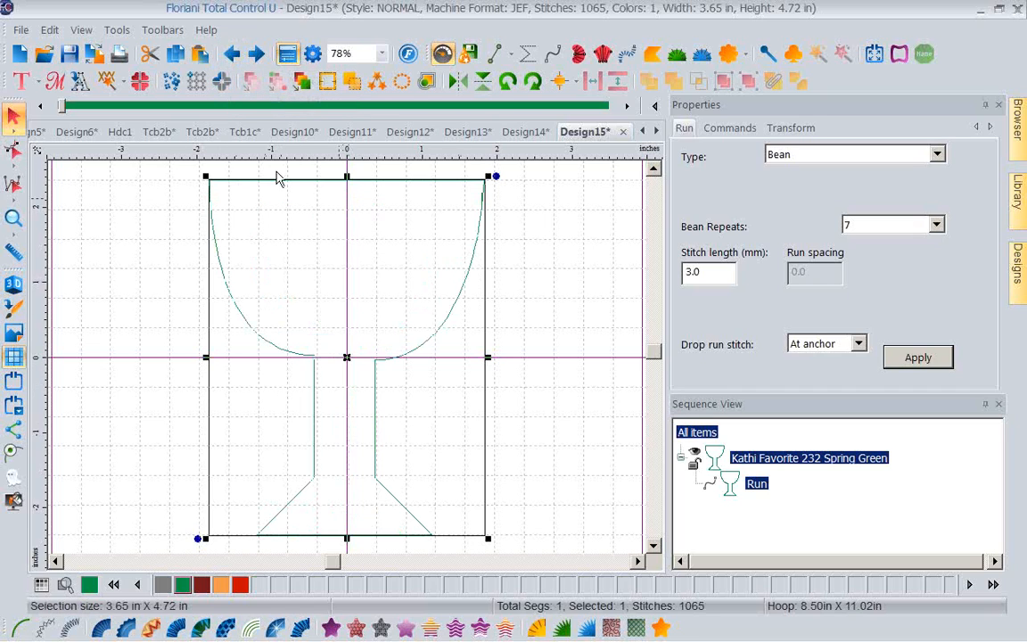
# Convert the glass outline to Steil and on to a satin Appliqué, and preview its stitching order.
pyautogui.click(70, 626)
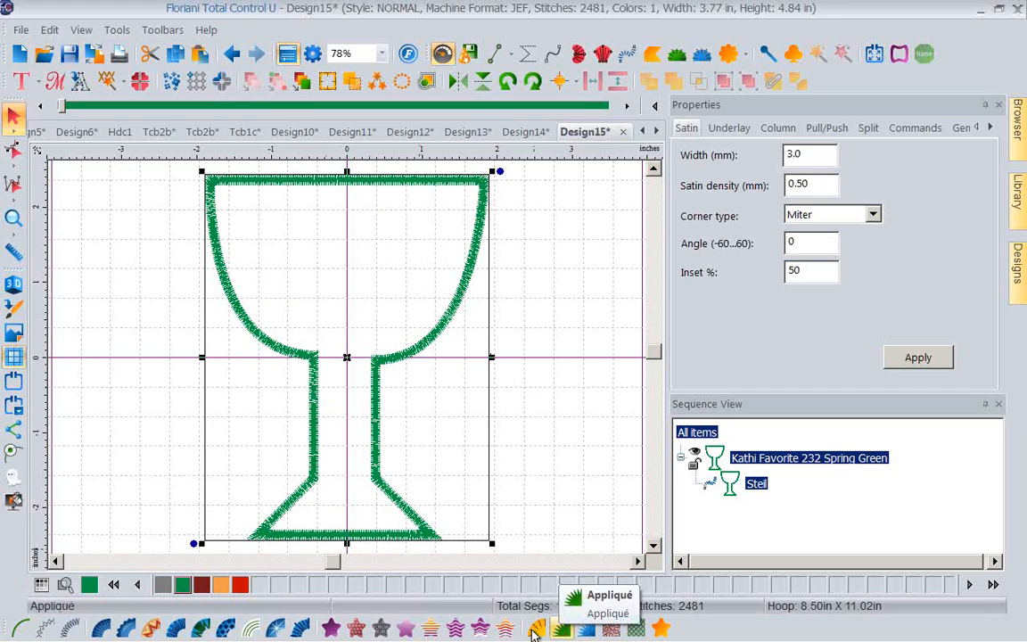
pyautogui.click(571, 632)
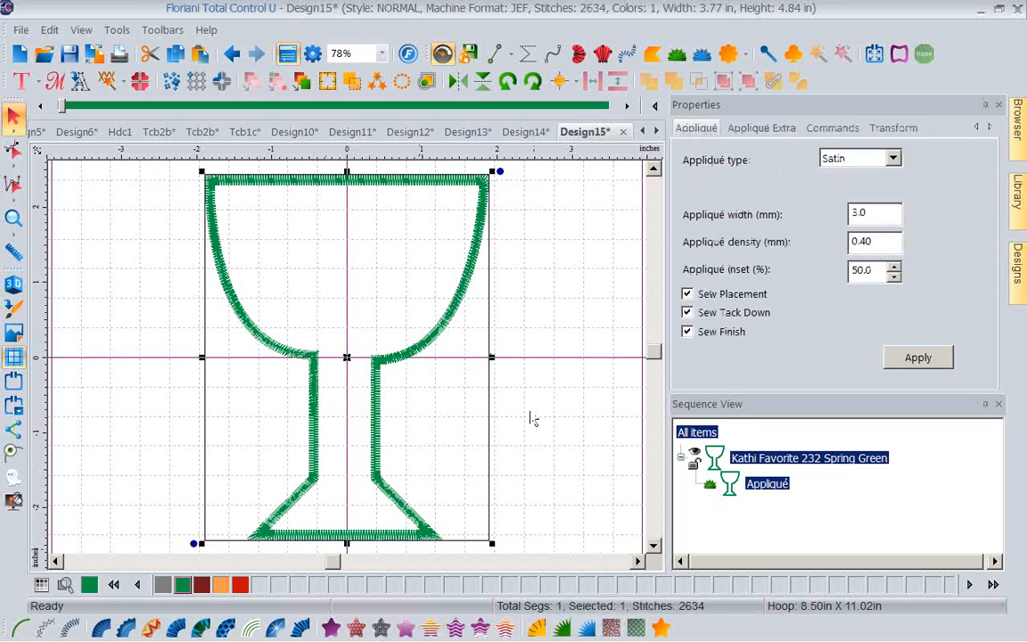
pyautogui.moveTo(64, 107)
pyautogui.mouseDown()
pyautogui.moveTo(321, 165)
pyautogui.moveTo(479, 231)
pyautogui.moveTo(554, 241)
pyautogui.moveTo(633, 215)
pyautogui.moveTo(586, 189)
pyautogui.moveTo(647, 367)
pyautogui.mouseUp()
# Turn off Sew Finish for the glass appliqué, keeping the placement and tack-down stitches, and apply it.
pyautogui.click(768, 486)
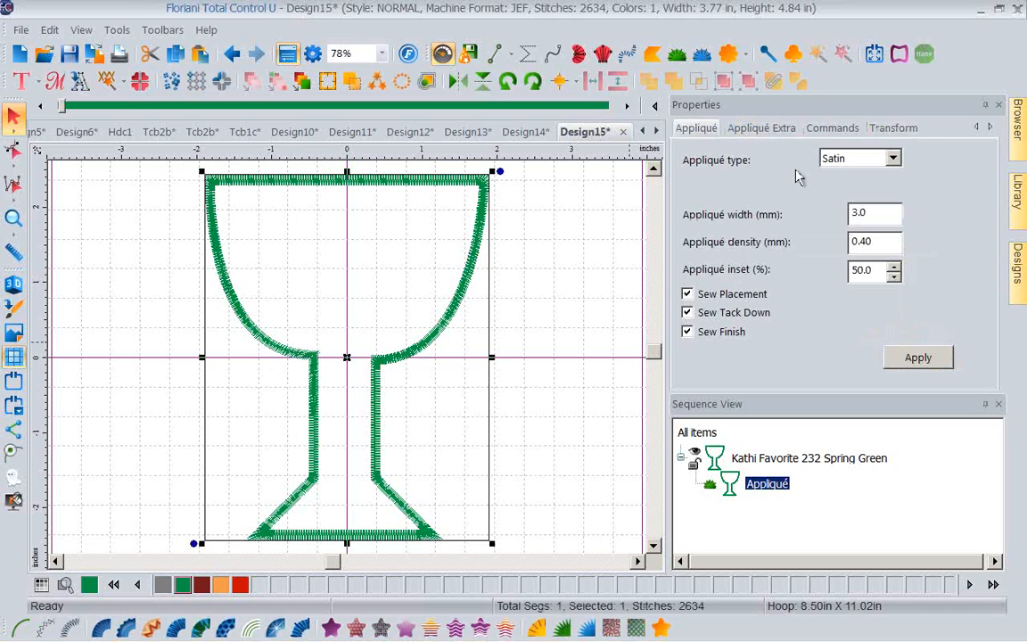
pyautogui.click(687, 331)
pyautogui.click(937, 358)
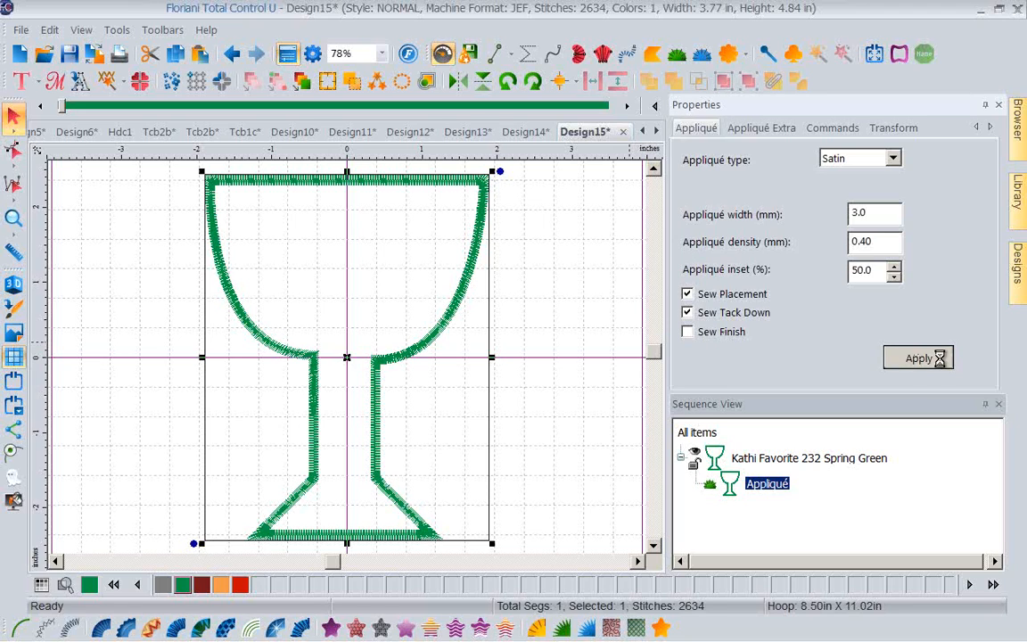
# Set the glass appliqué's tack-down stitch length to 3.0 mm and apply it.
pyautogui.click(736, 130)
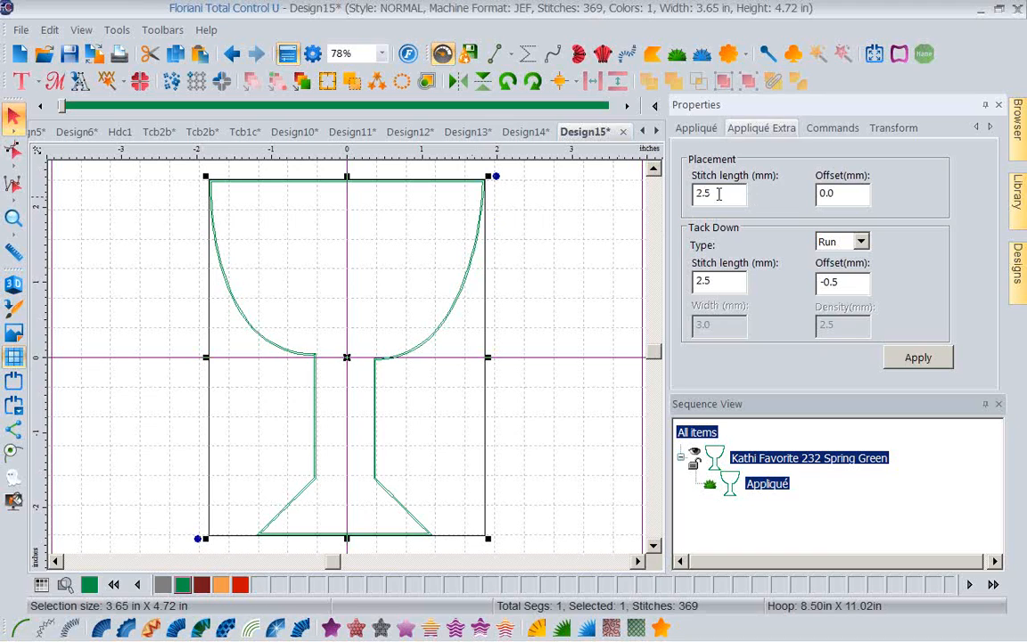
pyautogui.doubleClick(719, 280)
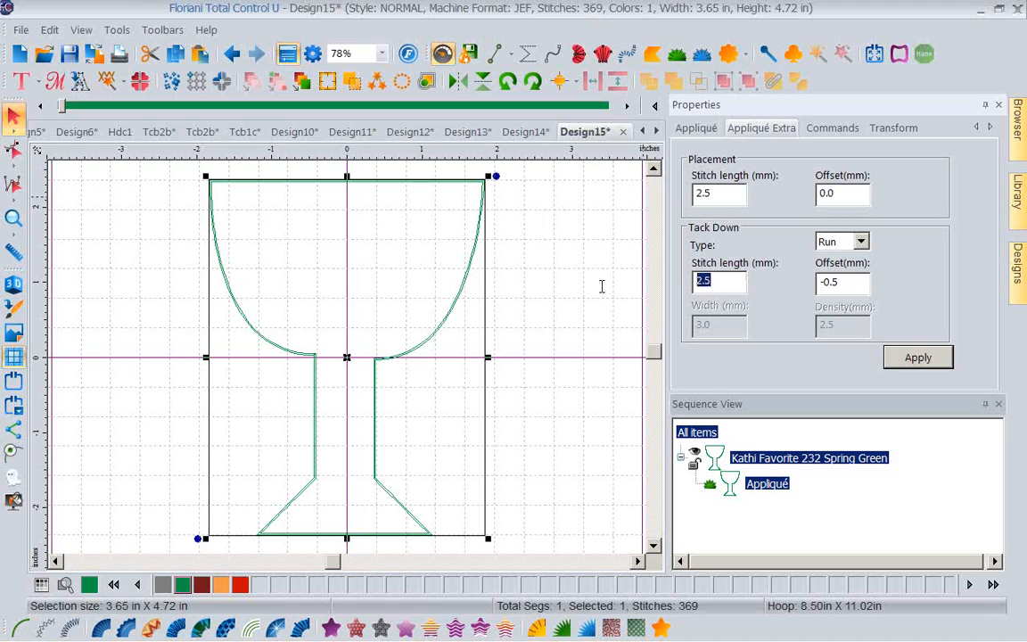
pyautogui.write('3.')
pyautogui.click(918, 357)
# Try a ZigZag tack-down on the glass appliqué, applying it, and return the tack-down type to Run.
pyautogui.click(861, 244)
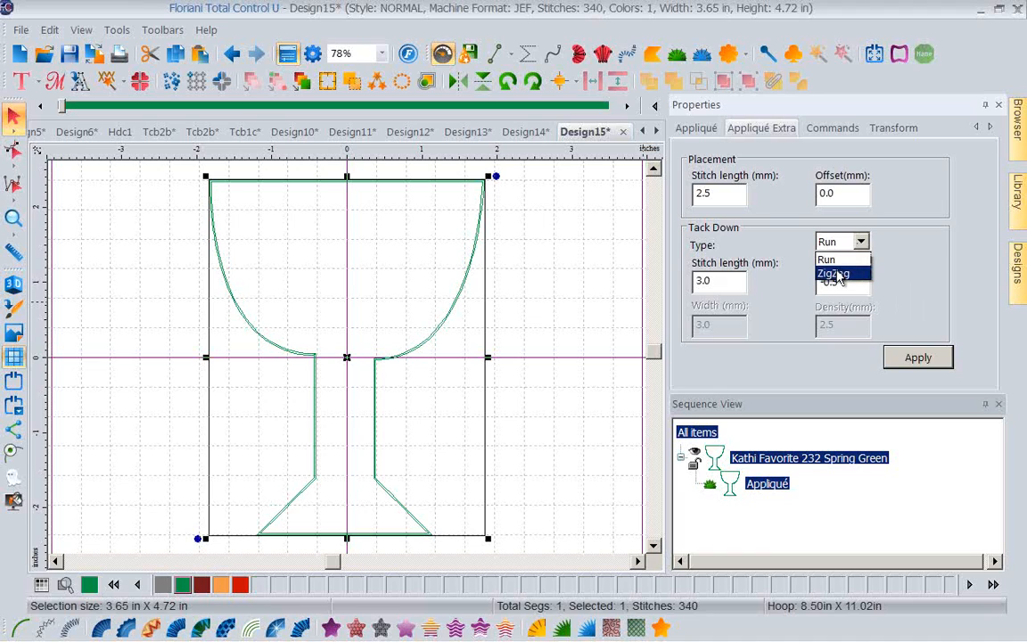
pyautogui.click(838, 277)
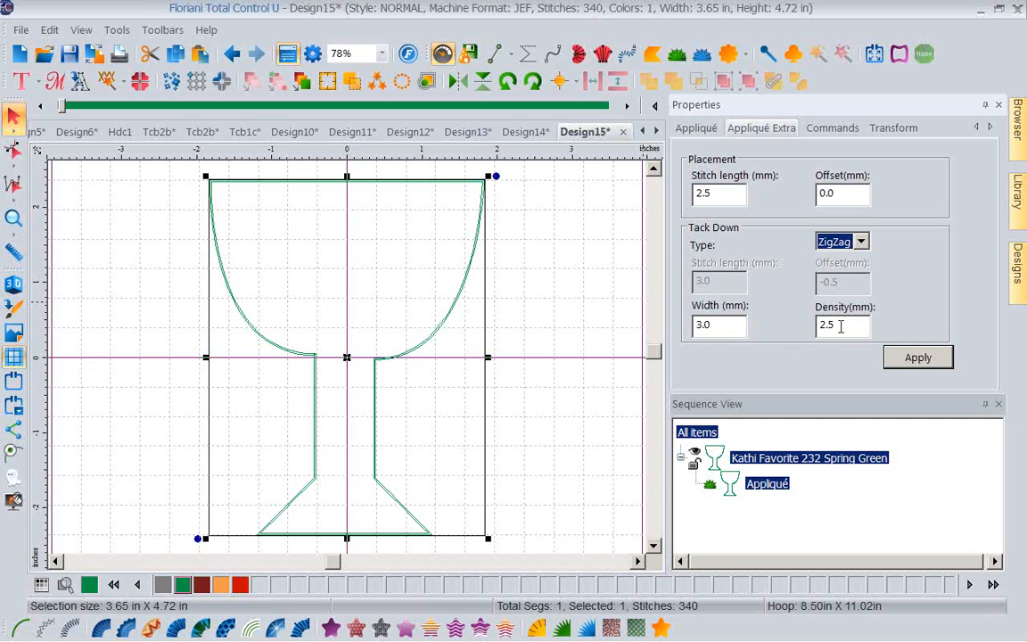
pyautogui.click(902, 365)
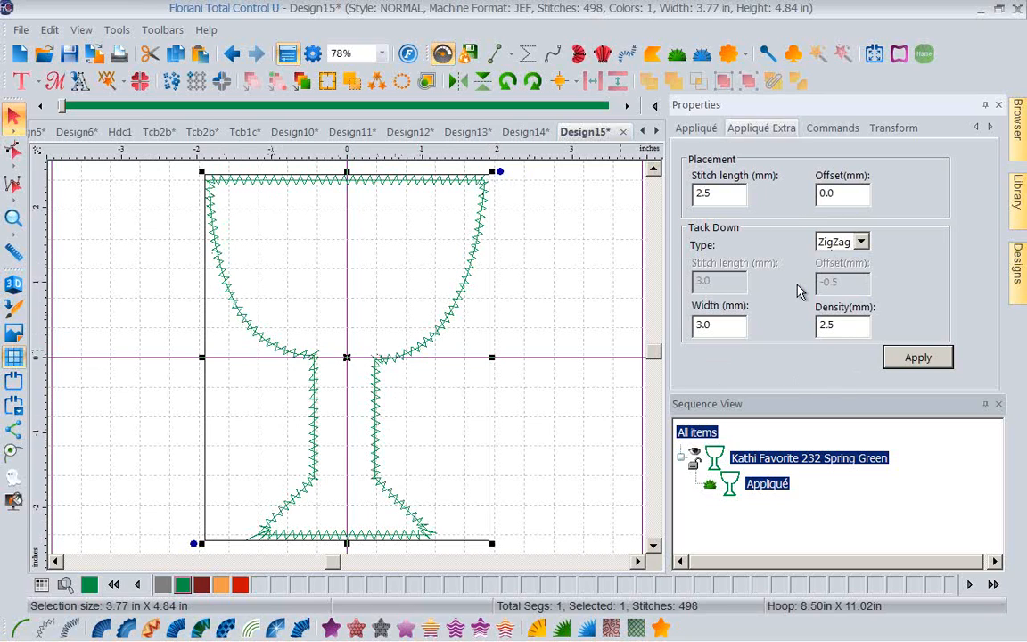
pyautogui.click(861, 243)
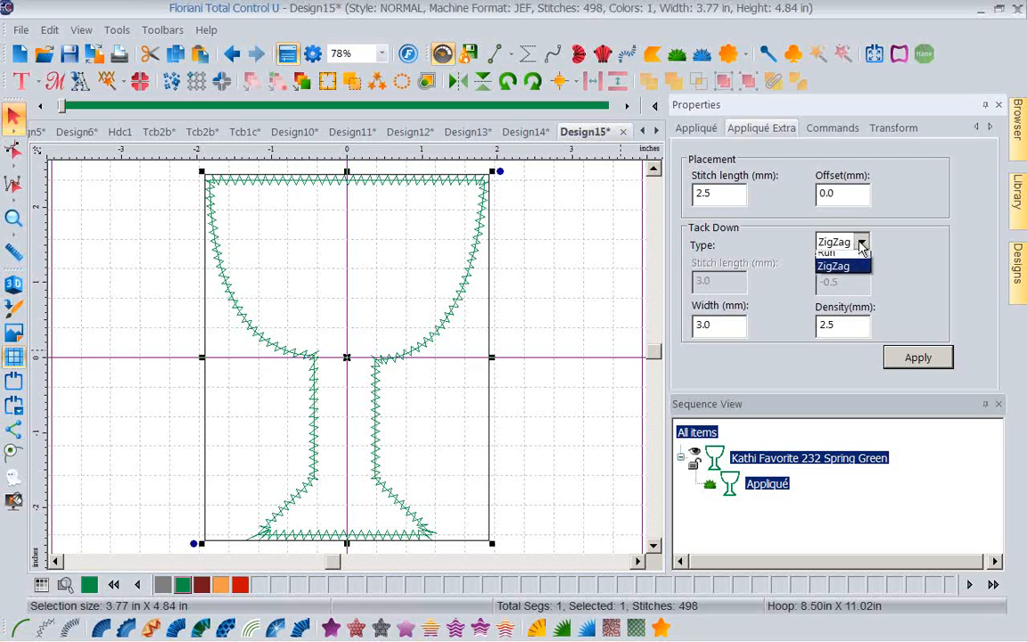
pyautogui.click(838, 259)
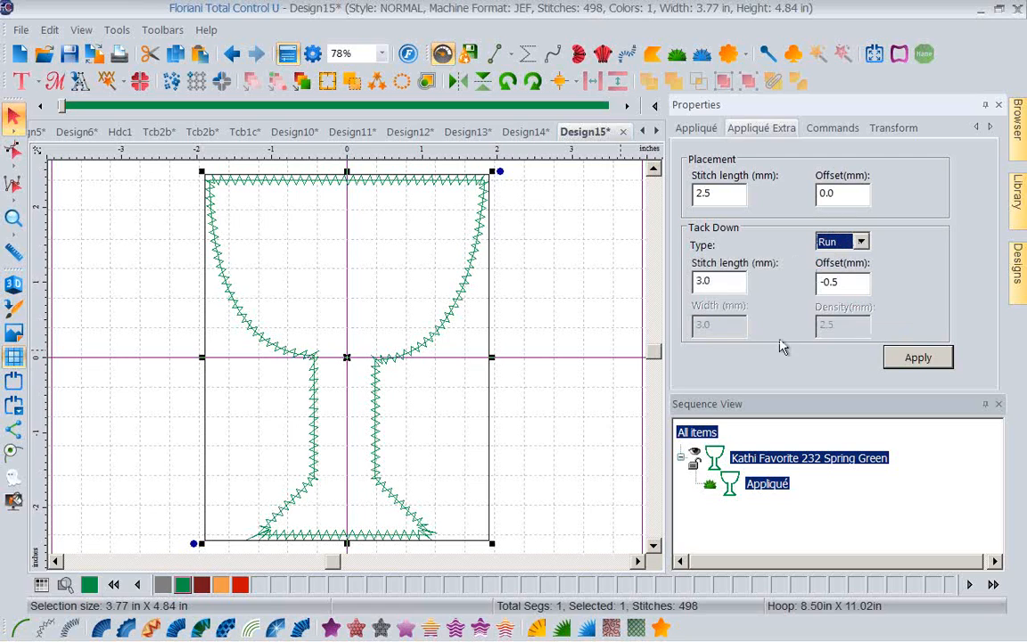
pyautogui.click(909, 359)
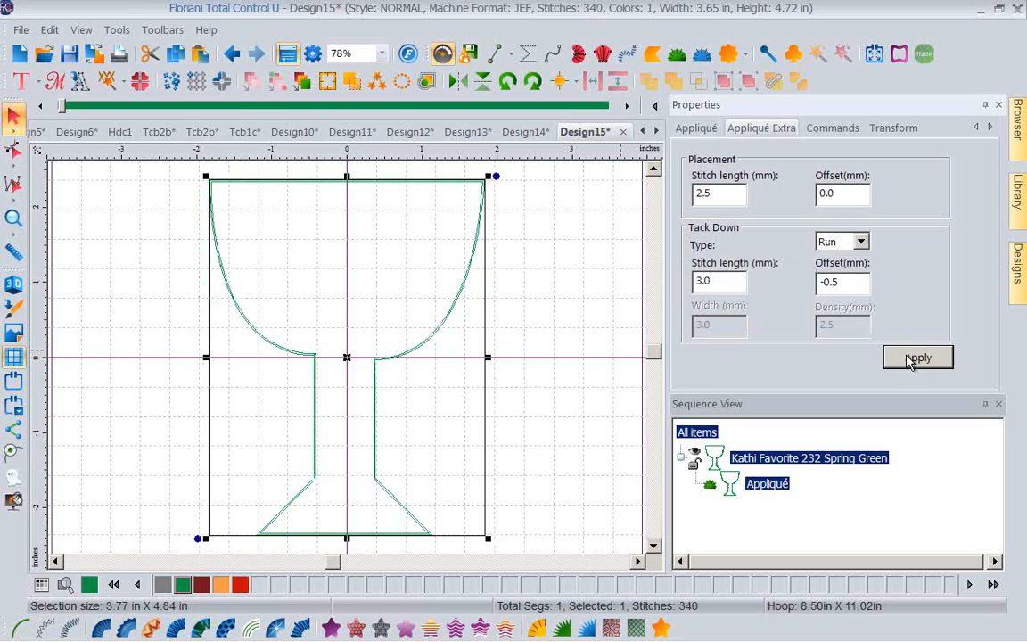
# Turn Sew Finish back on for the glass appliqué and apply it.
pyautogui.click(695, 128)
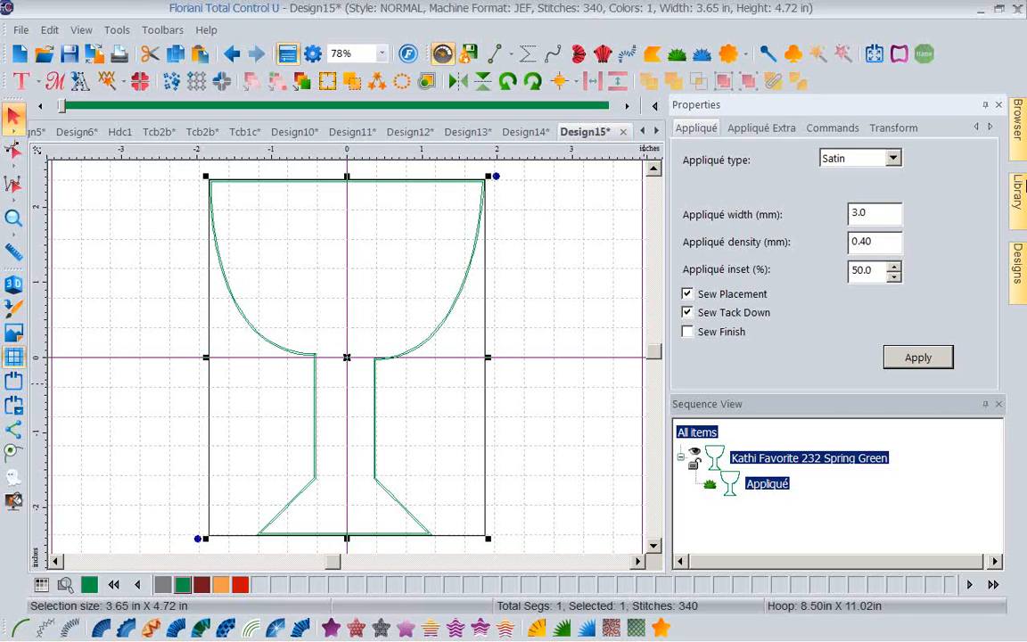
pyautogui.click(687, 332)
pyautogui.click(927, 358)
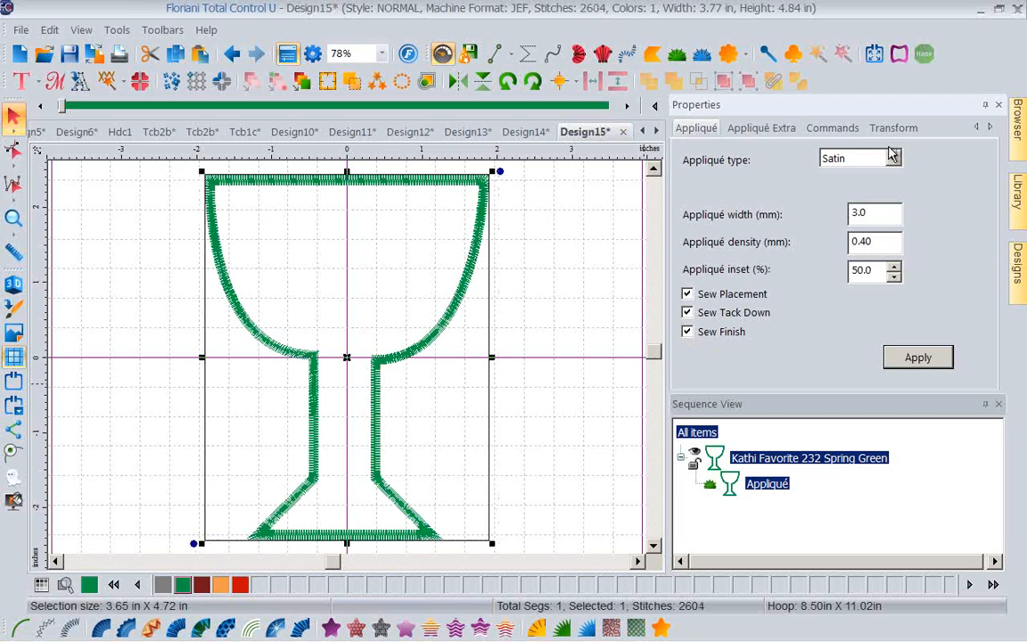
# Try the Blanket appliqué type on the glass and apply it.
pyautogui.click(847, 159)
pyautogui.click(838, 190)
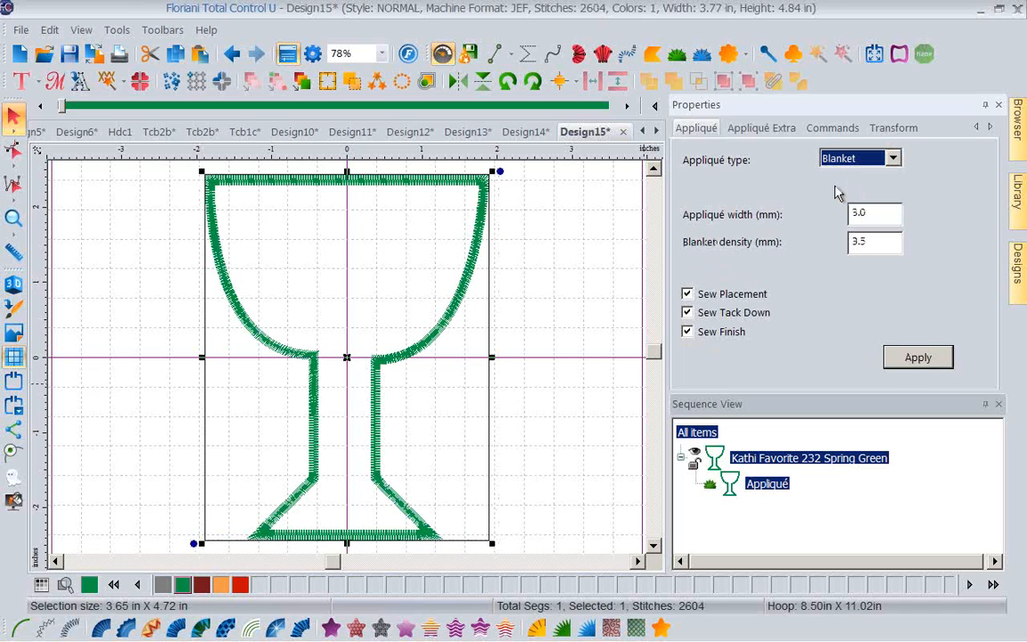
pyautogui.click(911, 357)
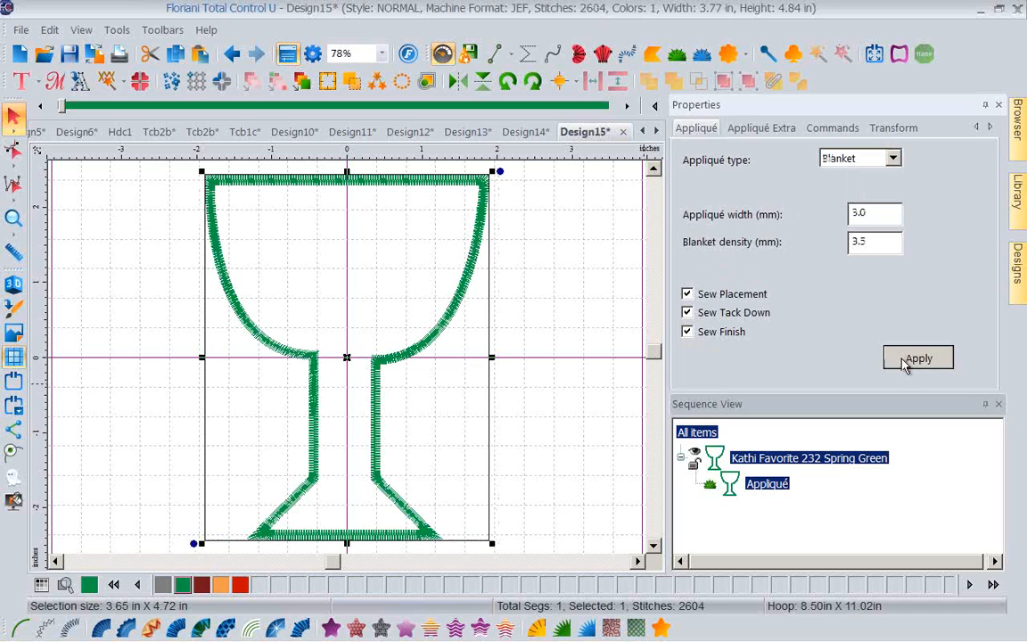
# Change the glass appliqué type to Motif with pattern f063, apply it, and display the stitches in 3D.
pyautogui.click(892, 159)
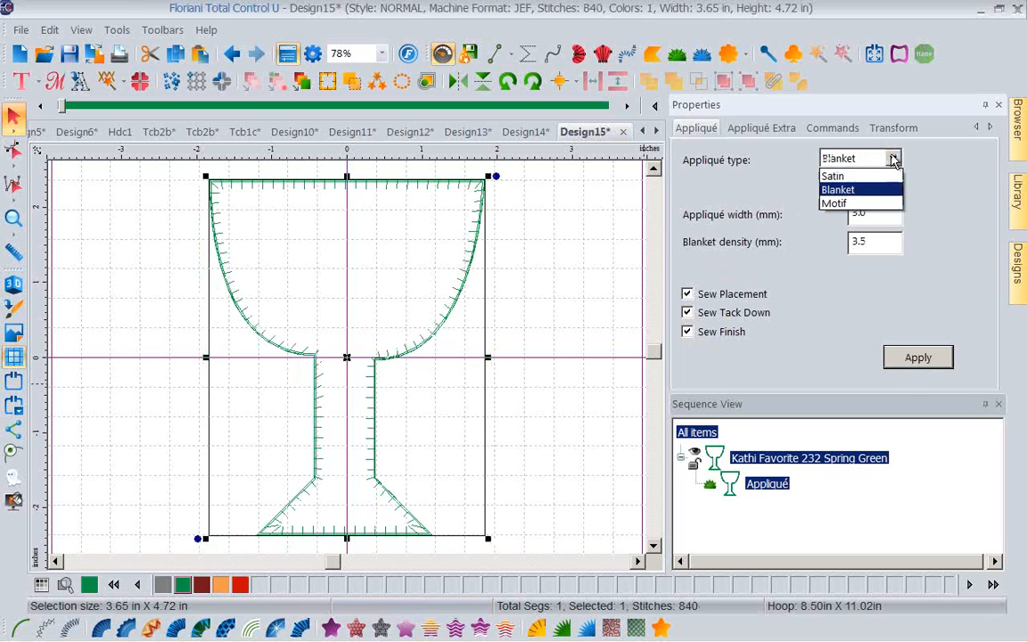
pyautogui.click(837, 204)
pyautogui.click(893, 213)
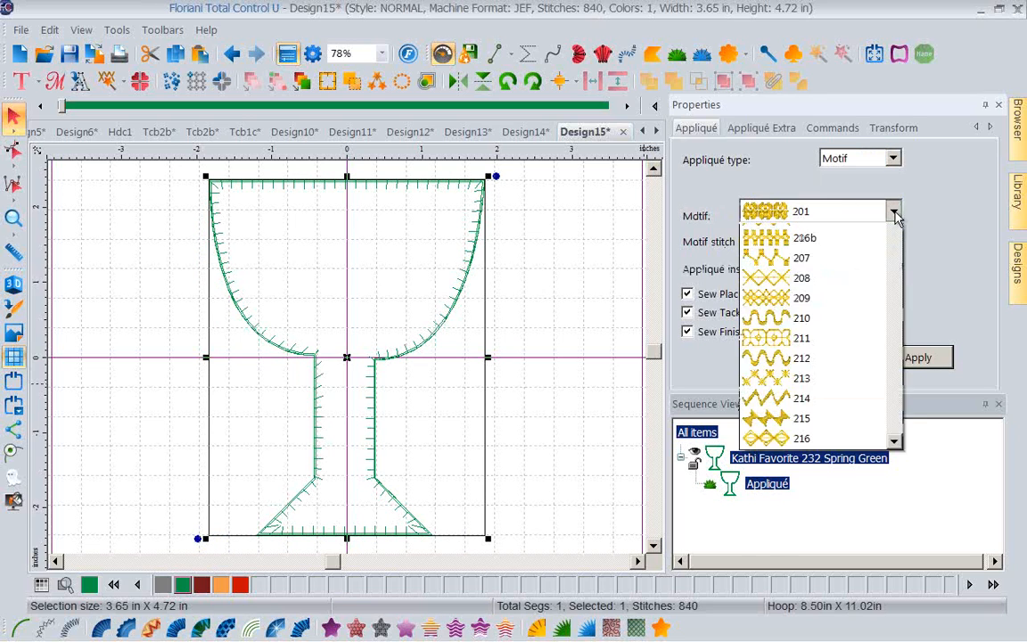
pyautogui.moveTo(894, 253); pyautogui.dragTo(900, 481)
pyautogui.click(781, 416)
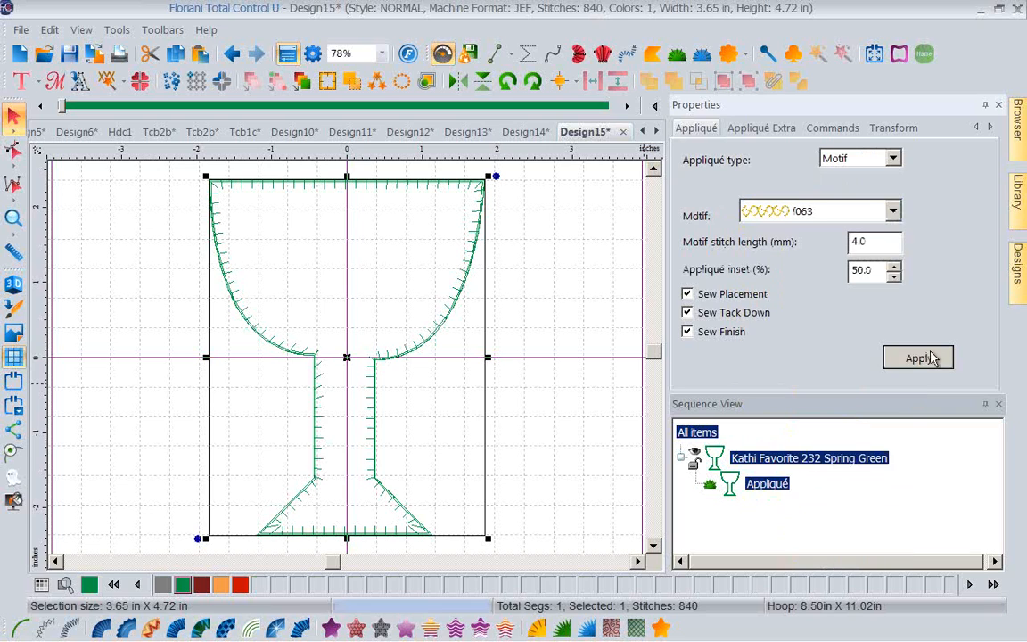
pyautogui.click(928, 356)
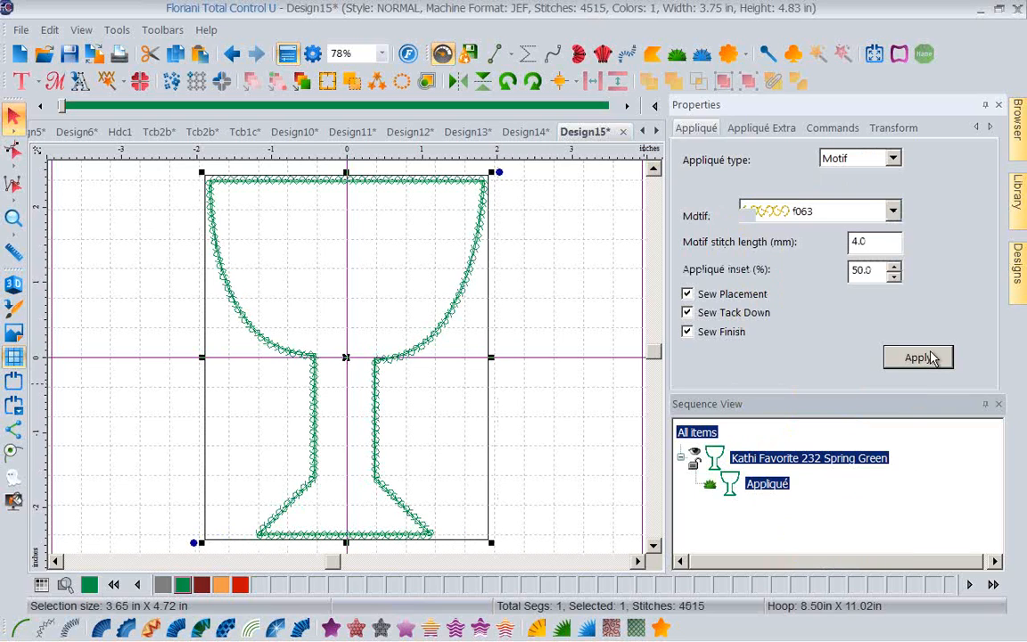
pyautogui.click(14, 286)
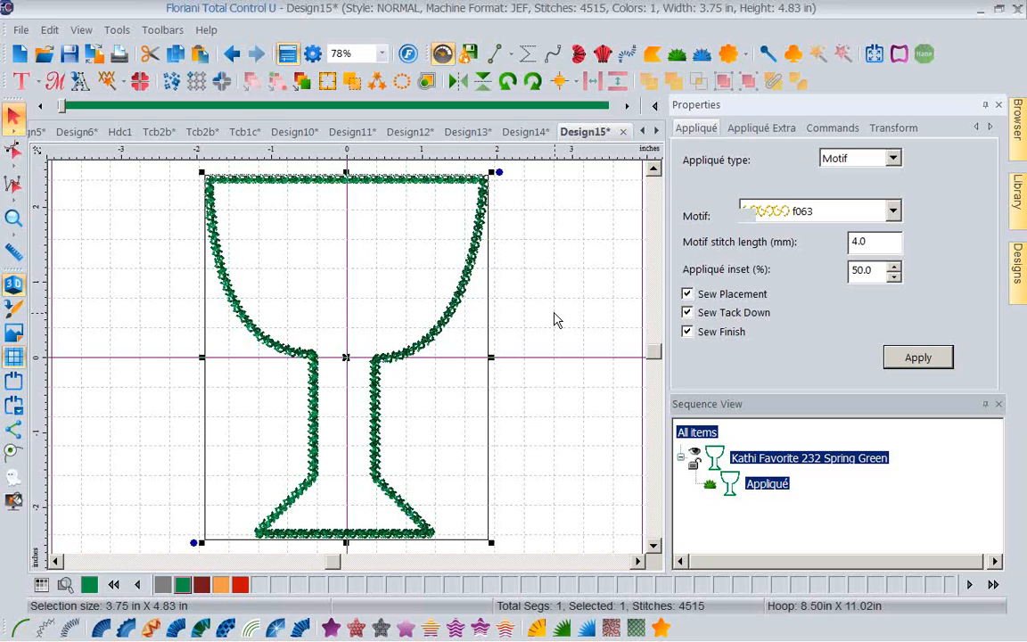
# Start a new blank design, draw a diagonal single-run stitch line about 1.57 by 1.36 in, and expand its colour group in the sequence.
pyautogui.click(20, 32)
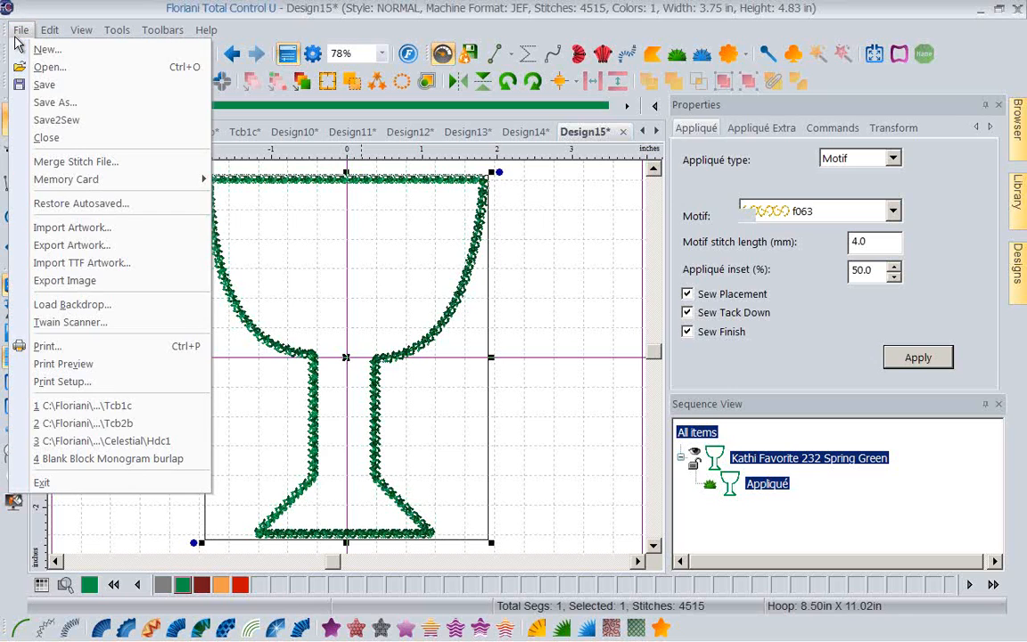
pyautogui.click(575, 296)
pyautogui.click(11, 55)
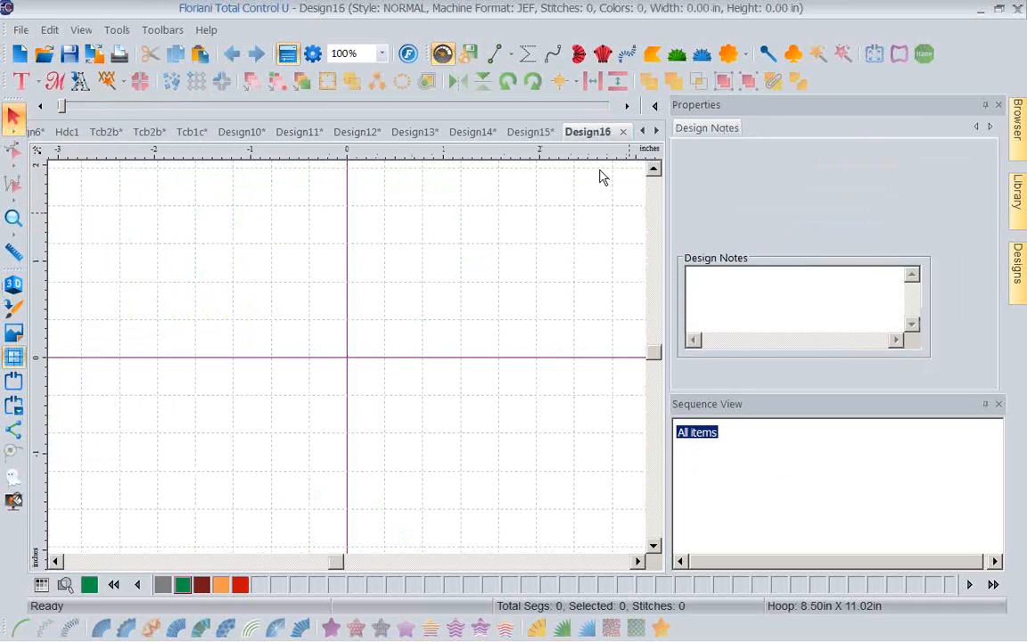
pyautogui.click(496, 55)
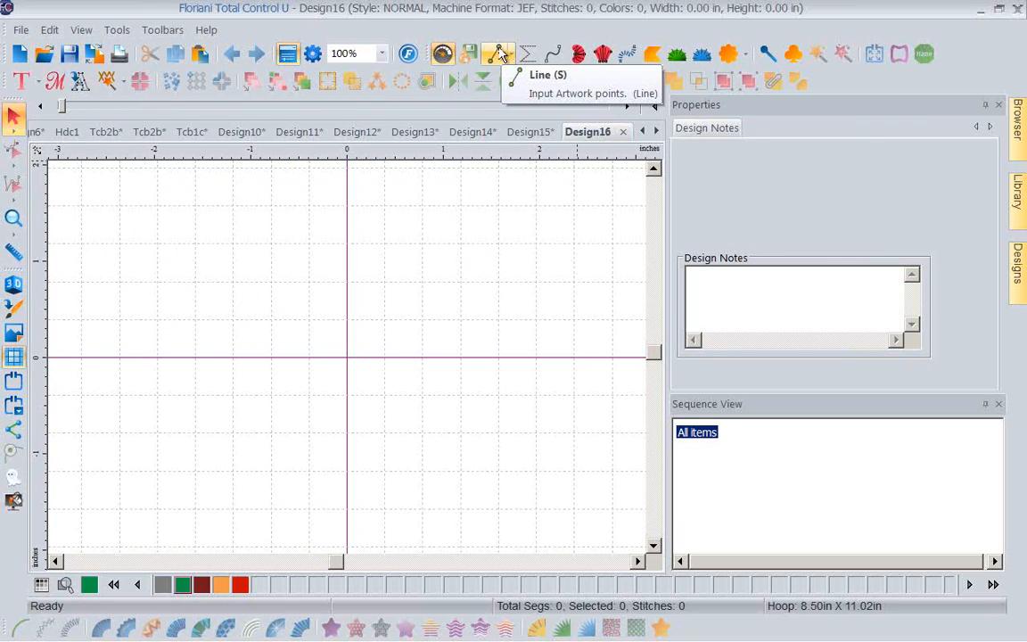
pyautogui.click(553, 55)
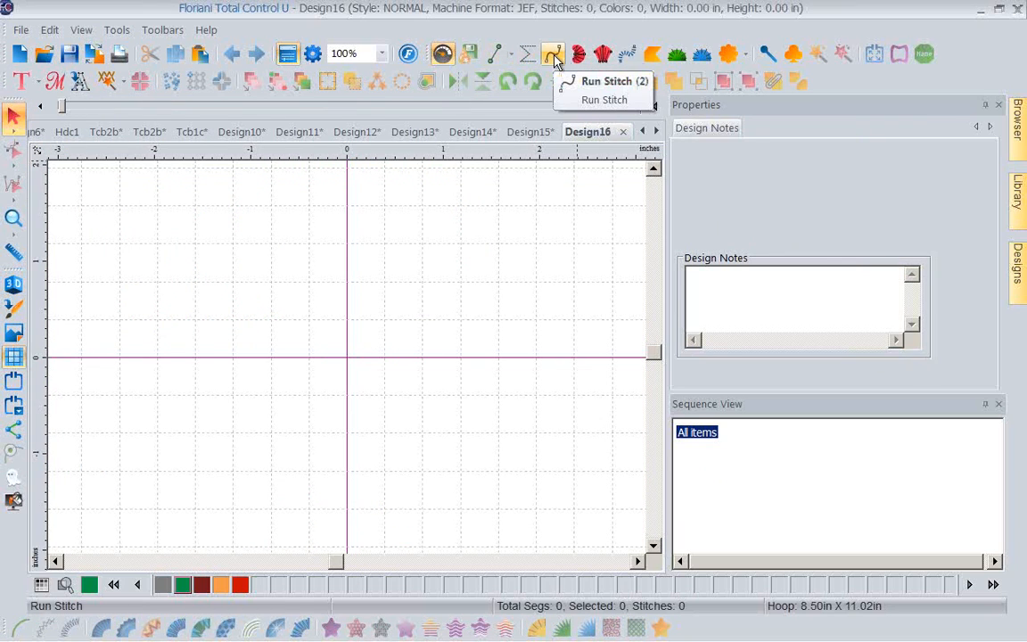
pyautogui.click(292, 446)
pyautogui.click(442, 315)
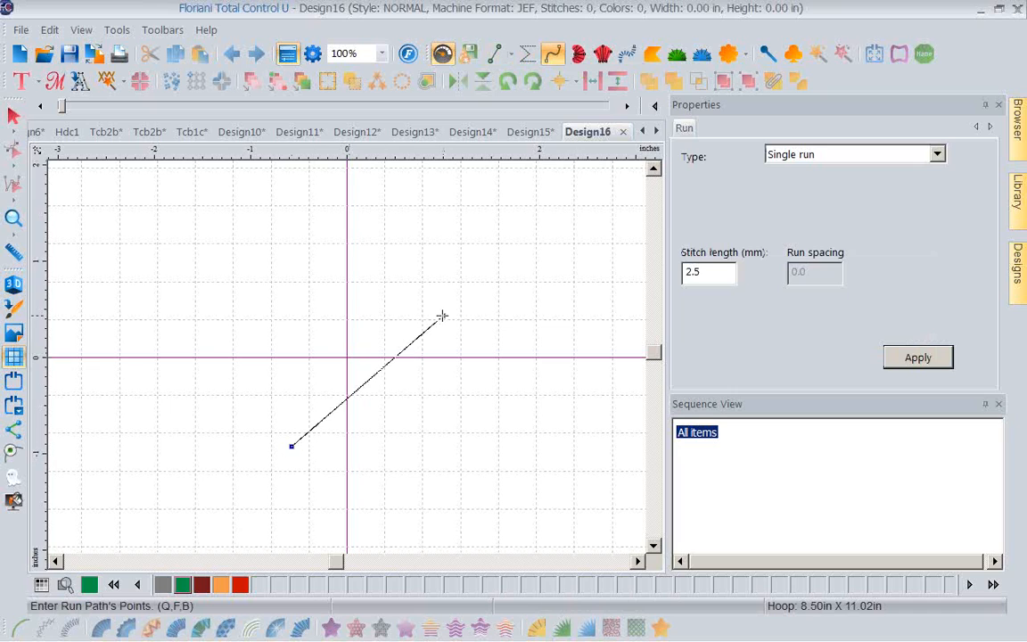
pyautogui.press('Return')
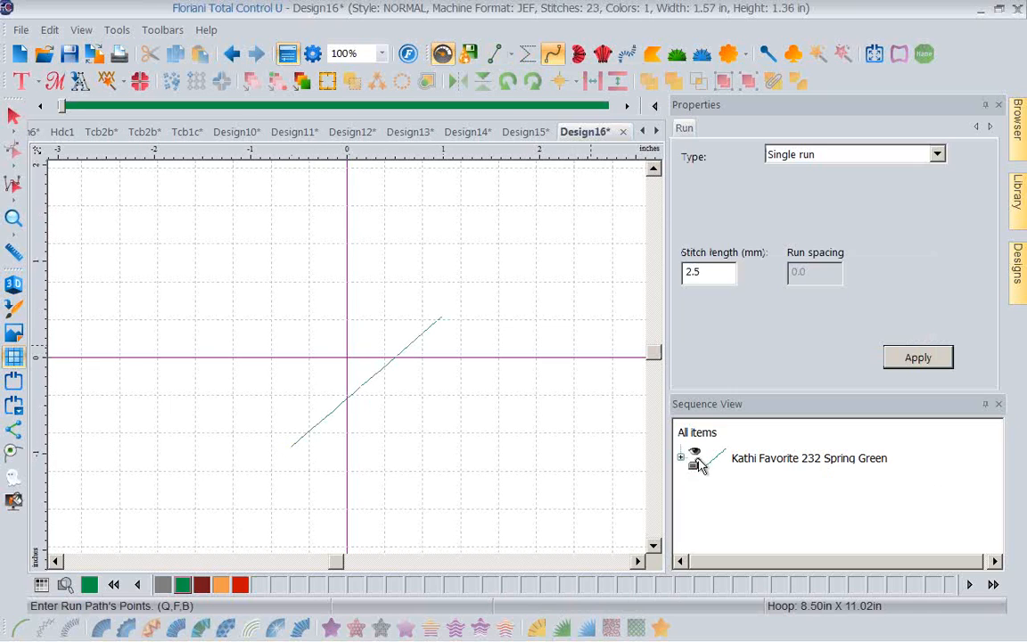
pyautogui.click(680, 457)
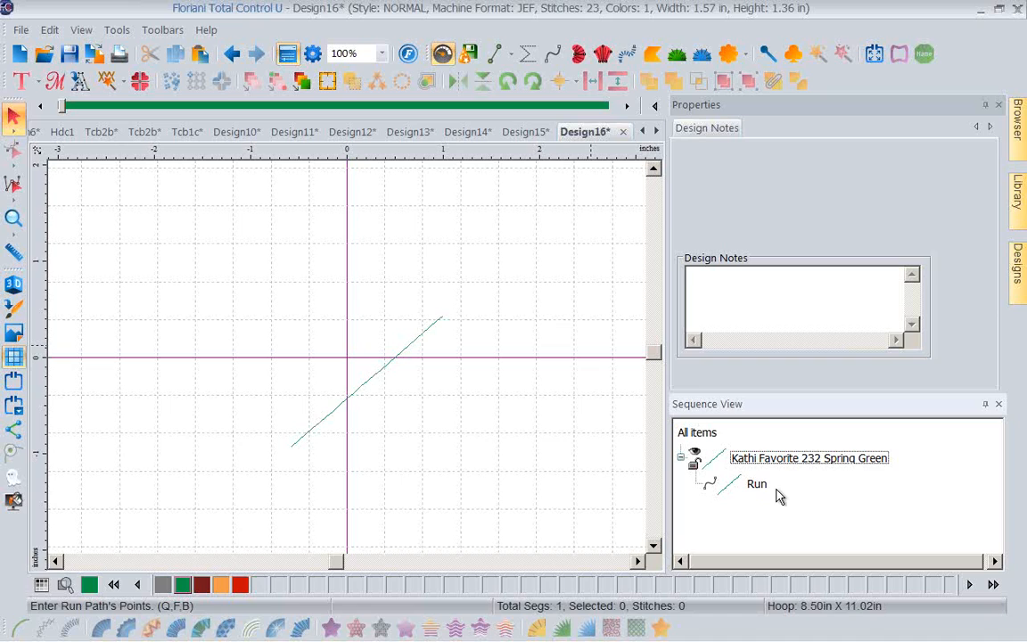
# Draw a diagonal artwork line about 1.35 by 1.37 in above the run stitch line.
pyautogui.click(511, 59)
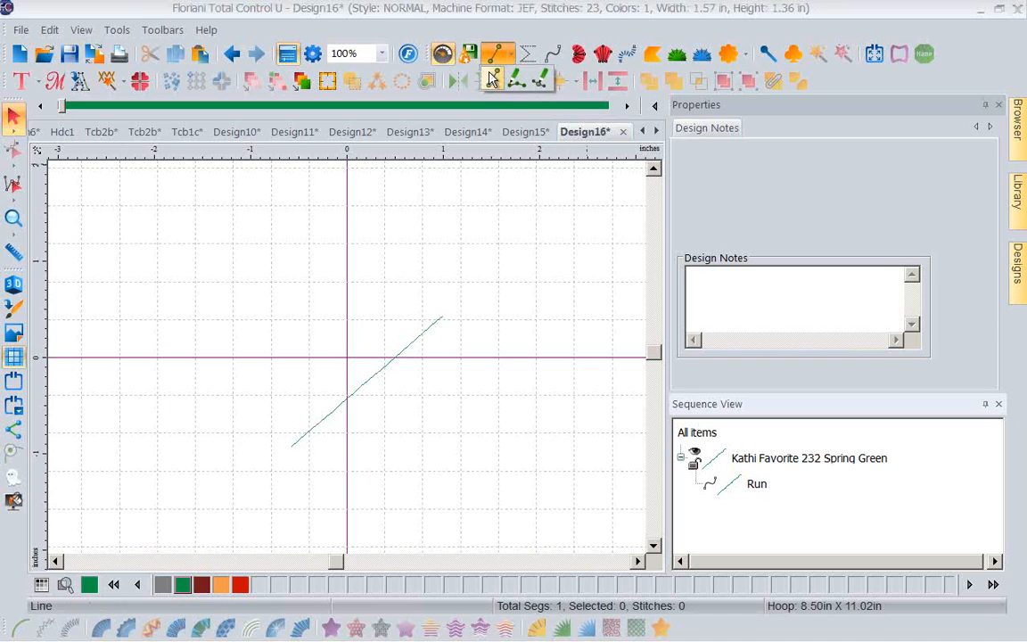
pyautogui.click(491, 85)
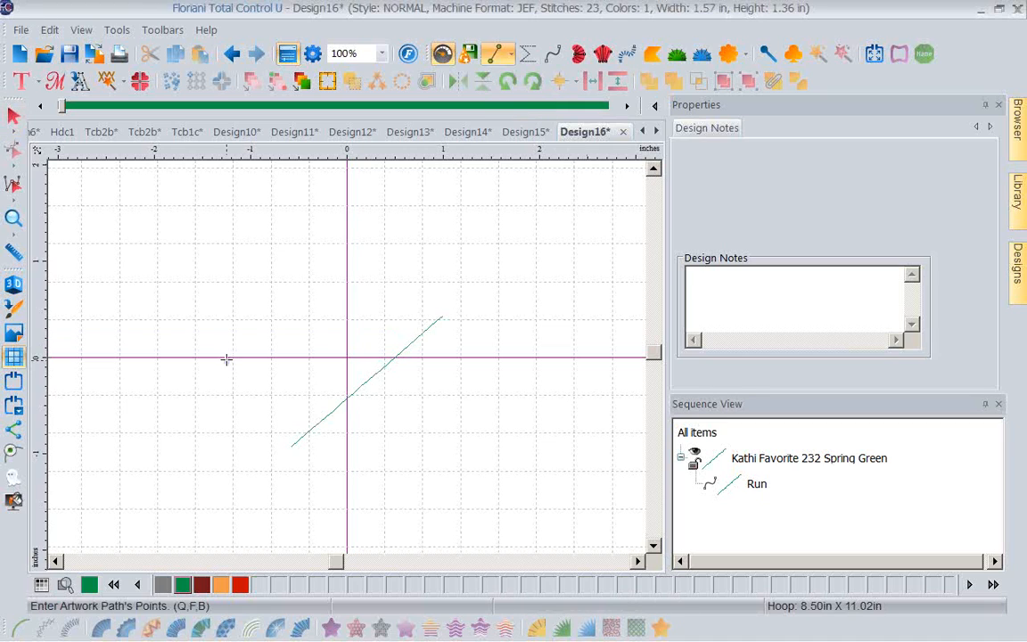
pyautogui.click(226, 360)
pyautogui.click(356, 228)
pyautogui.rightClick(356, 228)
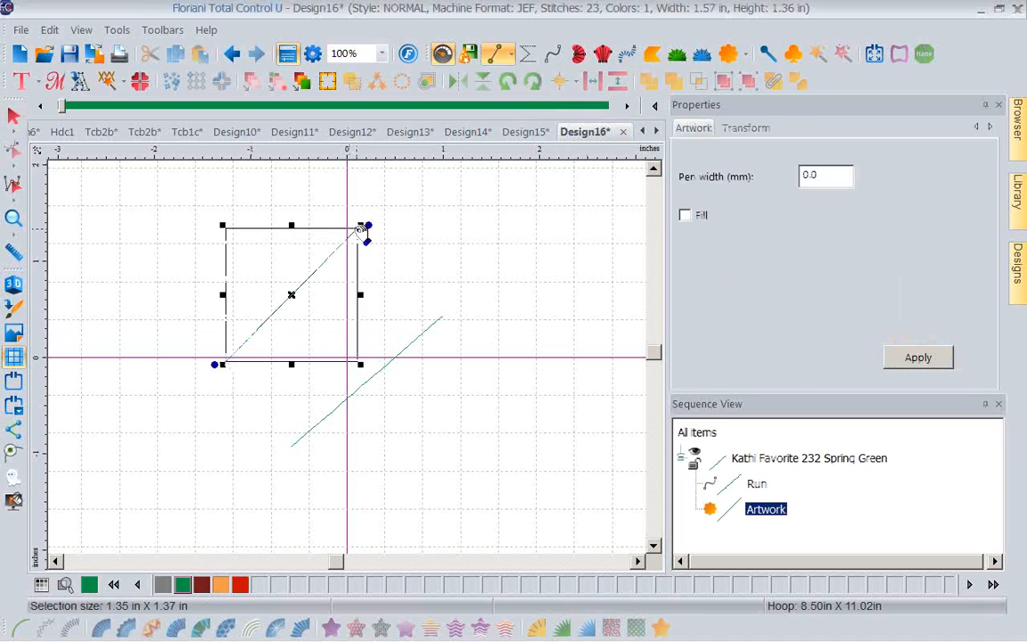
# Convert the new artwork line to a run stitch.
pyautogui.click(775, 511)
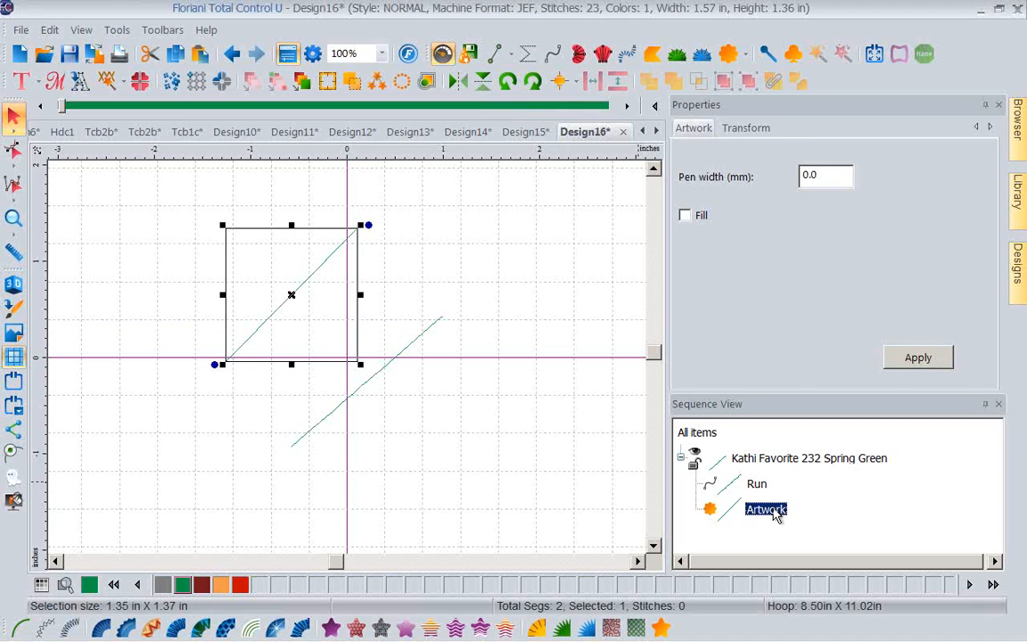
pyautogui.moveTo(16, 626)
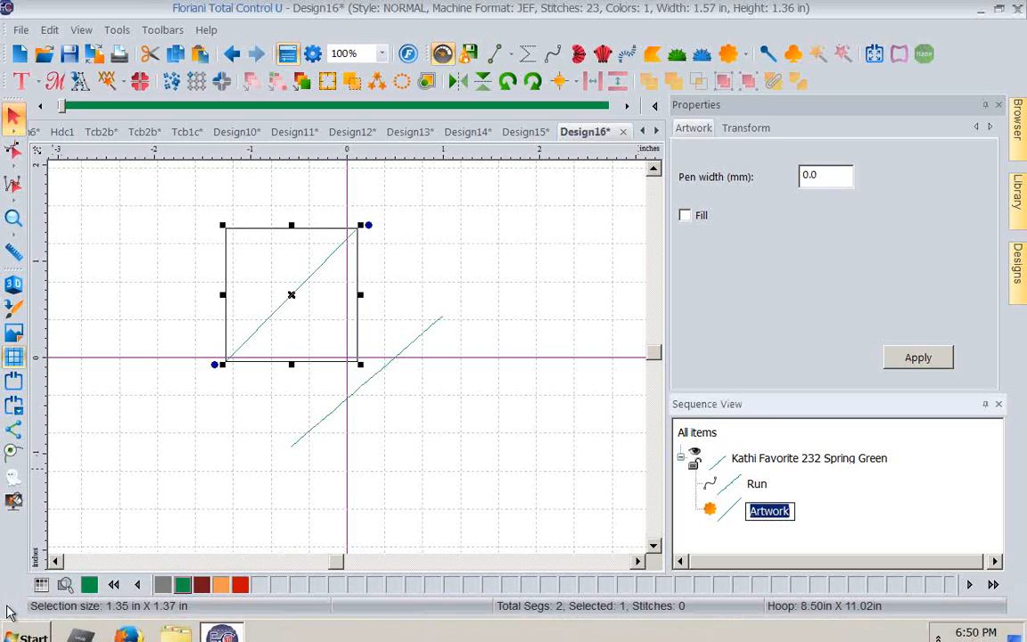
pyautogui.click(21, 626)
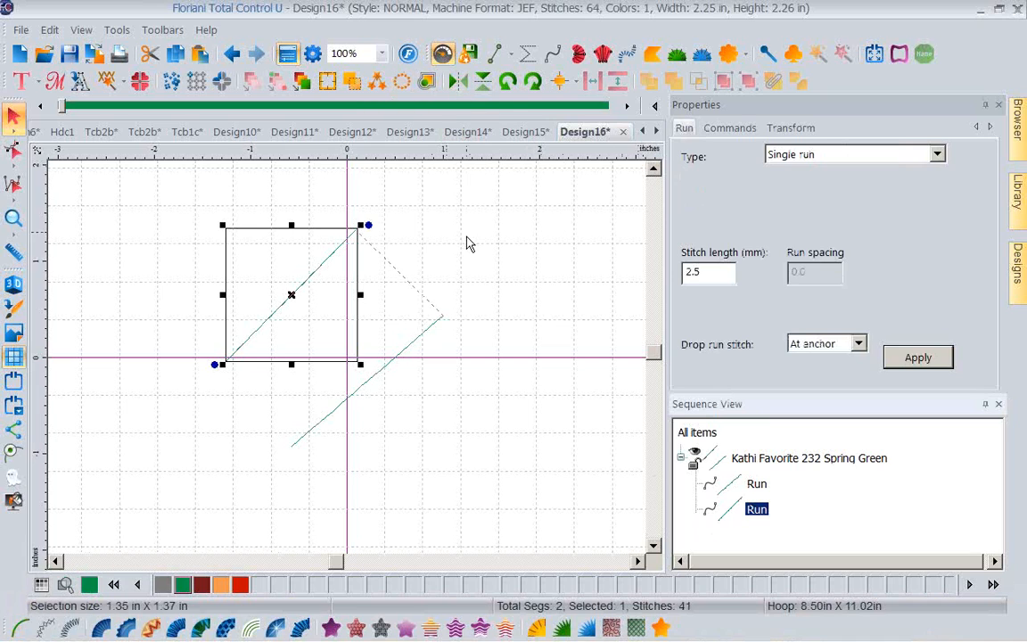
# Draw a three-point peaked run stitch path below and beside the two diagonal lines.
pyautogui.click(552, 53)
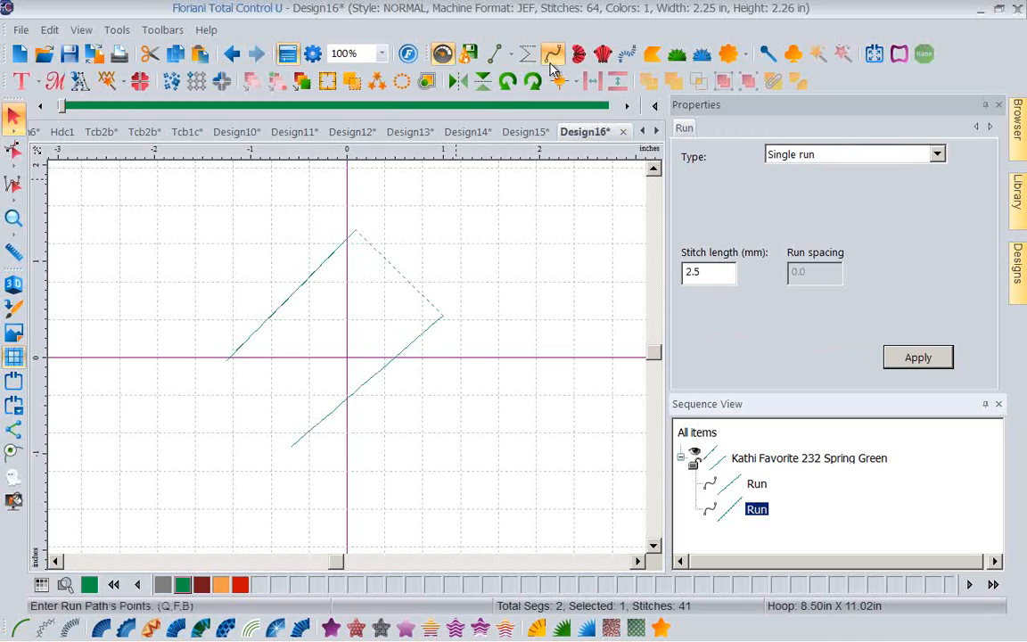
pyautogui.click(424, 425)
pyautogui.click(491, 355)
pyautogui.click(522, 413)
pyautogui.press('Return')
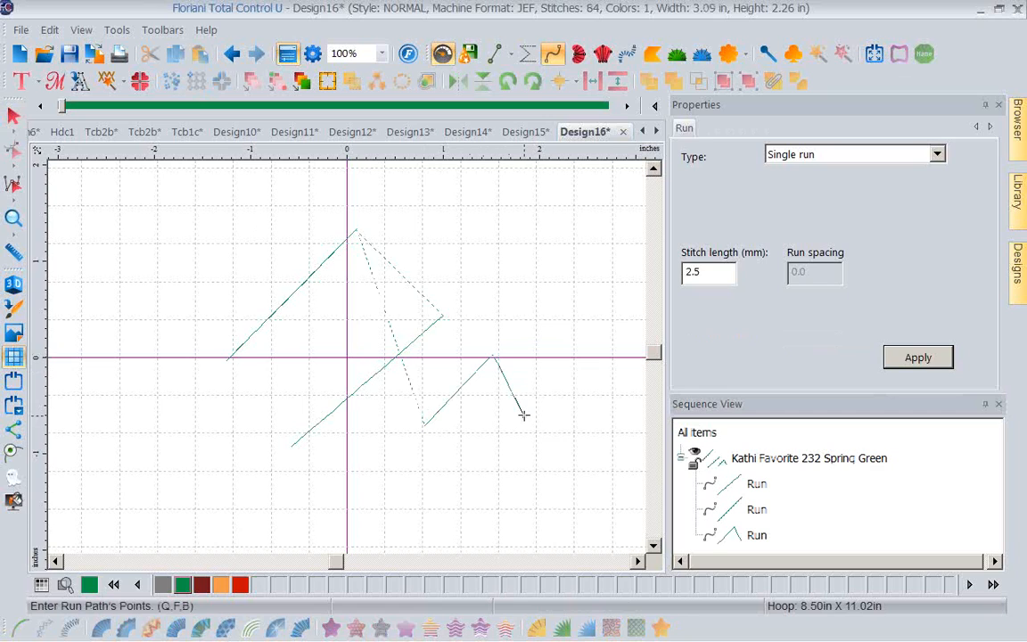
# Examine the three run segments one by one in the sequence, and select their Spring Green colour group.
pyautogui.click(751, 486)
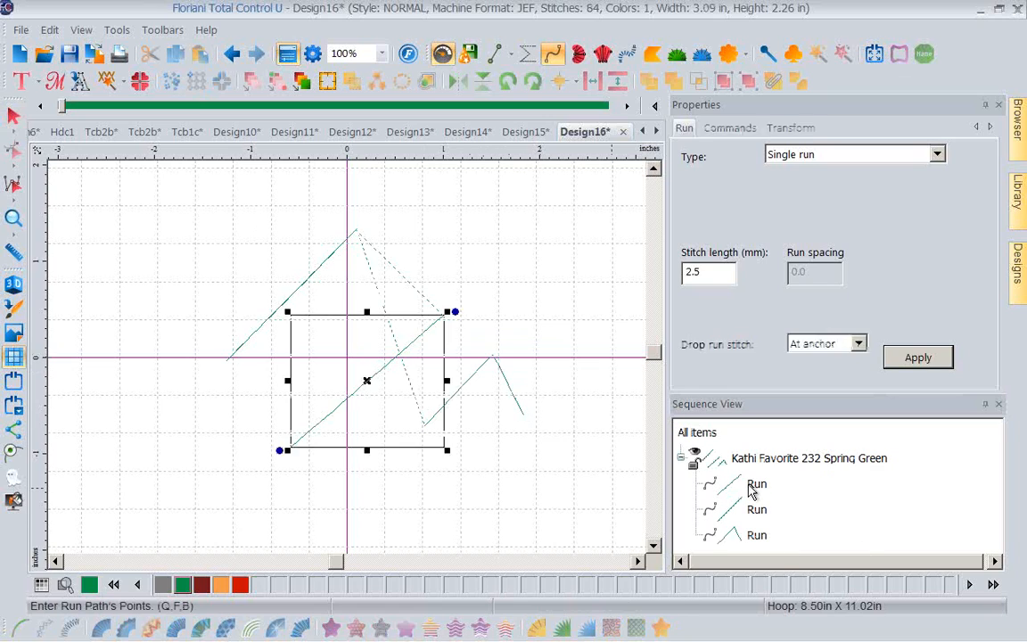
pyautogui.click(760, 510)
pyautogui.click(756, 539)
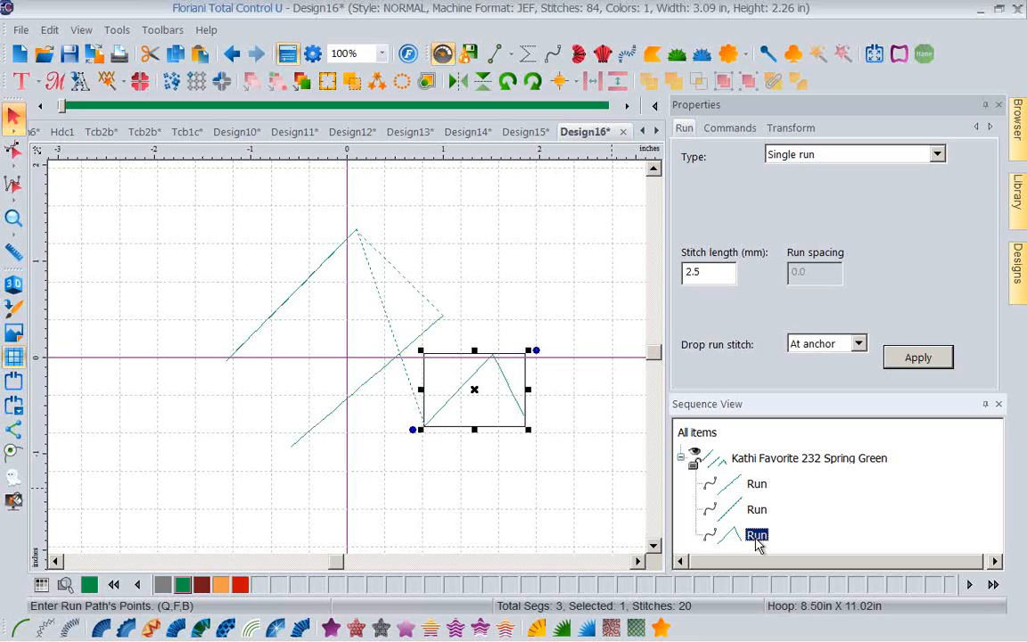
pyautogui.click(762, 463)
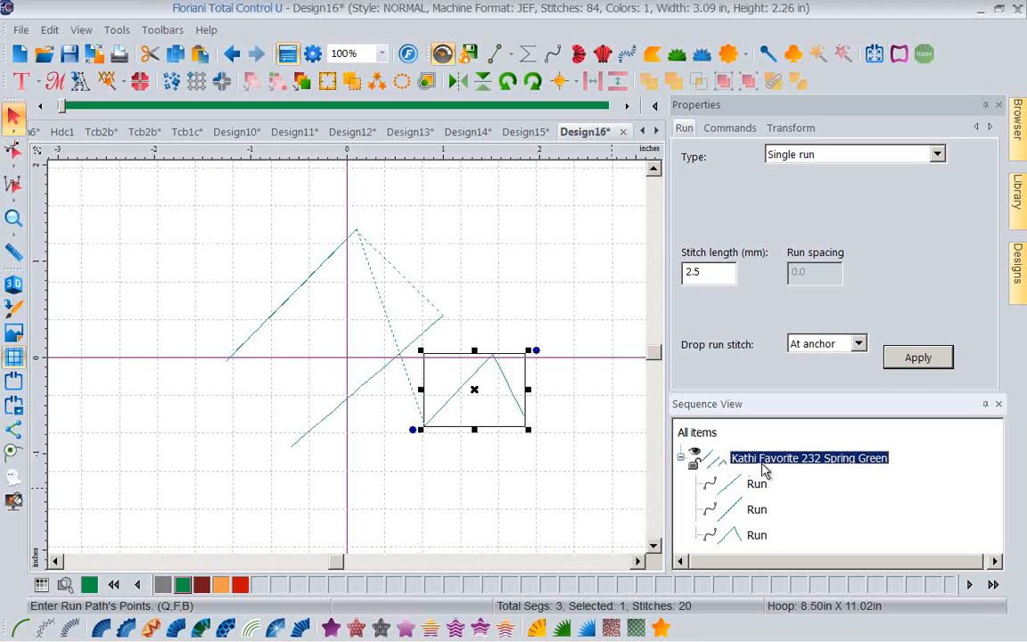
# Combine the three green run segments into one continuous run and expand its colour group in the sequence.
pyautogui.click(773, 82)
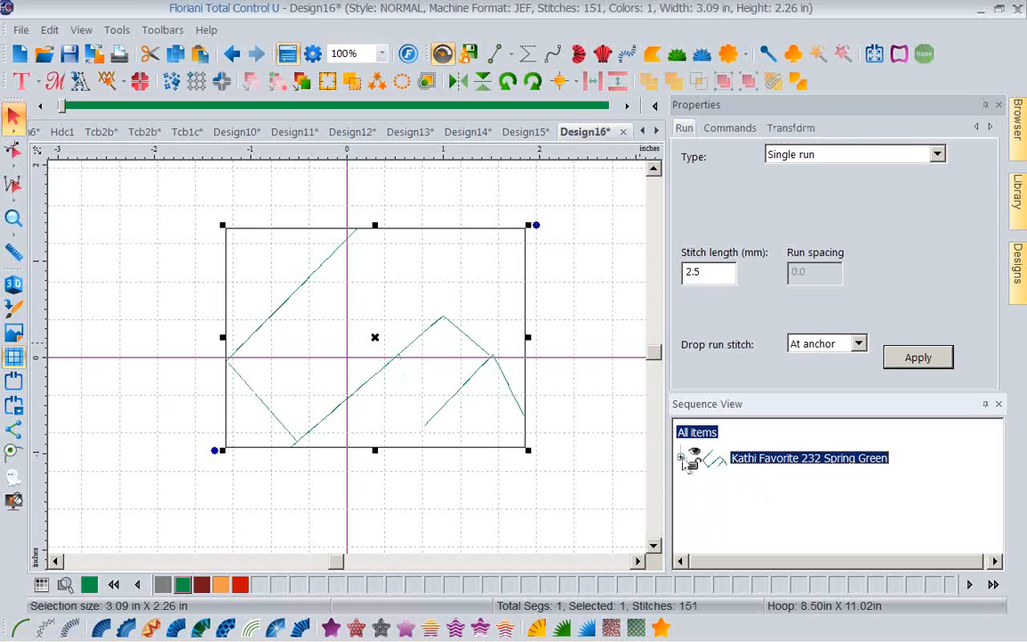
pyautogui.click(681, 458)
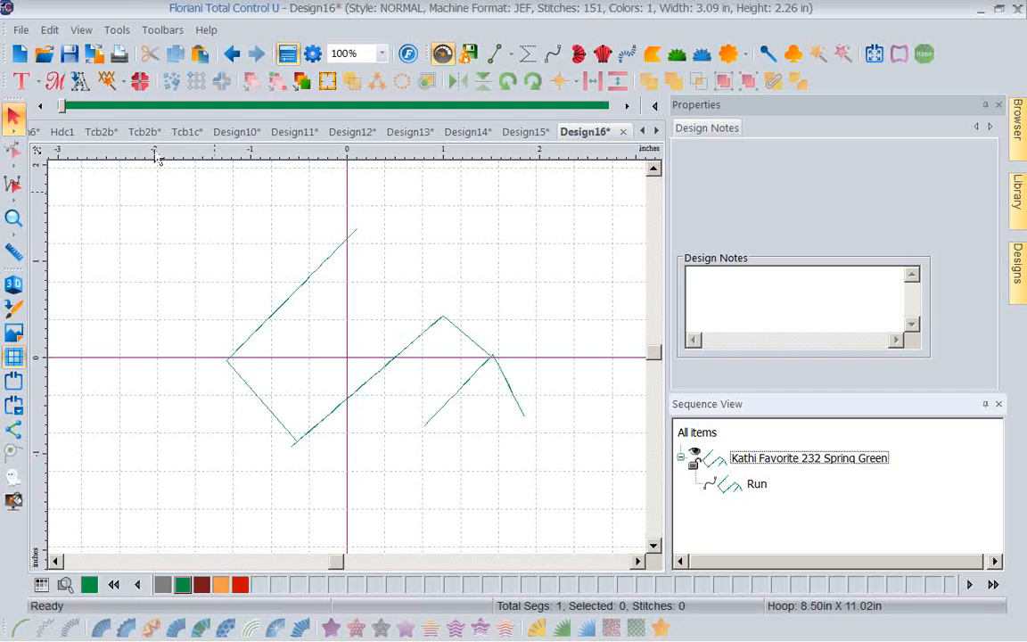
# Create a new design and insert the Cherub.c2s embroidery near the centre of the workspace.
pyautogui.click(19, 54)
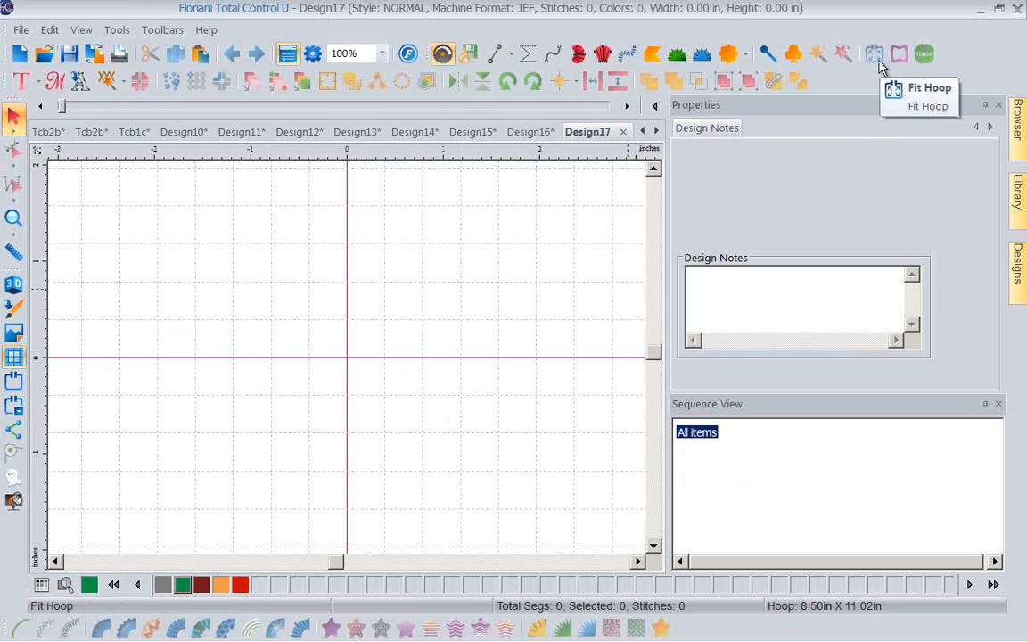
pyautogui.moveTo(1013, 271)
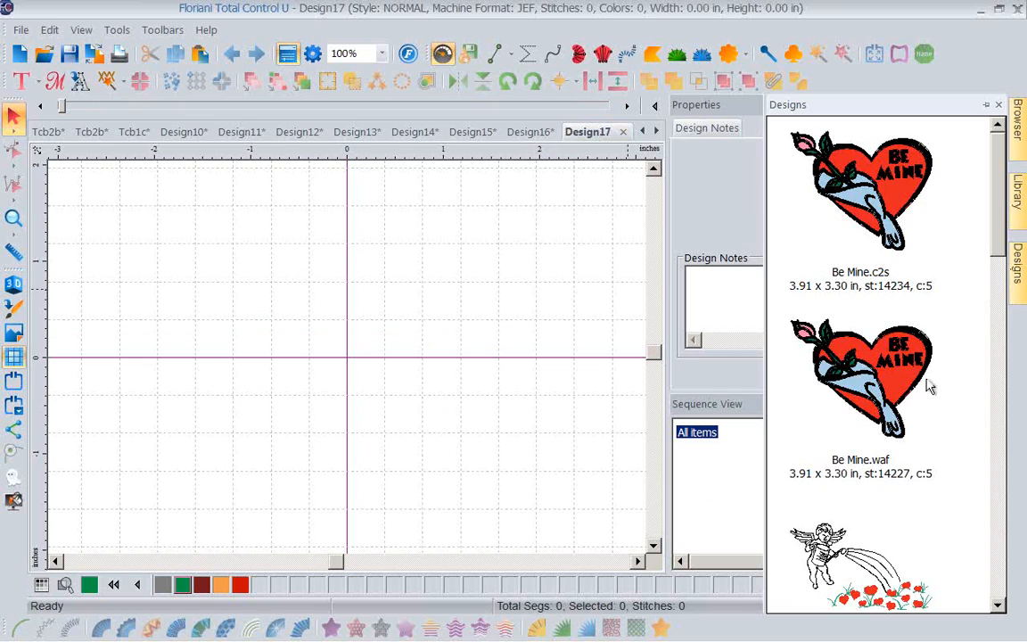
pyautogui.moveTo(860, 557); pyautogui.dragTo(354, 354)
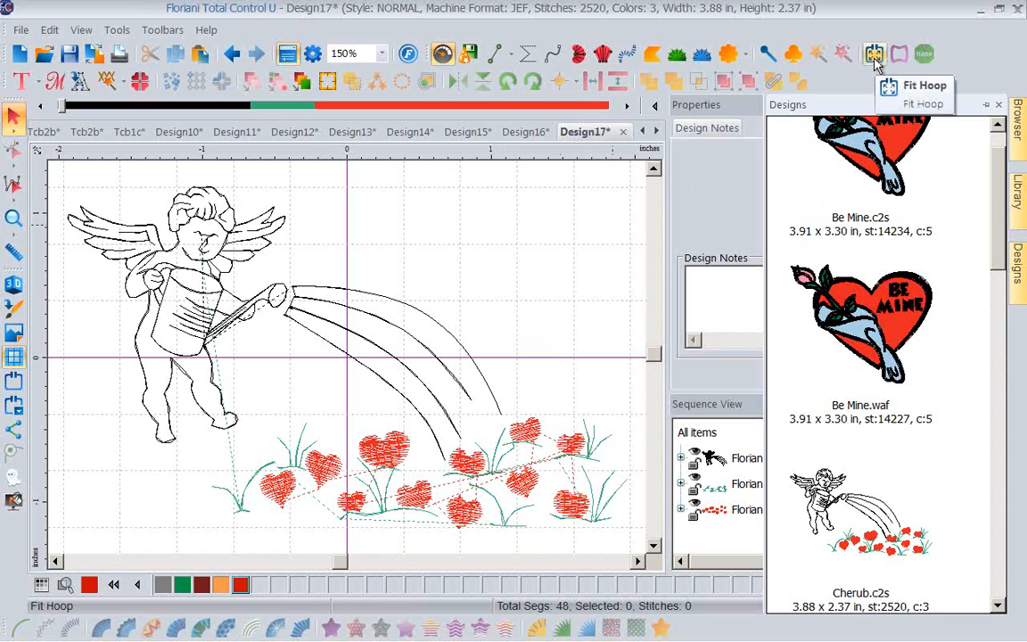
# Start a new custom PES hoop, describe it as the owner's favorite hoop, and keep its shape rectangular.
pyautogui.click(19, 404)
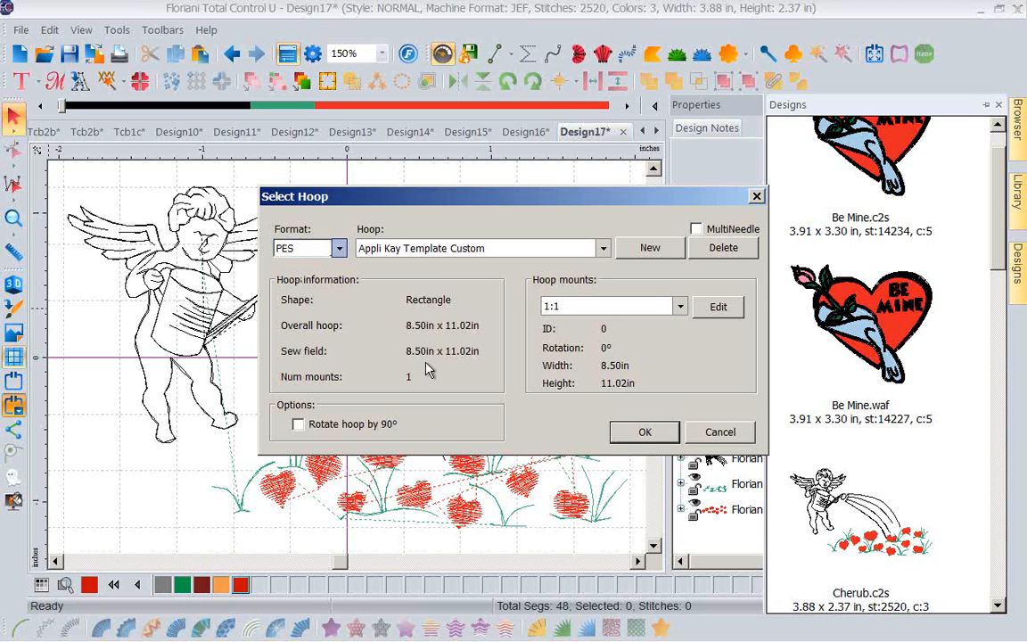
pyautogui.click(603, 247)
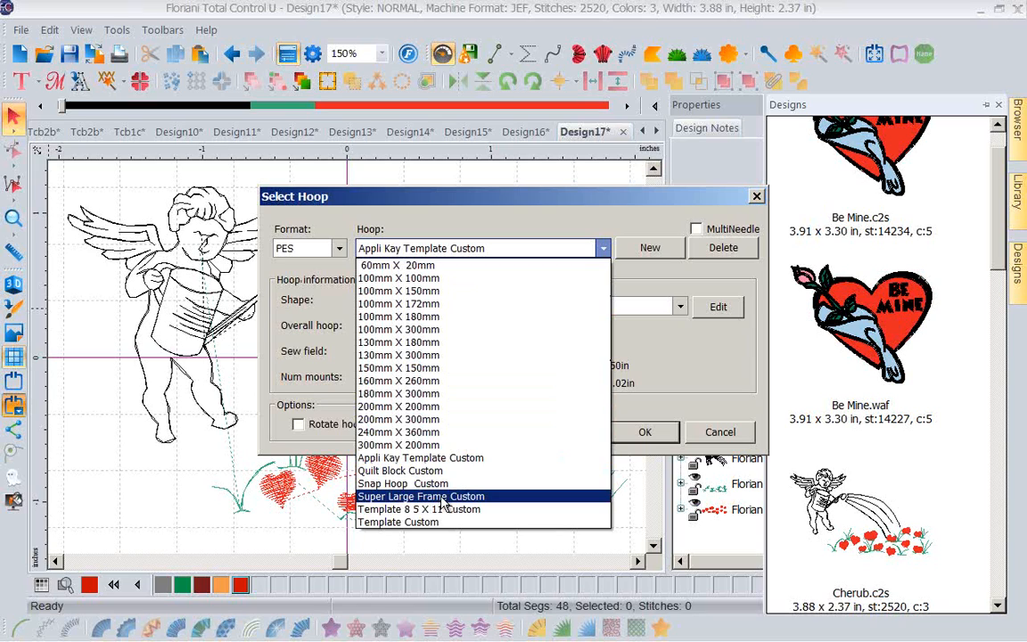
pyautogui.click(666, 253)
pyautogui.click(666, 253)
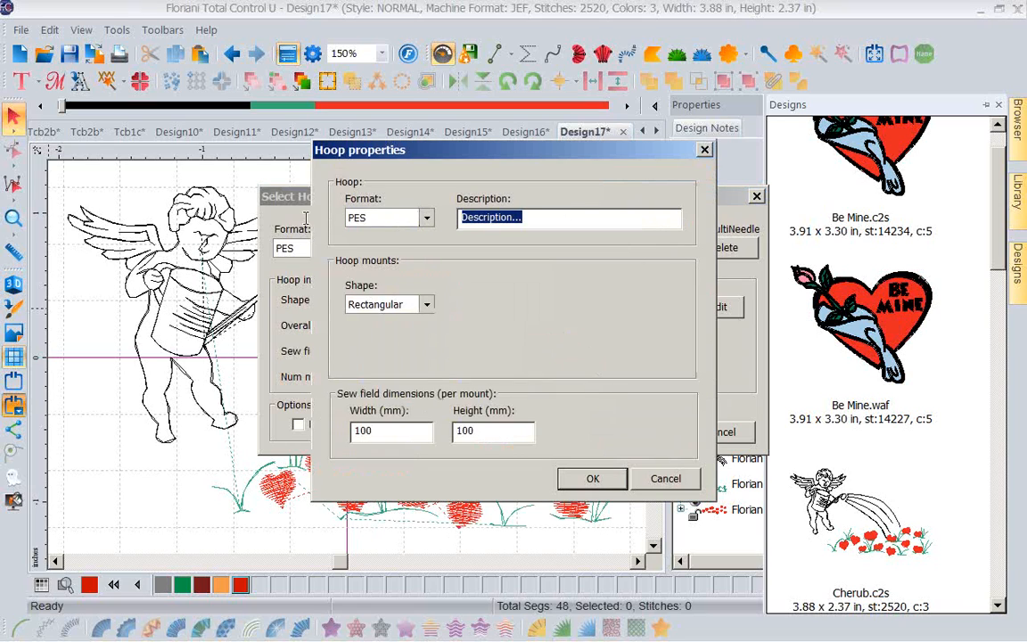
pyautogui.write('Kathi ')
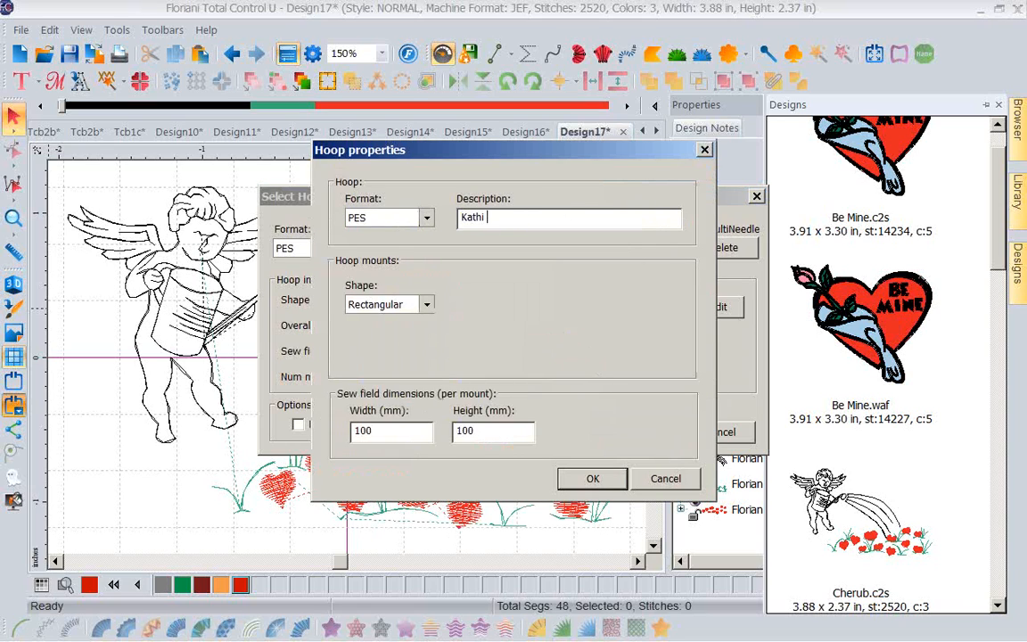
pyautogui.write('G')
pyautogui.press('BackSpace')
pyautogui.write('Favorite hoop')
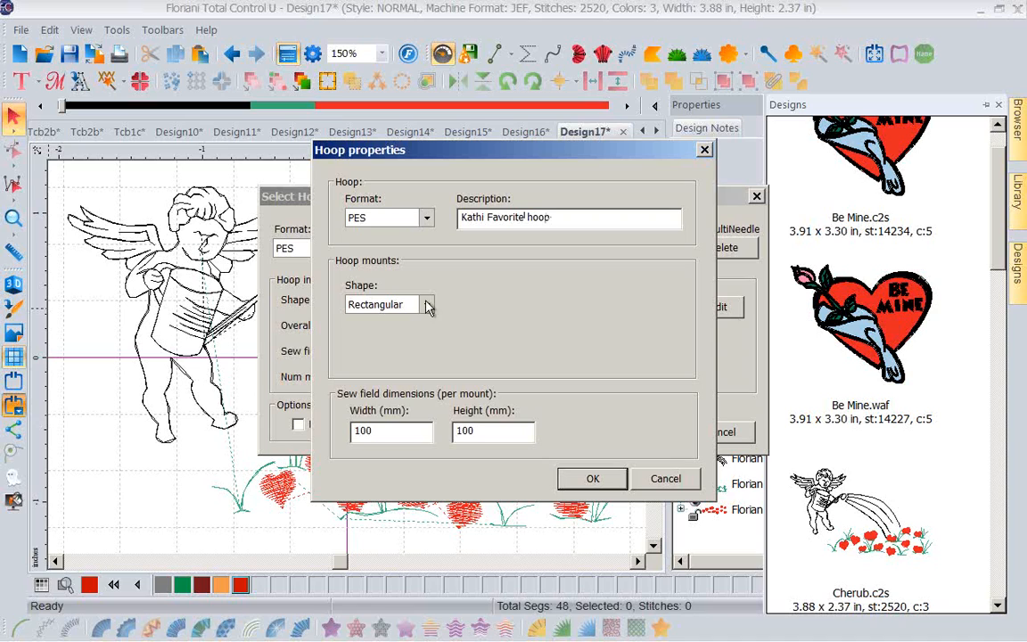
pyautogui.click(426, 305)
pyautogui.click(428, 307)
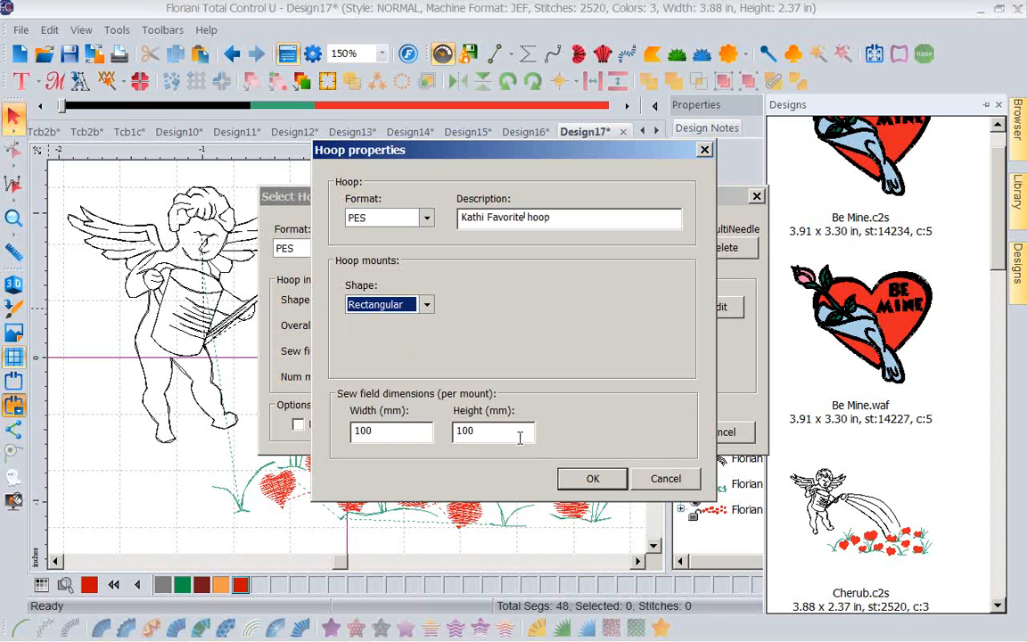
# Set the new hoop's sew field to 130 mm wide and 180 mm high, and apply the hoop to the design.
pyautogui.doubleClick(393, 429)
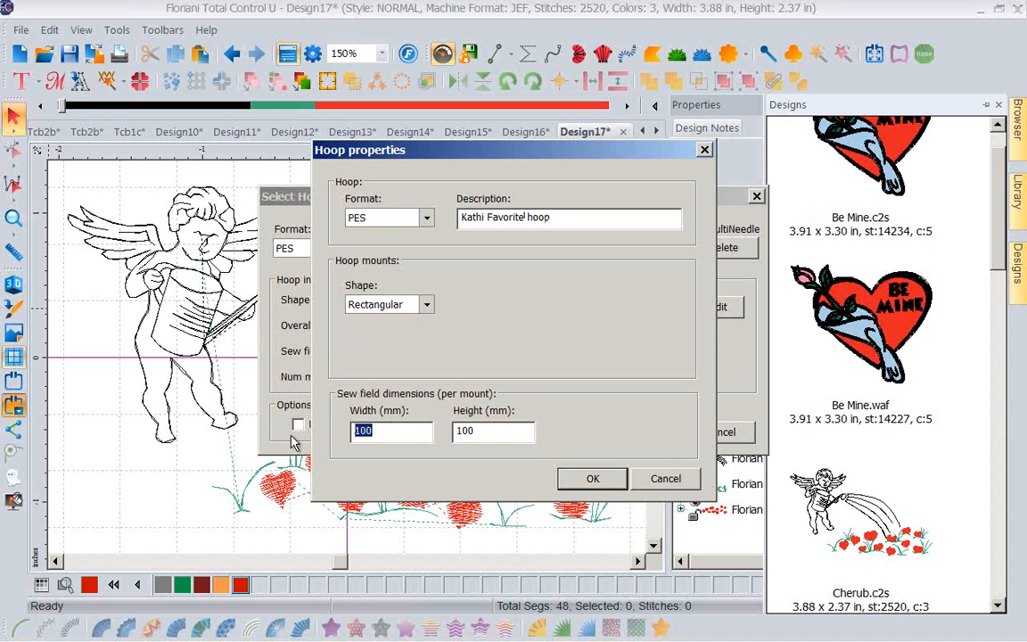
pyautogui.write('130')
pyautogui.press('Tab')
pyautogui.write('180')
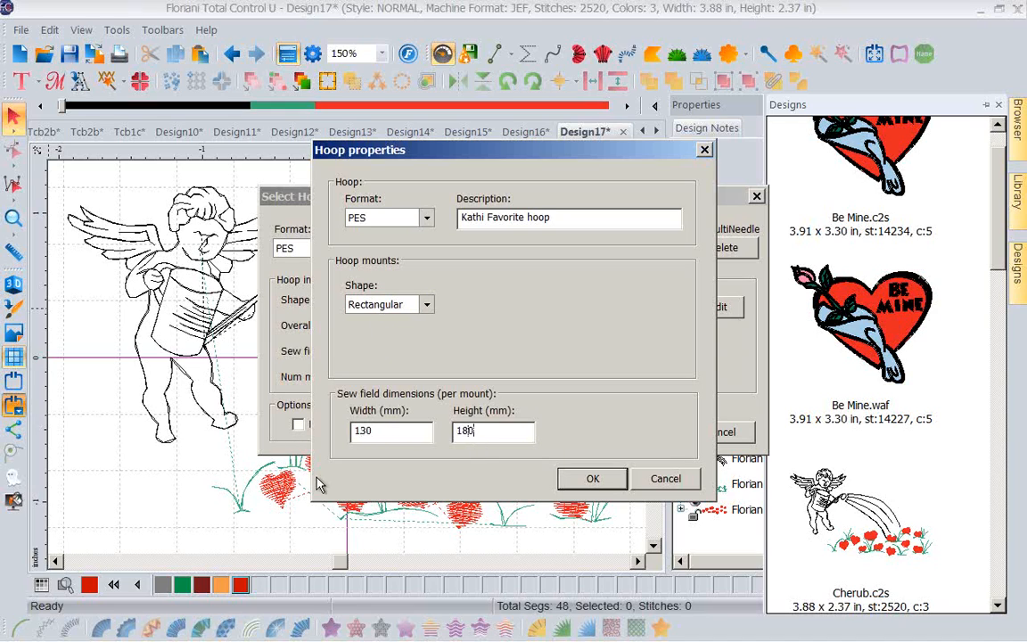
pyautogui.click(588, 478)
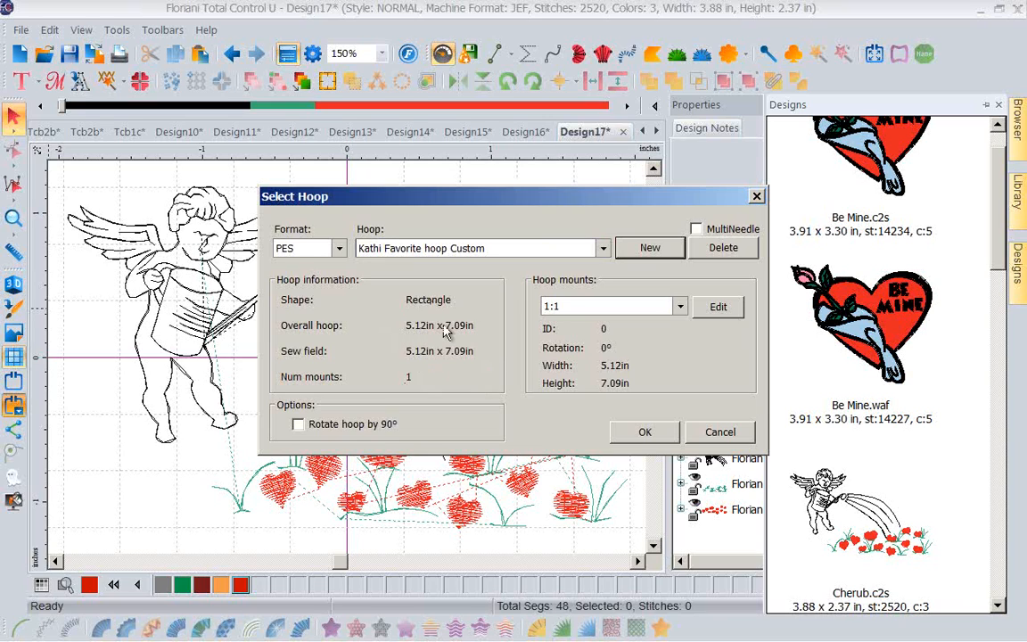
pyautogui.click(643, 431)
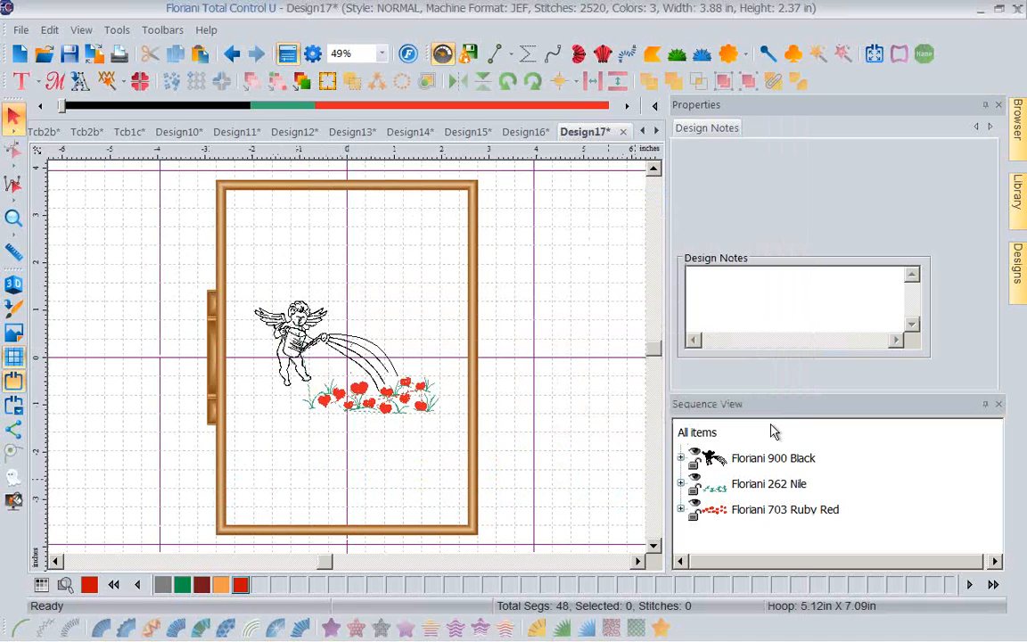
# Fit the whole cherub design to the hoop, both in its original orientation and after rotating it 90 degrees counterclockwise.
pyautogui.click(700, 433)
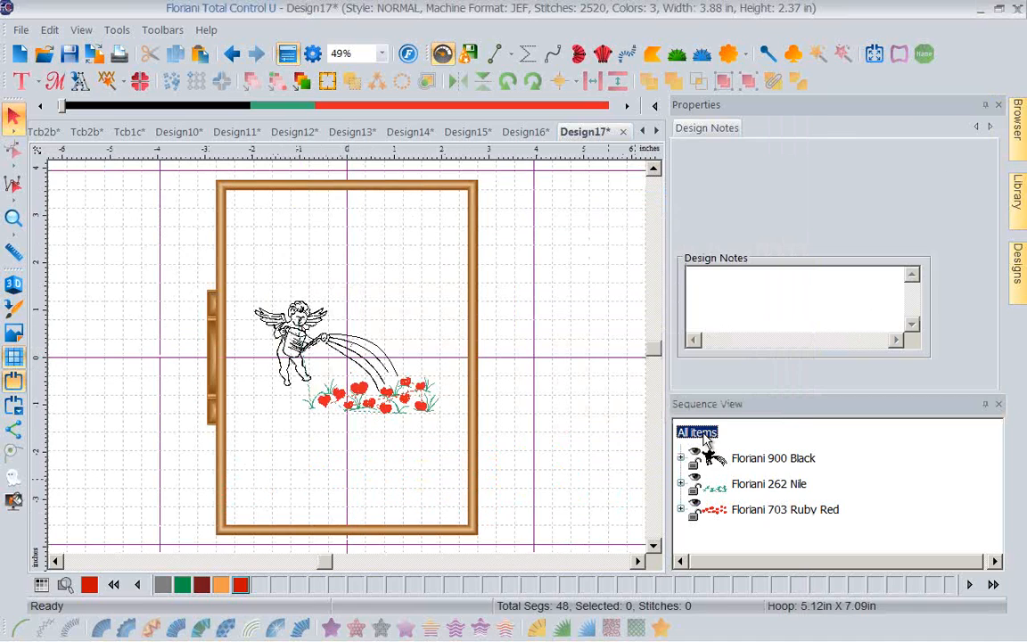
pyautogui.click(875, 53)
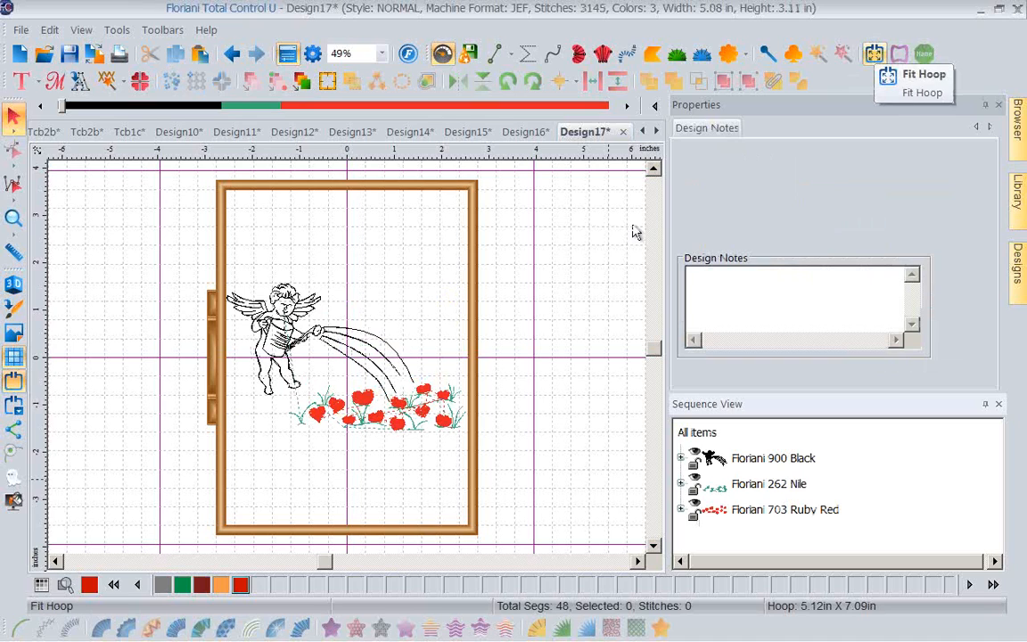
pyautogui.hotkey('ctrl', 'a')
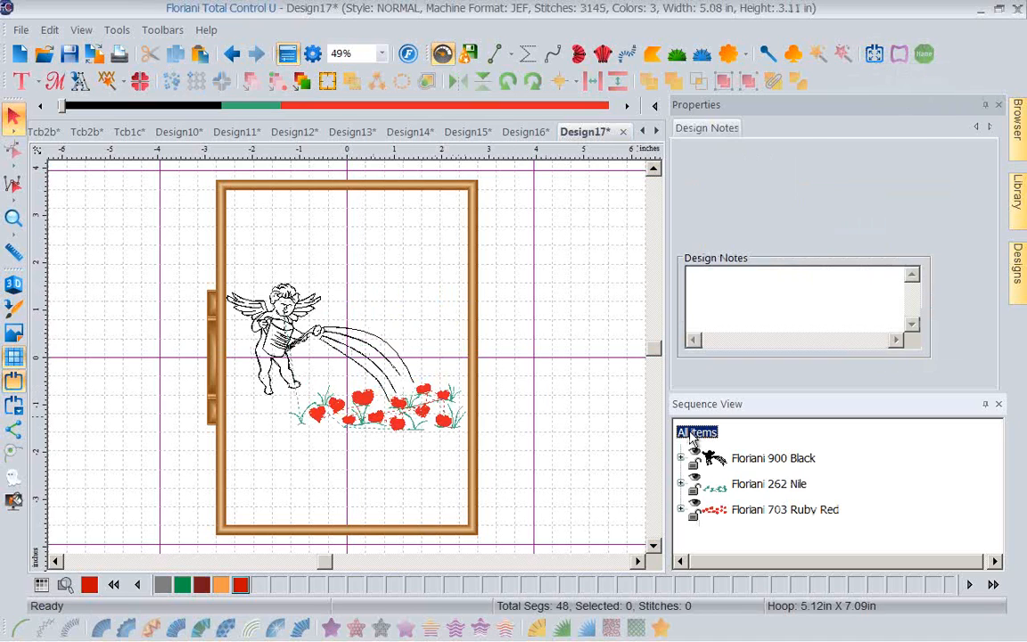
pyautogui.click(507, 83)
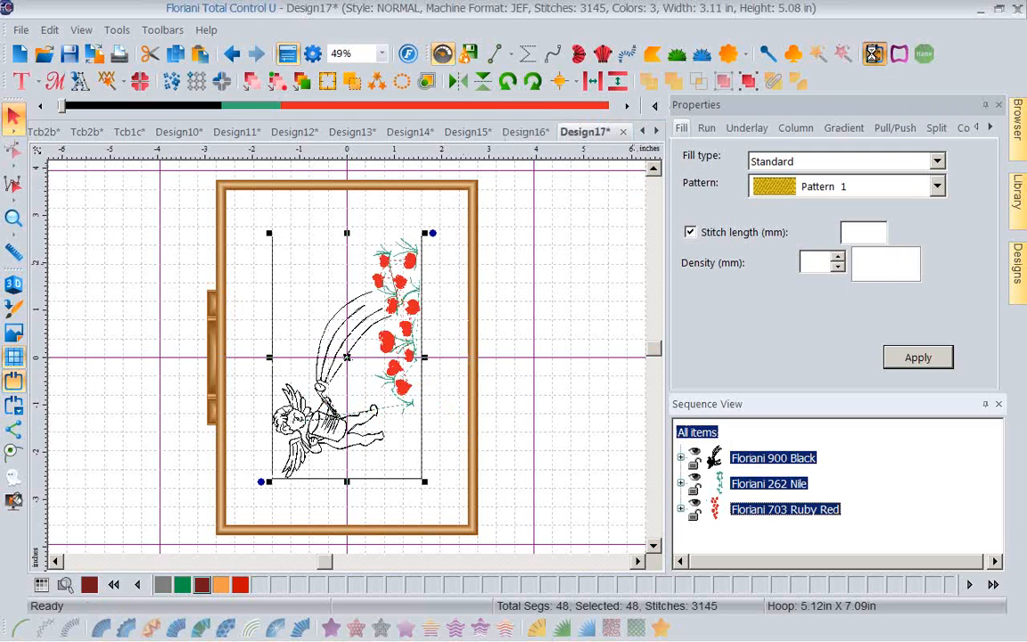
pyautogui.click(874, 56)
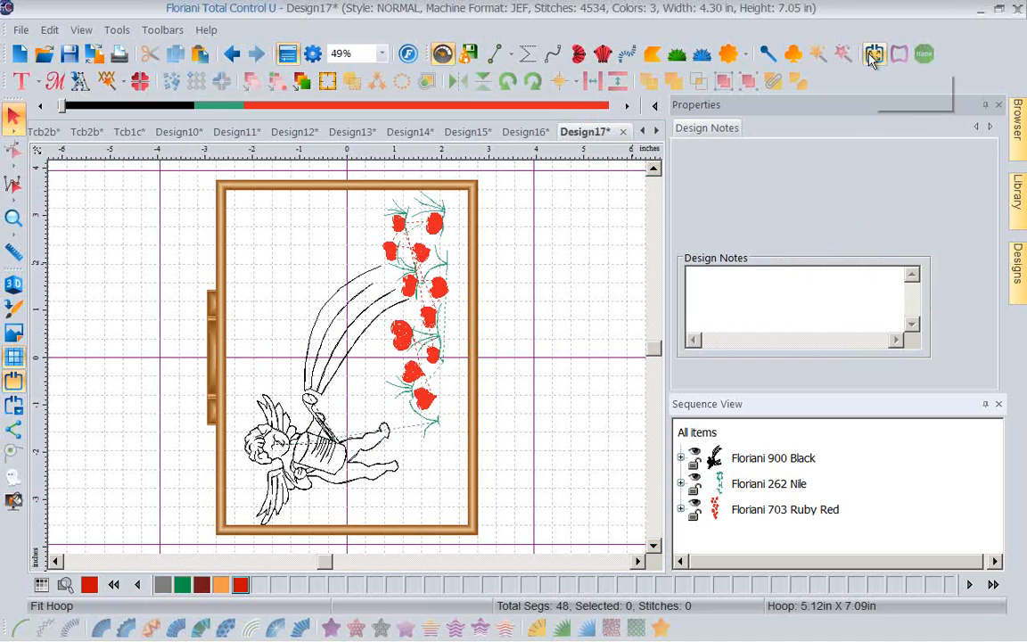
# Change the hoop to 100mm X 100mm and fit the rotated cherub design to it.
pyautogui.click(14, 407)
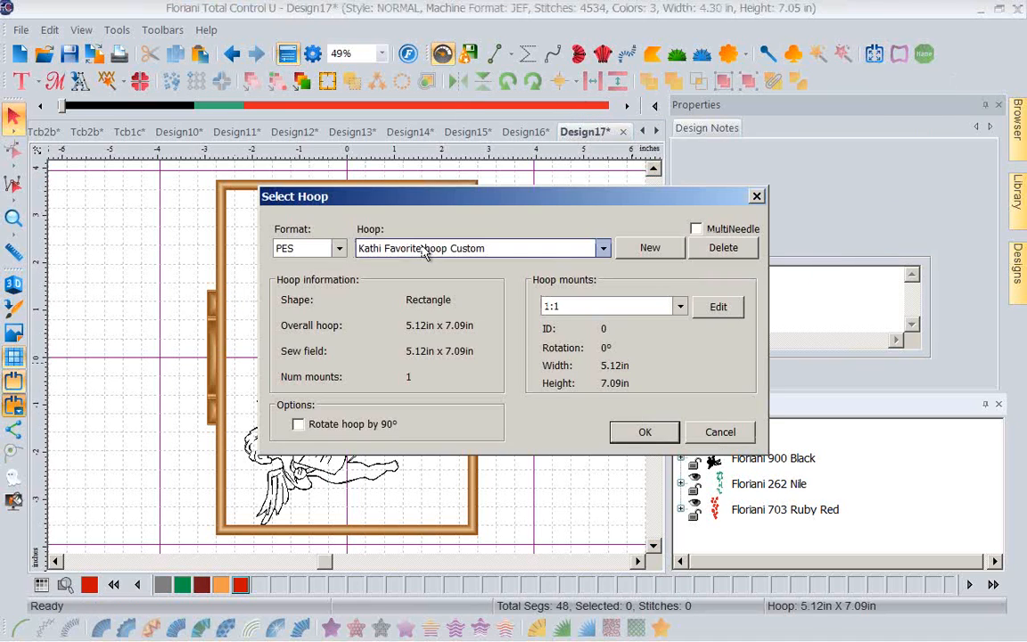
pyautogui.click(604, 250)
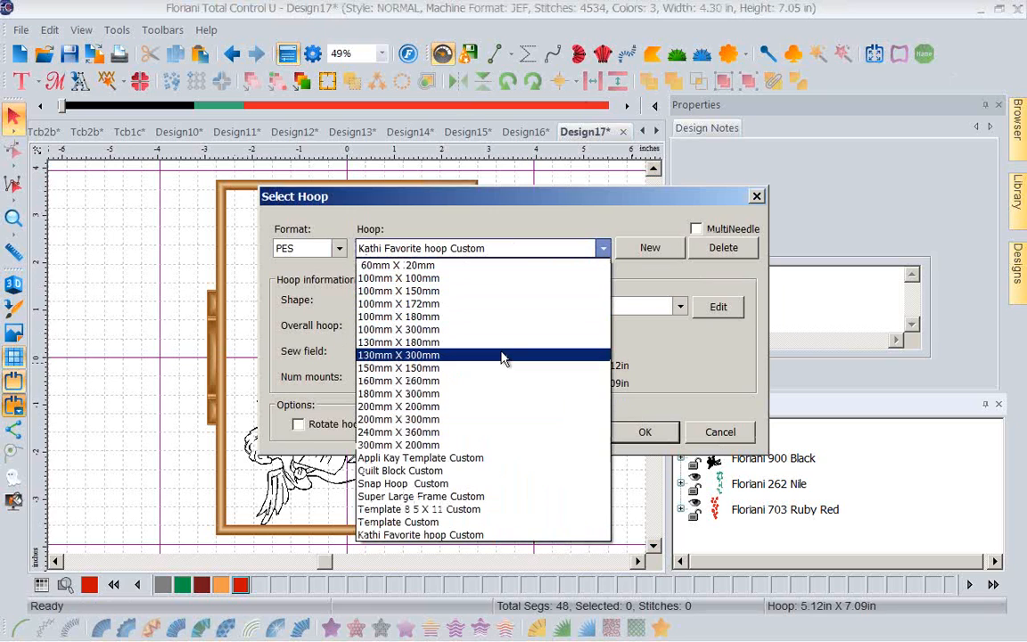
pyautogui.click(486, 283)
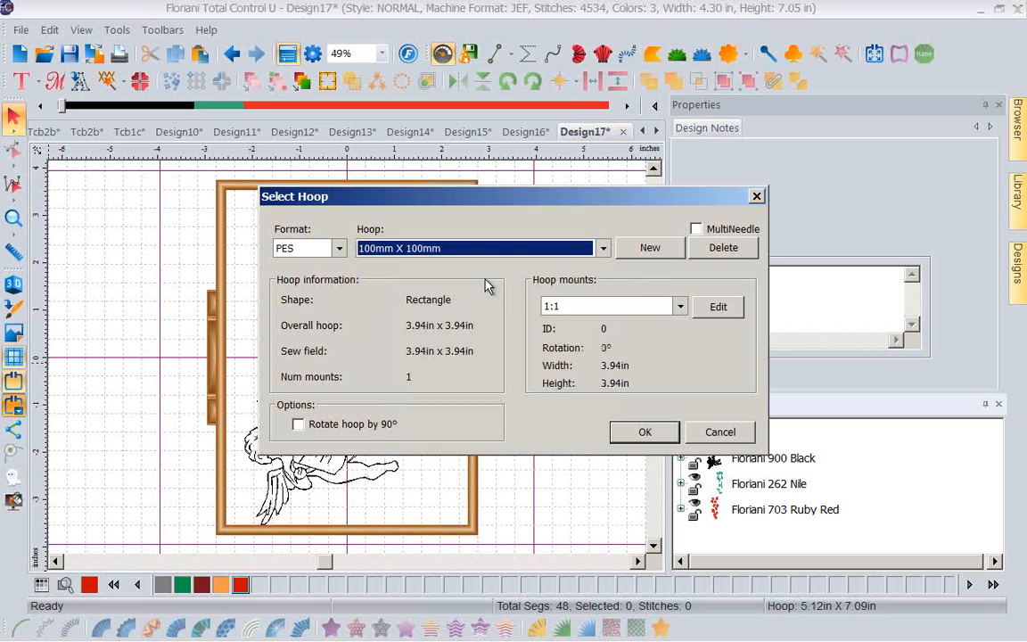
pyautogui.click(645, 431)
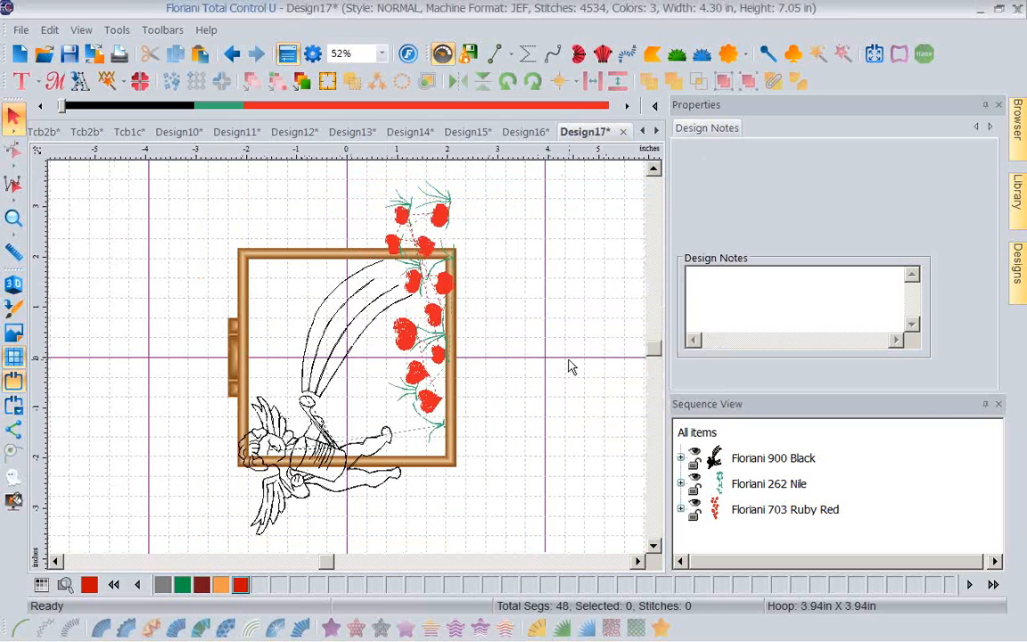
pyautogui.click(874, 55)
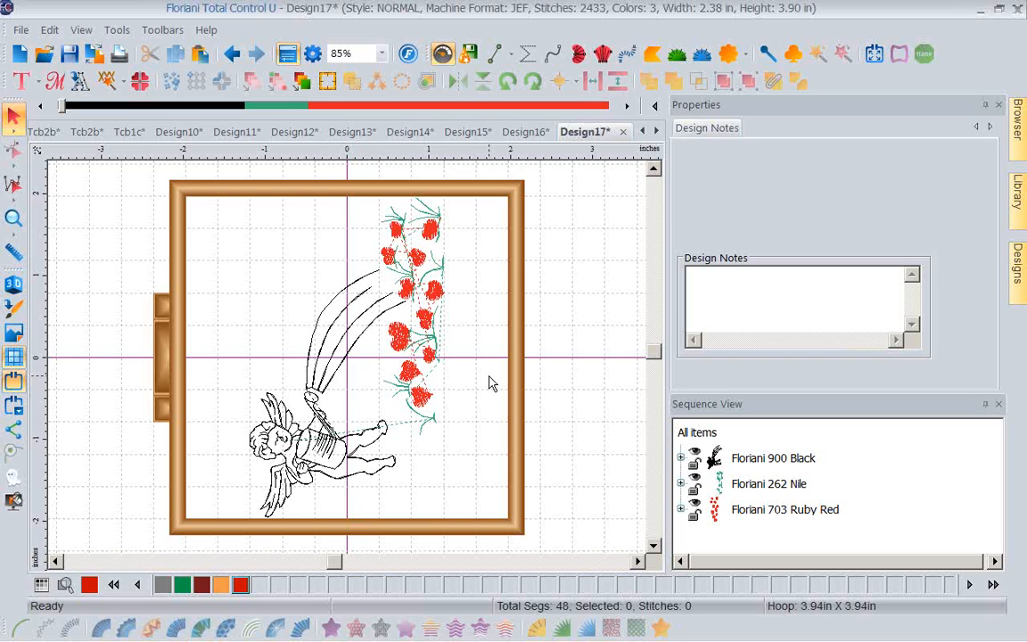
# Measure the height of three of the red hearts in the cherub design.
pyautogui.click(15, 254)
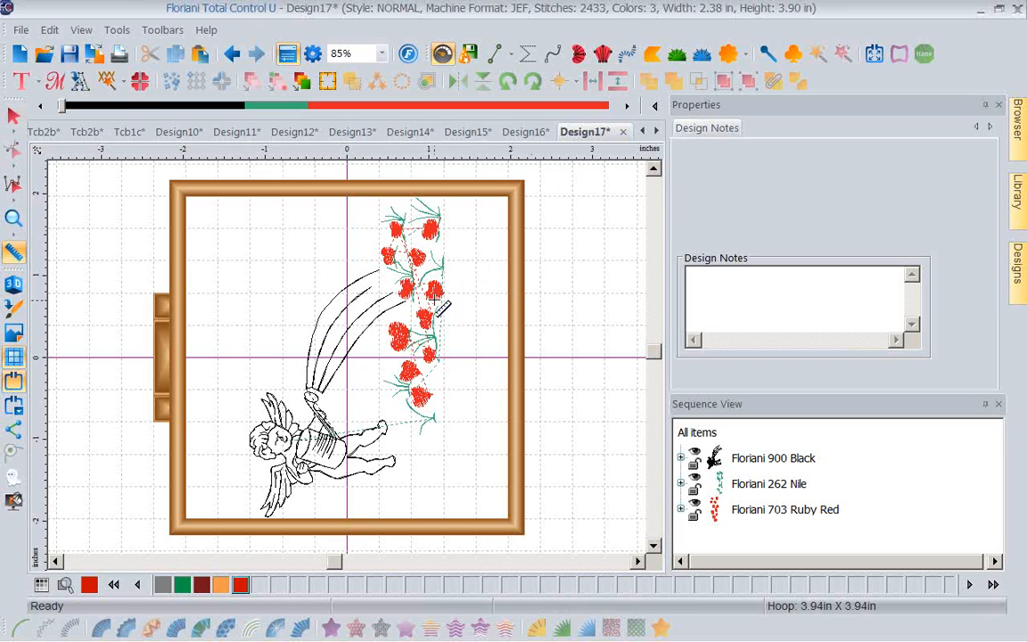
pyautogui.moveTo(435, 300); pyautogui.dragTo(436, 281)
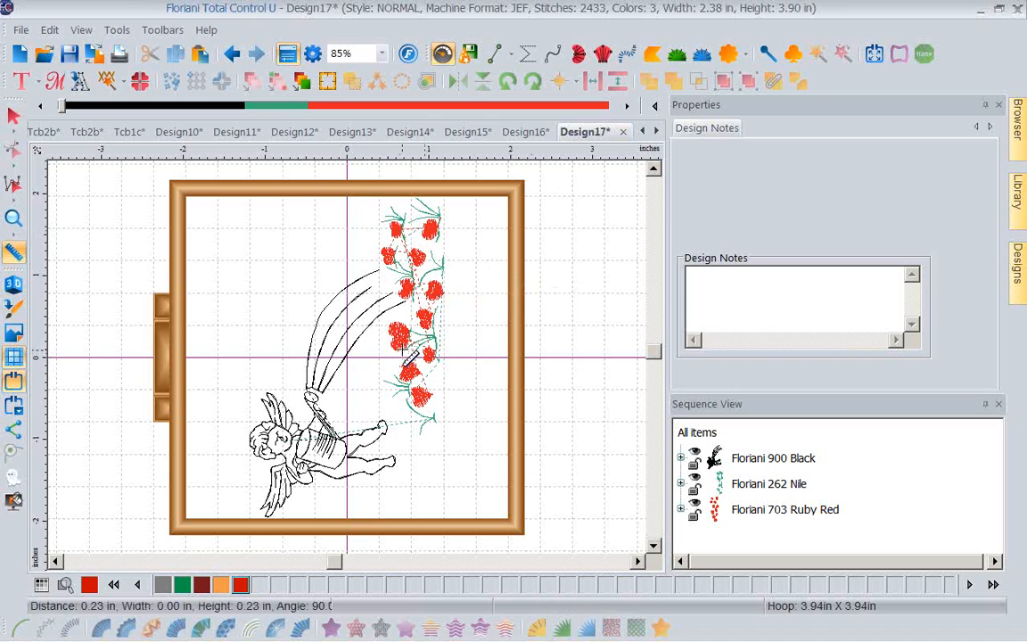
pyautogui.moveTo(408, 360); pyautogui.dragTo(401, 329)
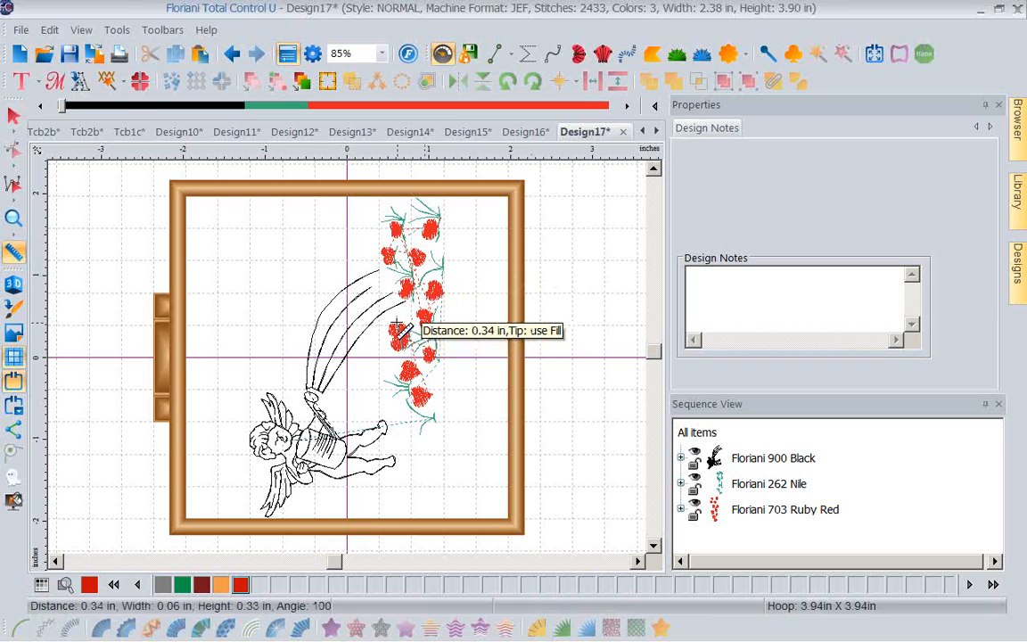
pyautogui.moveTo(423, 328); pyautogui.dragTo(423, 310)
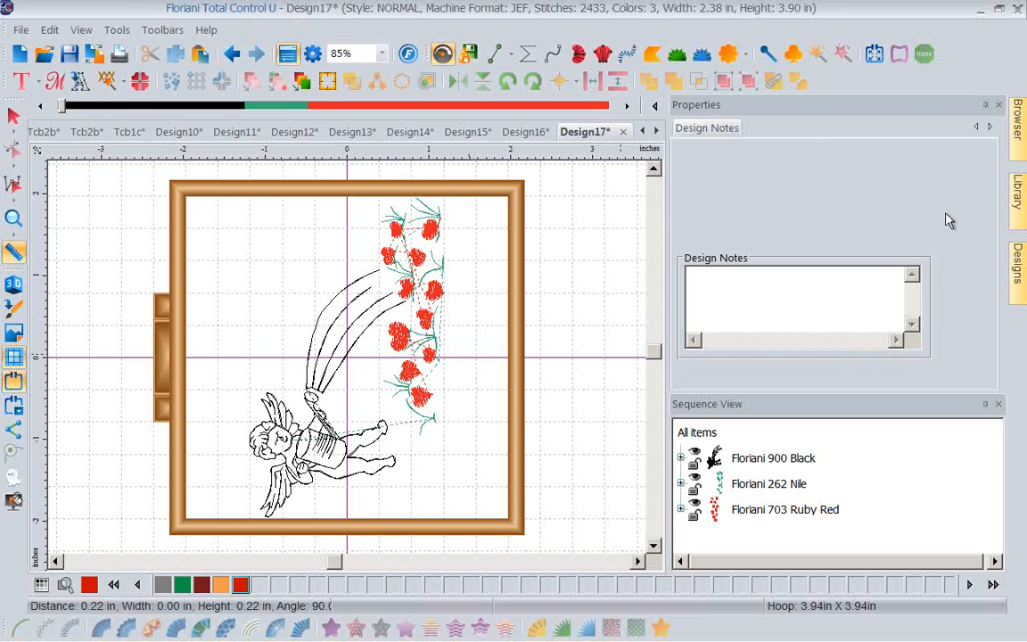
# Close the Properties and Sequence View panes and restore both of them.
pyautogui.click(998, 105)
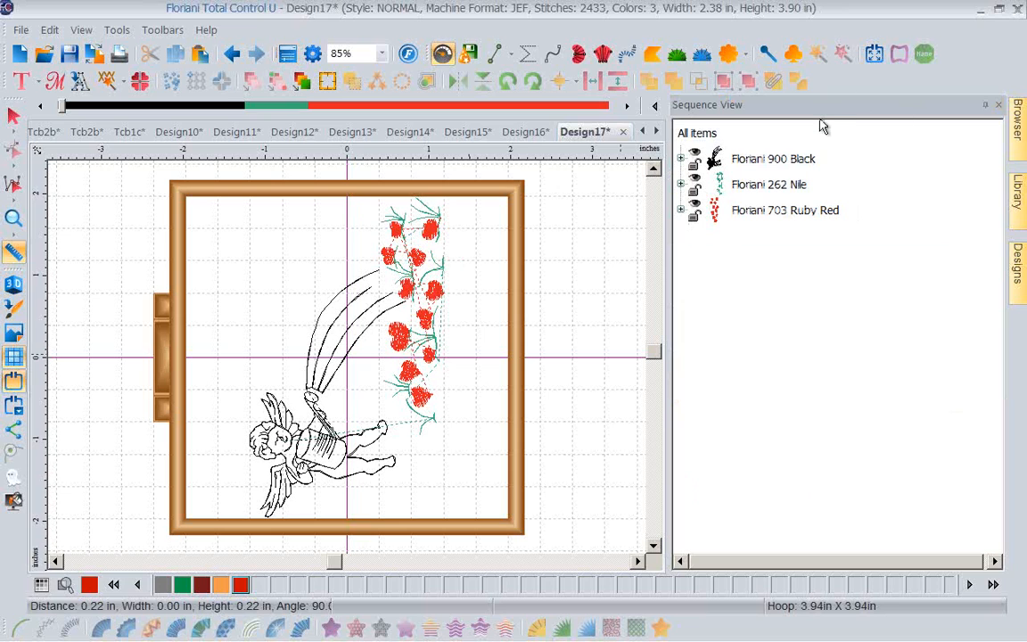
pyautogui.click(998, 106)
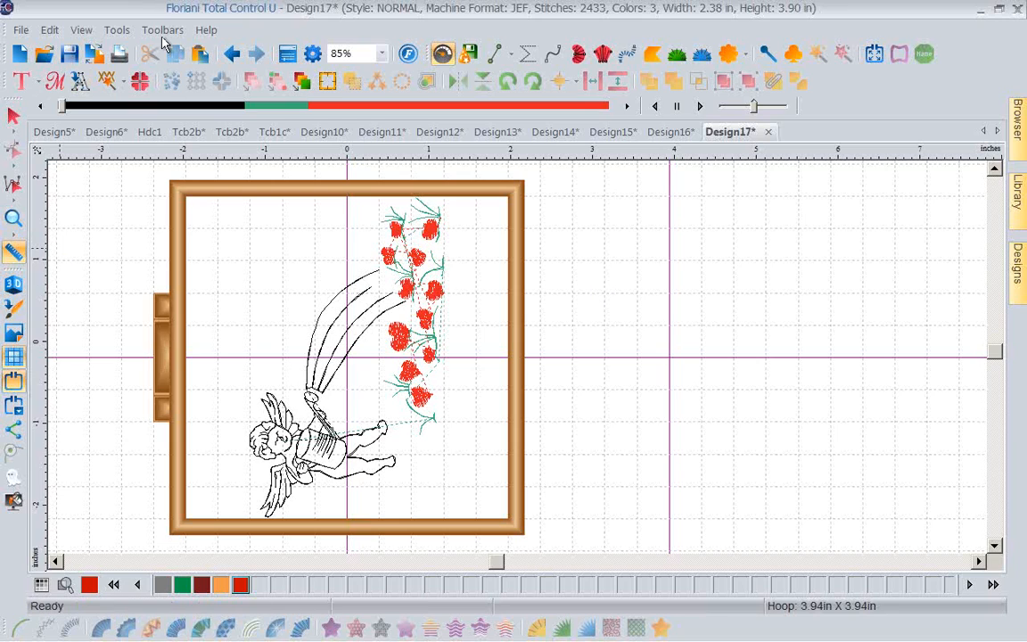
pyautogui.click(163, 32)
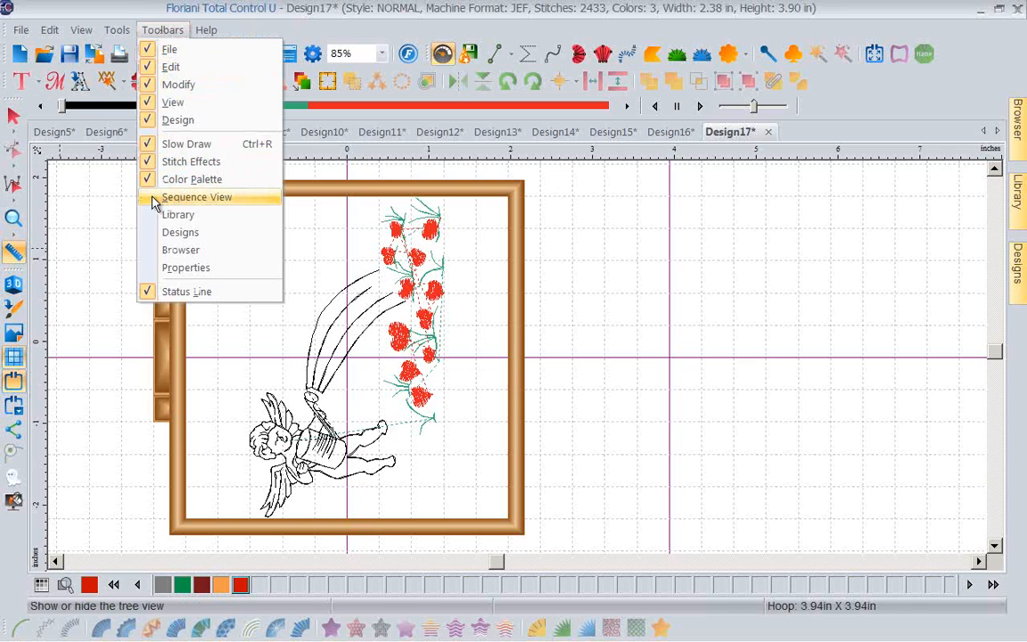
pyautogui.click(196, 197)
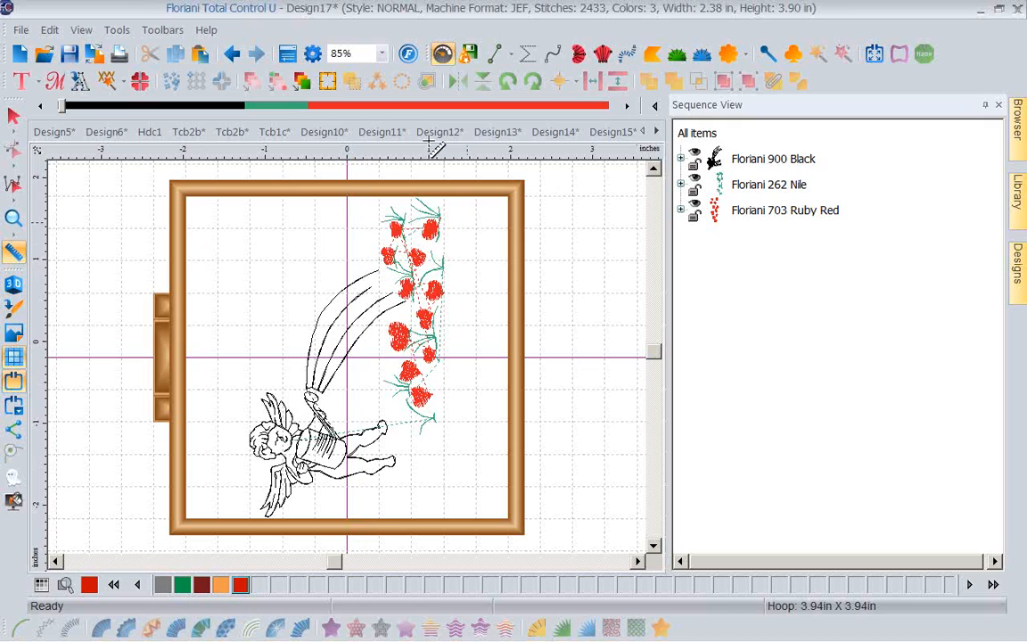
pyautogui.click(288, 55)
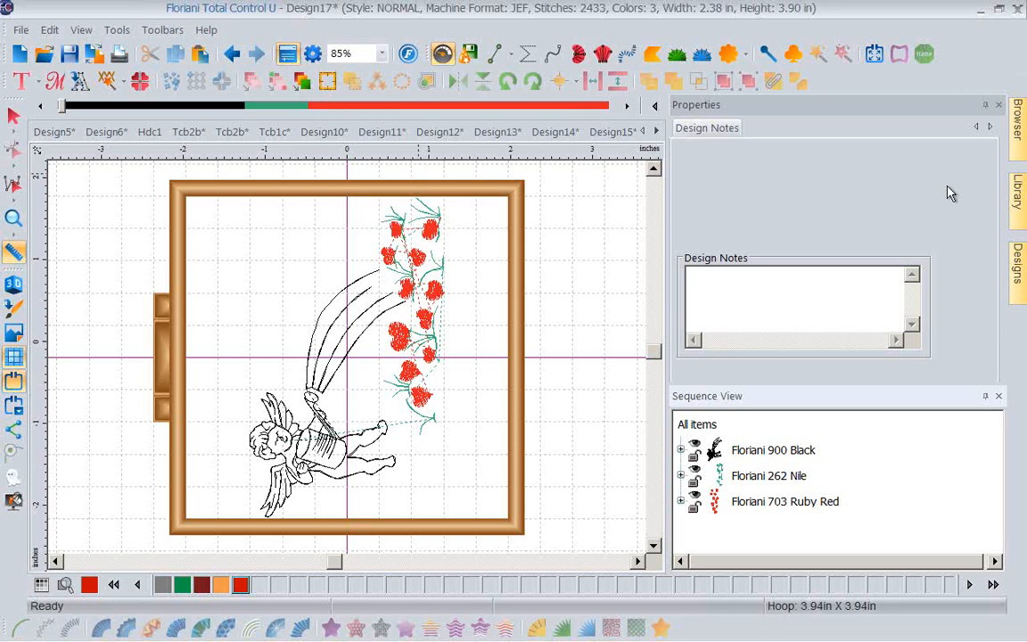
# Set the Properties and Sequence View panes to auto-hide one after the other, pinning each back in place.
pyautogui.click(986, 106)
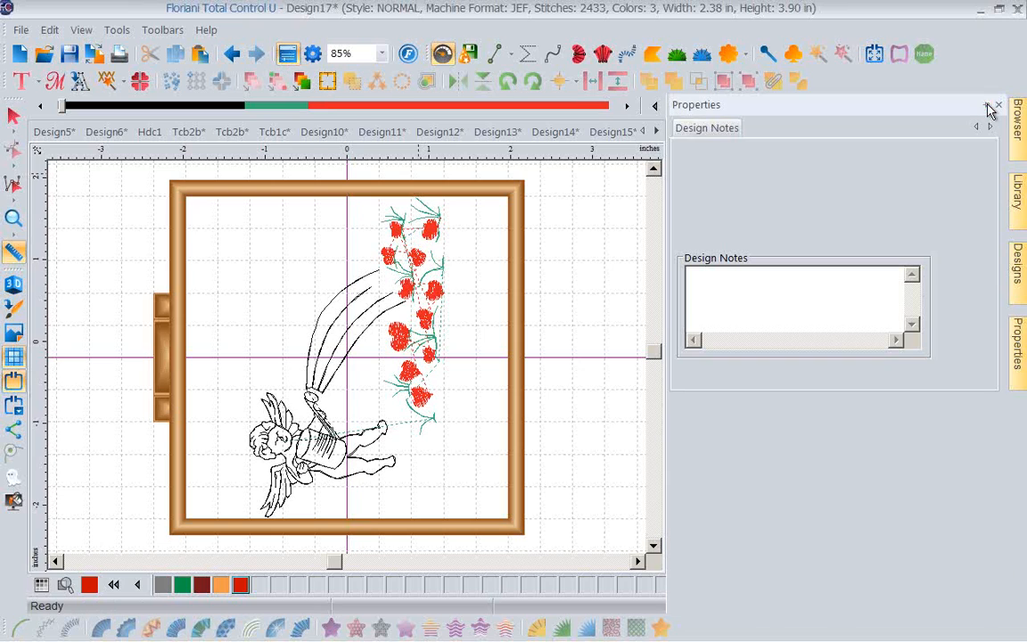
pyautogui.moveTo(1019, 356)
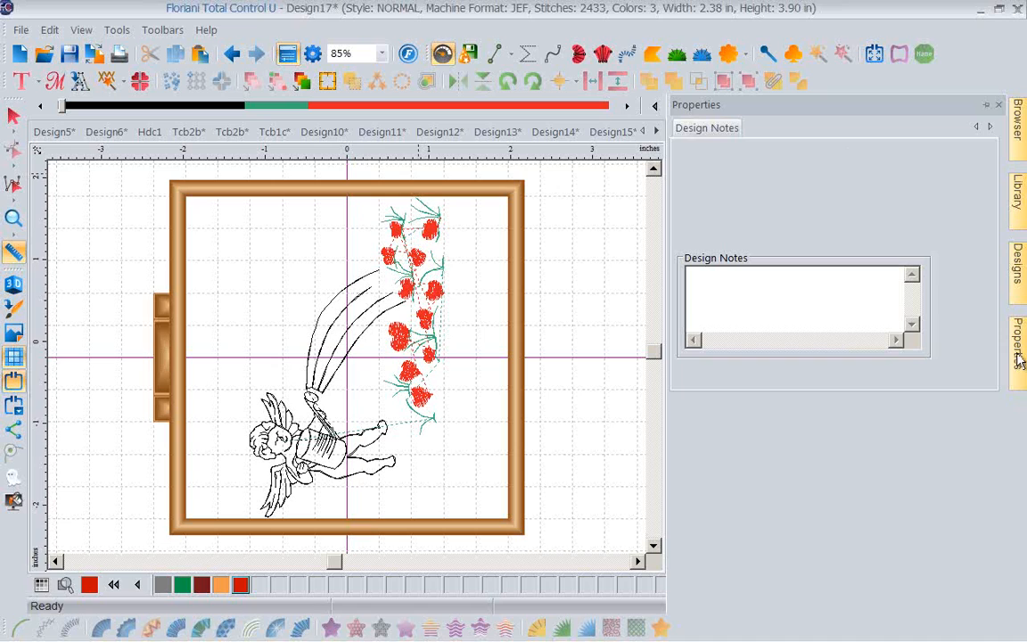
pyautogui.click(986, 106)
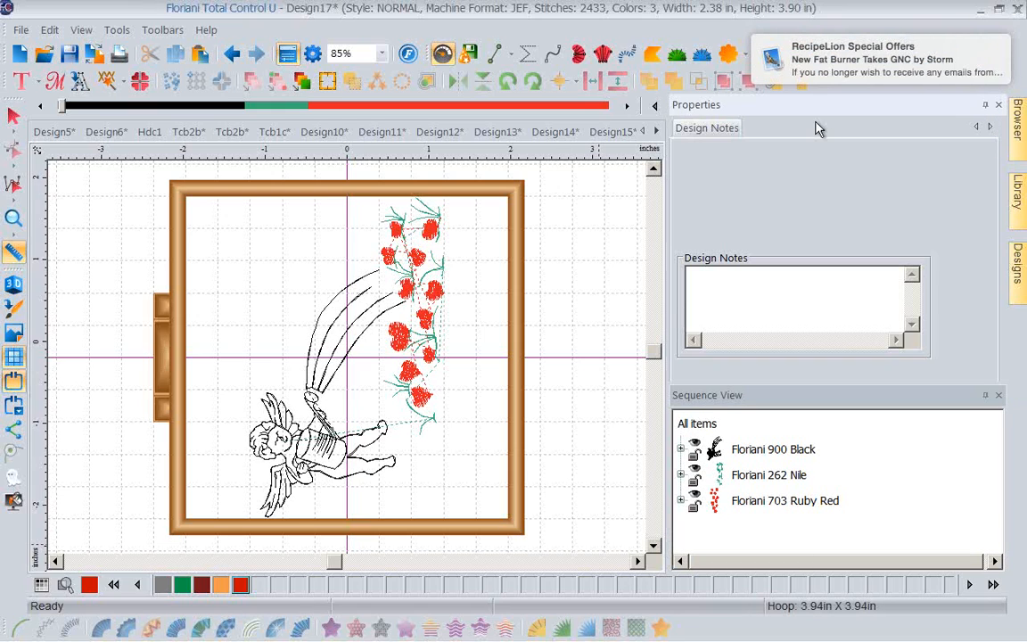
pyautogui.click(985, 396)
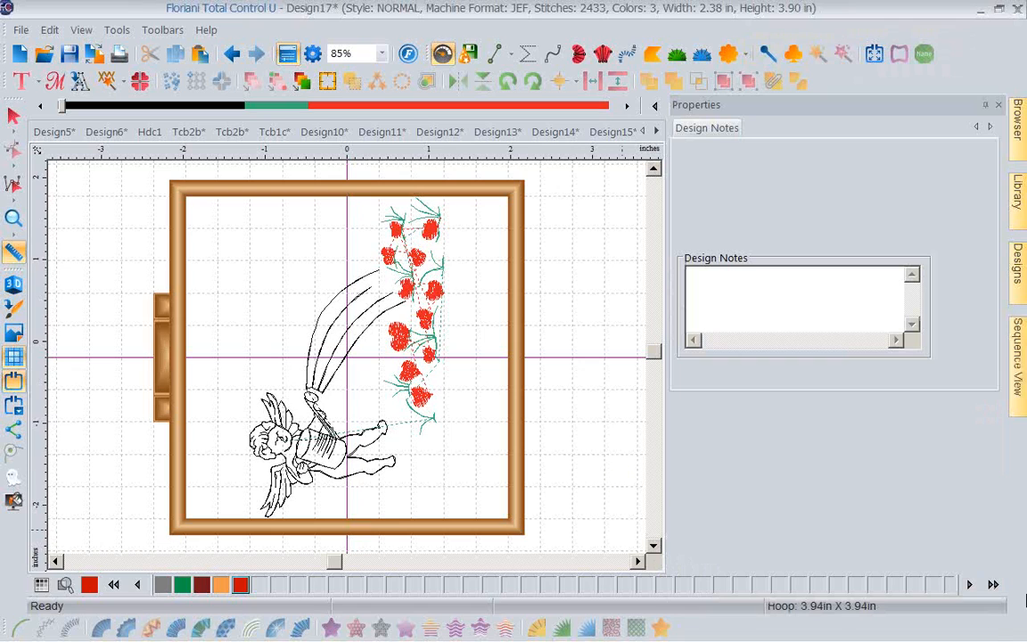
pyautogui.moveTo(1021, 395)
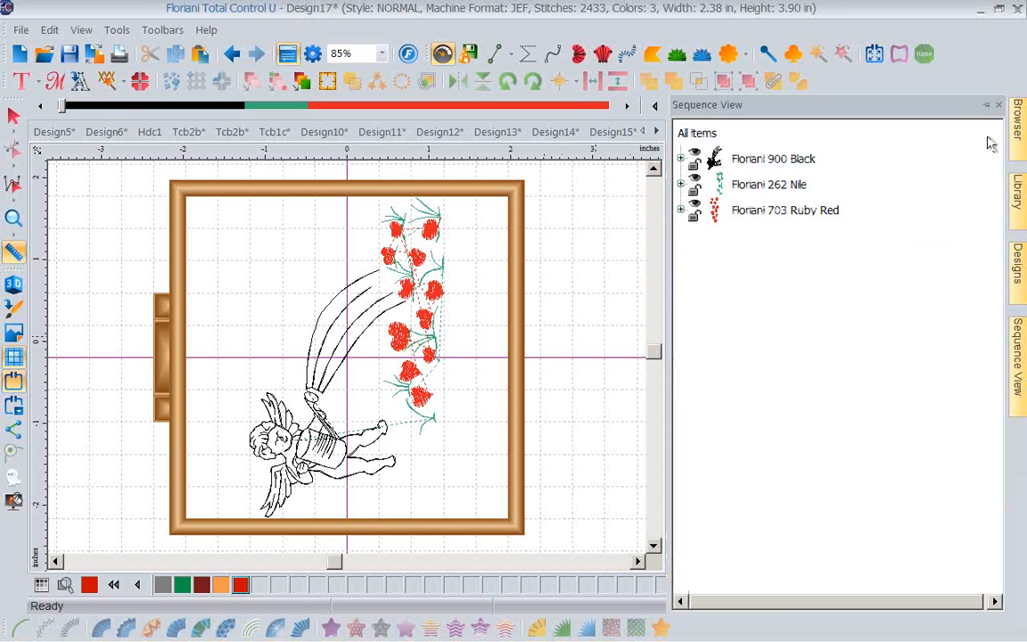
pyautogui.click(984, 106)
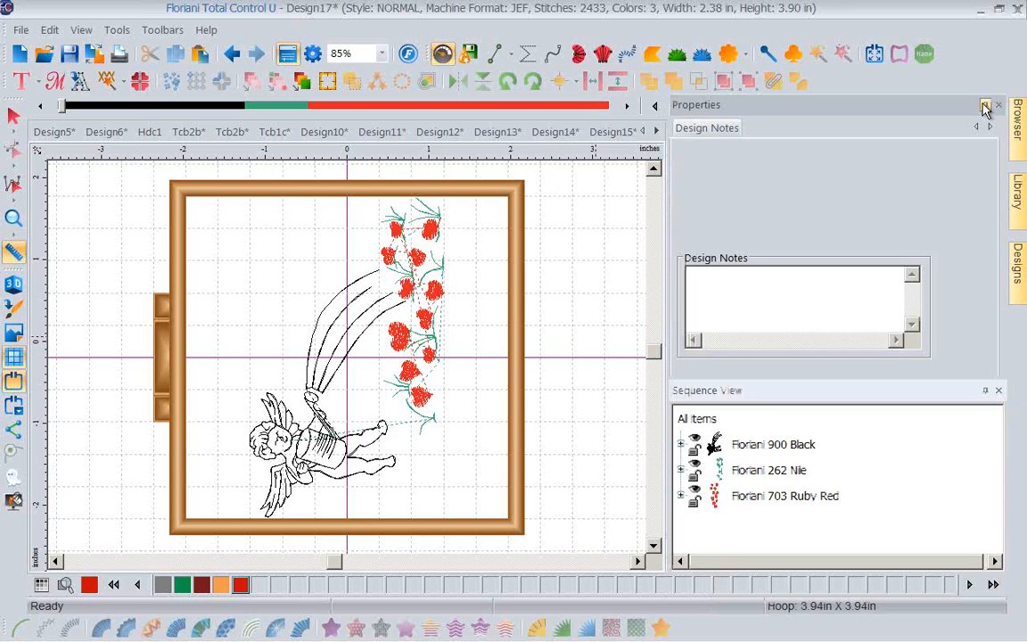